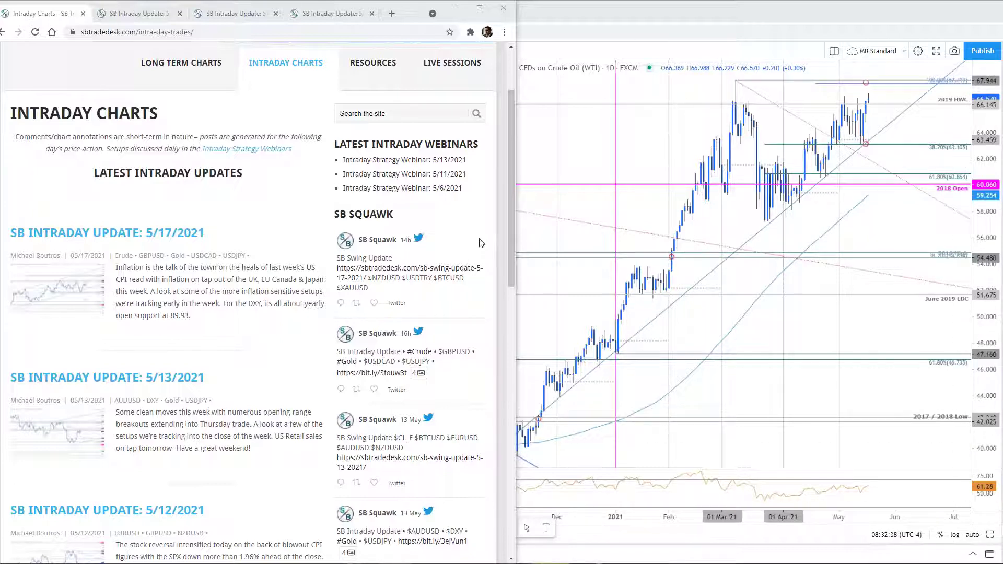
- Bring up the SB Intraday Update: 5/13/2021 post and enlarge its DXY 120min chart
scroll(209, 226, "up", 2)
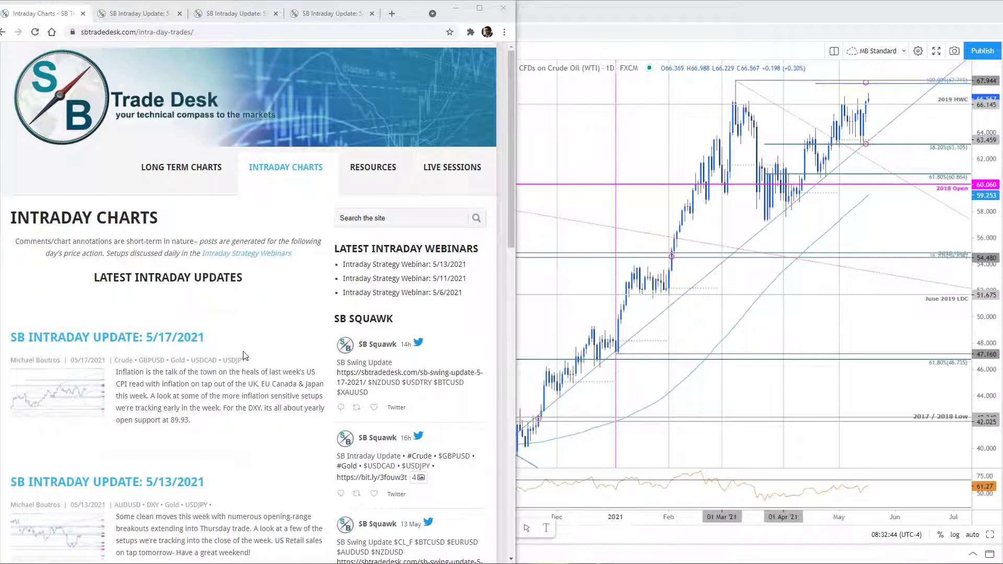
left_click(230, 18)
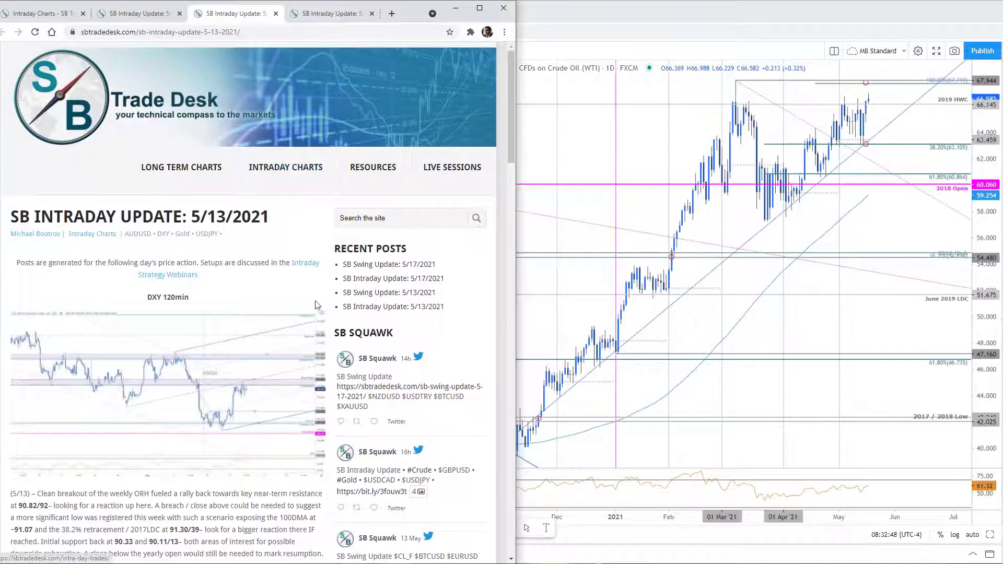
scroll(339, 362, "down", 2)
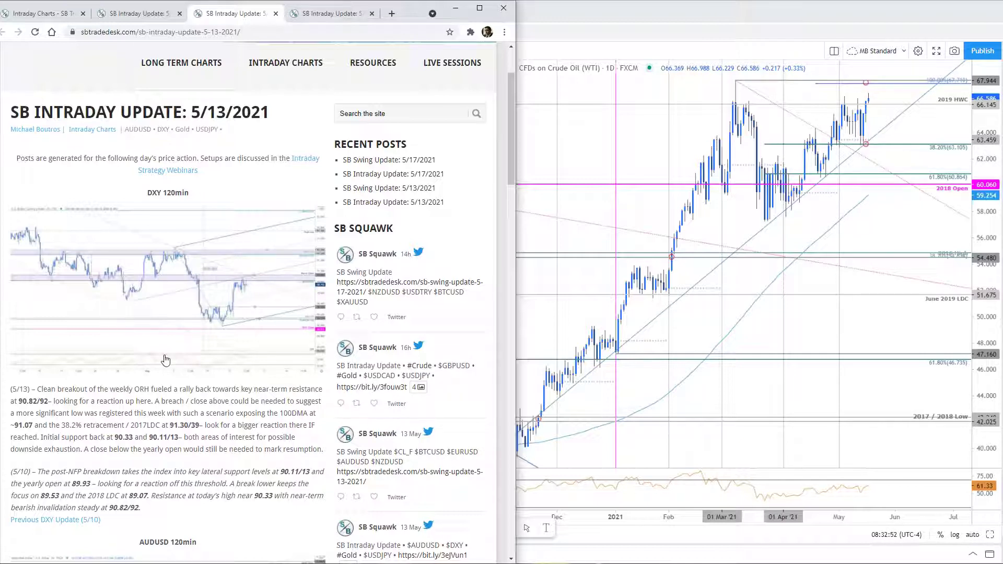
left_click(250, 294)
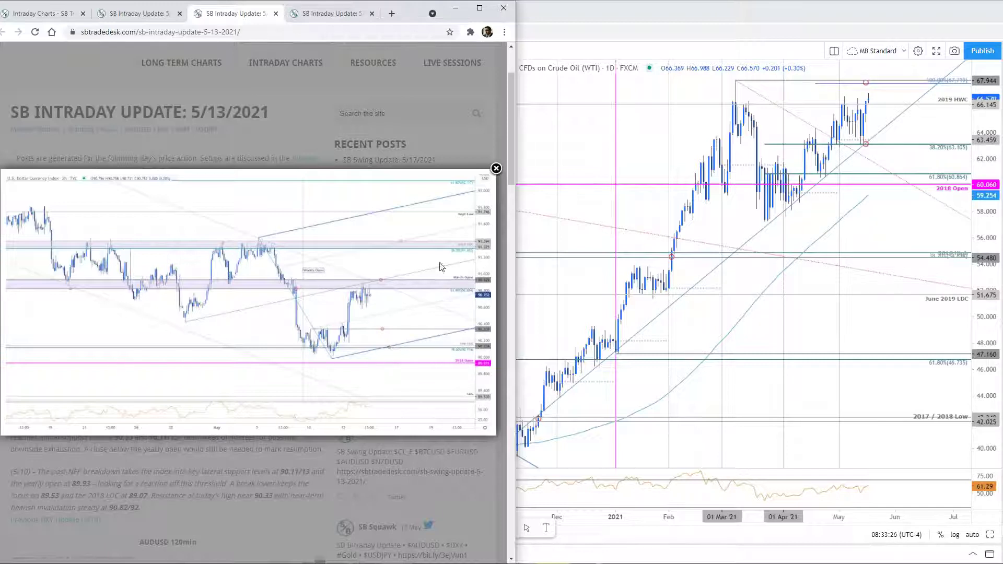
- Switch to TradingView, load DXY in the chart layout and maximize the 2-hour chart
left_click(575, 287)
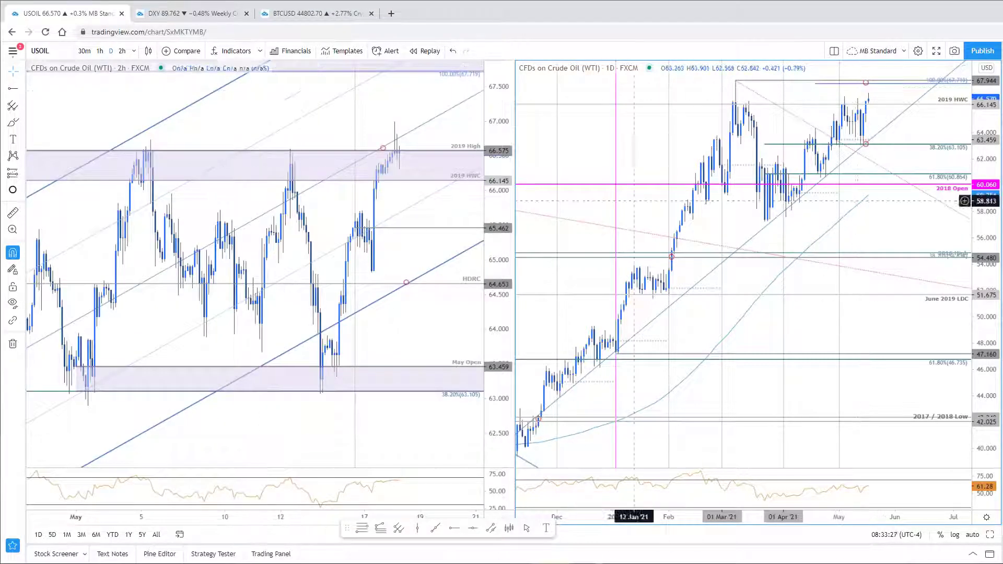
key("space")
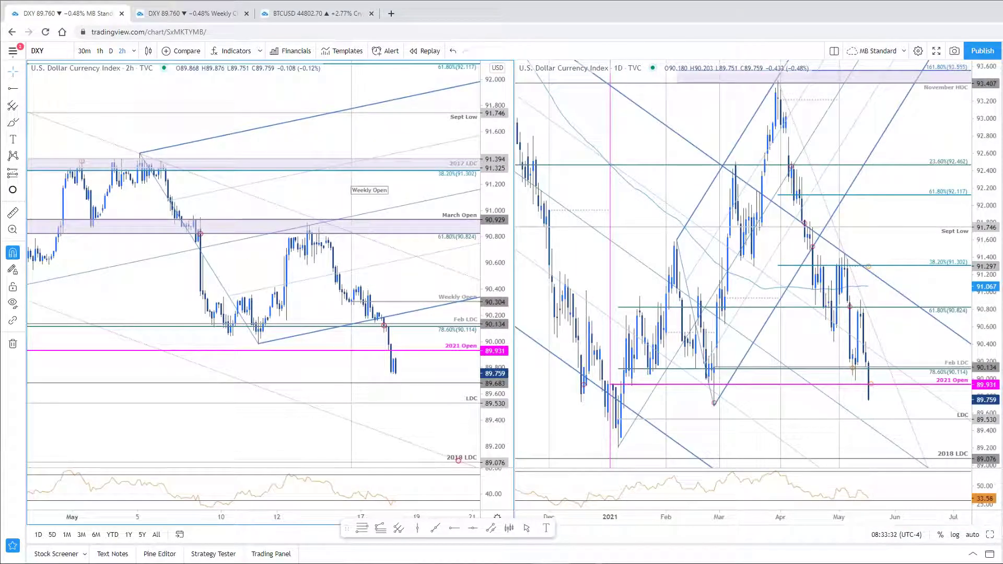
key("alt+Return")
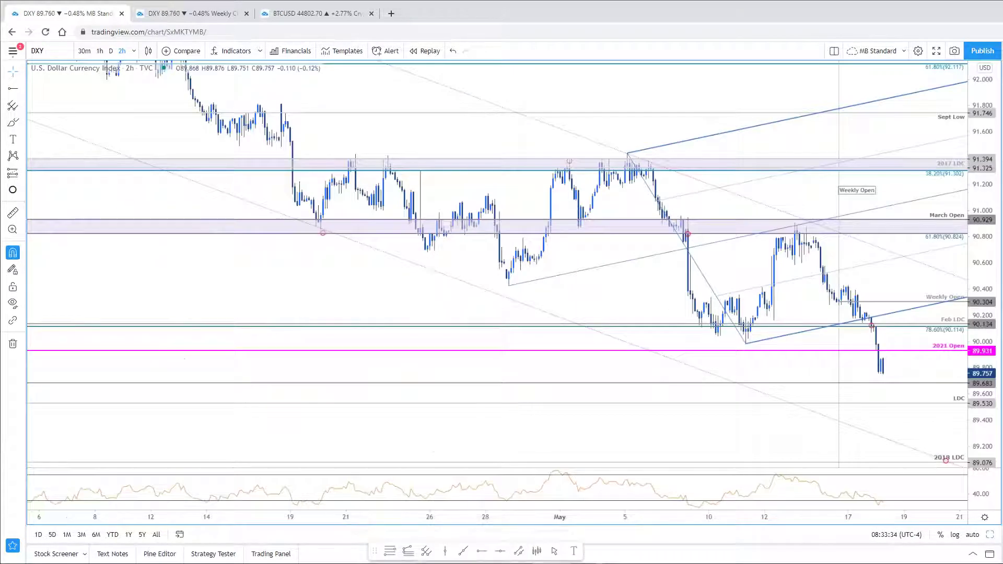
scroll(542, 301, "right", 5)
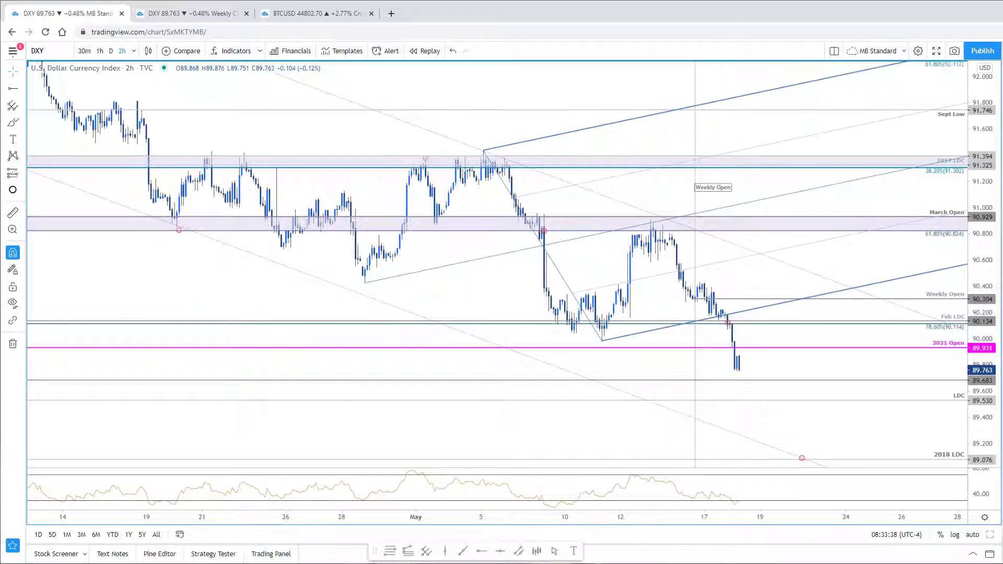
- Compare against the published 5/13 DXY chart, and restore the side-by-side 2-hour and daily layout in TradingView
key("alt+Tab")
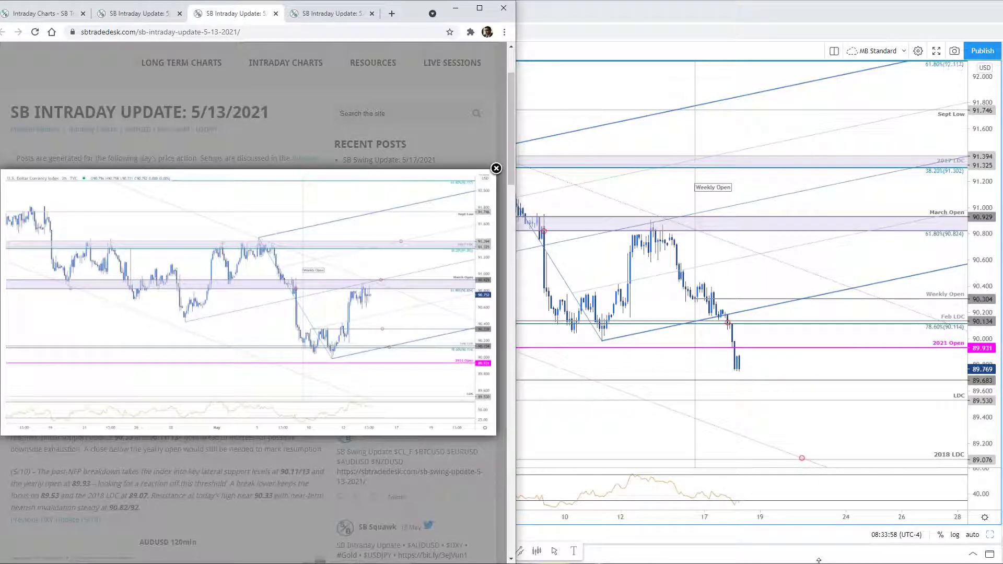
left_click(907, 365)
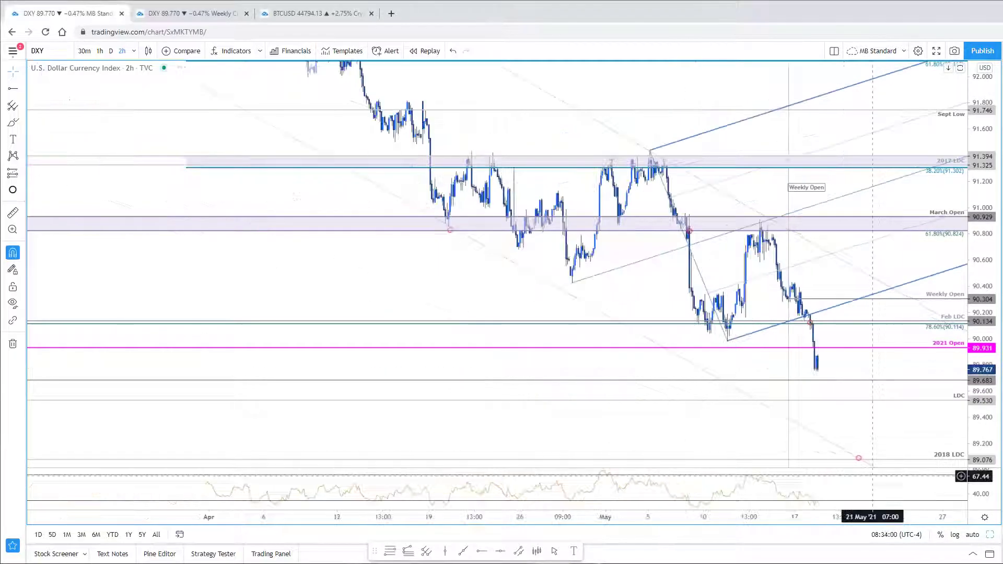
left_click(991, 536)
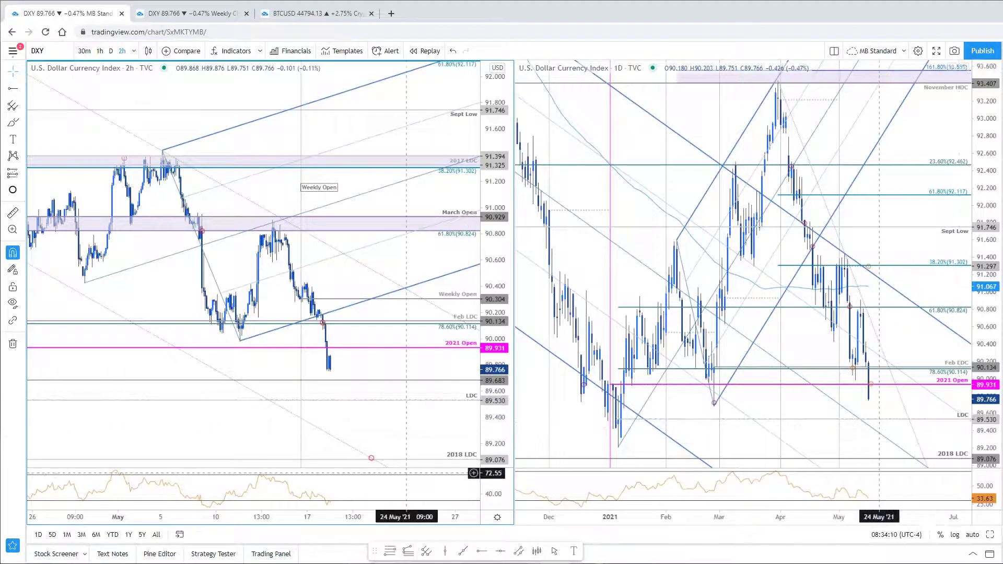
scroll(397, 459, "up", 2)
left_click_drag(397, 459, 465, 420)
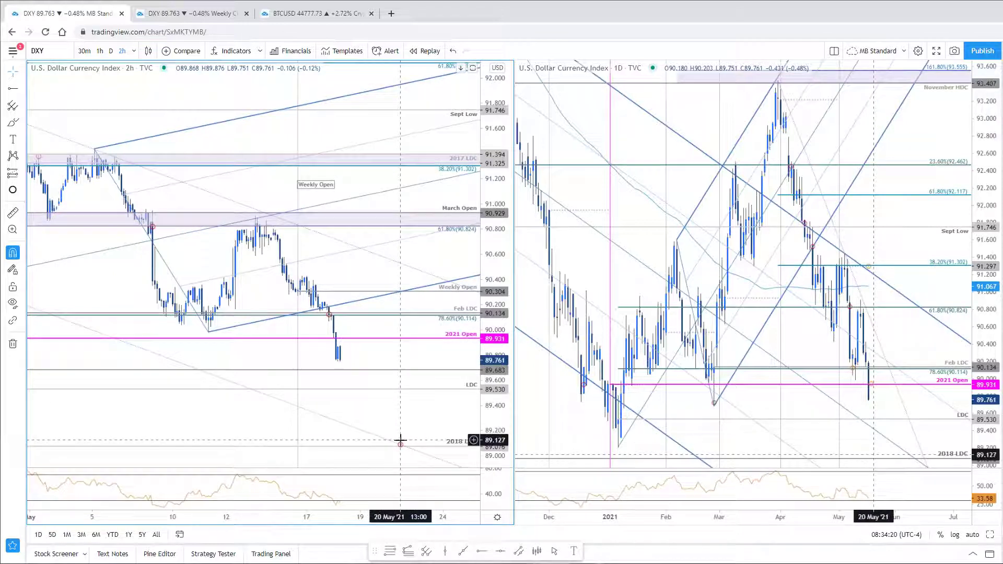
left_click_drag(428, 282, 502, 300)
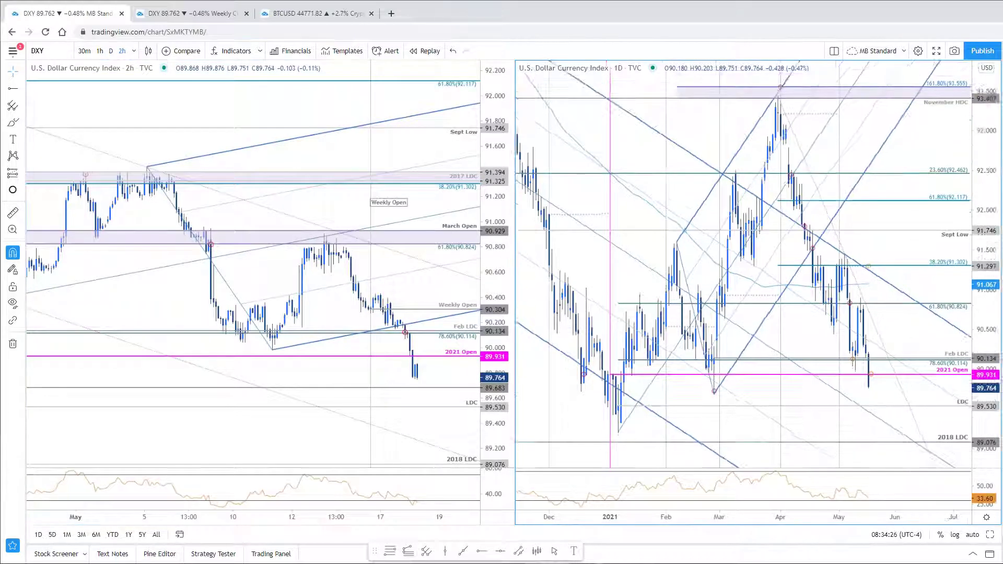
- Bring up the weekly DXY chart and send the January 2021 vertical line to the back
key("ctrl+Tab")
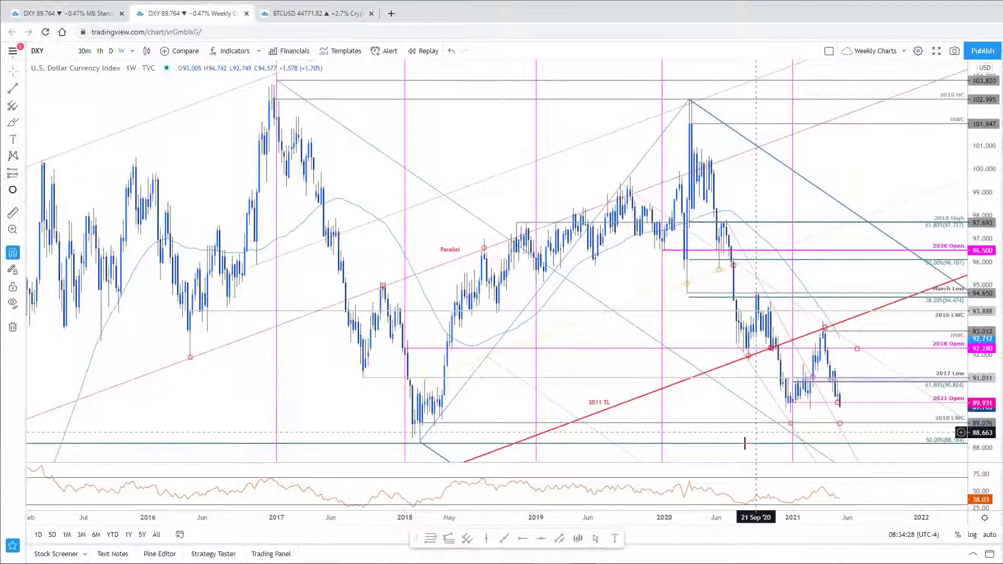
scroll(789, 371, "up", 2)
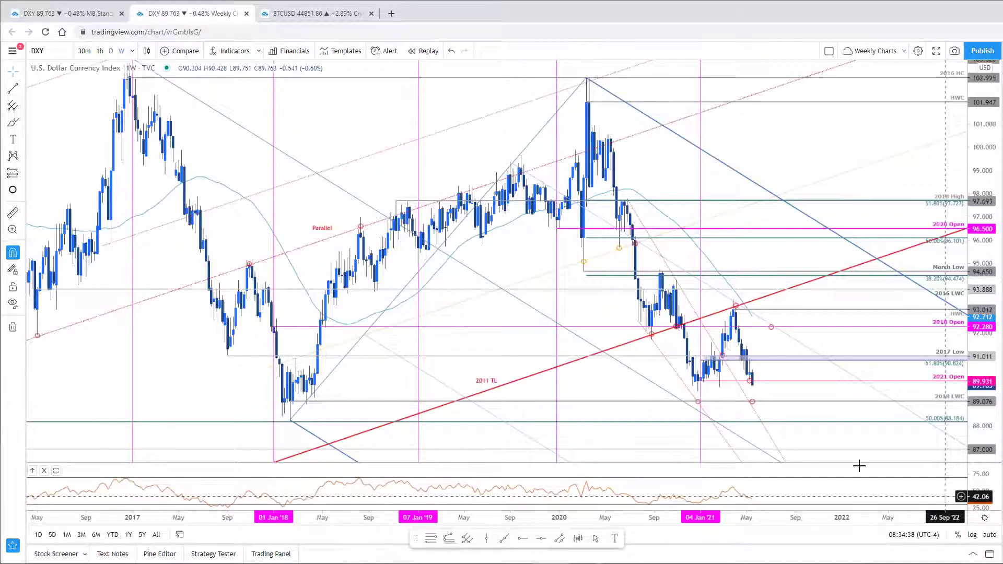
right_click(703, 187)
mouse_move(756, 228)
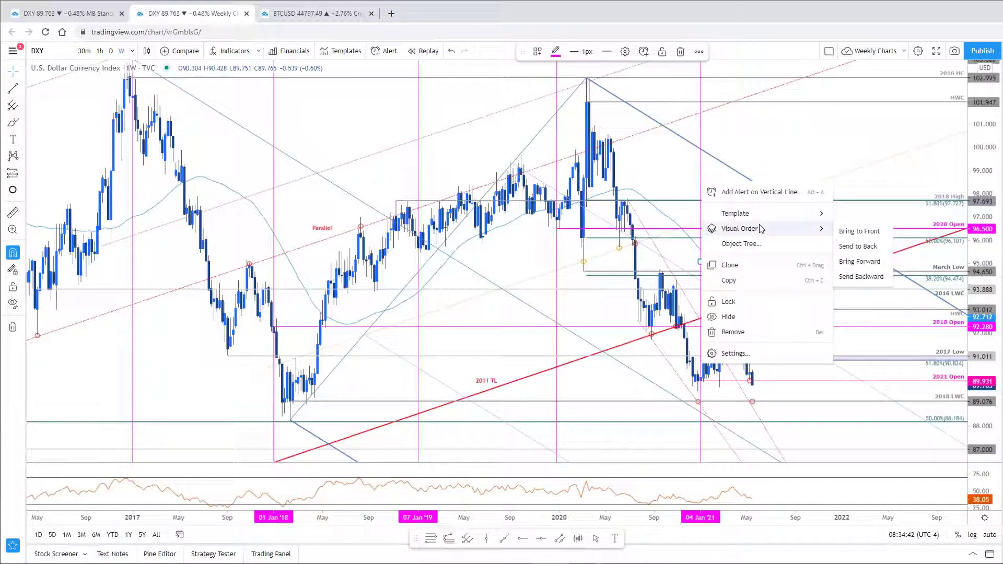
left_click(857, 252)
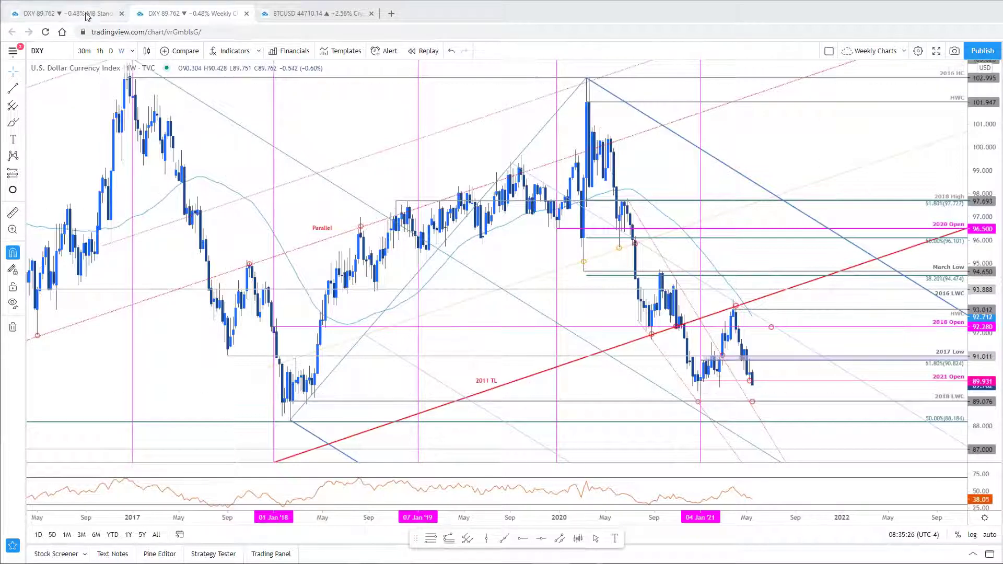
- Return to the MB Standard layout, remove the blue ascending pitchfork from the 2-hour DXY chart and maximize that chart
left_click(68, 13)
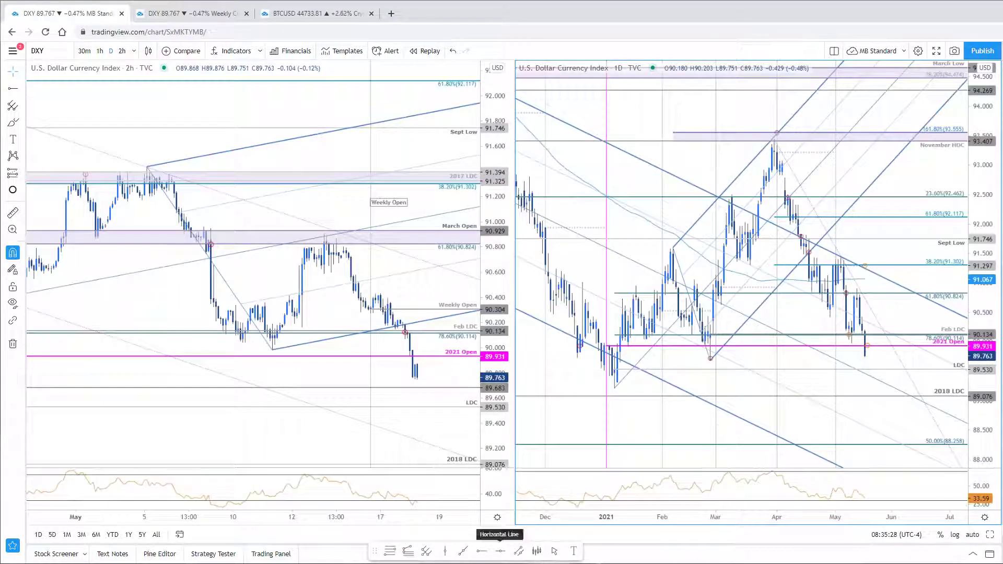
left_click_drag(176, 301, 169, 296)
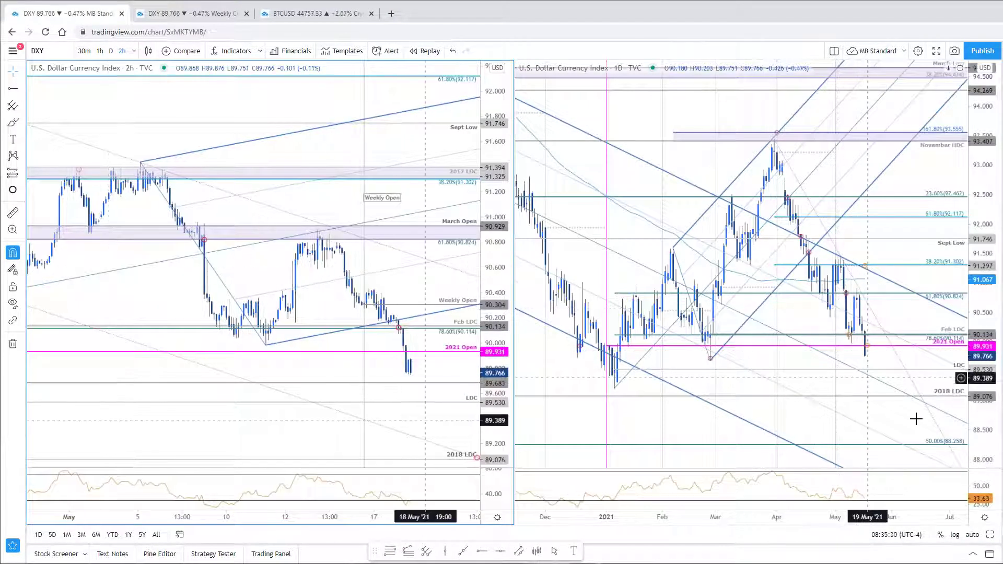
left_click(991, 535)
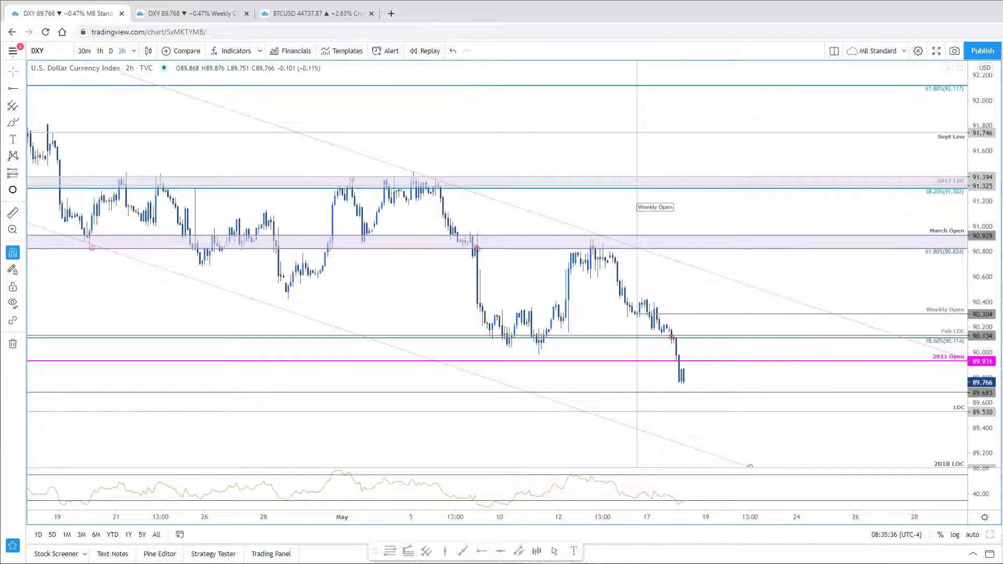
- Examine the descending channel and the horizontal support and resistance levels on the 2-hour DXY chart from April through mid-May
left_click_drag(986, 192, 986, 198)
scroll(717, 284, "down", 5)
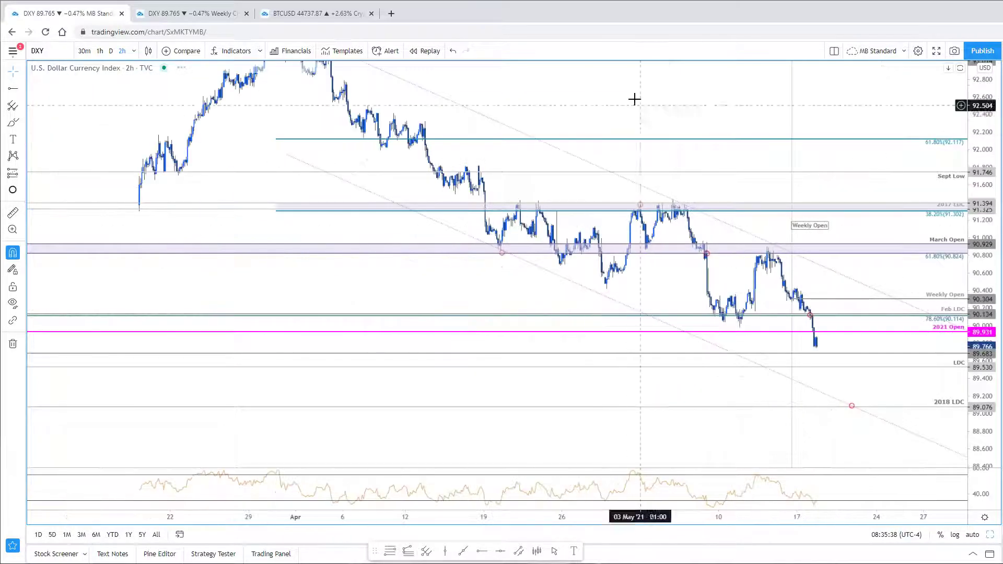
left_click_drag(537, 156, 566, 320)
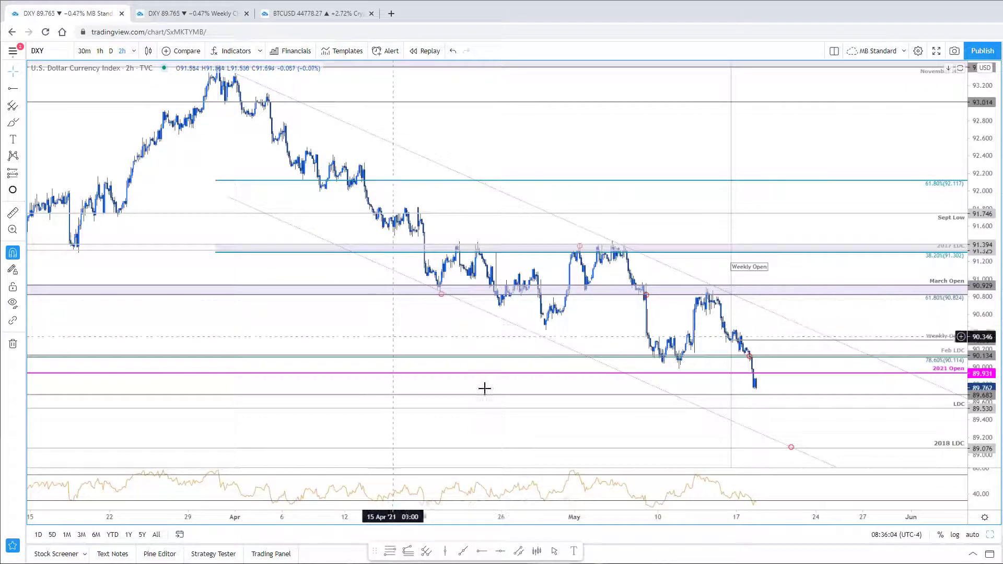
scroll(484, 390, "up", 3)
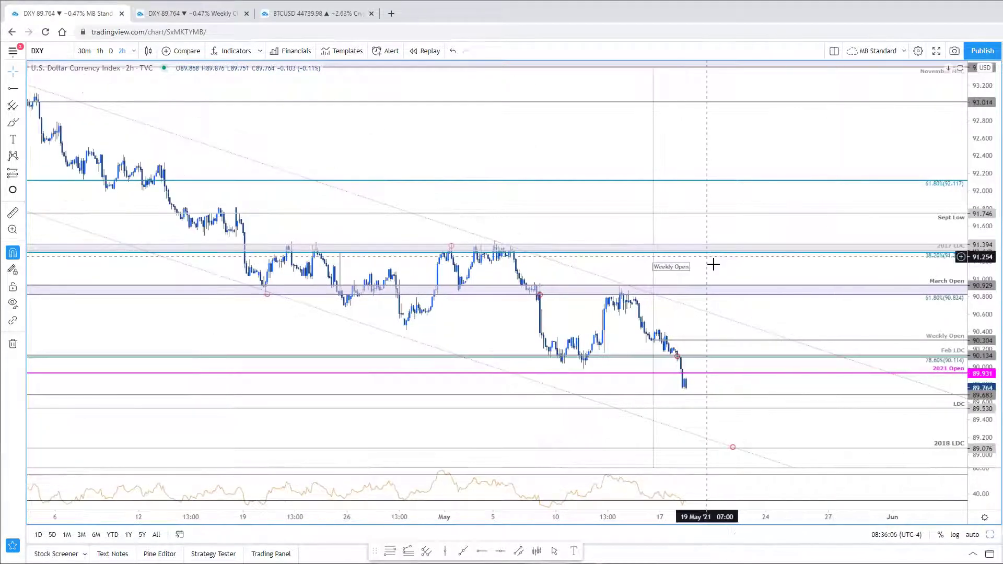
left_click_drag(713, 265, 798, 226)
scroll(728, 323, "up", 2)
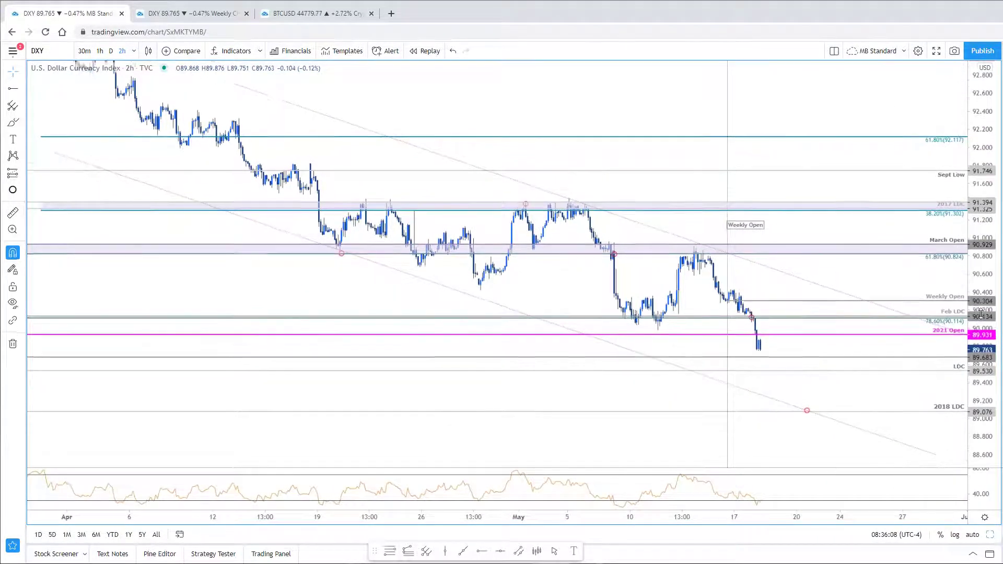
scroll(703, 289, "up", 1)
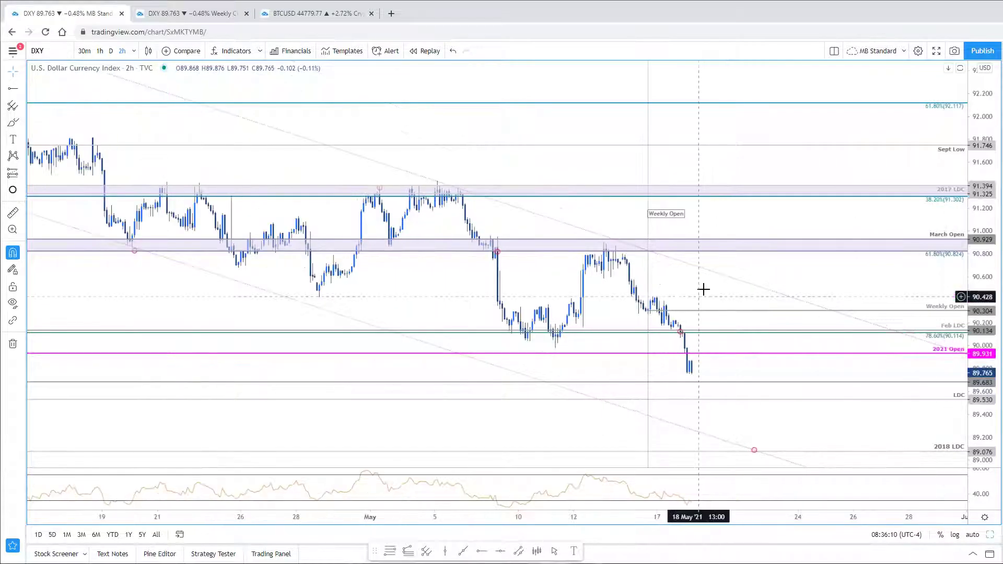
left_click_drag(703, 289, 828, 324)
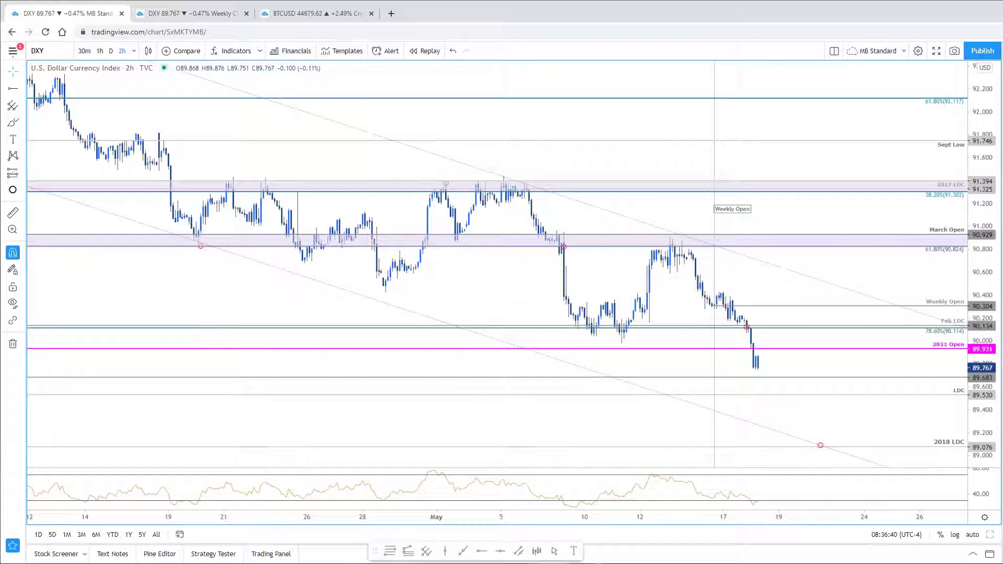
- Switch back to the website, close the enlarged DXY chart and bring up the SB Intraday Update: 5/12/2021 post
key("alt+Tab")
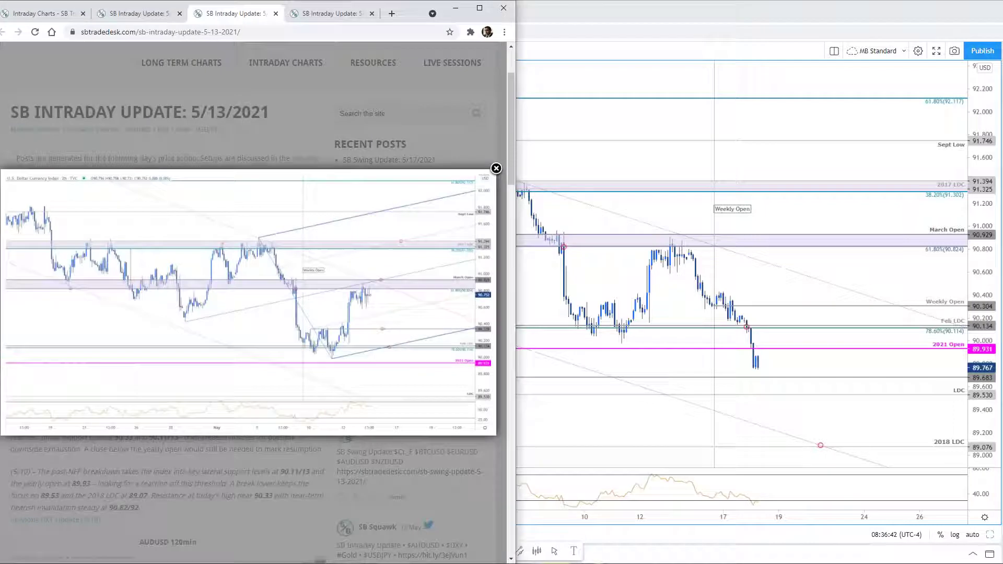
left_click(296, 140)
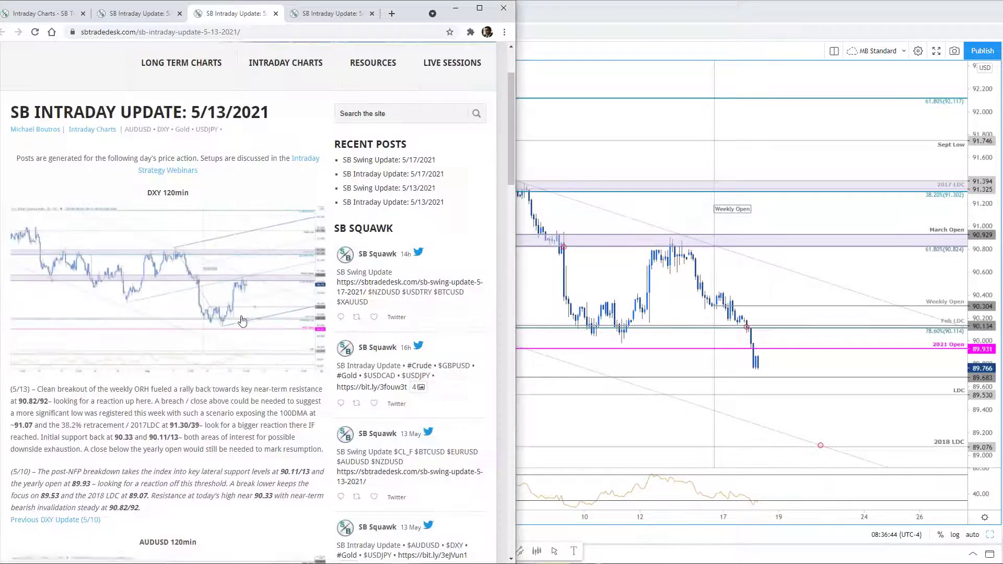
left_click(324, 13)
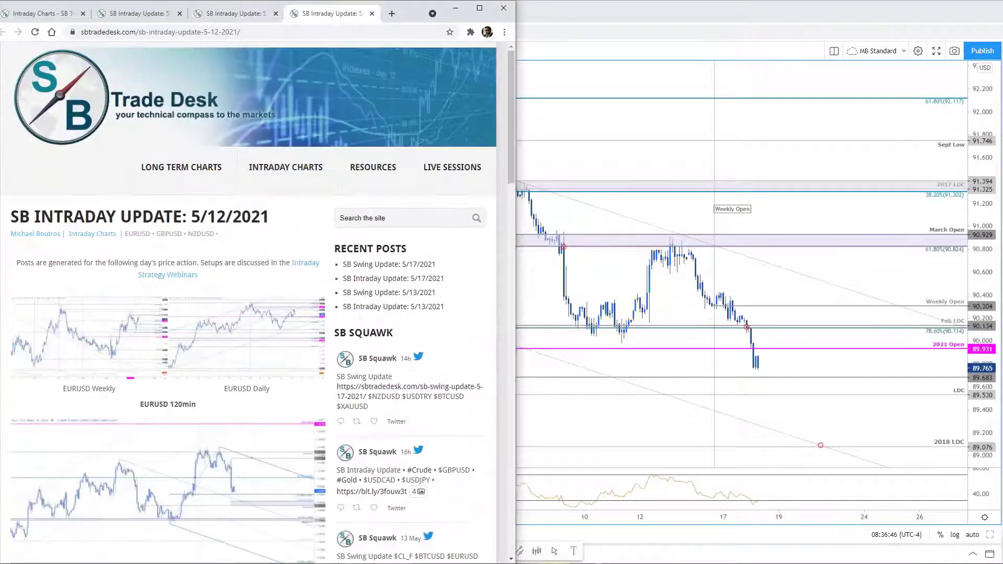
scroll(317, 375, "down", 3)
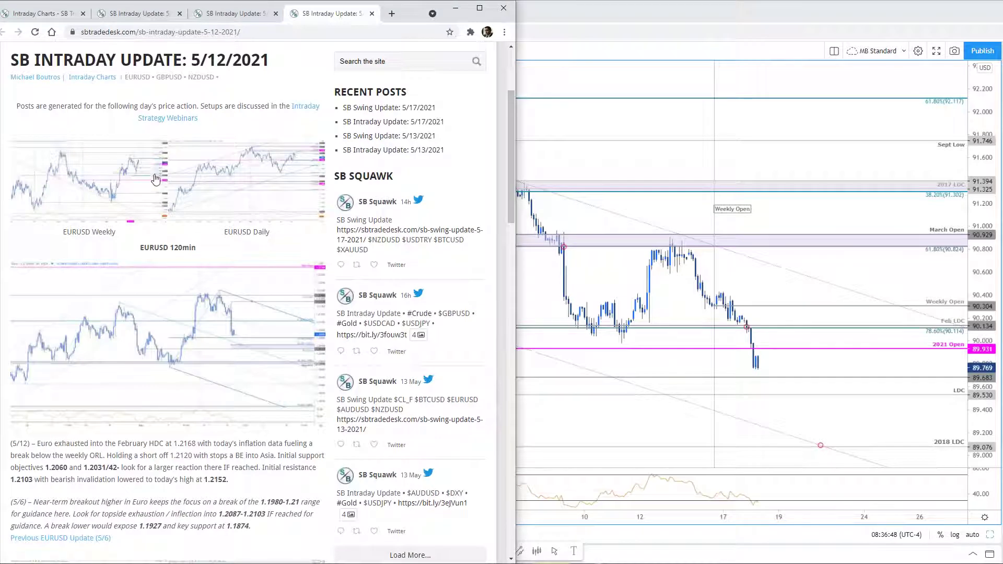
- View the enlarged EURUSD weekly, daily and 120min charts from the 5/12 post, and return to TradingView
left_click(156, 180)
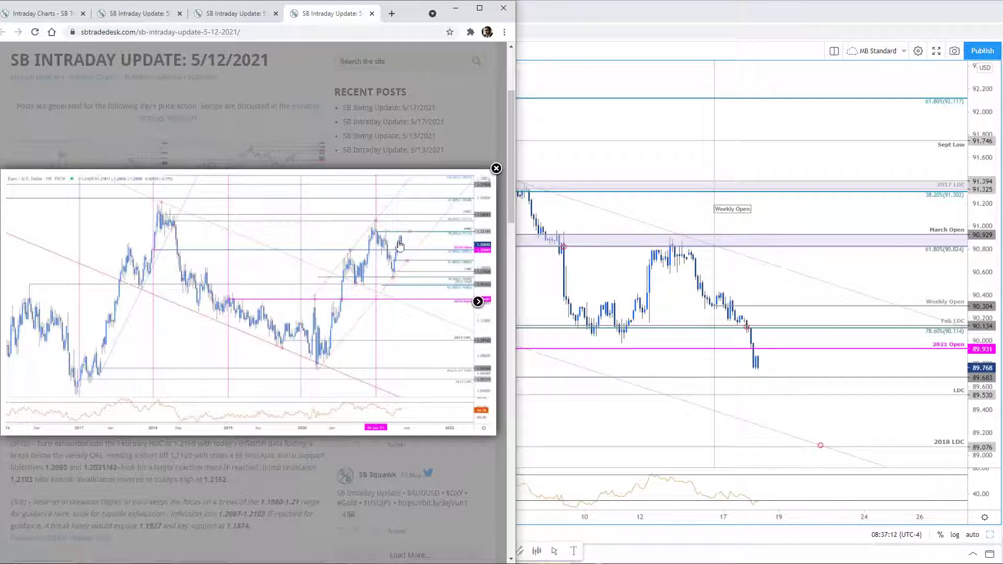
left_click(478, 301)
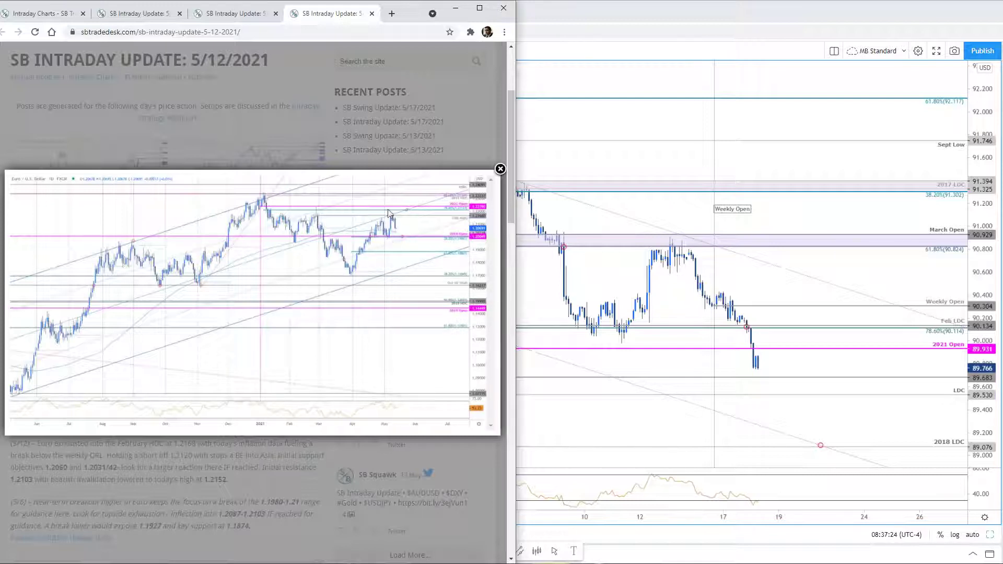
left_click(501, 170)
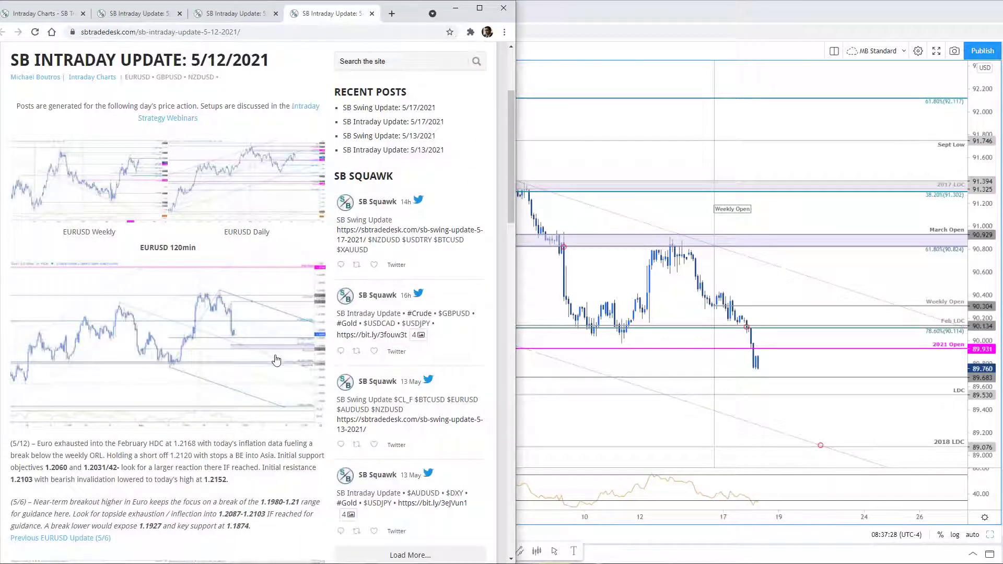
left_click(247, 301)
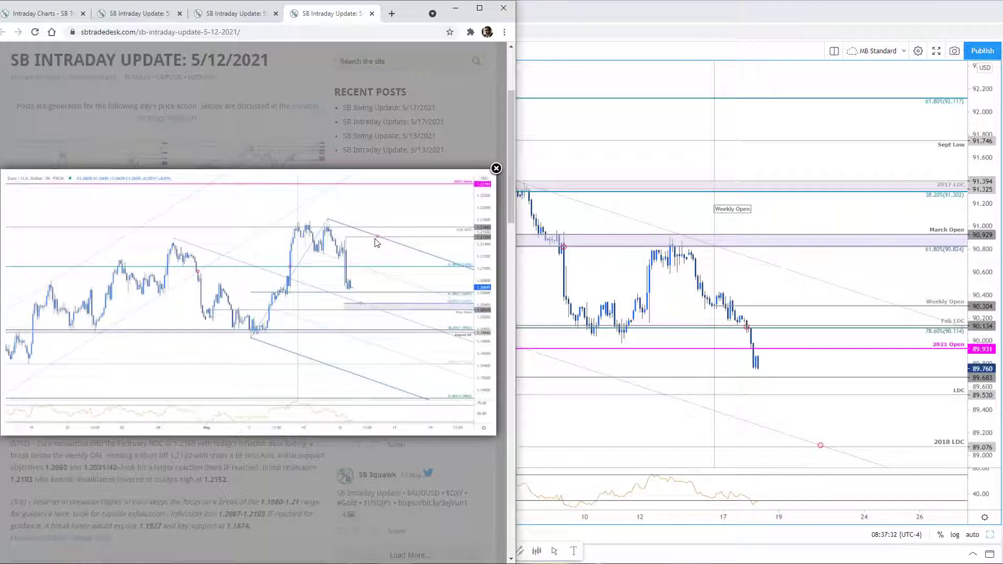
left_click(638, 161)
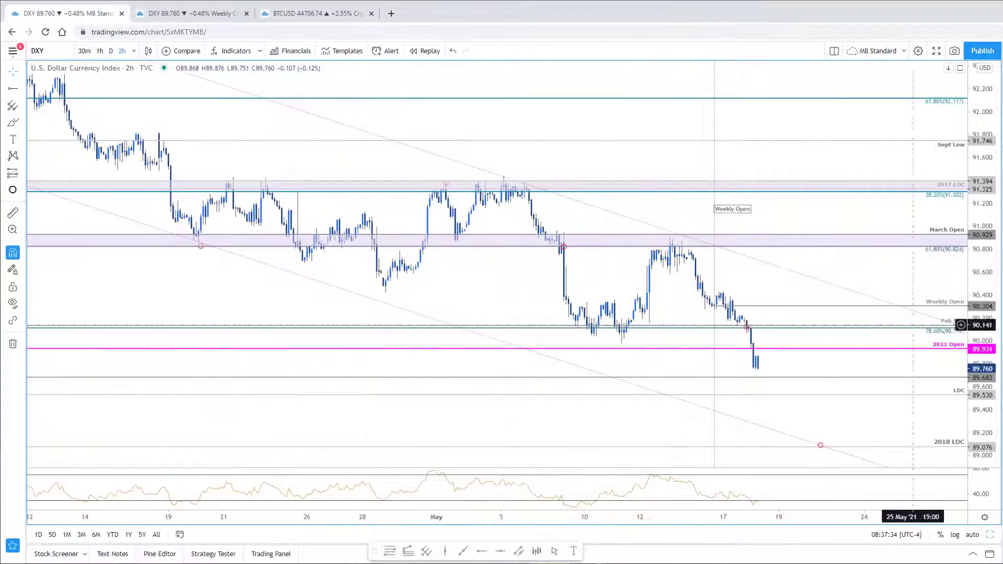
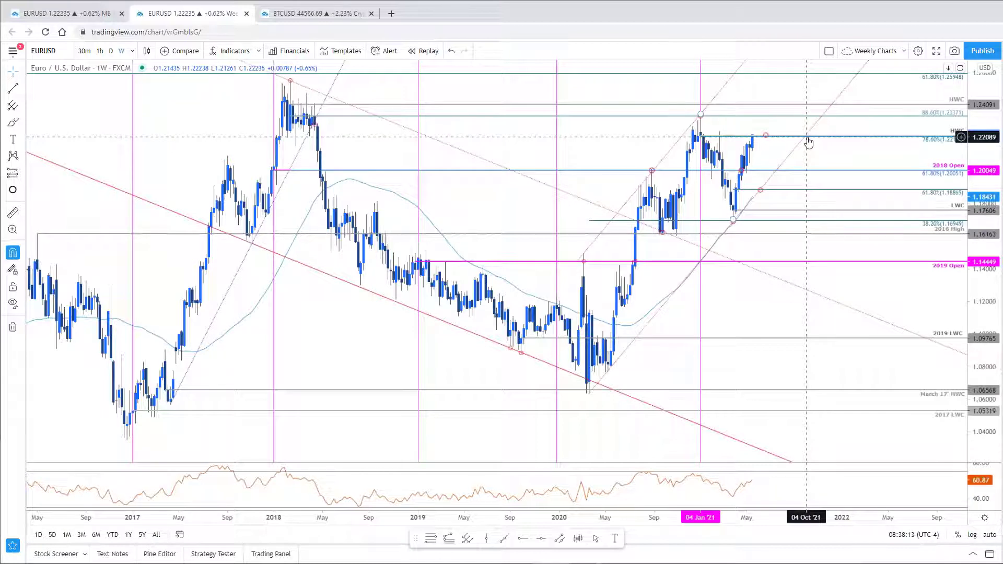
- Switch to the MB Standard layout, maximize the EURUSD daily chart and examine its ascending channel and horizontal levels since mid-2020
key("ctrl+shift+Tab")
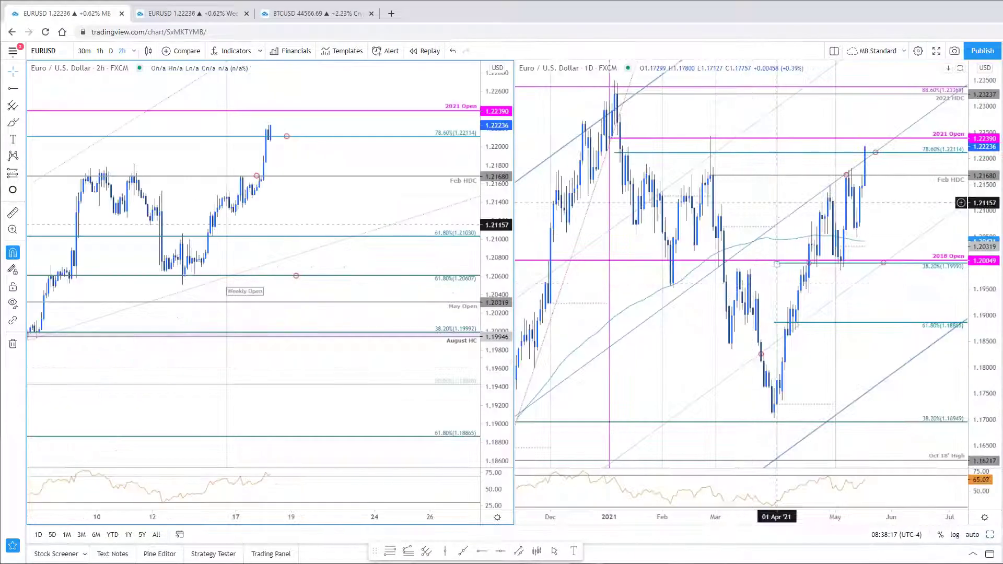
left_click(913, 212)
left_click(990, 536)
left_click_drag(981, 235, 981, 256)
scroll(873, 230, "up", 1)
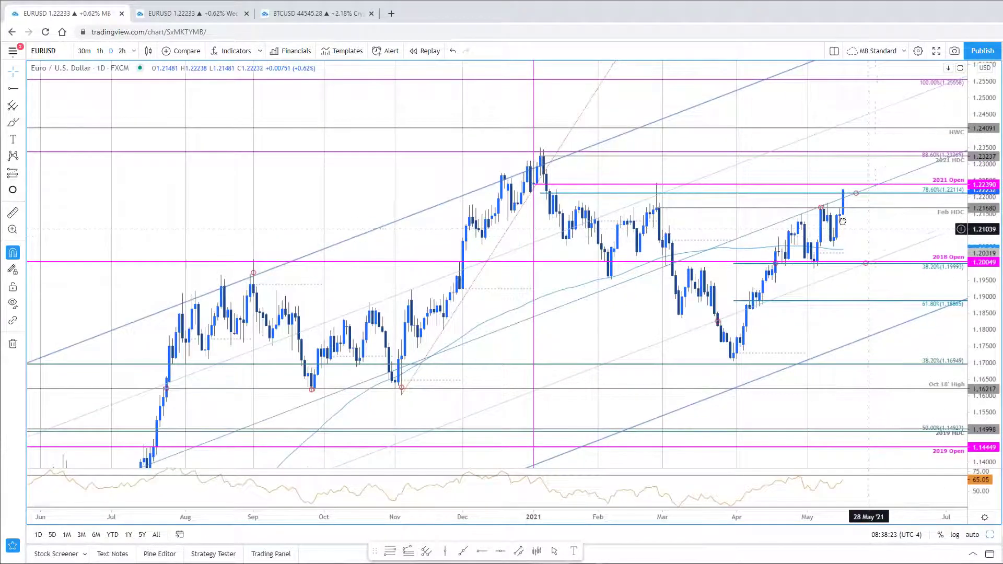
scroll(842, 221, "down", 2)
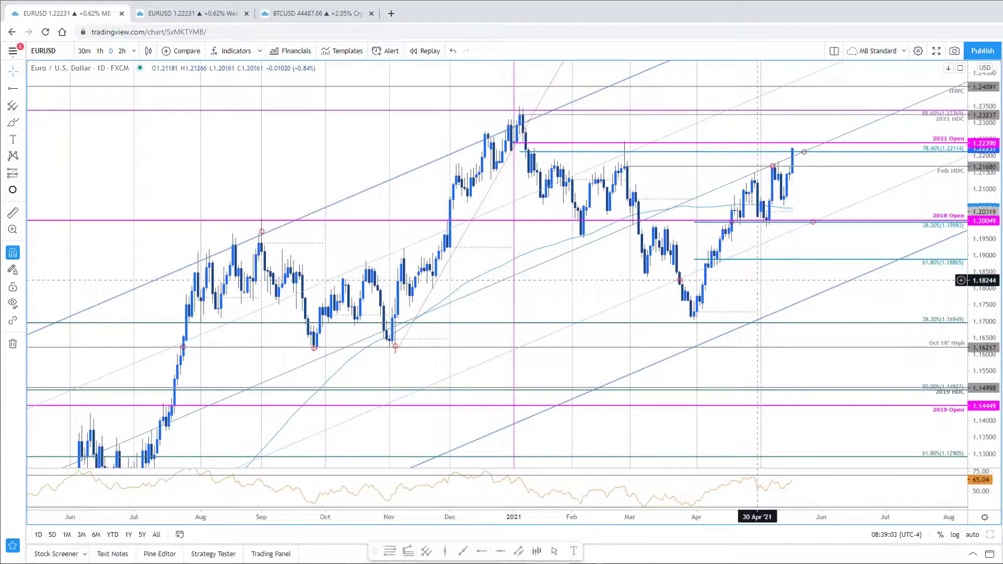
scroll(815, 253, "right", 5)
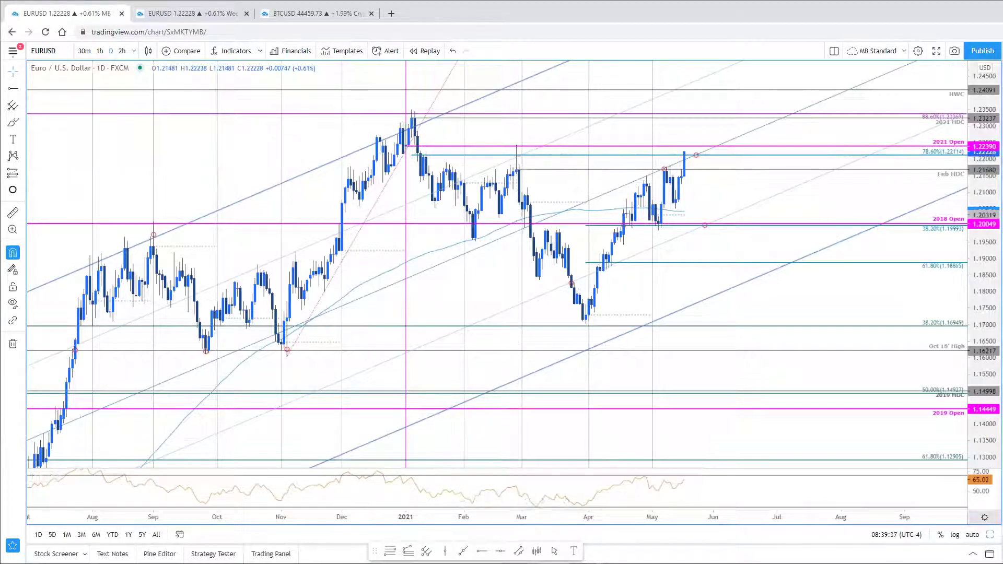
- Restore the side-by-side layout, copy the ascending channel from the daily EURUSD chart to the 2-hour chart and maximize the 2-hour chart
left_click(991, 535)
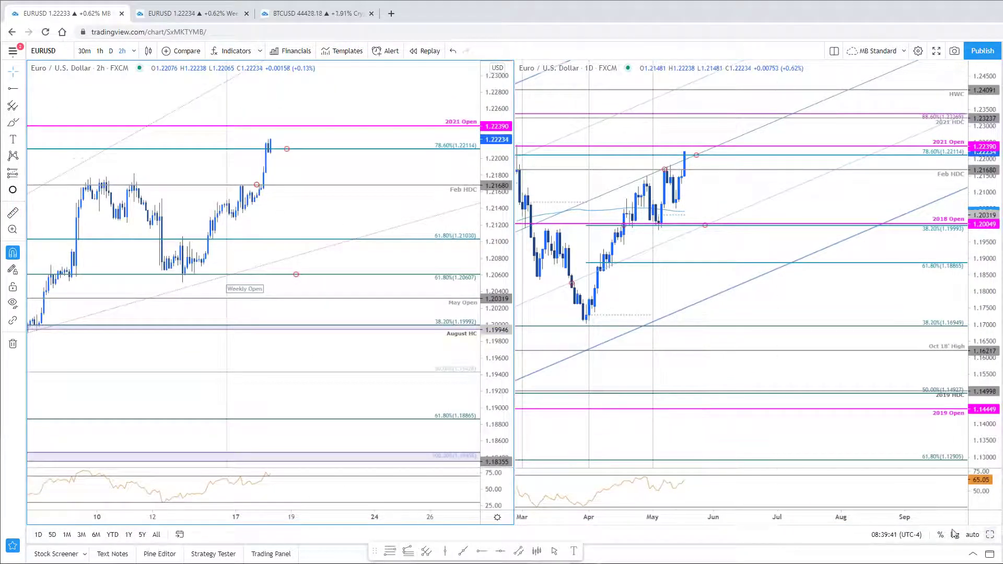
scroll(688, 277, "down", 5)
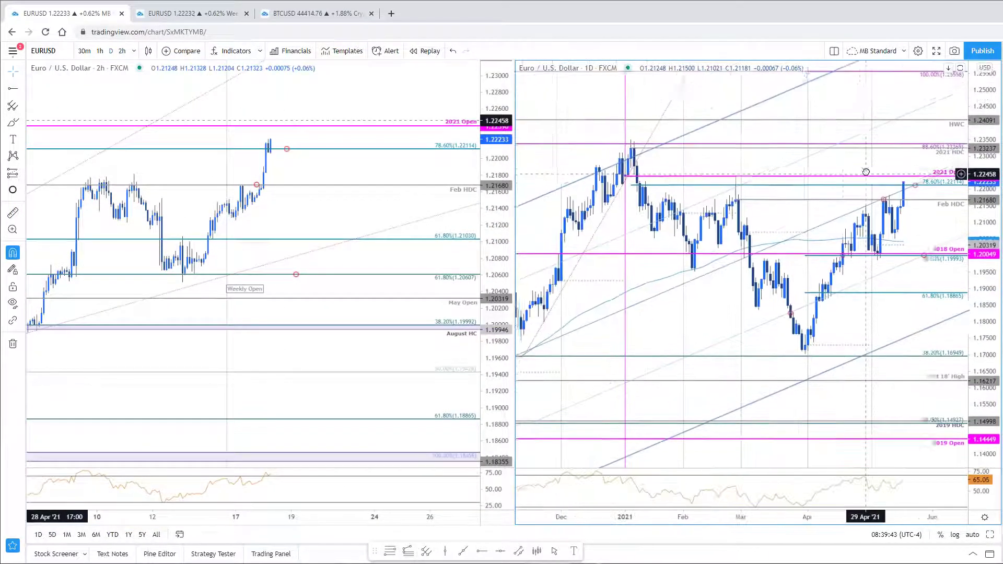
left_click(711, 269)
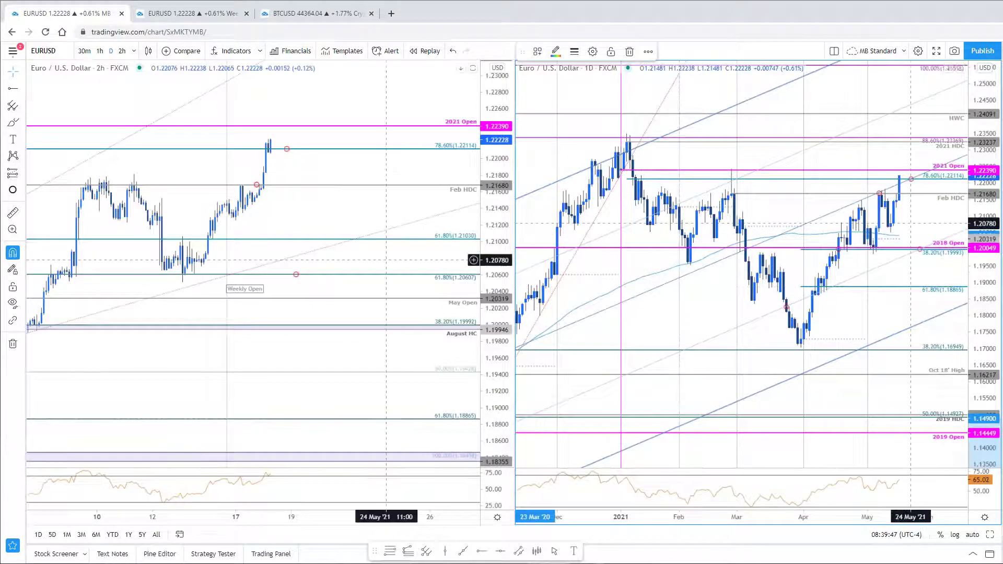
left_click(451, 265)
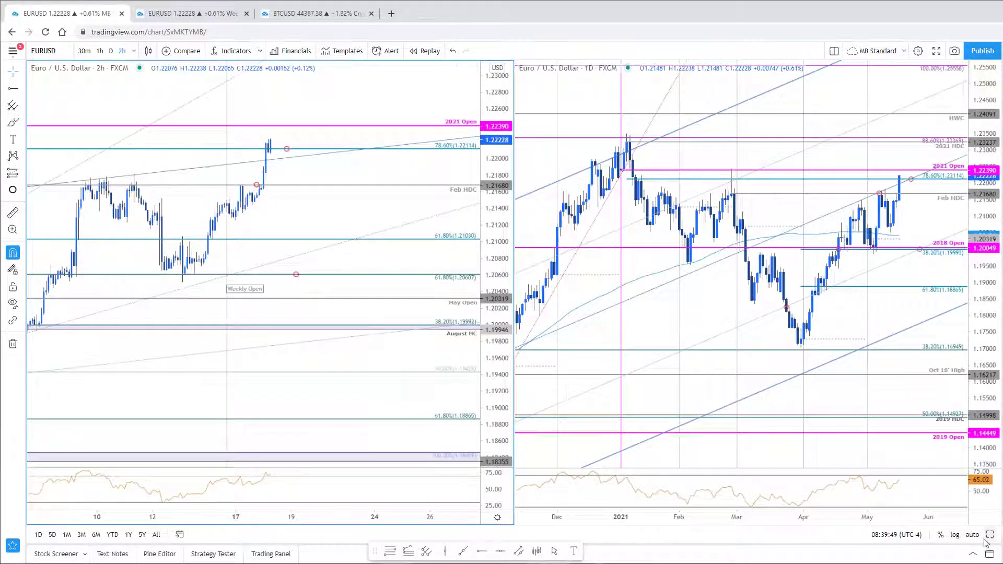
left_click(991, 535)
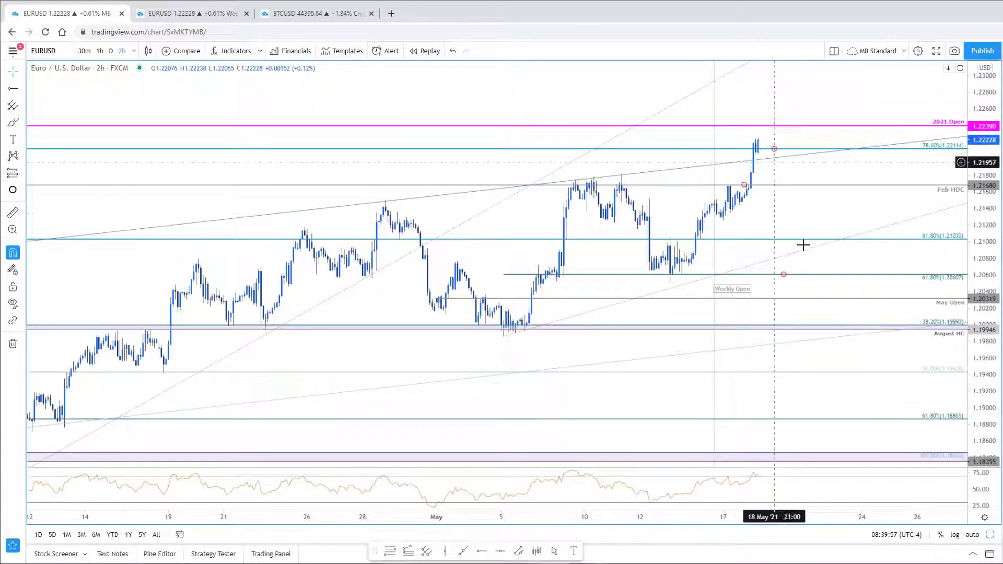
- Examine resistance and support on the 2-hour EURUSD chart back to the January highs, and change the chart symbol to GBPUSD
left_click_drag(852, 240, 854, 113)
scroll(855, 114, "down", 2)
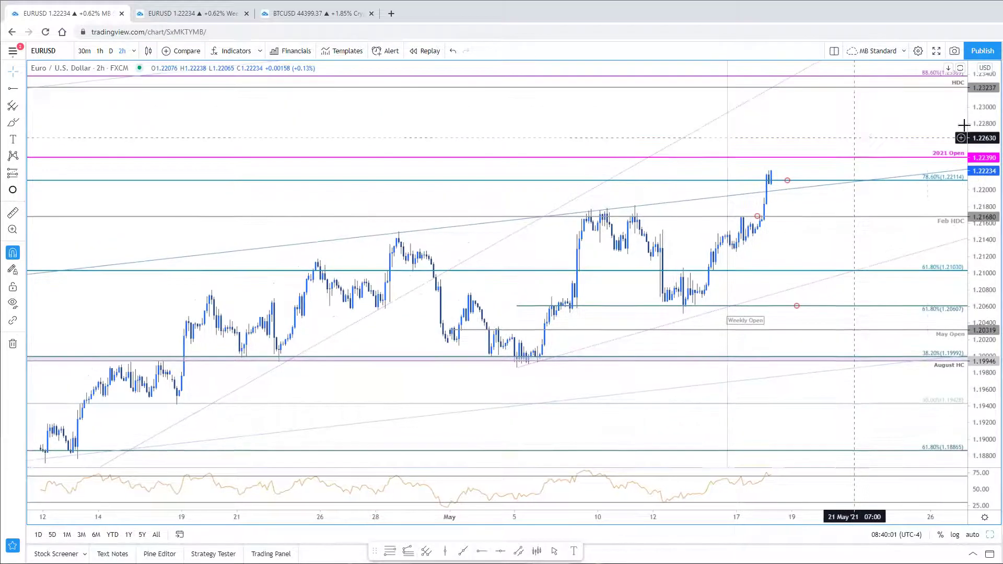
scroll(931, 398, "down", 6)
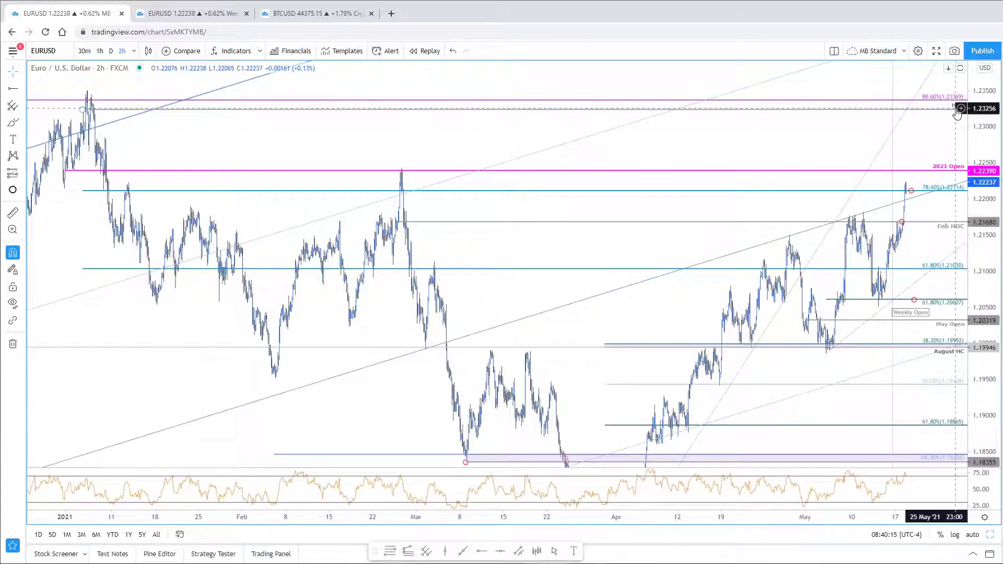
scroll(891, 383, "up", 3)
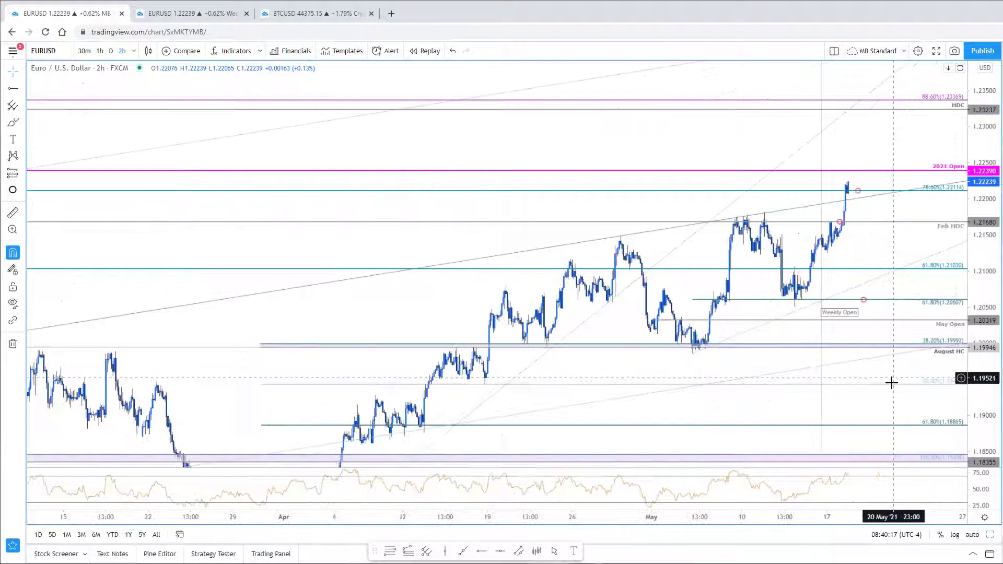
scroll(892, 383, "up", 3)
mouse_move(758, 225)
left_mouse_down()
mouse_move(749, 220)
mouse_move(764, 227)
left_mouse_up()
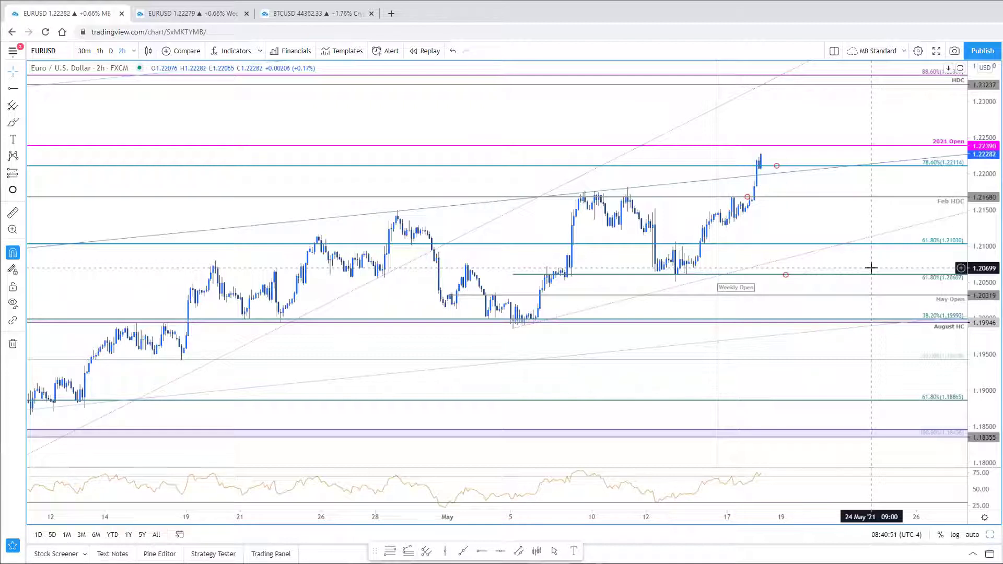
scroll(459, 377, "down", 1)
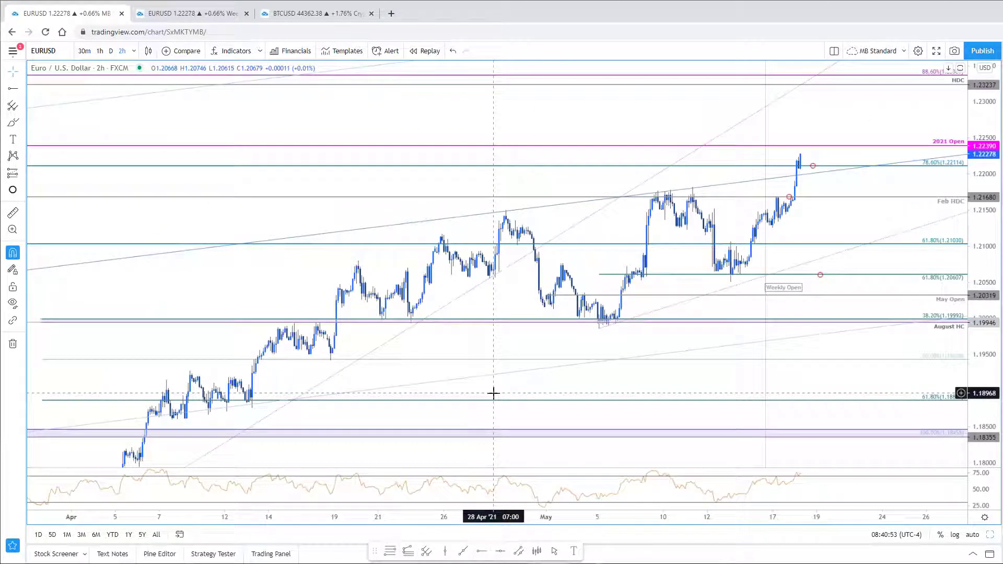
scroll(493, 393, "up", 1)
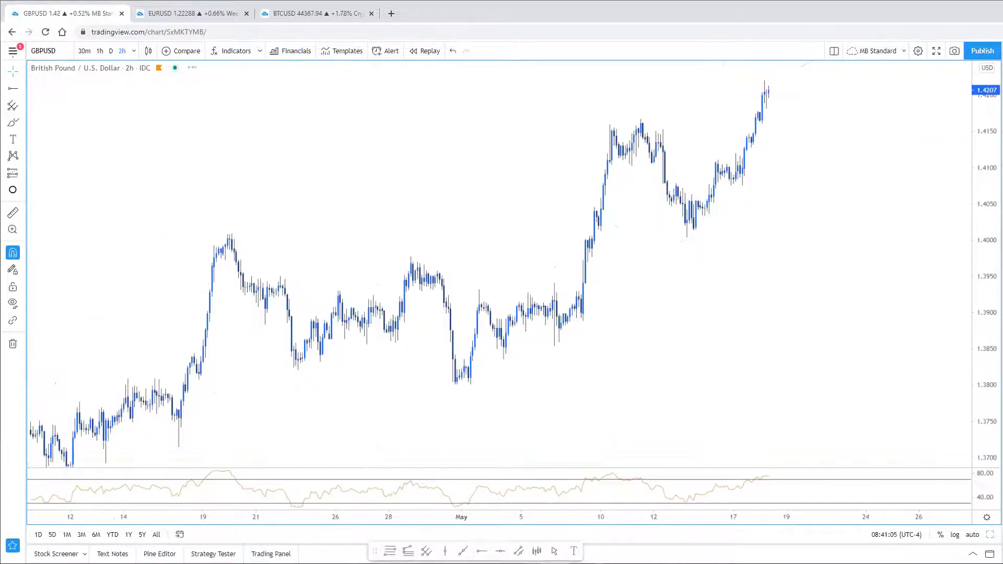
- Switch to the website, close the enlarged EURUSD chart and find the GBPUSD 120min section of the 5/12/2021 intraday update
key("alt+Tab")
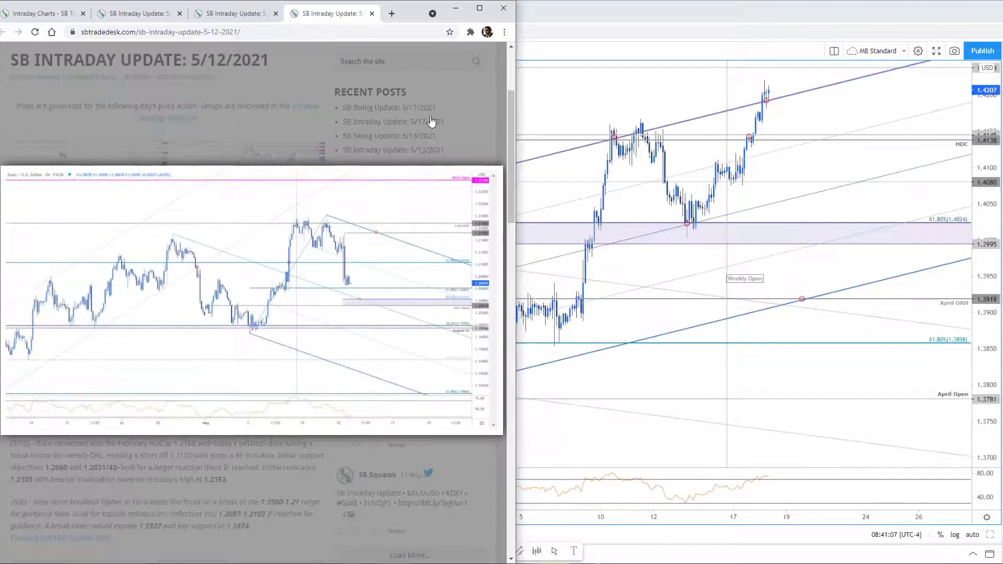
left_click(436, 123)
scroll(412, 251, "down", 4)
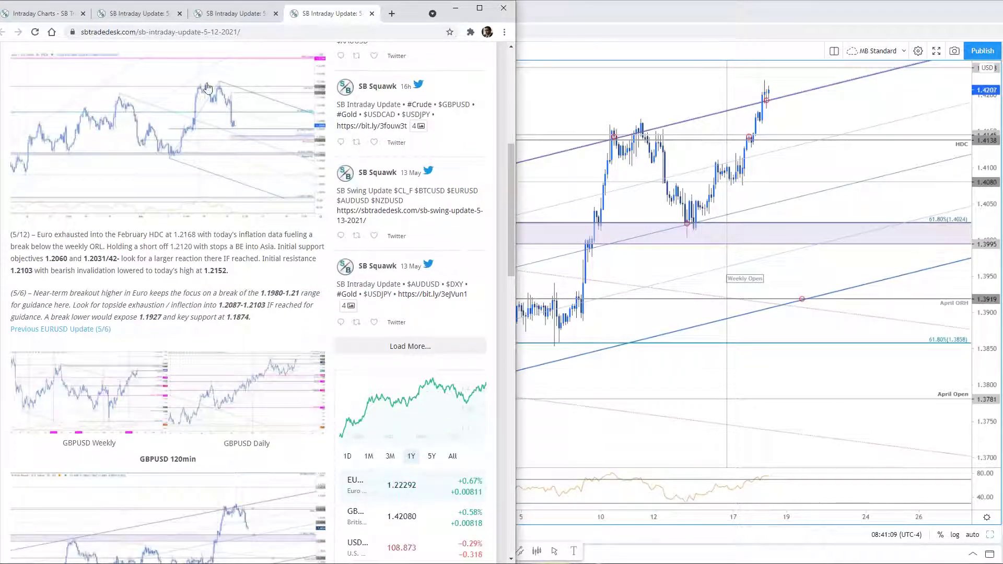
scroll(235, 177, "down", 5)
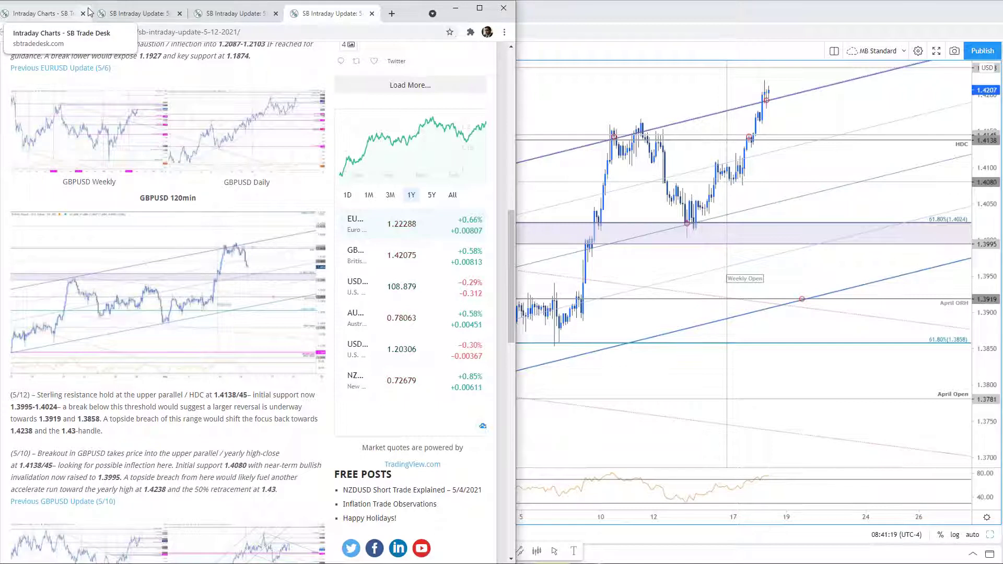
- Bring up the 5/17/2021 intraday update and enlarge its GBPUSD 120min chart
left_click(123, 14)
scroll(343, 391, "down", 5)
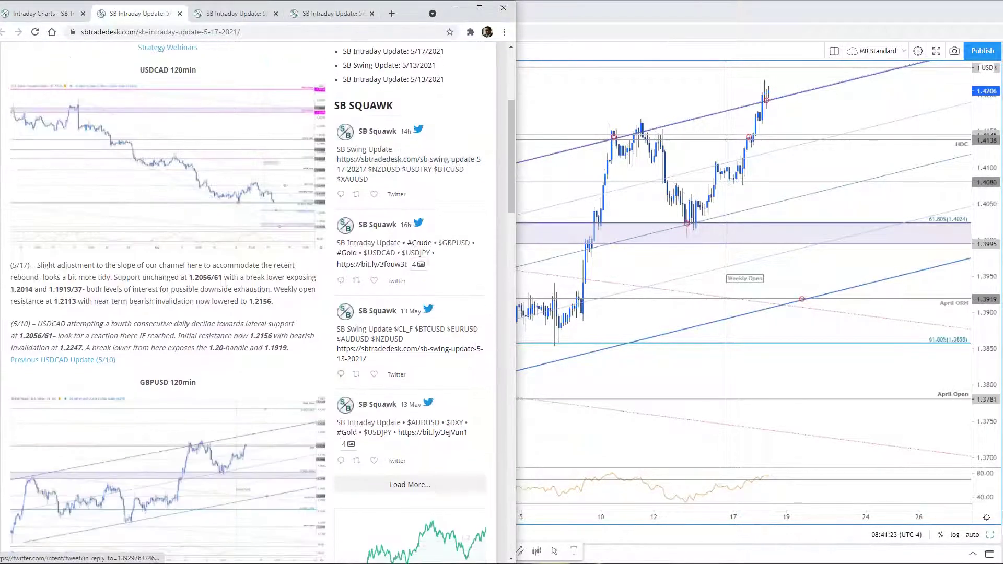
left_click(208, 290)
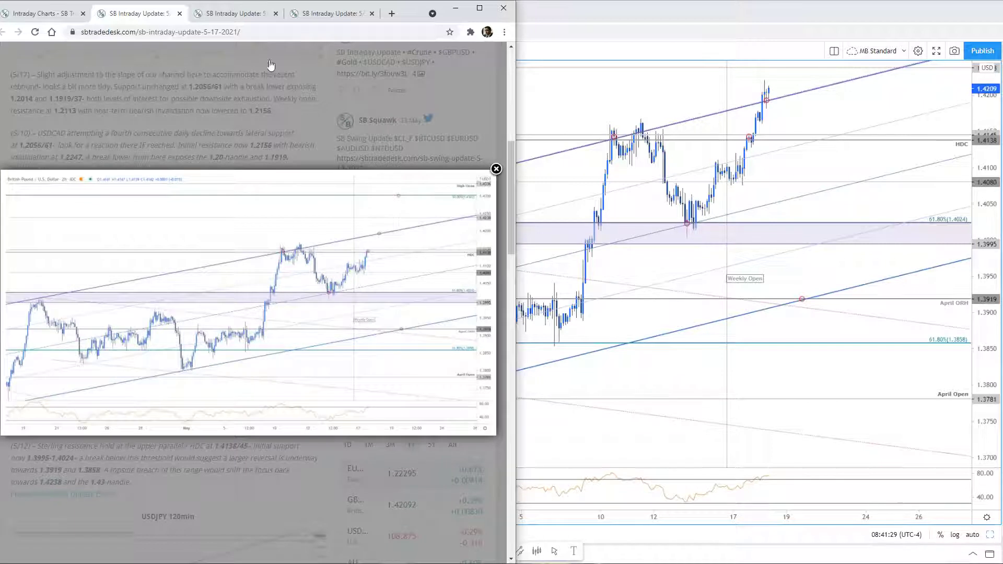
- Enlarge the GBPUSD 120min chart in the 5/12/2021 update and compare it with the one in the 5/17/2021 update
left_click(243, 14)
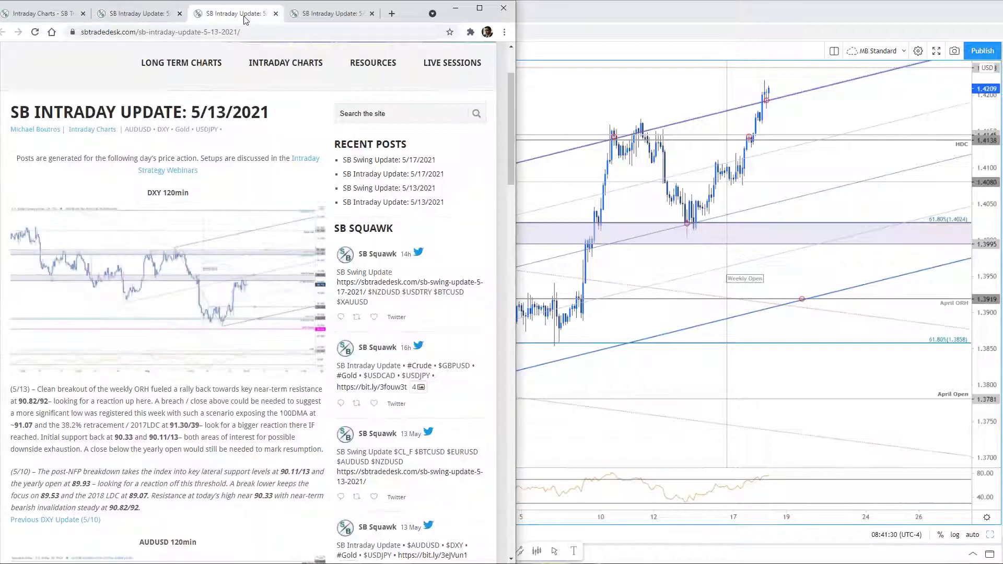
left_click(300, 16)
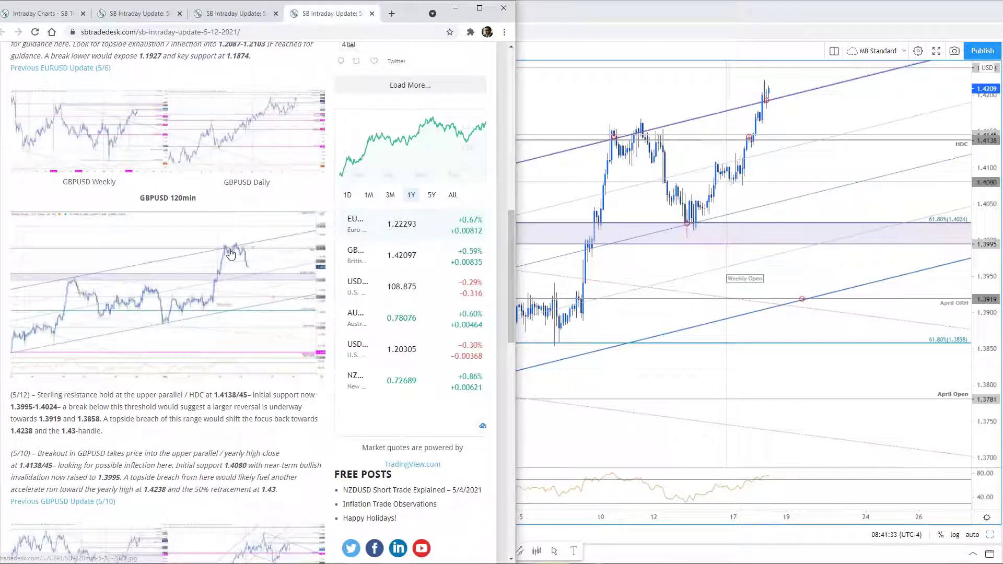
left_click(254, 283)
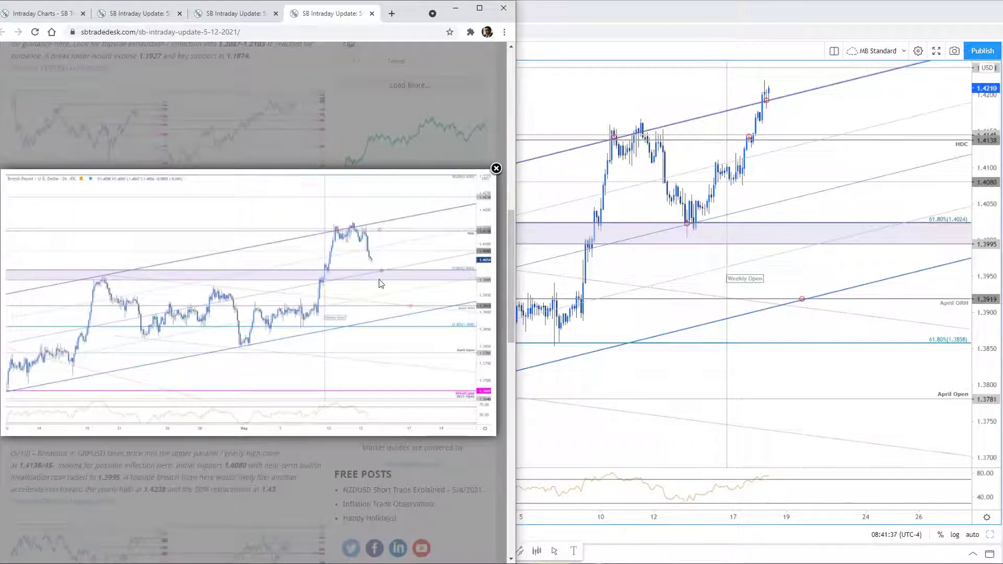
left_click(138, 13)
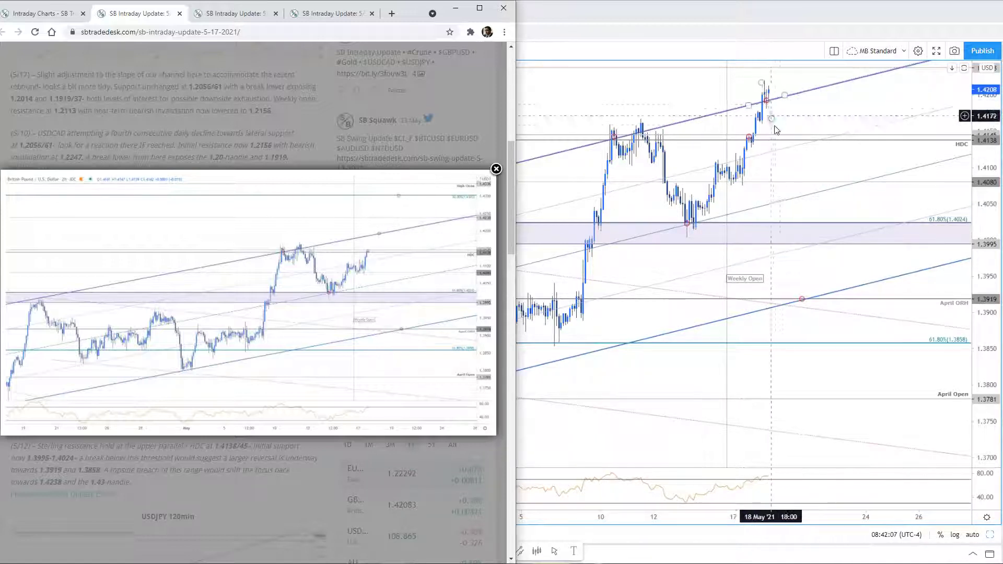
- Return to TradingView and move the dotted trend line from the April GBPUSD highs to the latest May high, from 1.4131 to 1.4222
left_click(829, 117)
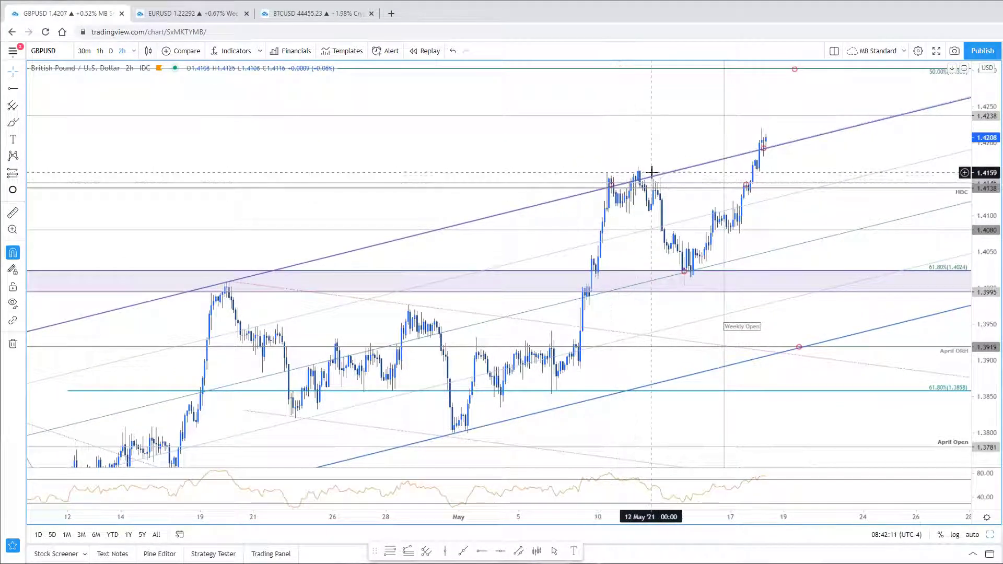
left_click_drag(981, 162, 980, 174)
scroll(918, 314, "down", 5)
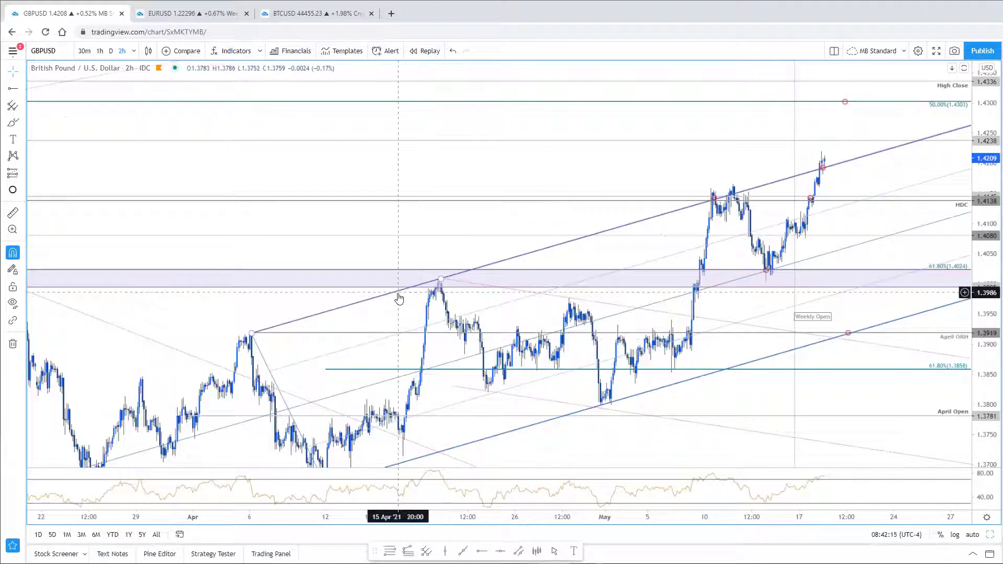
left_click(399, 297)
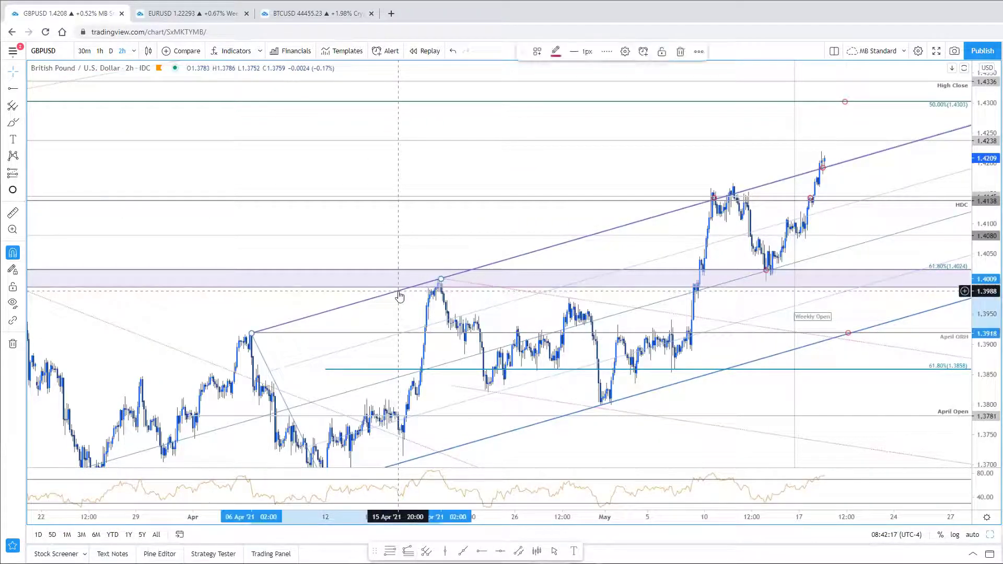
mouse_move(401, 297)
left_mouse_down()
mouse_move(555, 276)
mouse_move(658, 192)
mouse_move(739, 167)
mouse_move(813, 166)
left_mouse_up()
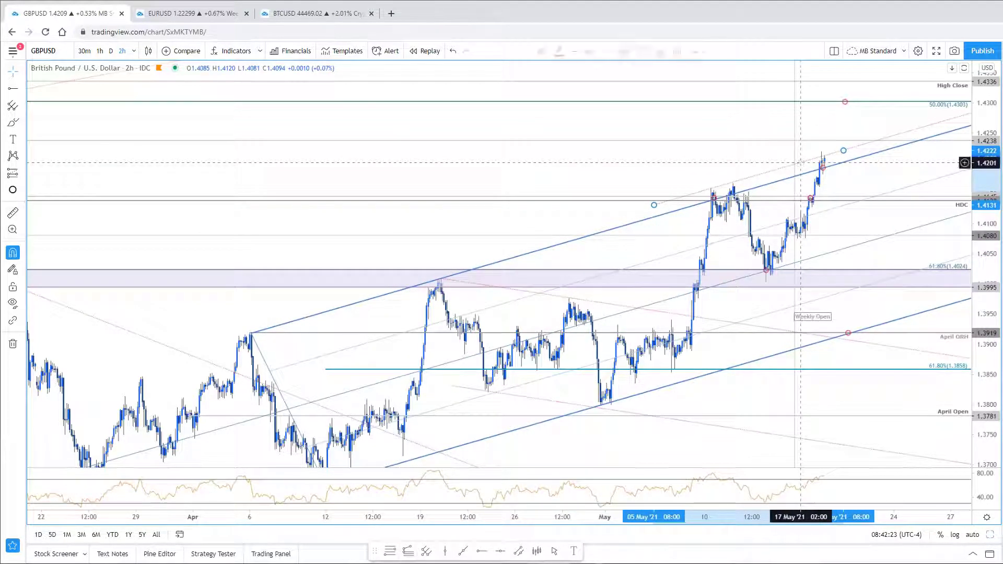
scroll(824, 235, "up", 3)
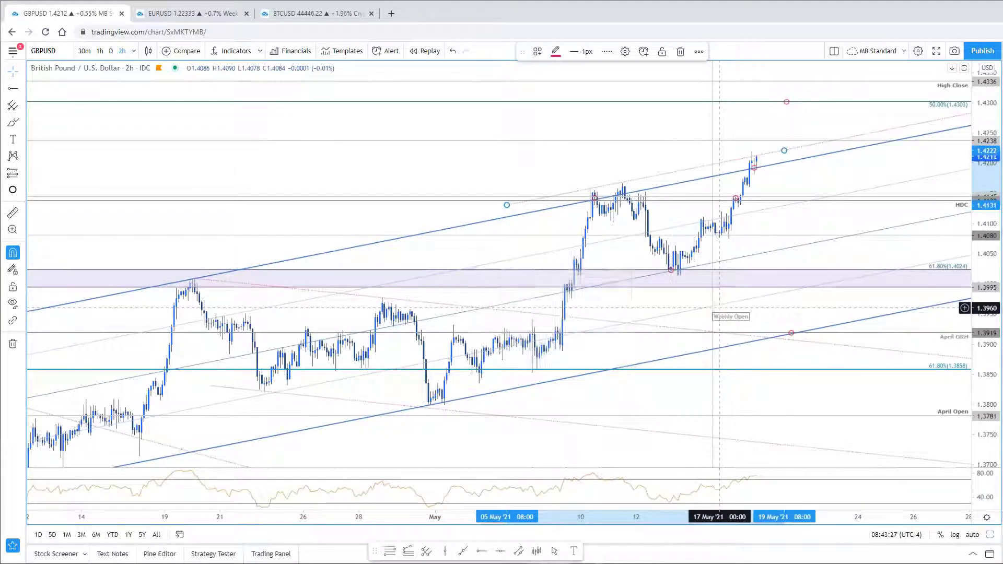
- Examine GBPUSD around the upper channel line on the 1-hour interval, and set the chart back to 120 minutes
type("1h")
key("Return")
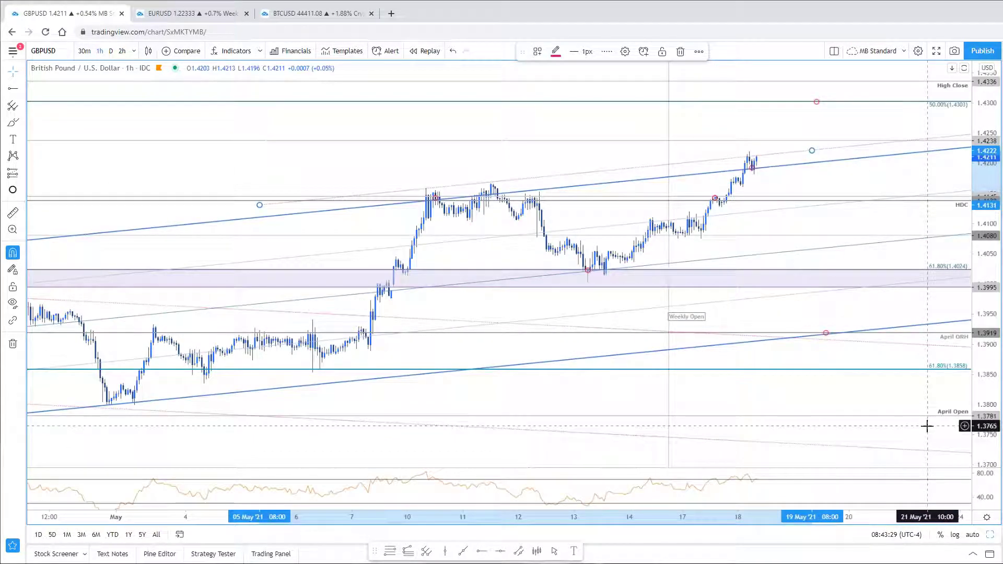
scroll(927, 425, "down", 1)
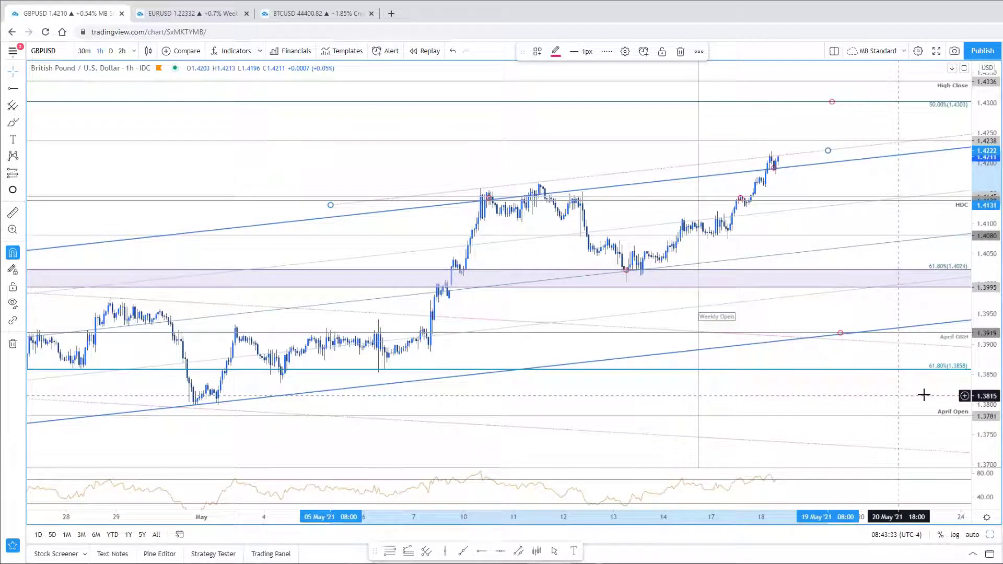
left_click_drag(991, 283, 980, 267)
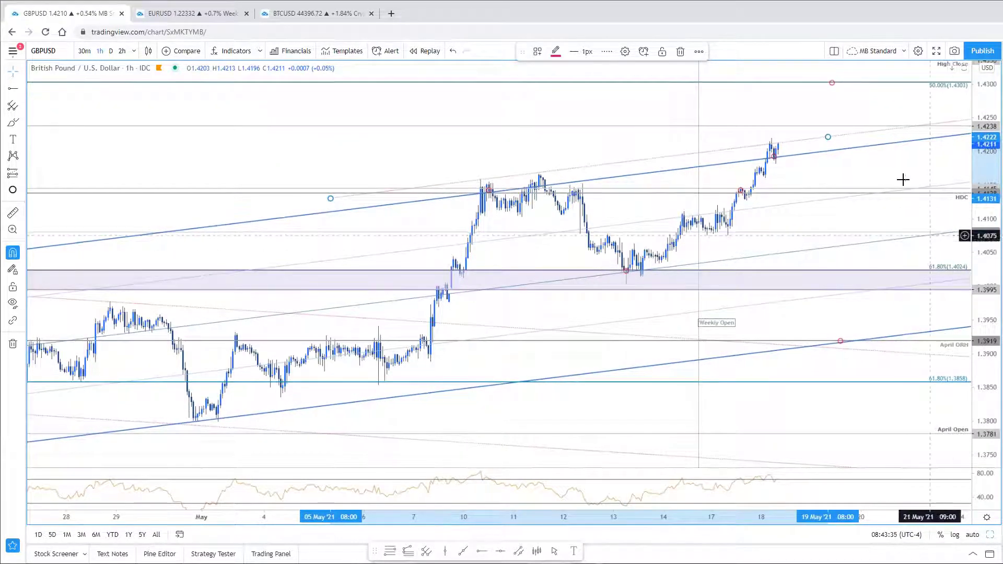
left_click_drag(898, 185, 889, 195)
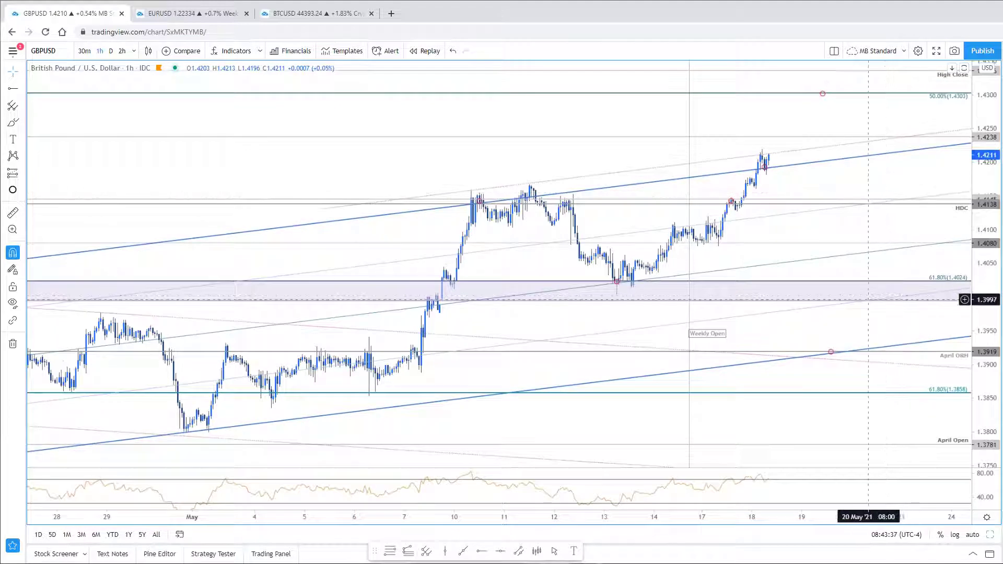
type("120")
key("Return")
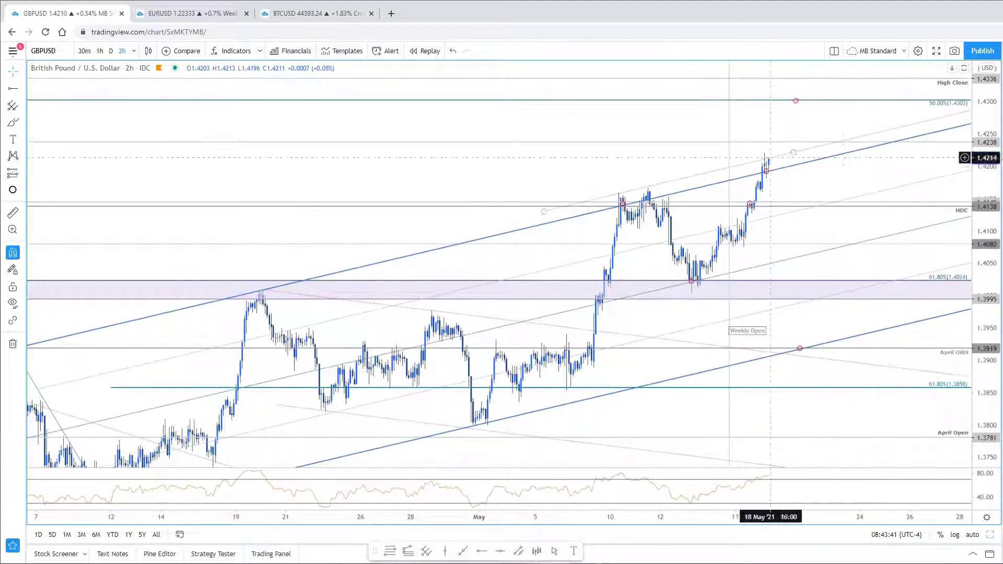
- Maximize the daily GBPUSD chart and examine its price levels back to the 2018 highs
left_click(990, 535)
left_click(795, 261)
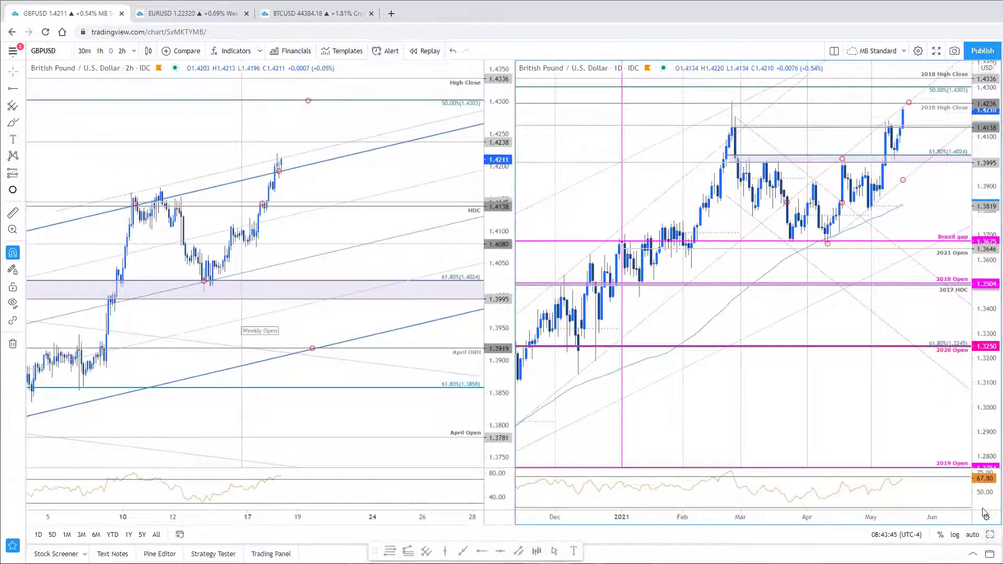
left_click(989, 534)
scroll(945, 256, "down", 5)
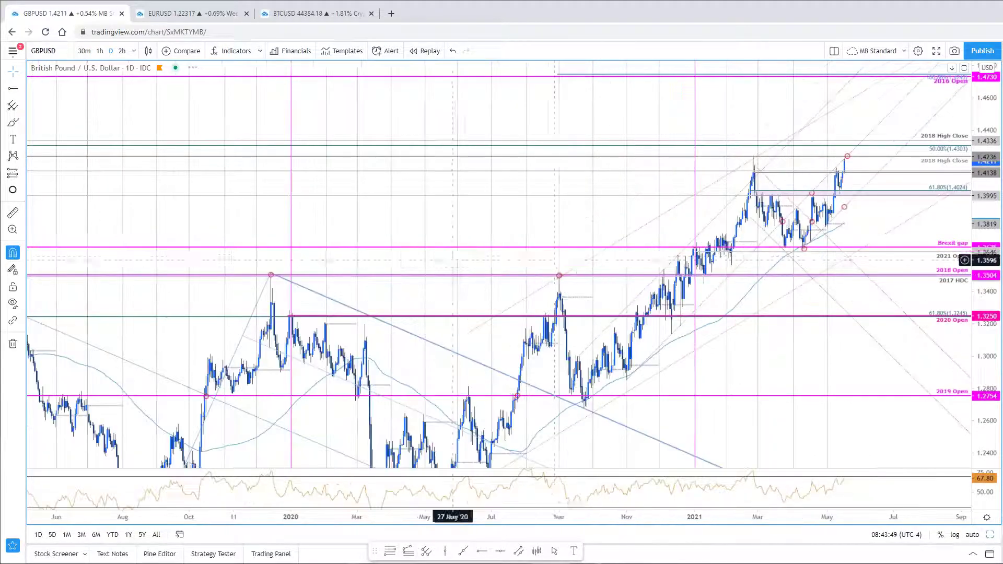
scroll(425, 287, "down", 4)
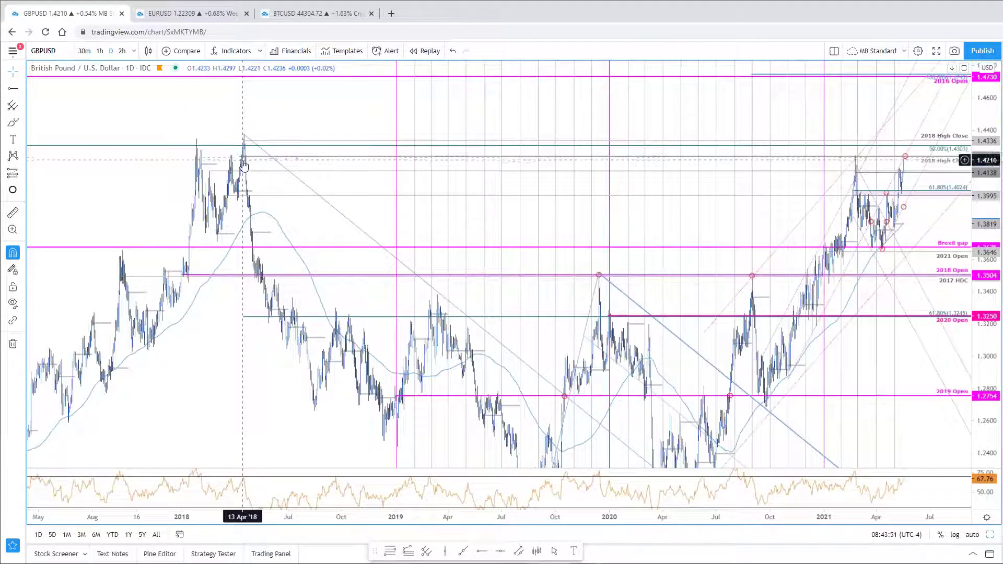
scroll(914, 195, "up", 5)
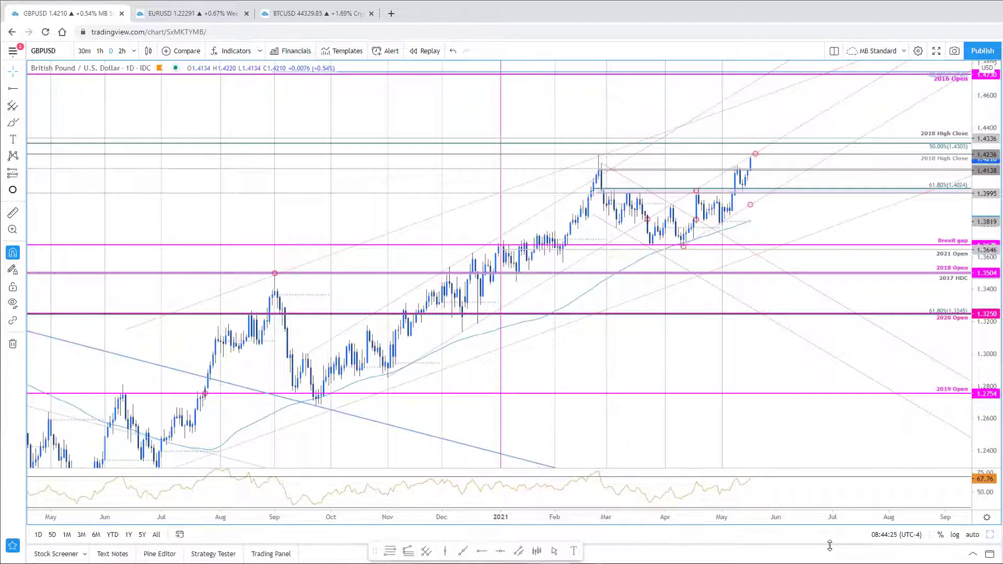
- Glance at daily EURUSD, return to GBPUSD, and view its 2-hour and daily charts side by side with the 1.4336 level in view
key("space")
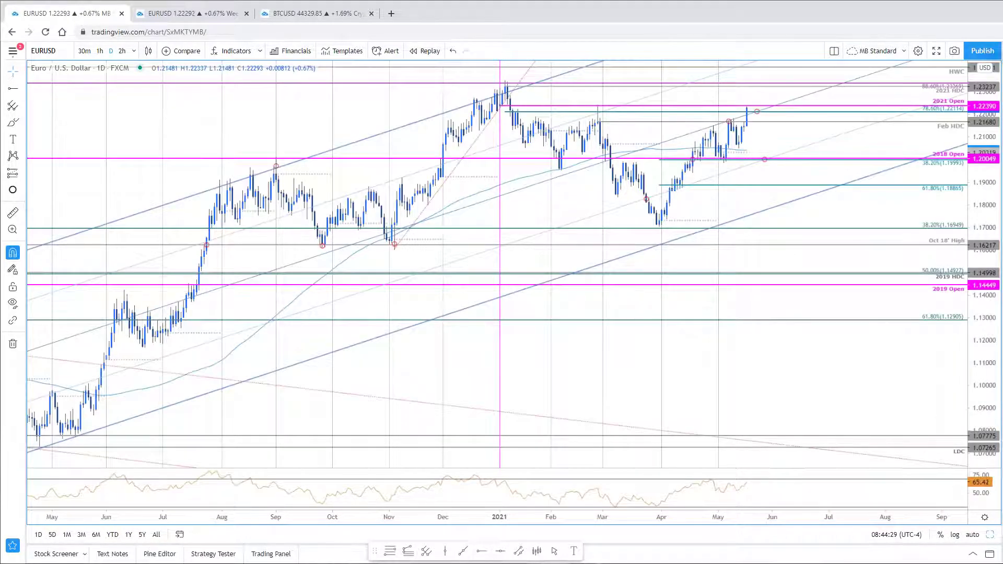
key("space")
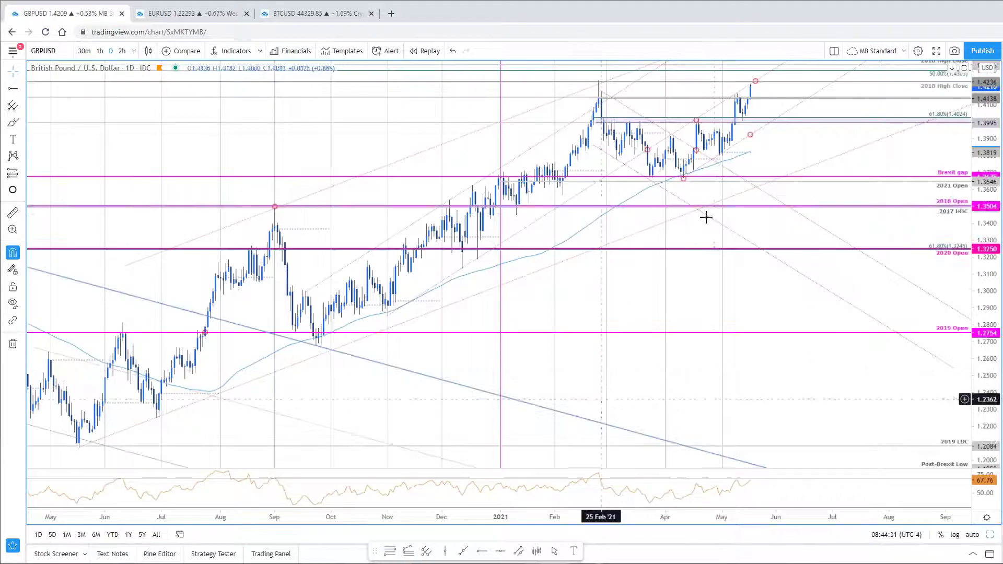
left_click_drag(794, 182, 785, 258)
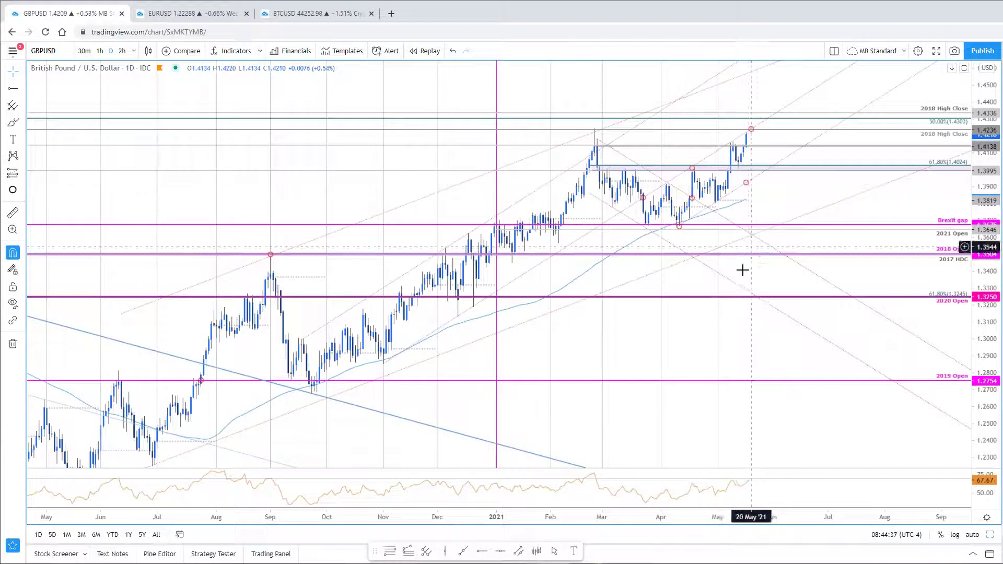
left_click(991, 536)
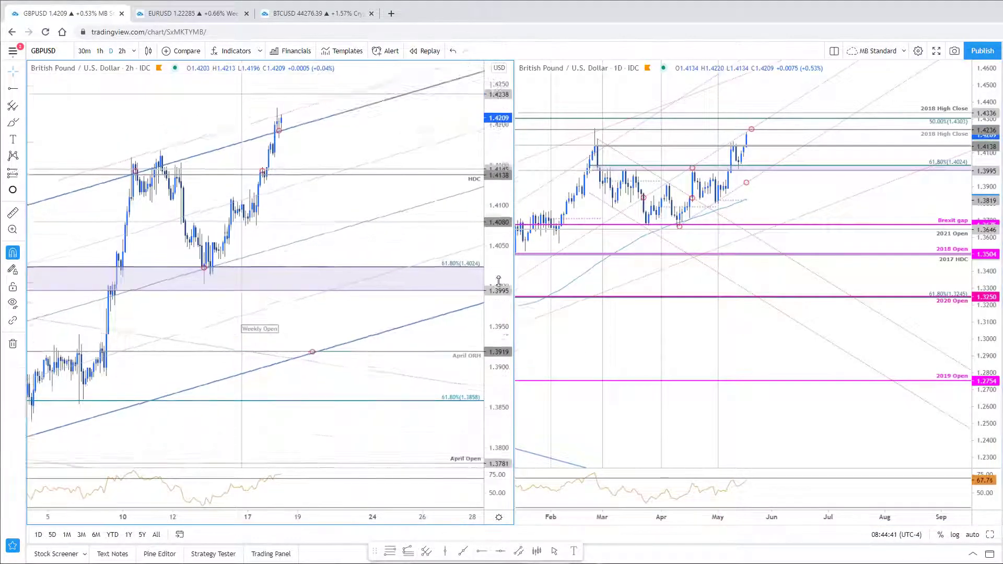
left_click_drag(328, 175, 498, 197)
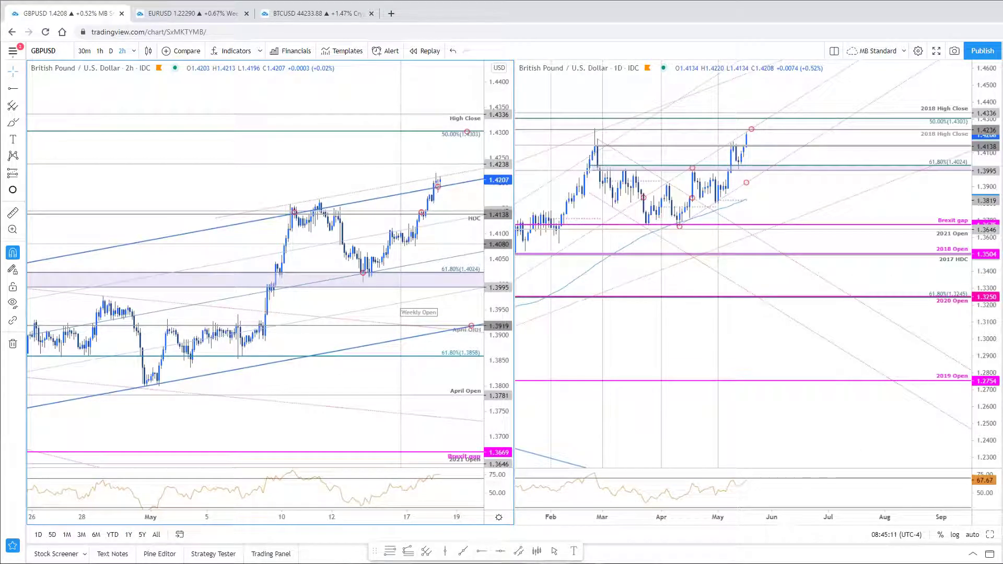
- Bring up the 5/17/2021 intraday update and enlarge its USDCAD 120min chart
key("alt+Tab")
scroll(330, 323, "up", 1)
scroll(329, 322, "up", 6)
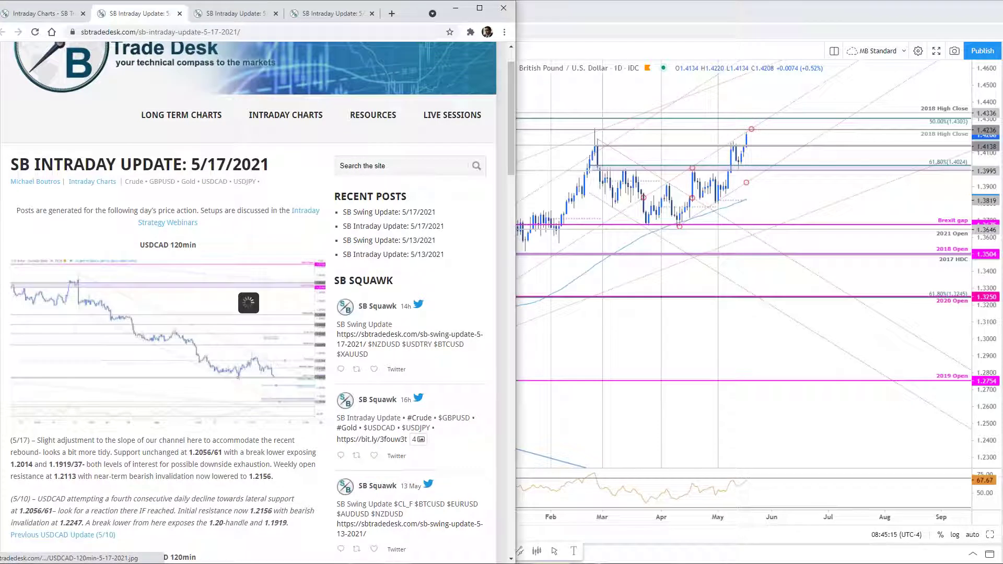
left_click(323, 434)
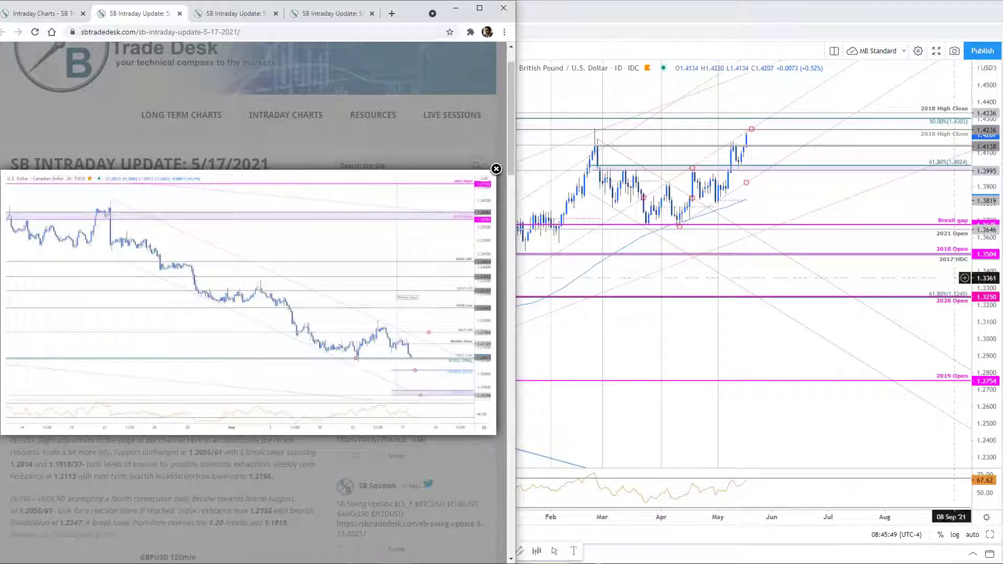
- Return to TradingView, show USDCAD on the weekly chart, and examine the 2017 low and the 50% retracement's 2011 starting point
left_click(820, 215)
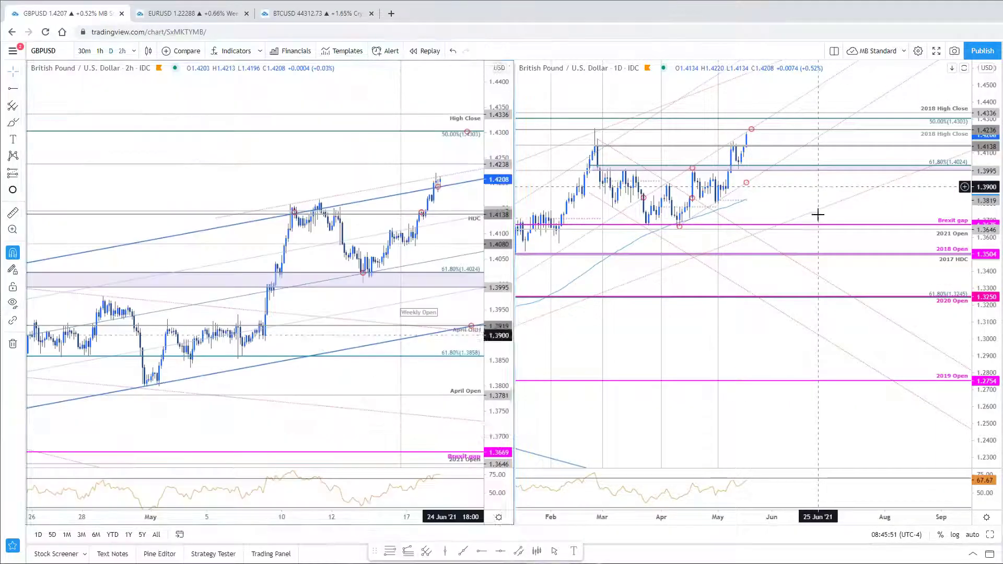
key("ctrl+Tab")
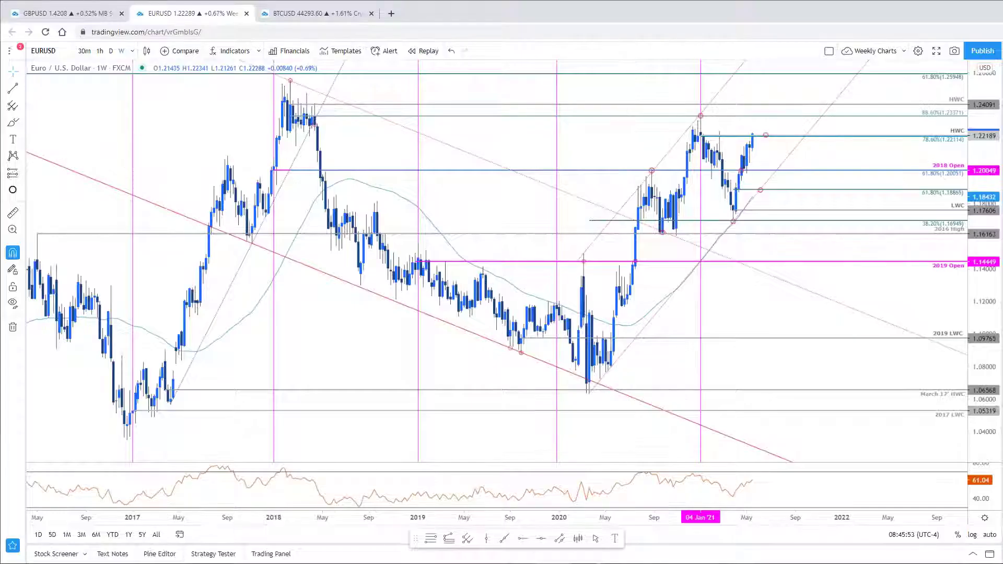
key("space")
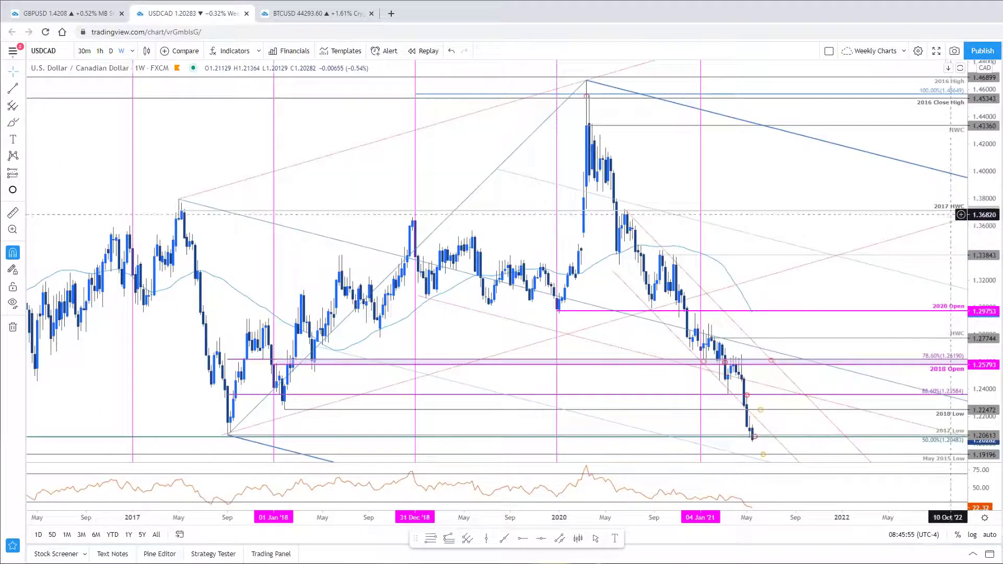
scroll(757, 256, "down", 4)
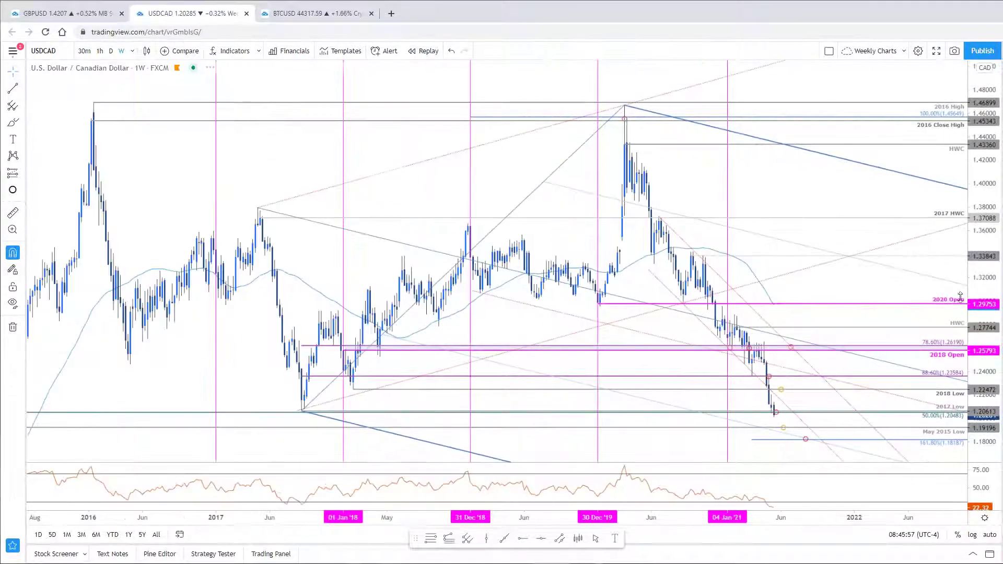
left_click_drag(768, 165, 679, 126)
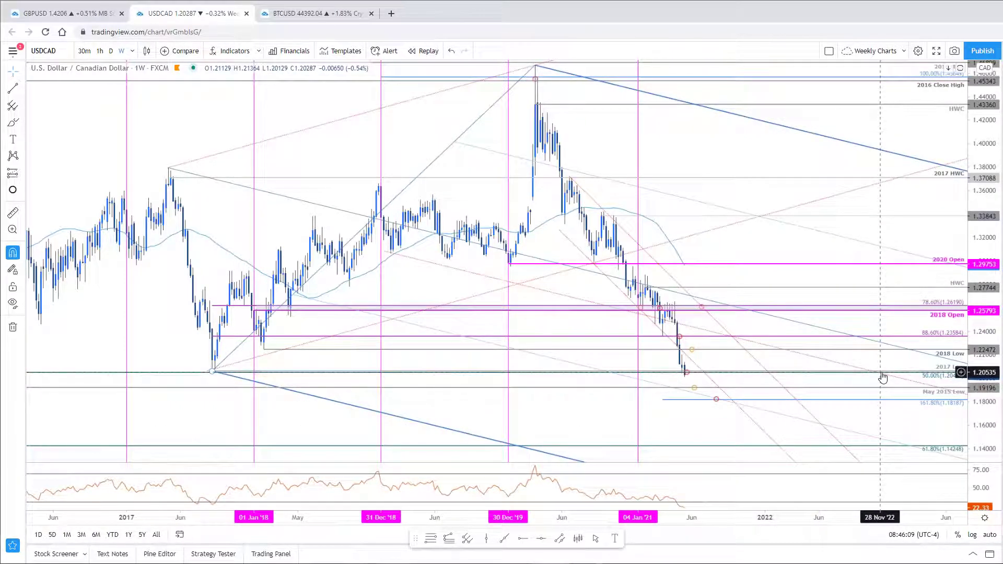
scroll(342, 433, "down", 2)
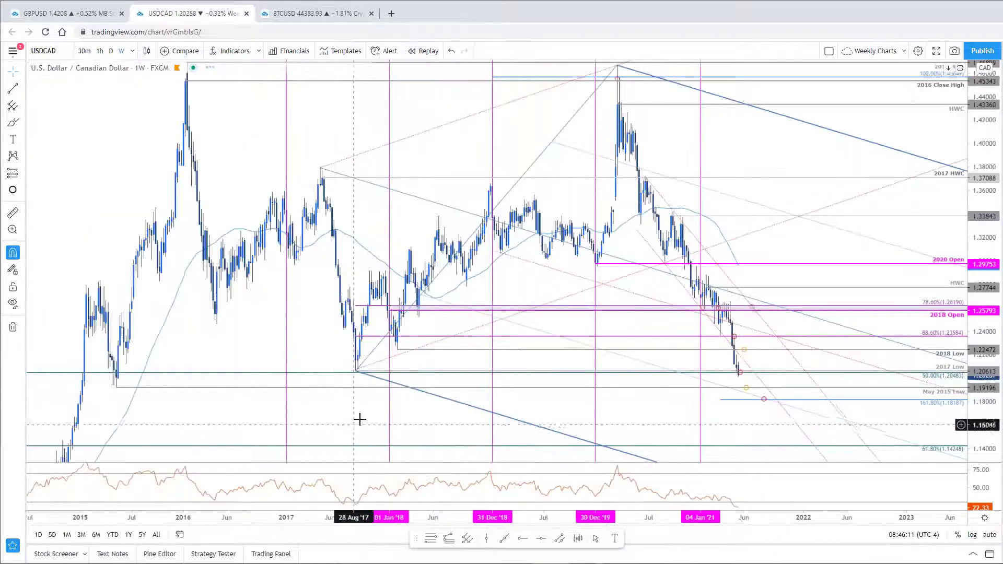
scroll(359, 423, "down", 3)
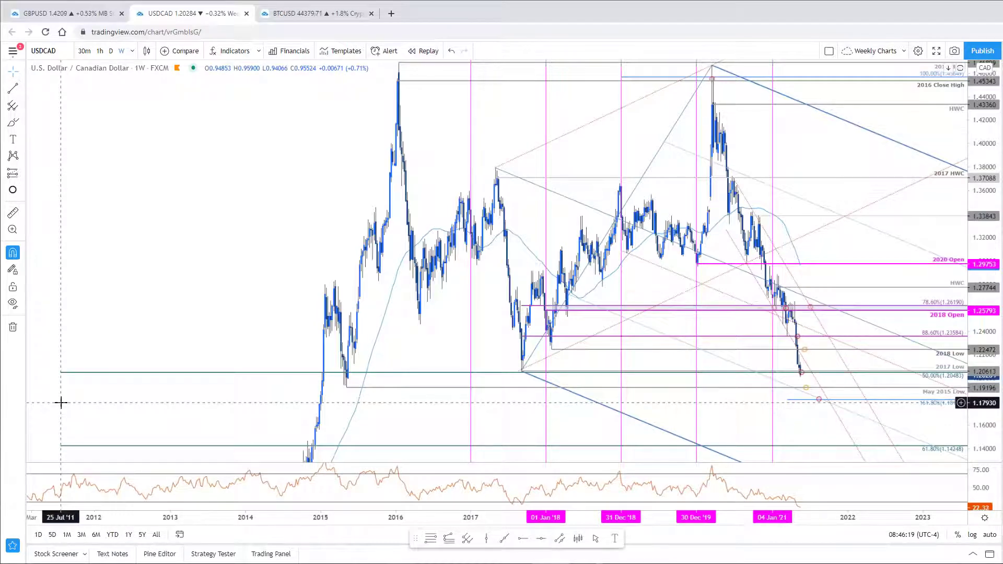
scroll(679, 439, "up", 3)
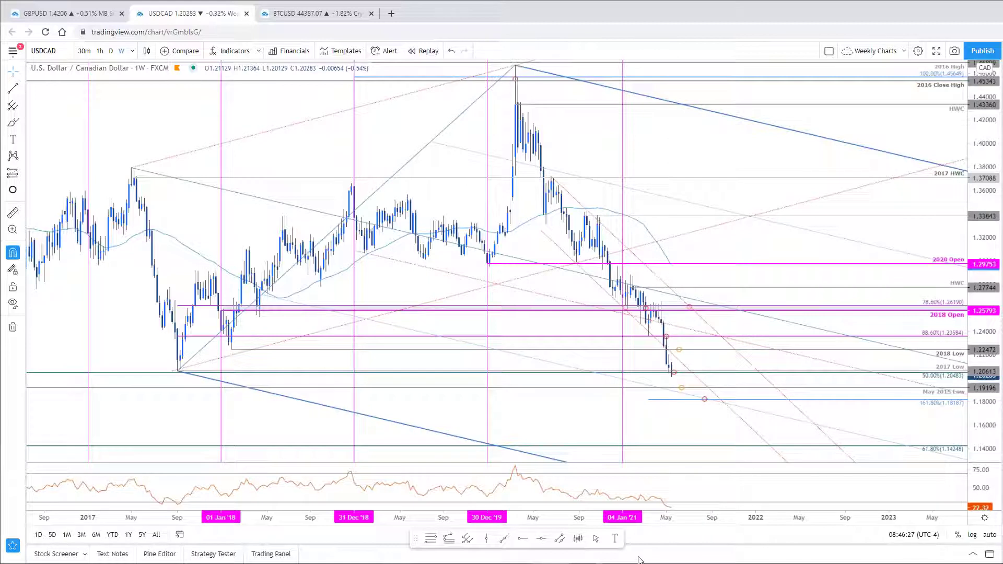
- Compare the current weekly USDCAD RSI with its 2007 lows and the price action around them, ending back on recent price action
scroll(457, 425, "down", 5)
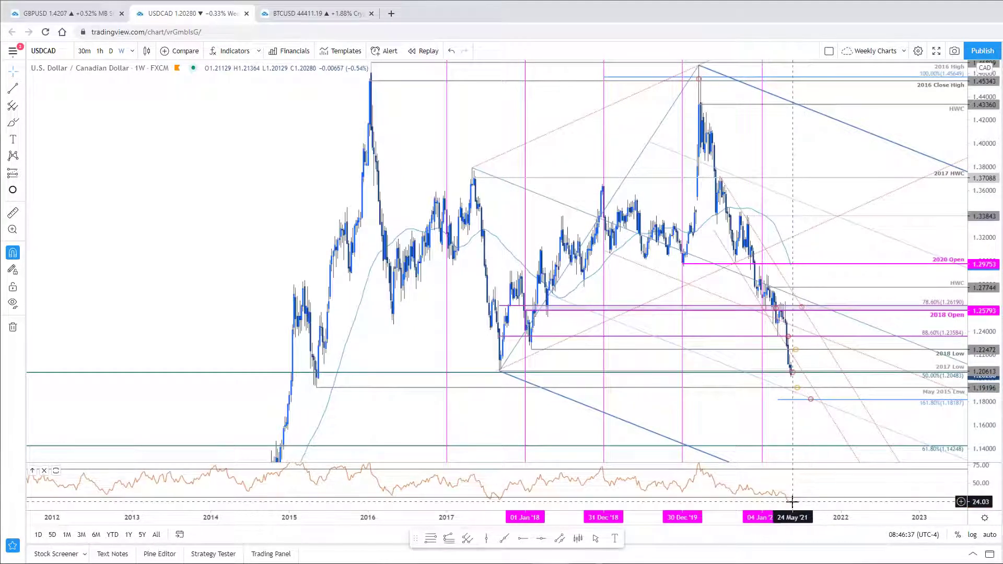
scroll(793, 503, "down", 3)
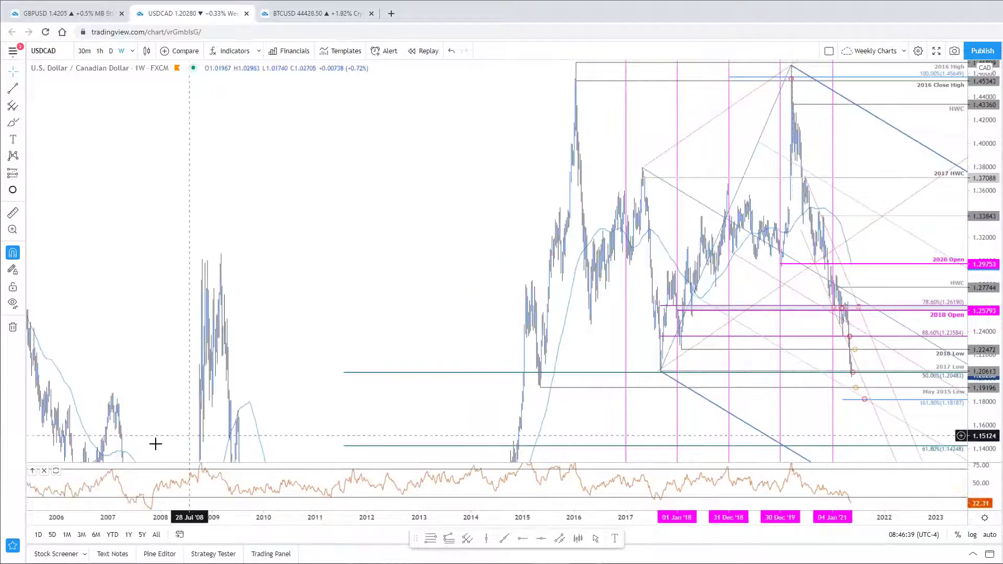
left_click_drag(169, 405, 197, 329)
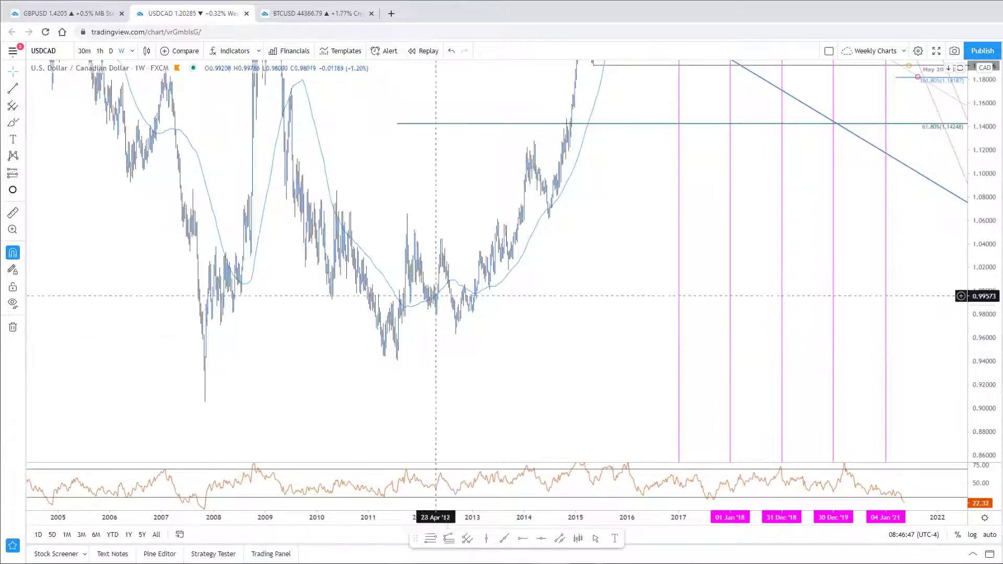
left_click_drag(630, 190, 517, 397)
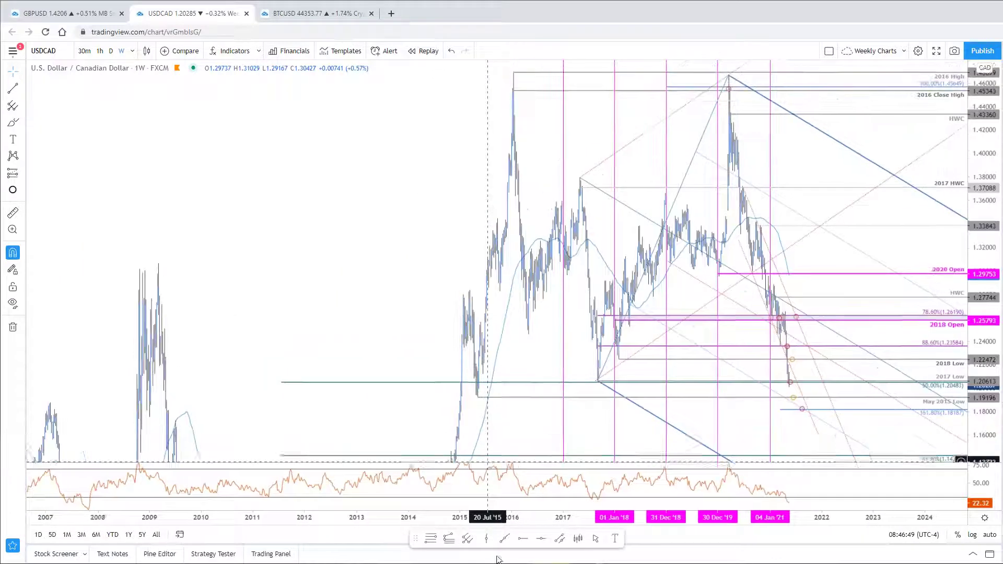
scroll(663, 325, "up", 3)
left_click_drag(730, 247, 844, 293)
scroll(815, 327, "up", 2)
scroll(807, 332, "up", 1)
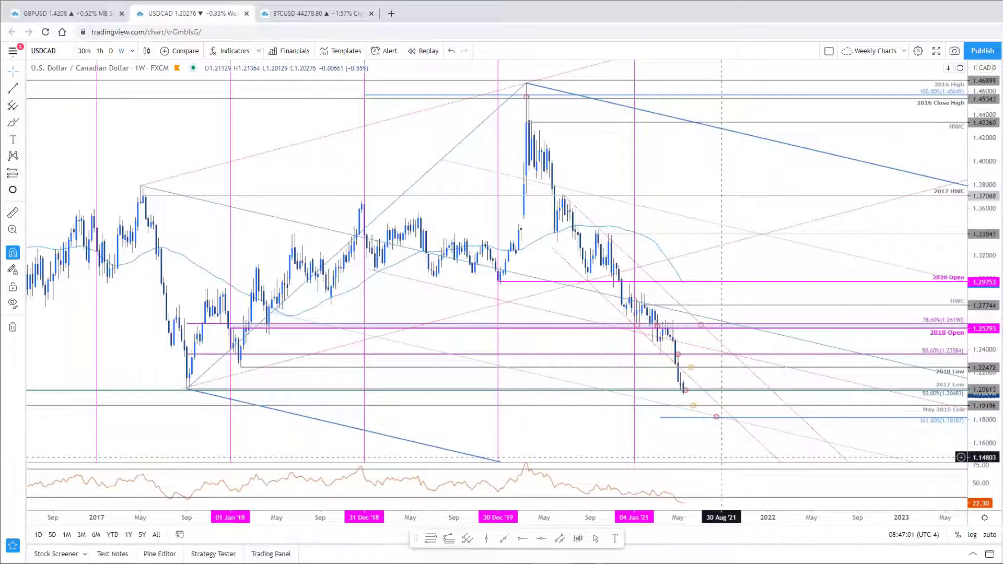
- Show USDCAD in the intraday layout, maximize the daily chart, and examine the decline toward the May 2015 low
left_click(92, 19)
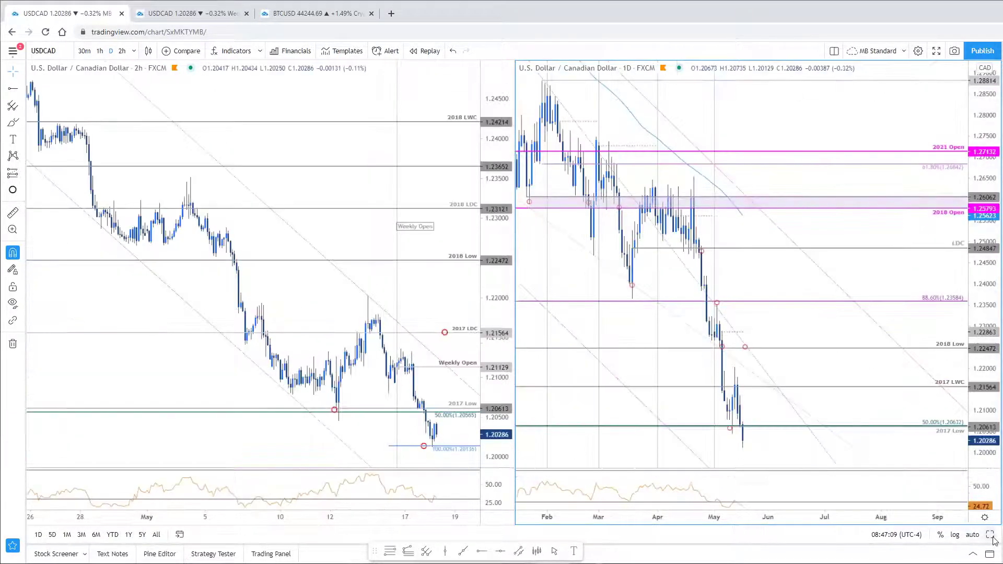
left_click_drag(985, 387, 985, 429)
left_click_drag(774, 426, 839, 475)
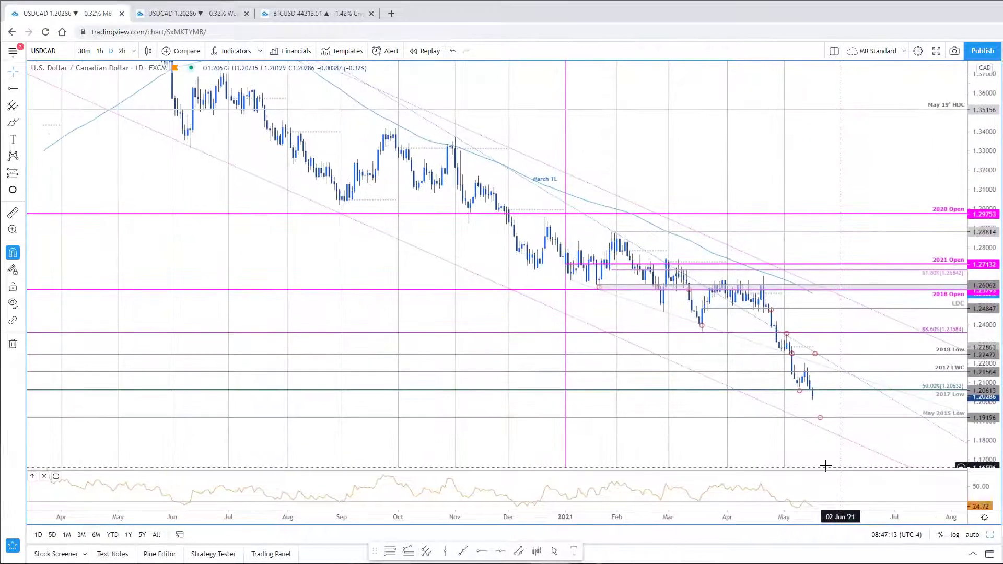
scroll(812, 450, "up", 2)
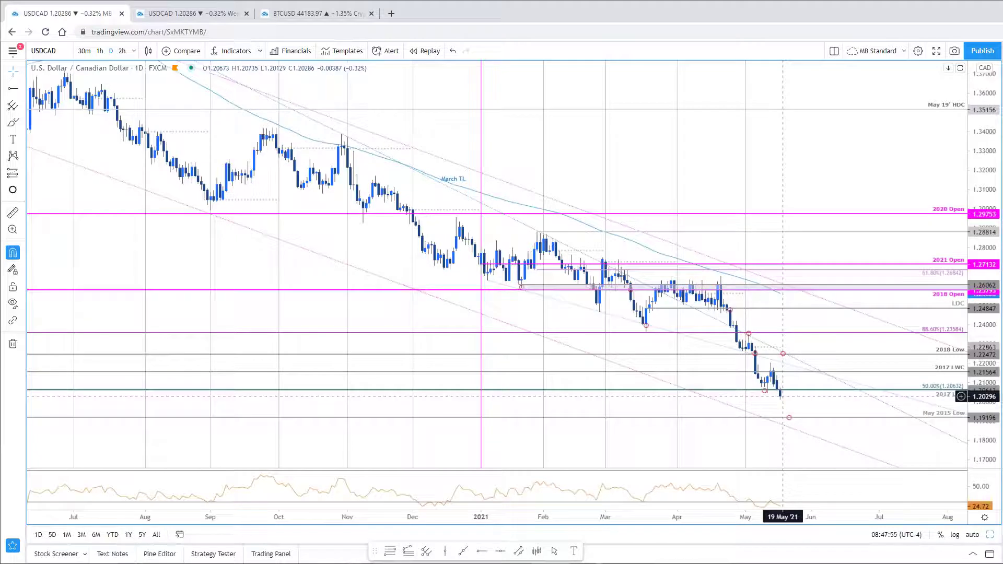
scroll(802, 464, "down", 2)
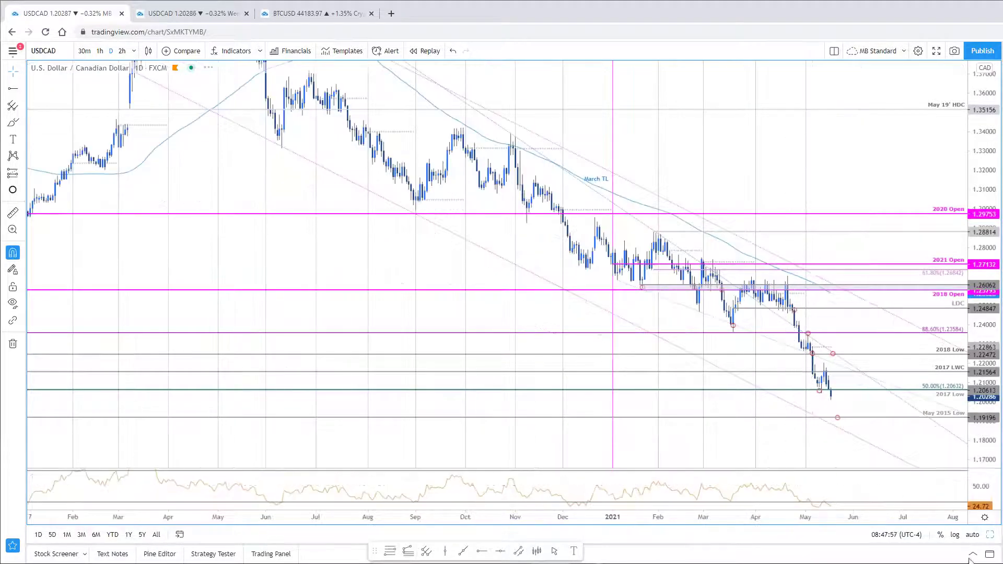
- Maximize the USDCAD 2-hour chart and compare its descending channel and support levels down to 1.19196 with the published 120min chart
key("alt+Return")
left_click(421, 278)
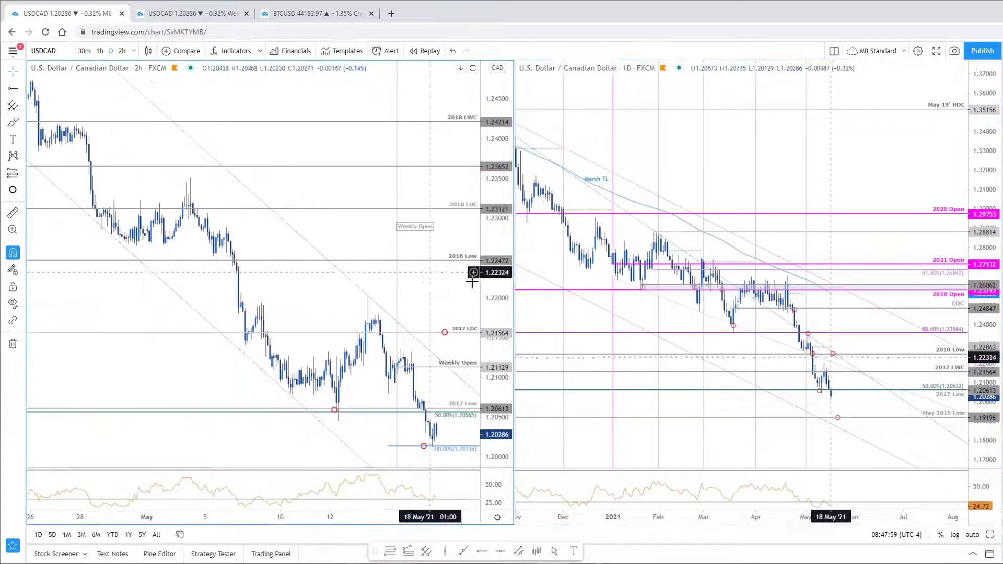
left_click(990, 535)
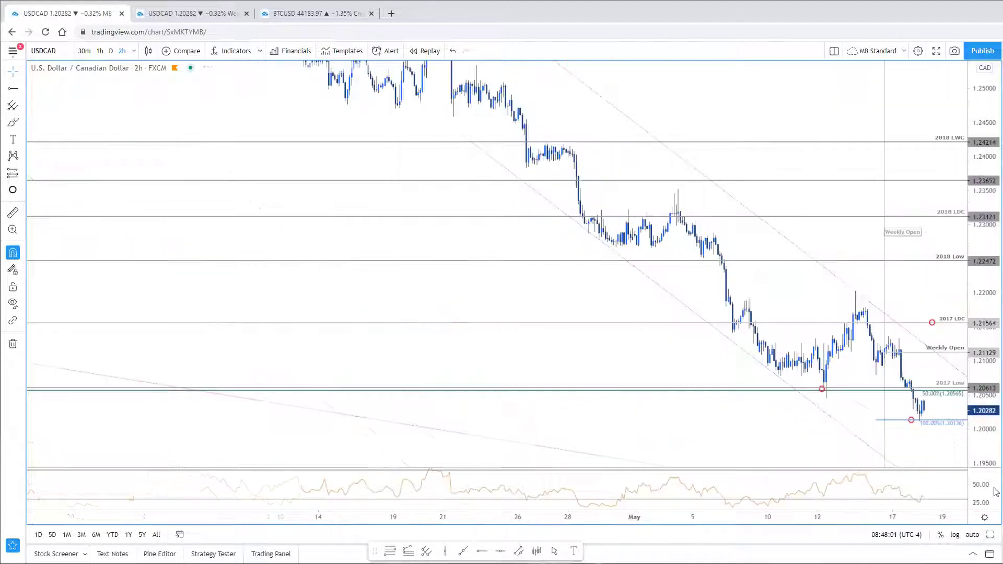
scroll(913, 264, "right", 3)
left_click_drag(983, 209, 982, 261)
left_click_drag(911, 289, 893, 275)
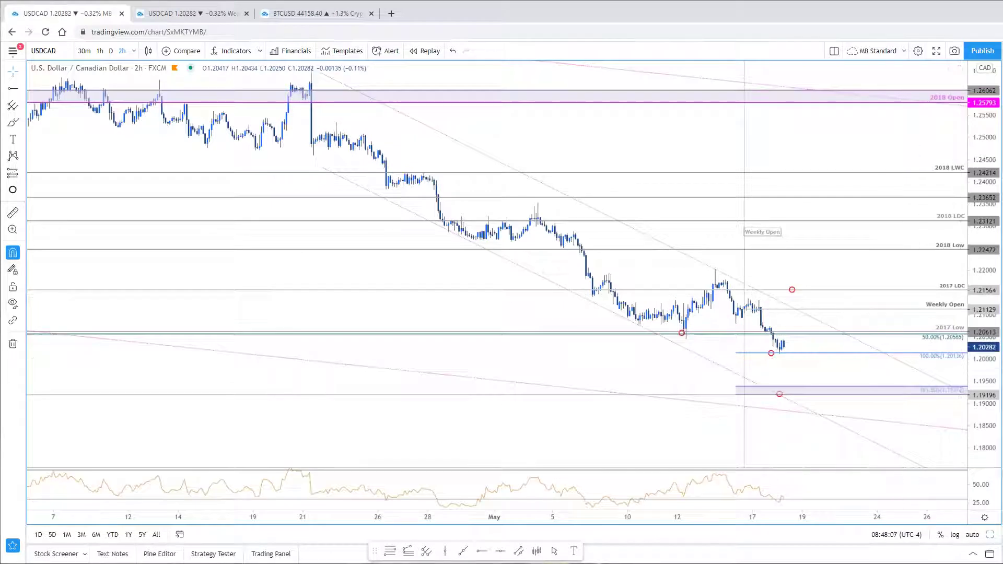
key("alt+Tab")
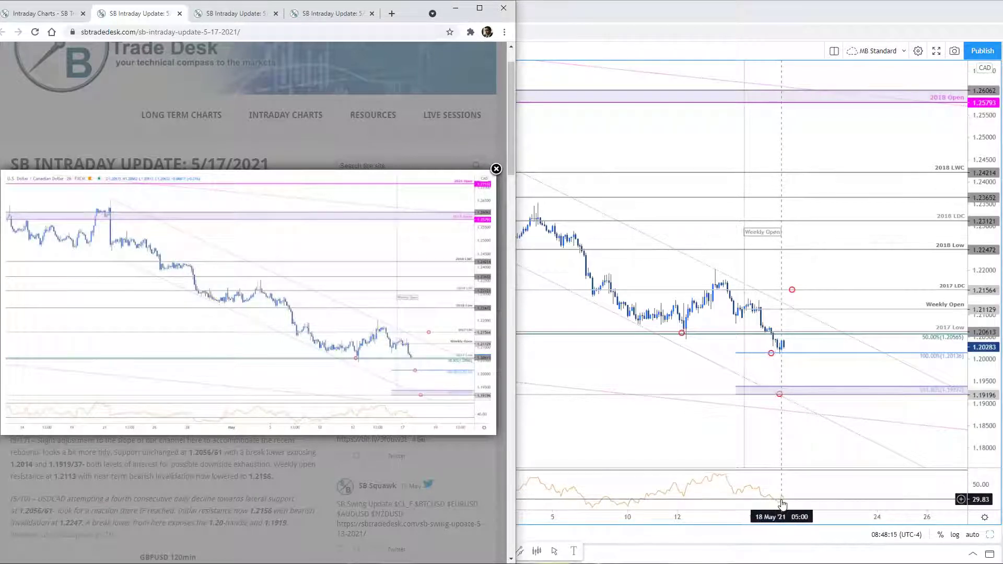
left_click(821, 488)
- Draw a descending trend line on the USDCAD 2-hour RSI from the mid-May peak to just beyond the latest reading
left_click(465, 554)
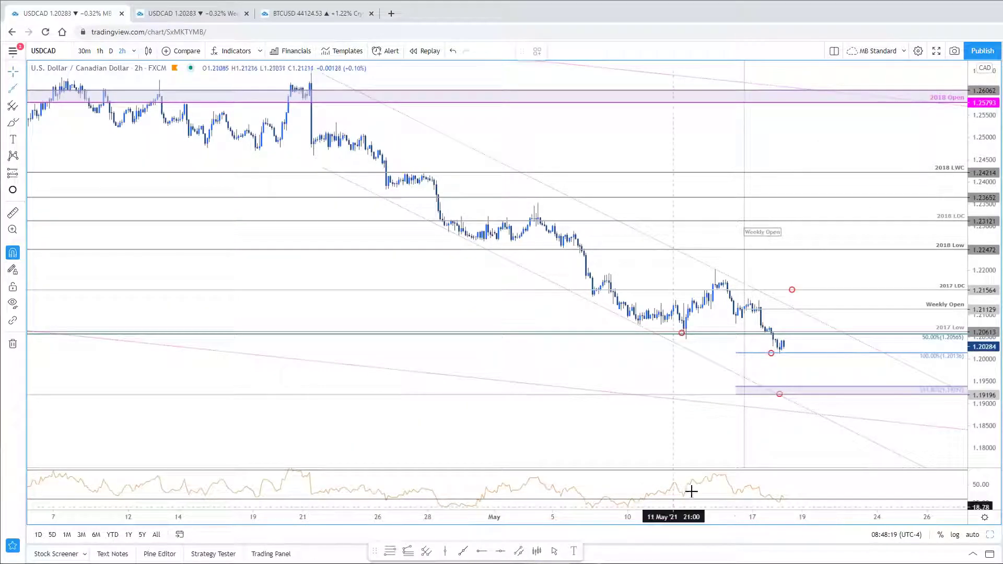
left_click(725, 475)
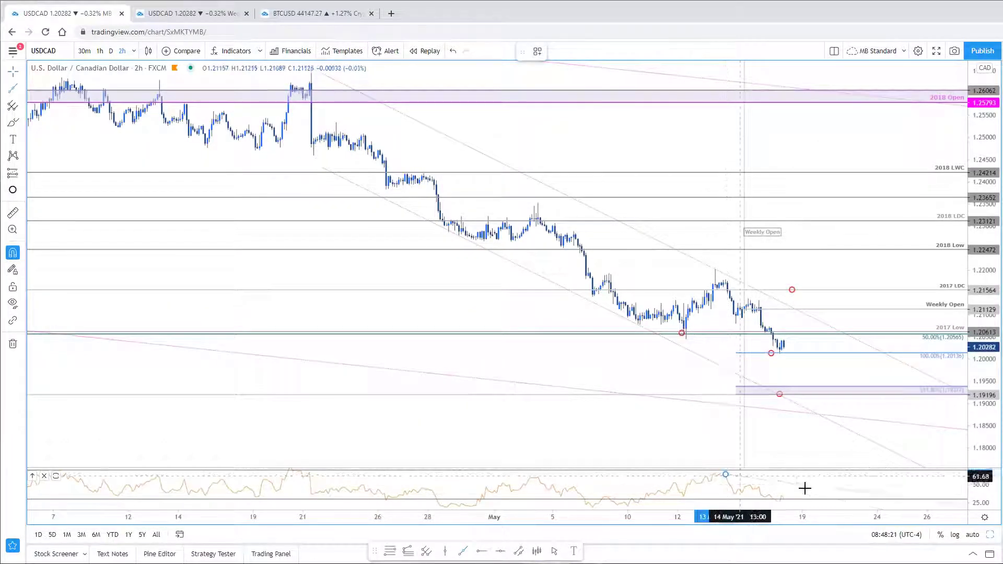
left_click(802, 501)
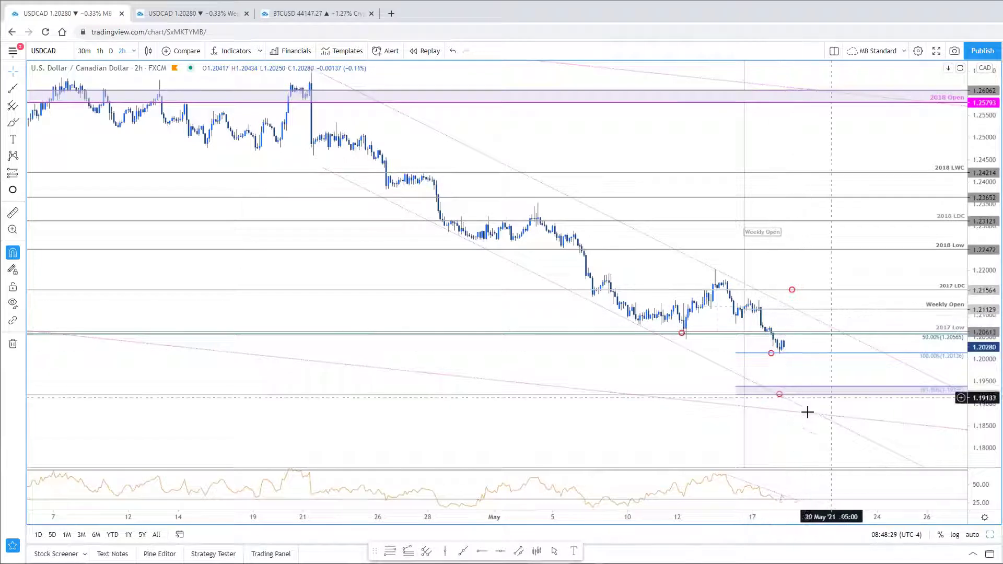
- Restore the side-by-side USDCAD layout and examine the 2-hour channel, the 1.19196 support zone and the resistance levels above price
left_click(991, 536)
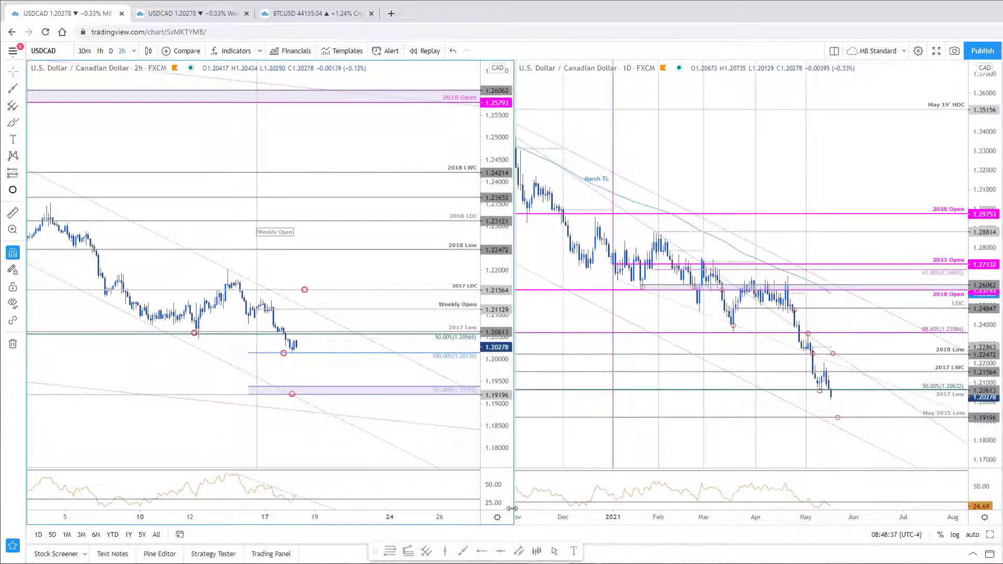
left_click_drag(308, 369, 405, 372)
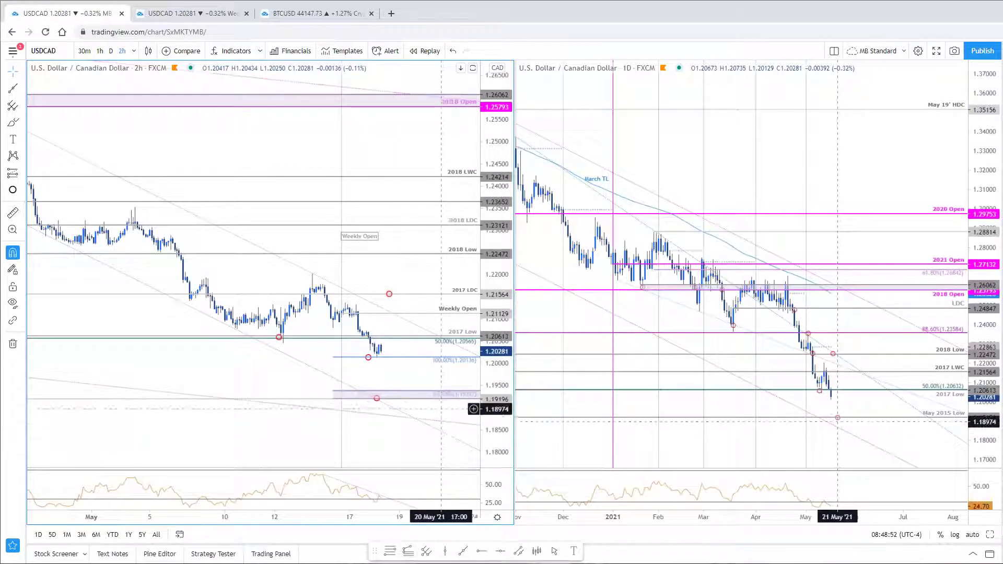
left_click(457, 400)
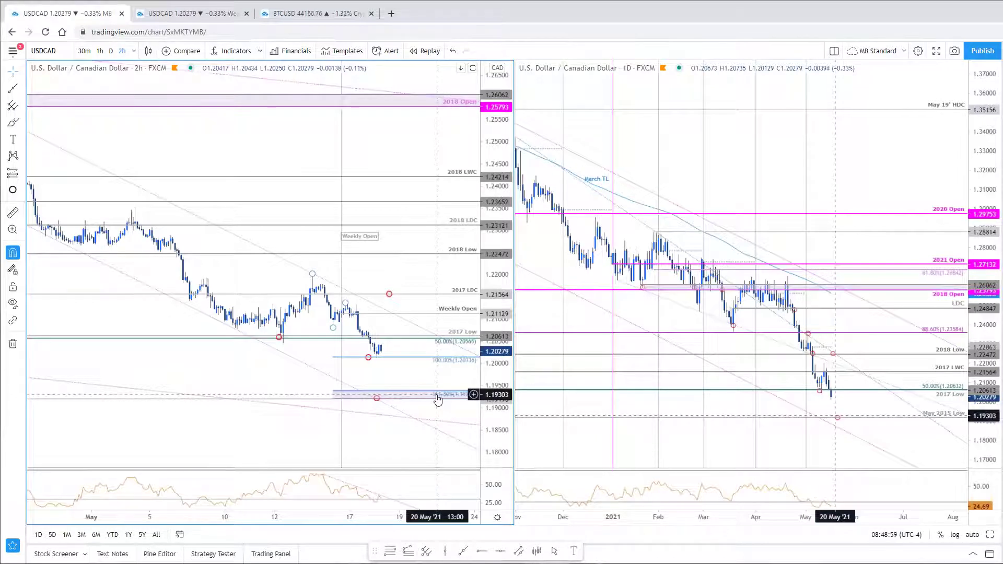
left_click(393, 310)
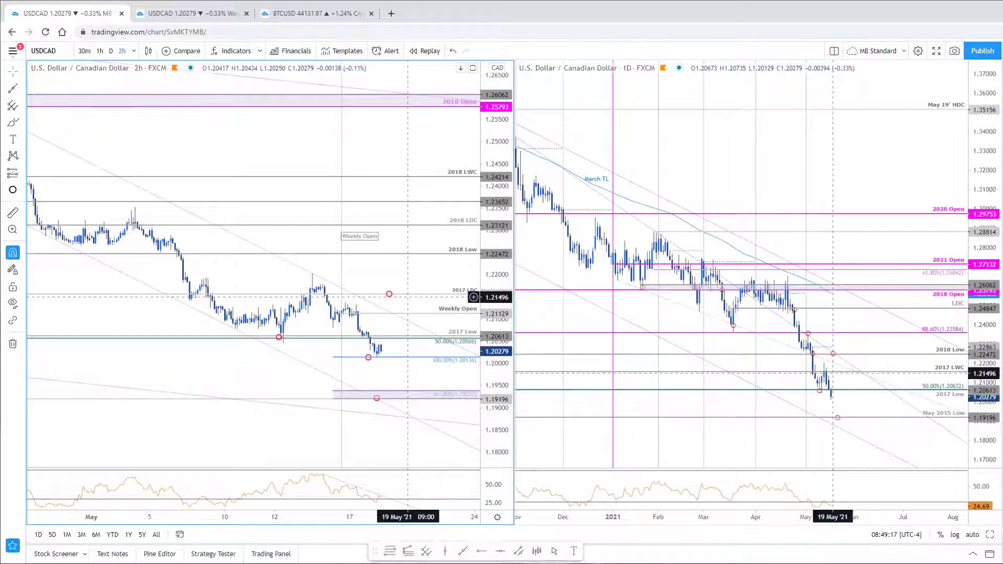
- Switch to the published 5/17 intraday update, browse past GBPUSD to the USDJPY section, and enlarge its 120min chart
key("alt+Tab")
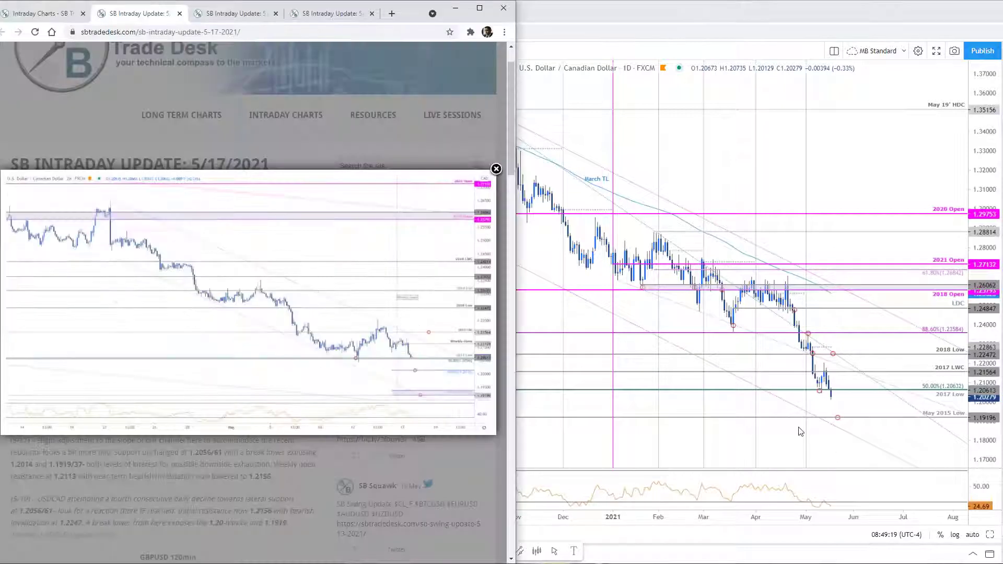
left_click(359, 509)
scroll(265, 467, "down", 10)
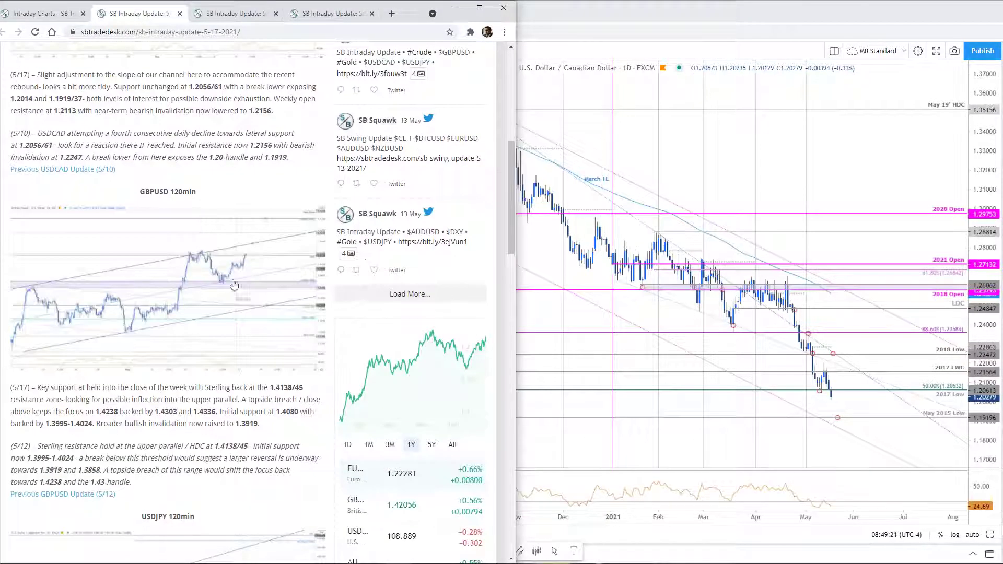
scroll(234, 283, "down", 5)
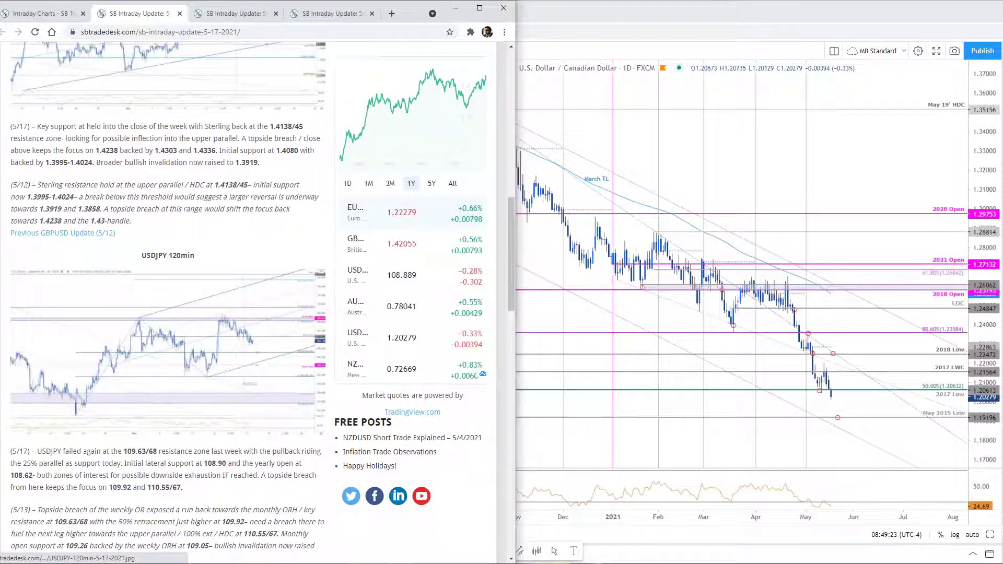
scroll(230, 275, "down", 2)
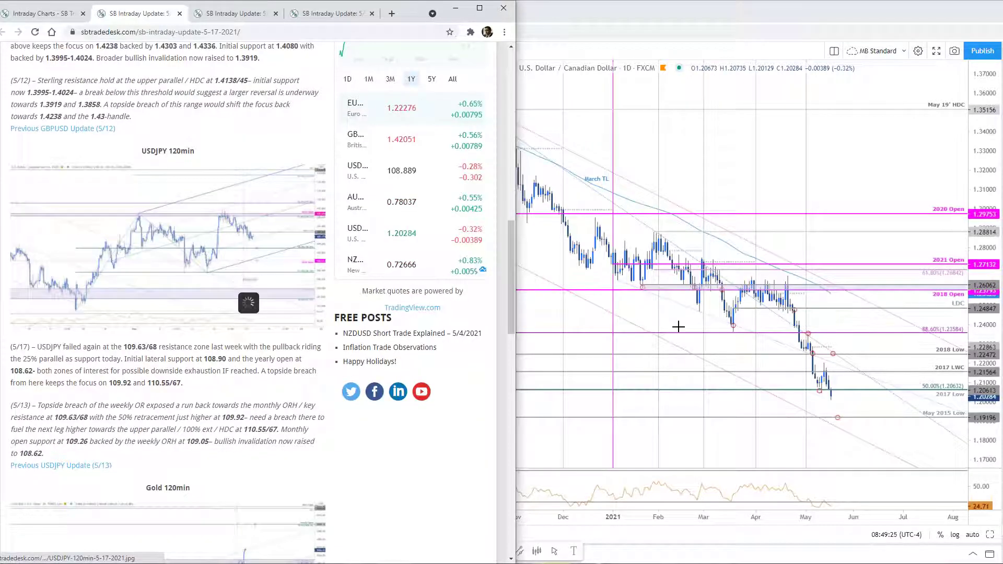
left_click(238, 280)
- Return to the TradingView layout, load USDJPY, and examine recent price action on the 2-hour chart against the lower channel line
left_click(949, 181)
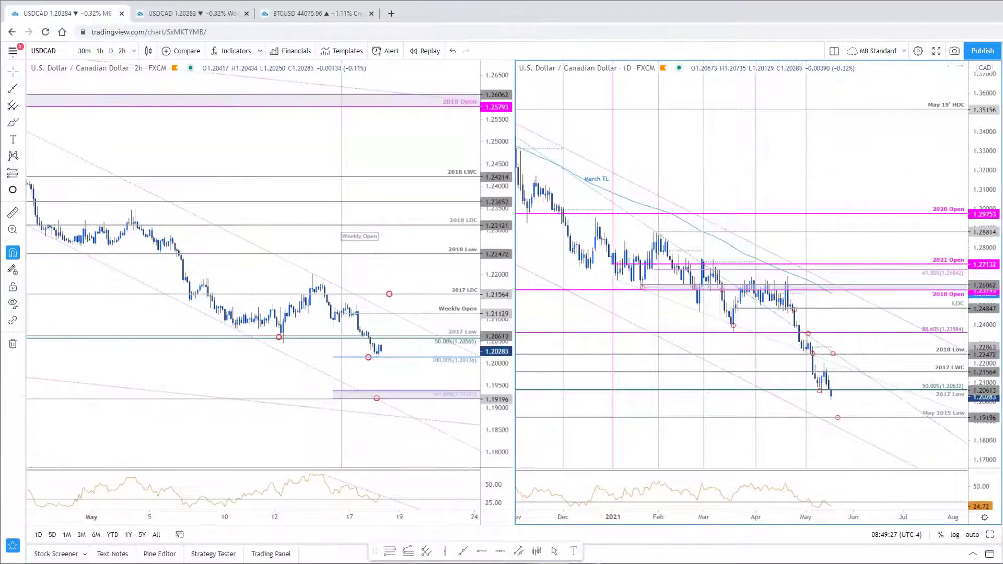
key("Down")
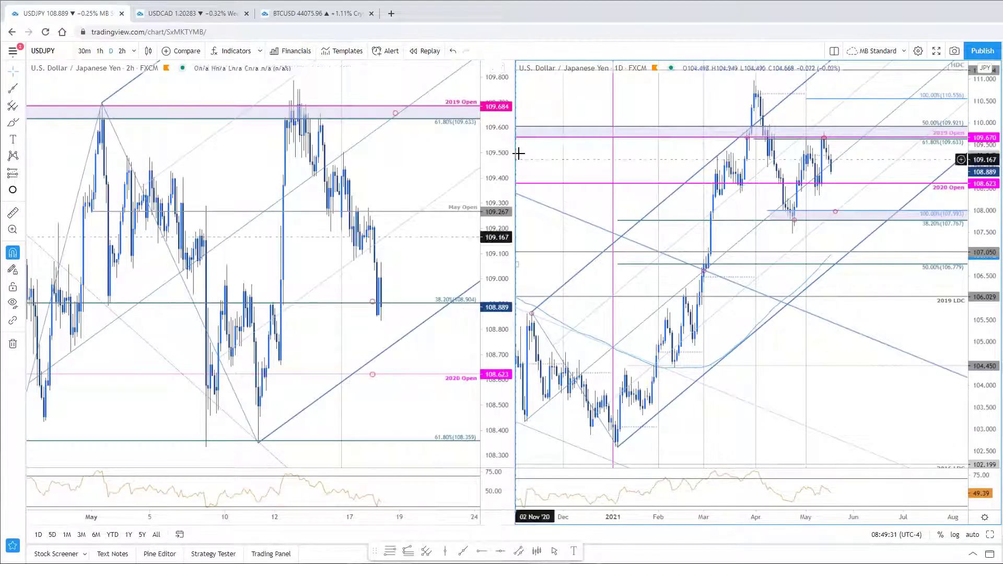
left_click(436, 270)
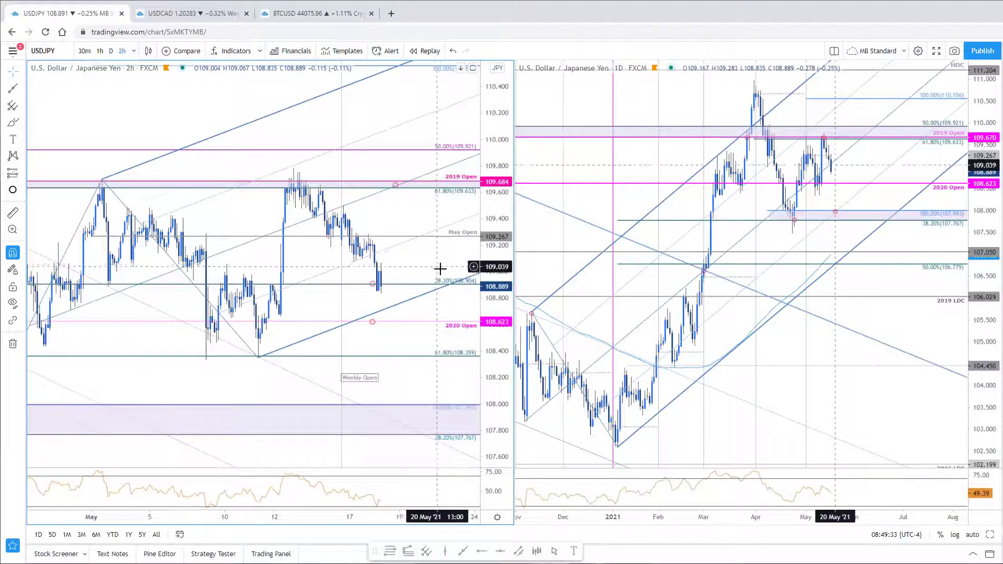
scroll(439, 267, "up", 2)
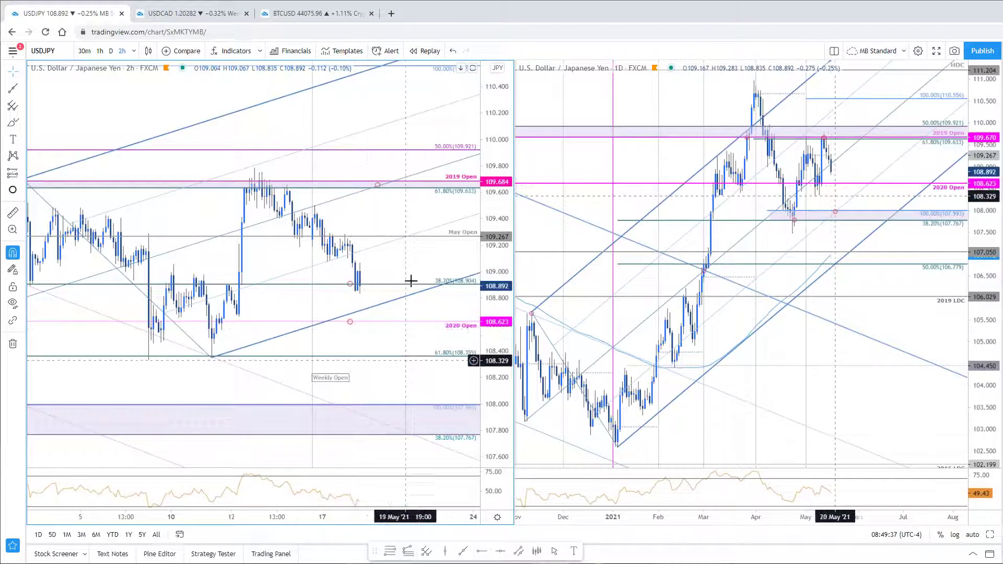
scroll(429, 313, "right", 2)
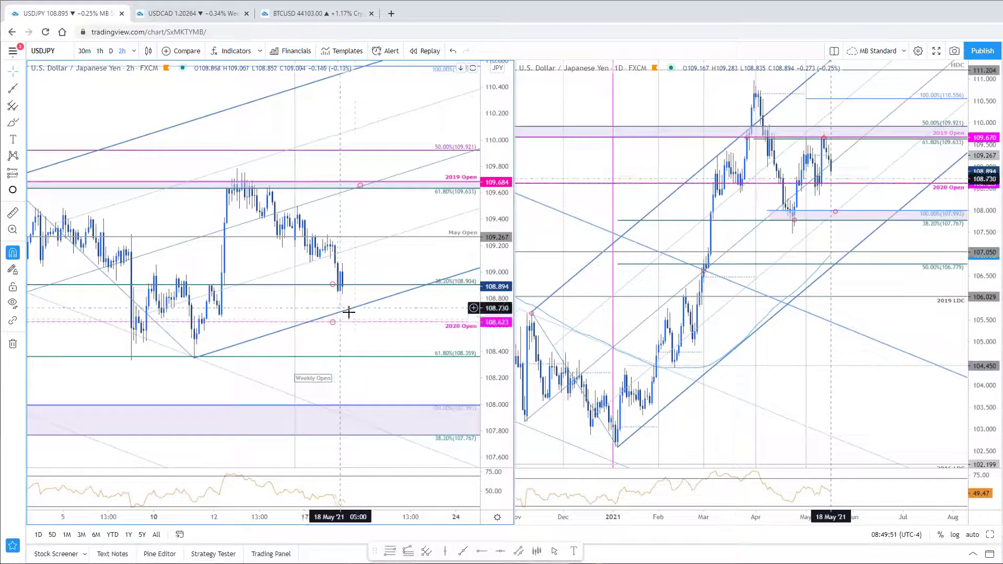
- Examine USDJPY on the weekly chart, then on the maximized daily chart, ending on recent daily price action in the split layout
left_click(160, 17)
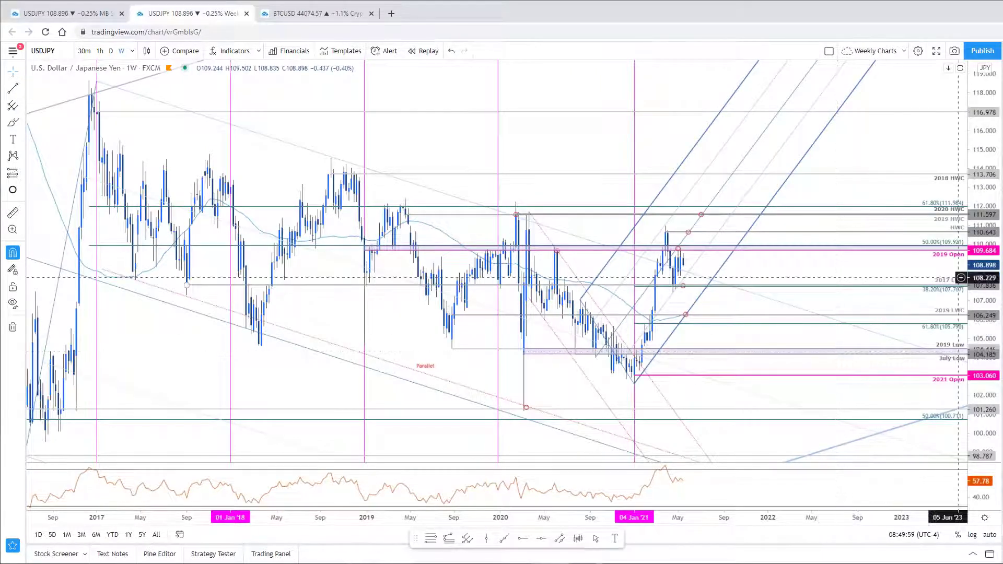
scroll(615, 333, "up", 1)
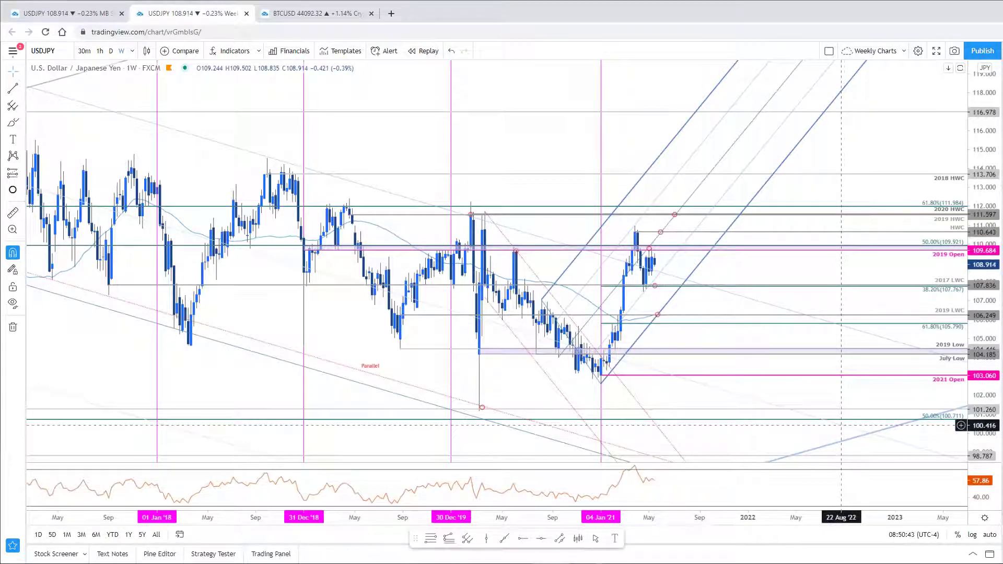
left_click(63, 13)
left_click(936, 354)
left_click(991, 536)
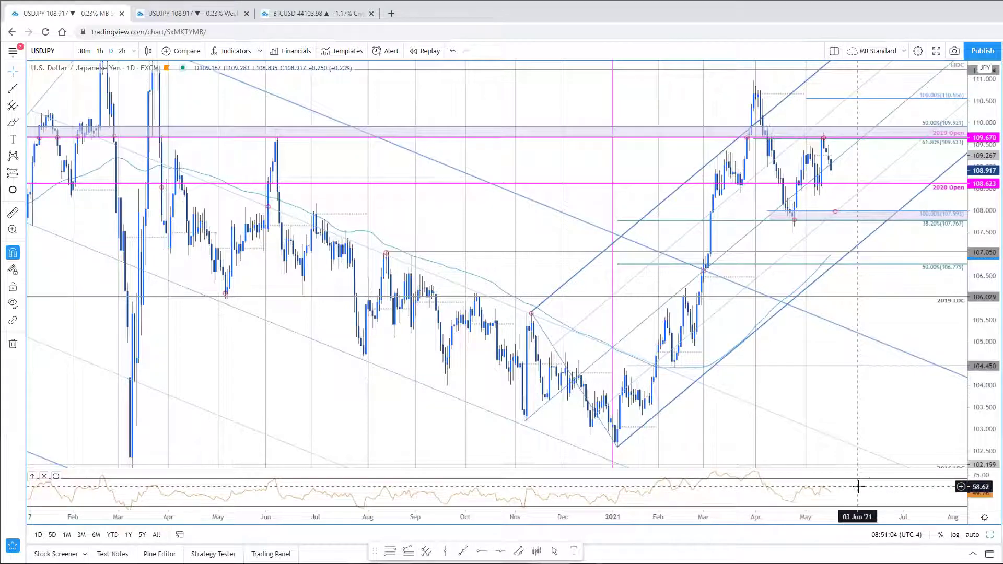
left_click_drag(867, 162, 715, 179)
left_click_drag(983, 230, 983, 246)
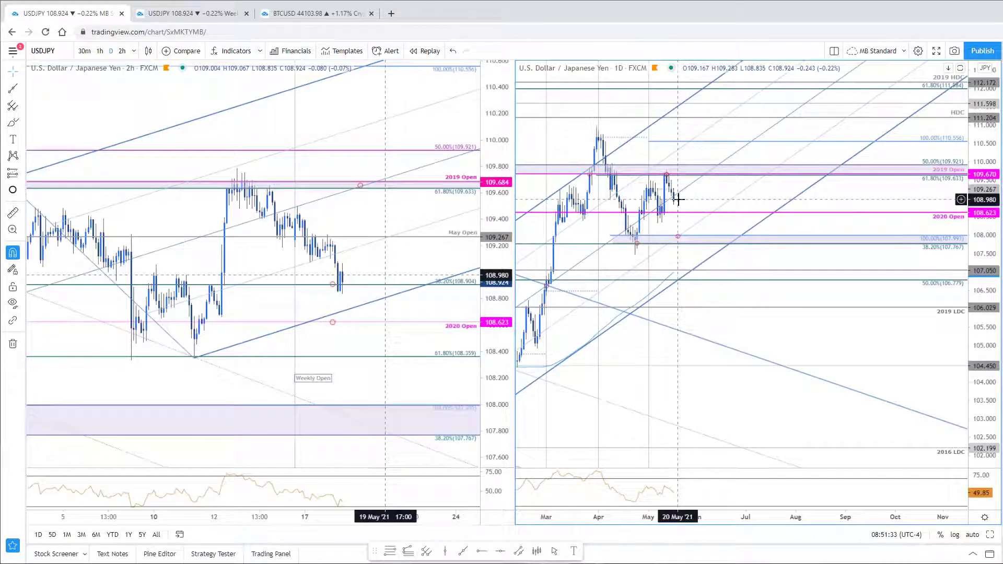
- Maximize the USDJPY 2-hour chart and frame the decline from the 2019 Open resistance zone
left_click(426, 203)
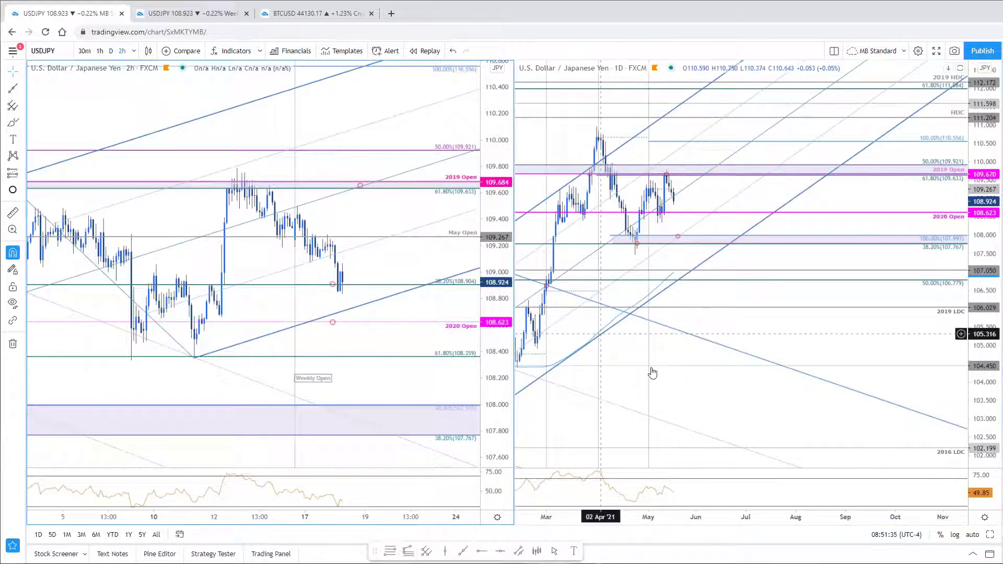
left_click(991, 535)
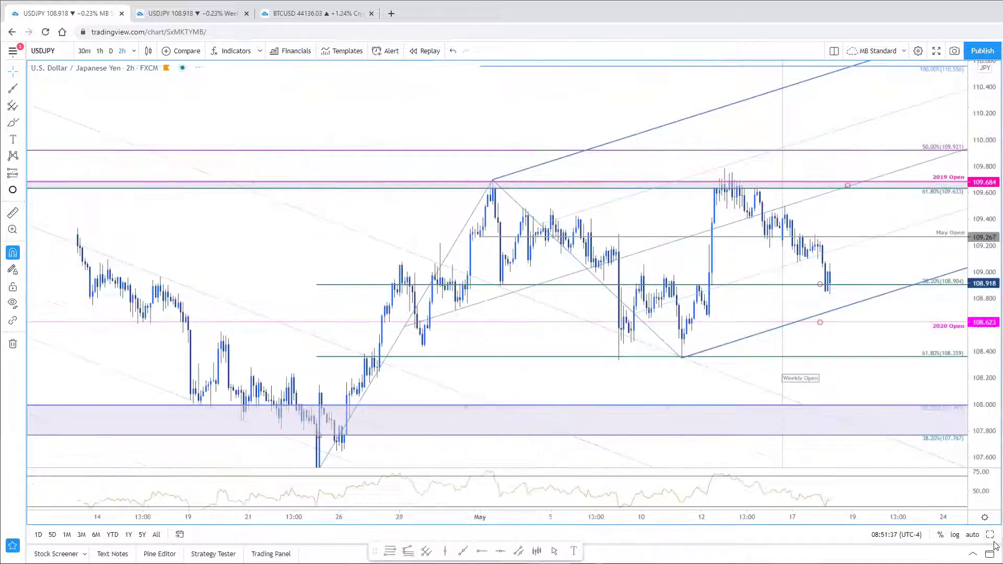
left_click_drag(911, 349, 836, 325)
left_click_drag(985, 333, 985, 339)
- Compare the USDJPY 120min charts published in the 5/17 and 5/13 updates with the live 2-hour chart
key("alt+Tab")
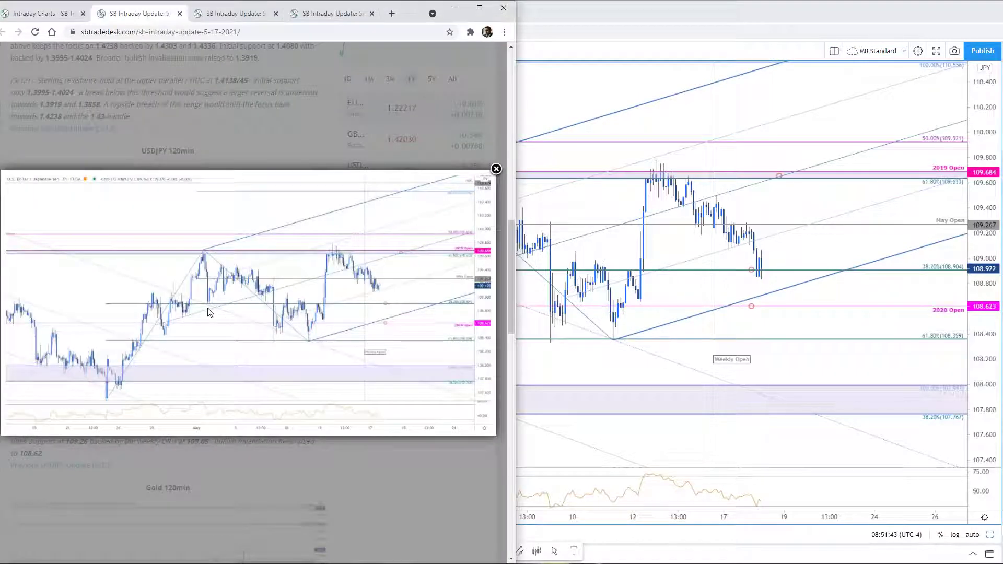
left_click(369, 530)
left_click(93, 470)
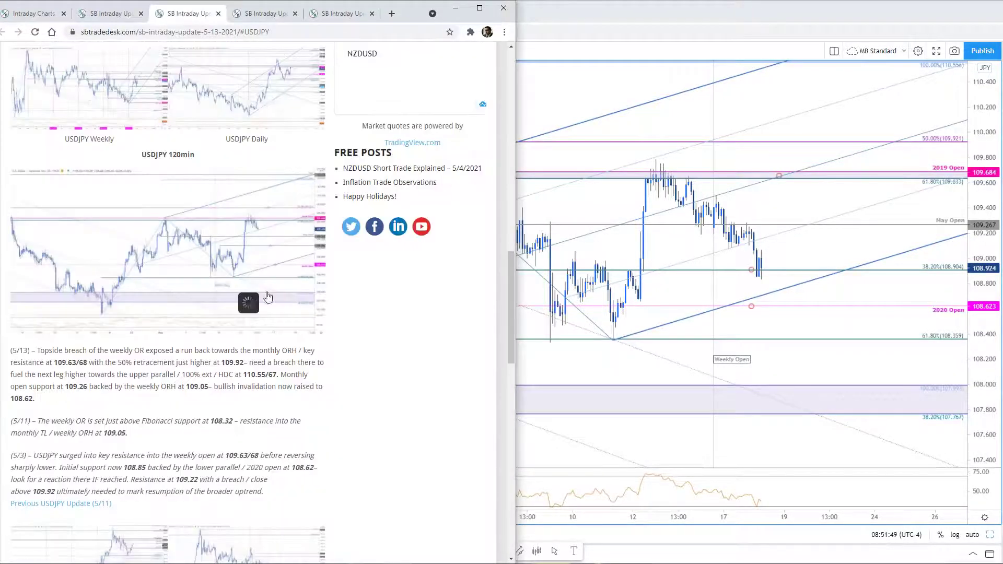
left_click(268, 298)
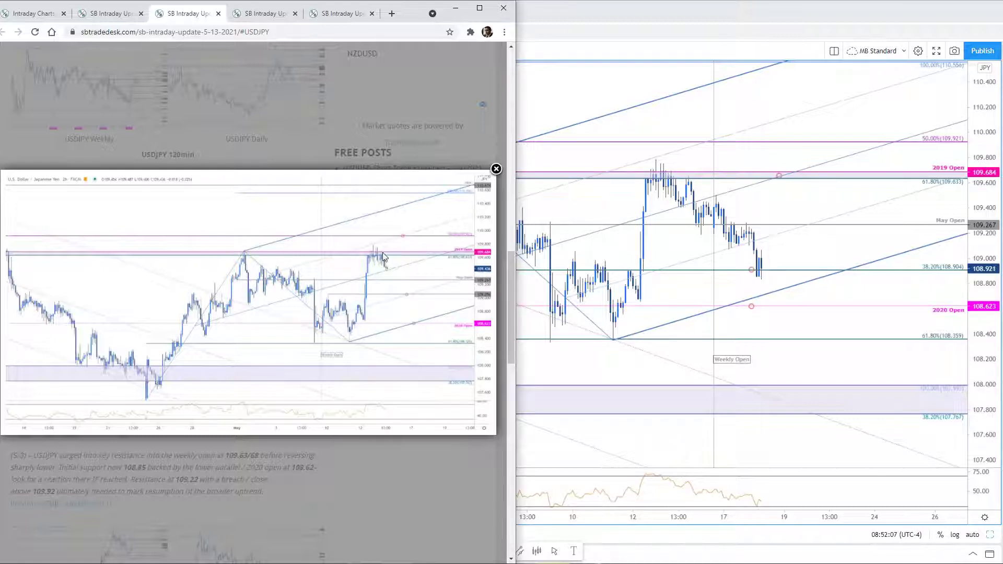
left_click(219, 13)
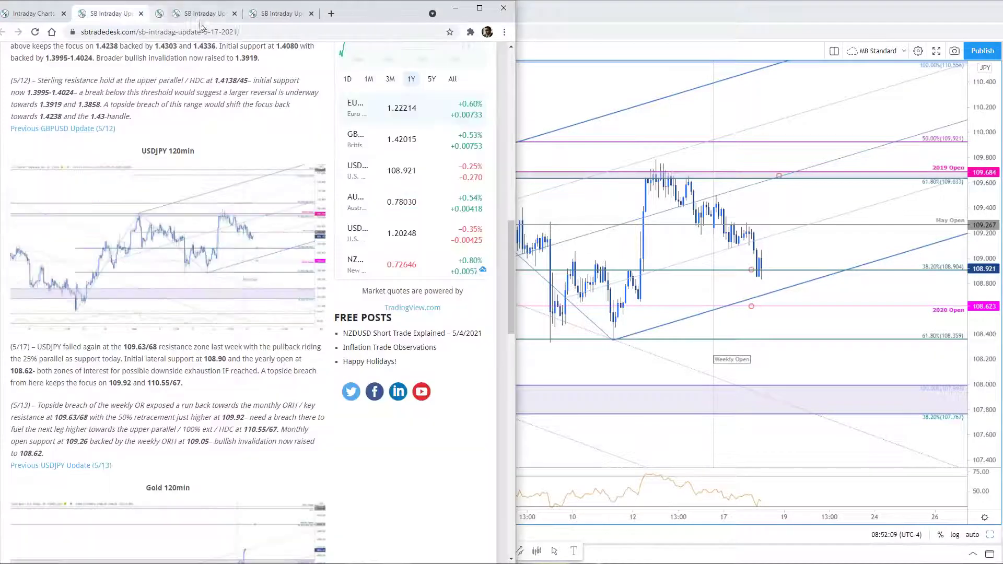
left_click(249, 302)
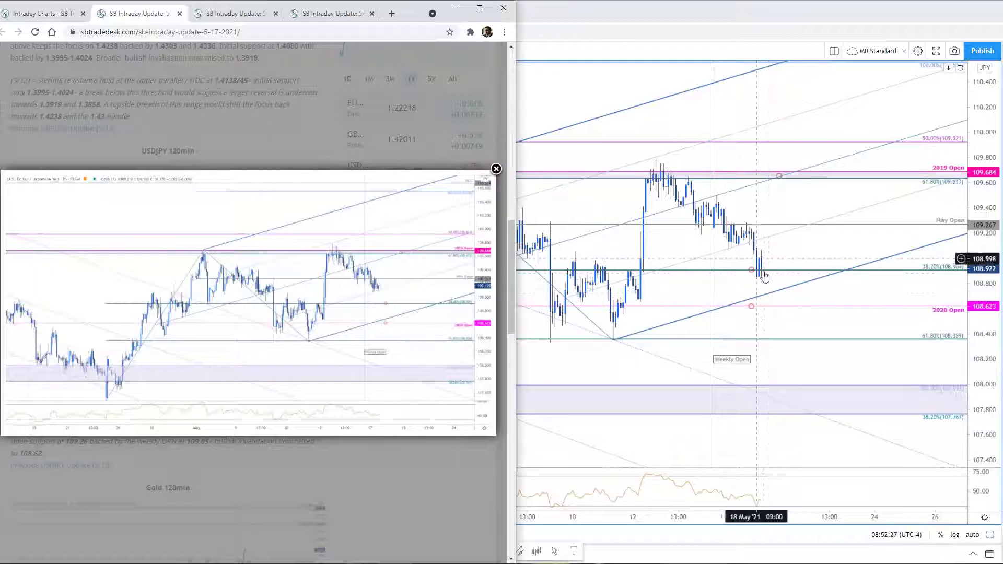
left_click(773, 306)
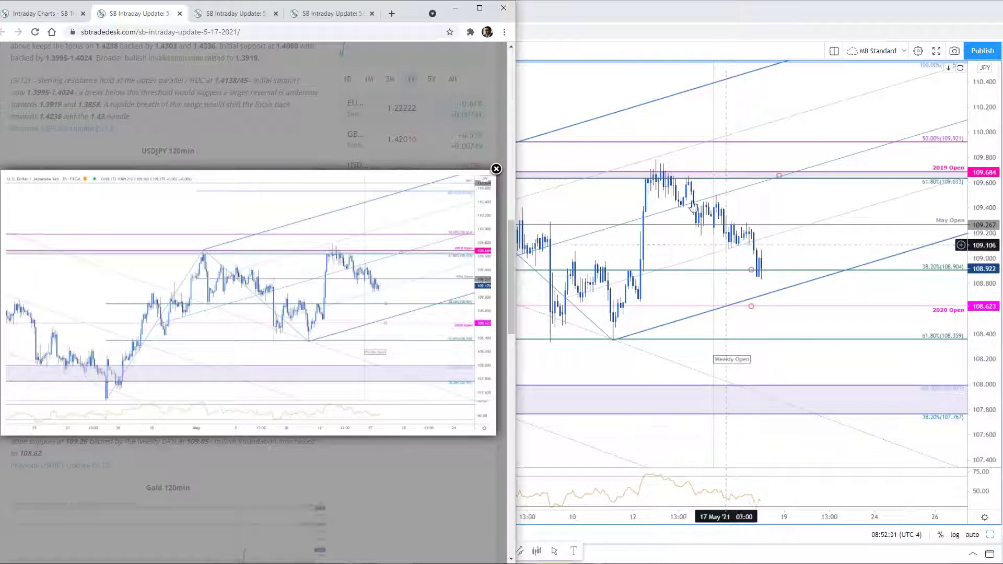
- Draw a descending trend line on the USDJPY 2-hour chart from the 12 May high through the 13 May swing high
left_click(777, 282)
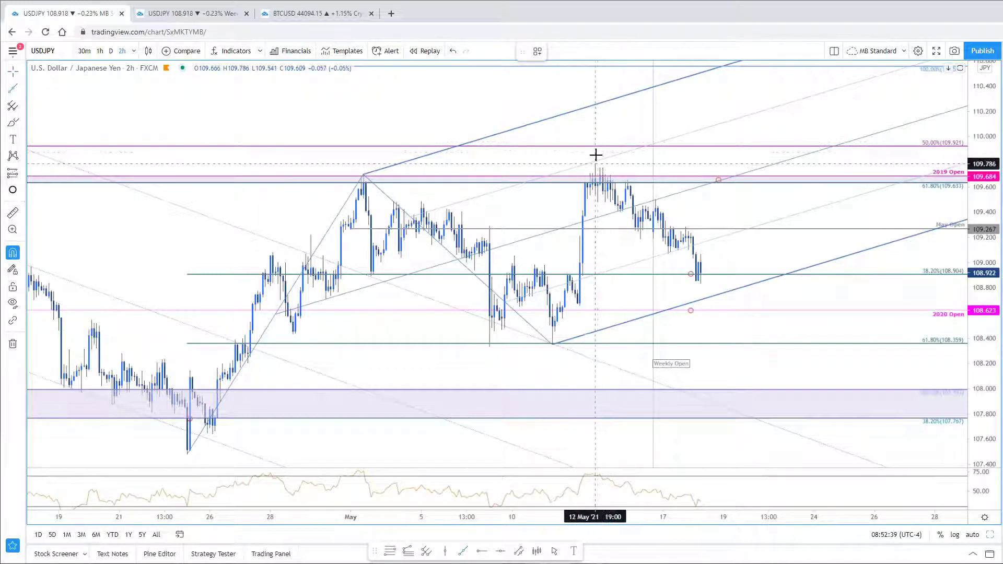
left_click(626, 178)
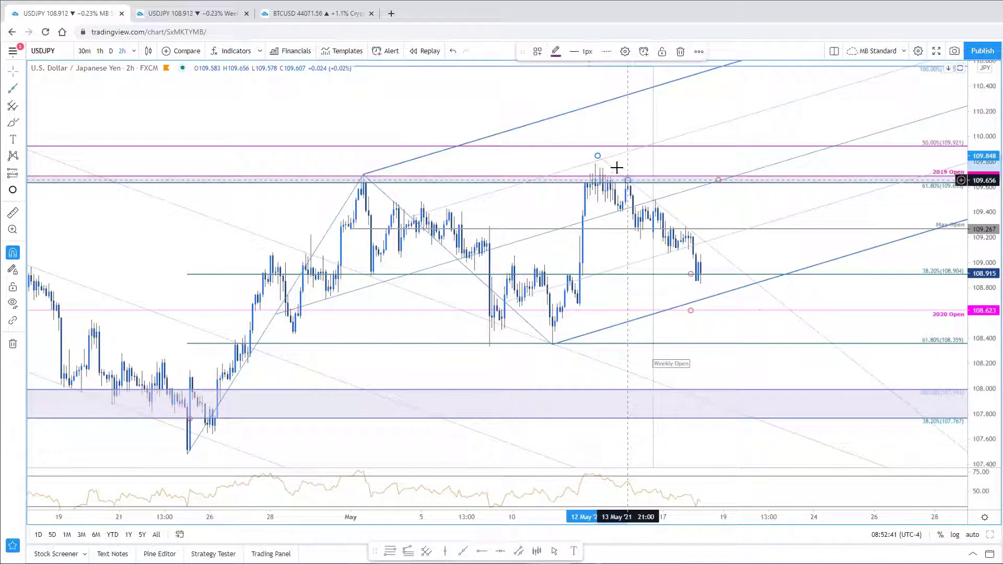
left_click(598, 160)
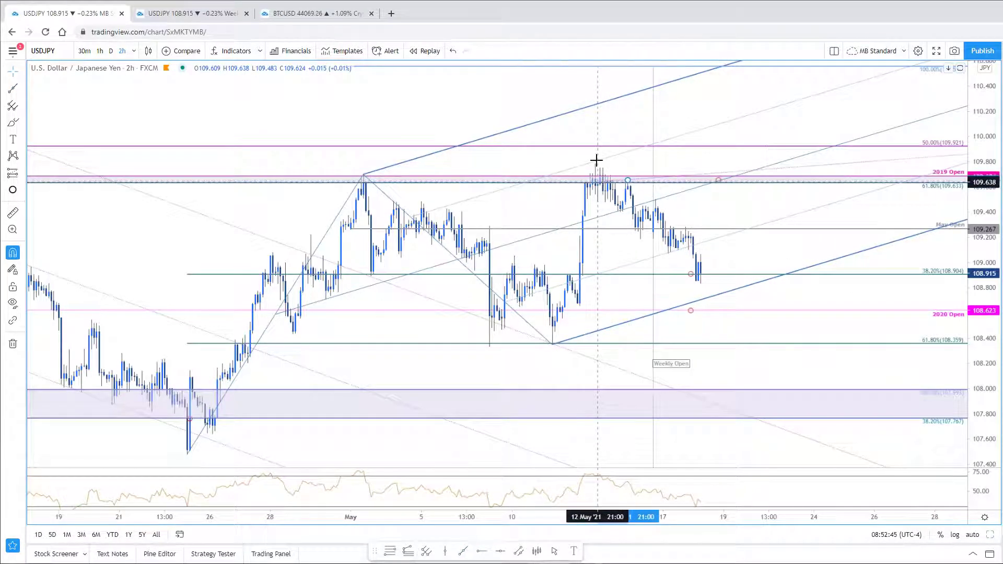
left_click(619, 175)
- Add a lower parallel under the USDJPY decline, running from about 109.425 on 12 May to about 109.141 on 14 May
left_click_drag(642, 191, 634, 242)
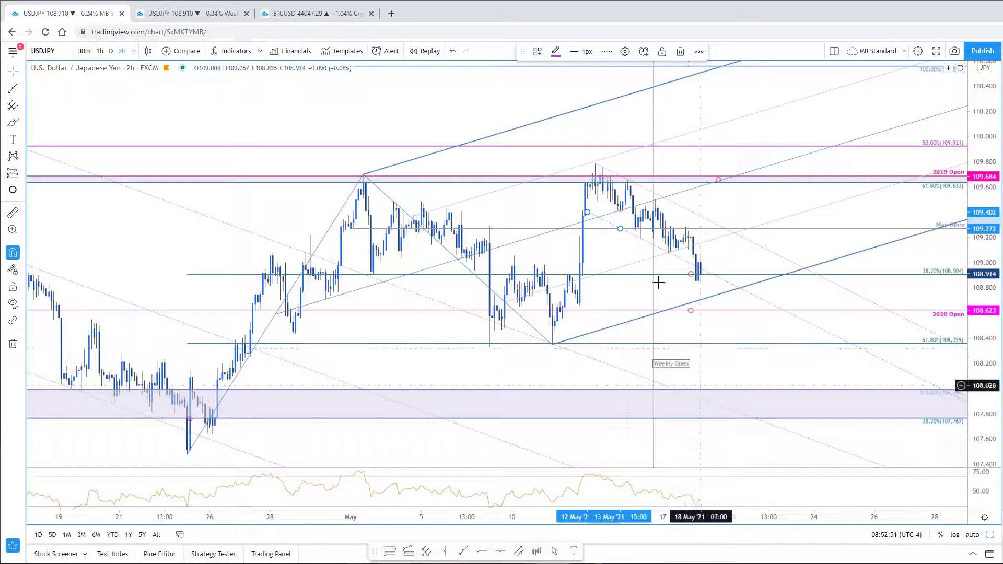
key("ctrl+z")
mouse_move(628, 180)
left_mouse_down()
mouse_move(671, 221)
mouse_move(667, 263)
left_mouse_up()
left_click(648, 247)
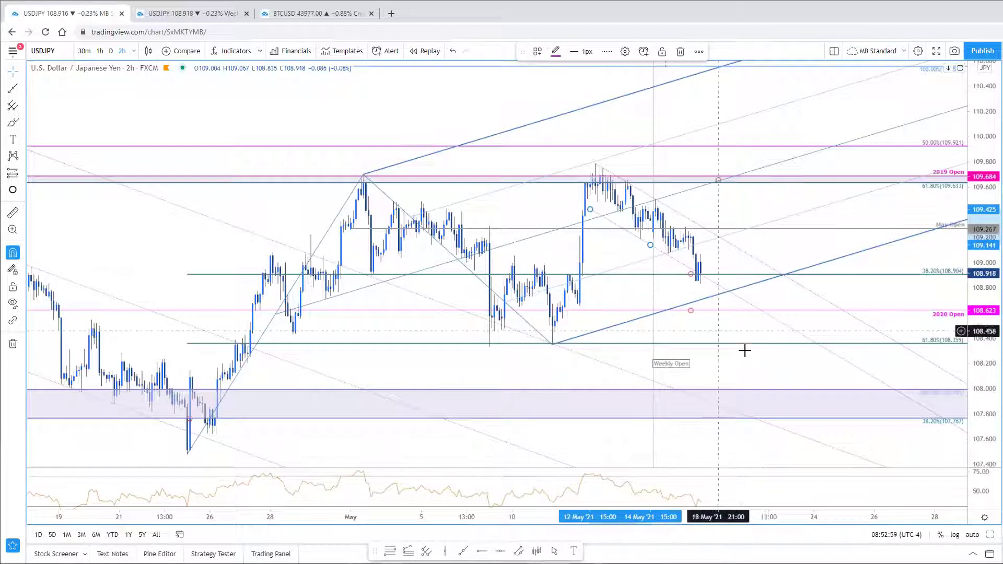
left_click(710, 300)
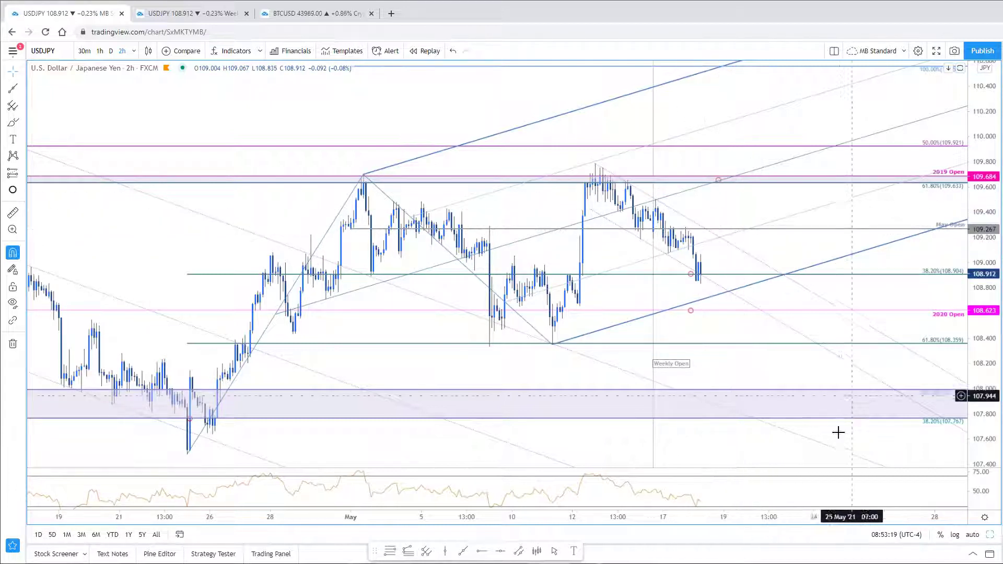
- Draw a rising trend line on the USDJPY 2-hour chart from the 23 April low at 107.477 to the 11 May low at 108.349
scroll(894, 329, "up", 3)
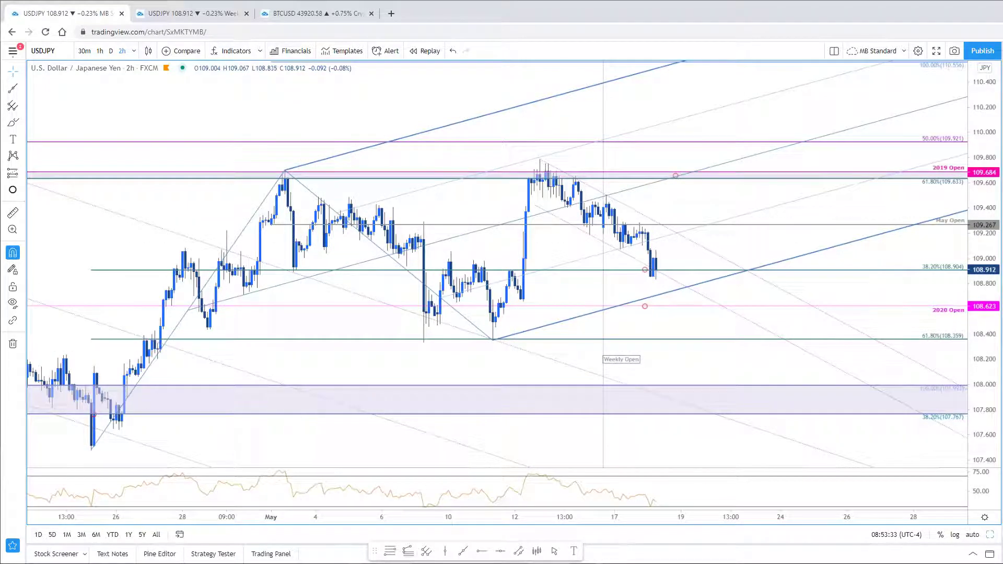
left_click(462, 553)
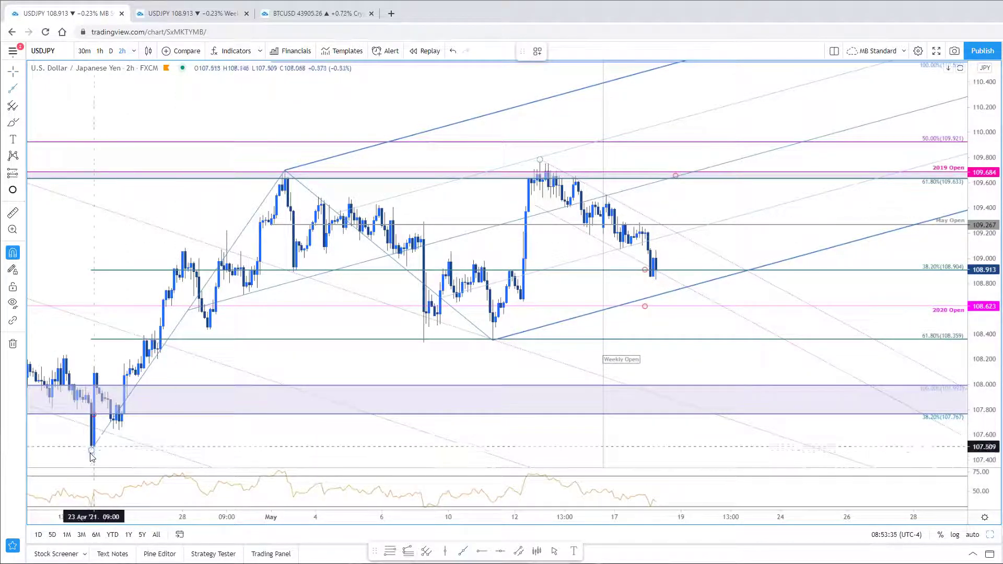
left_click(493, 340)
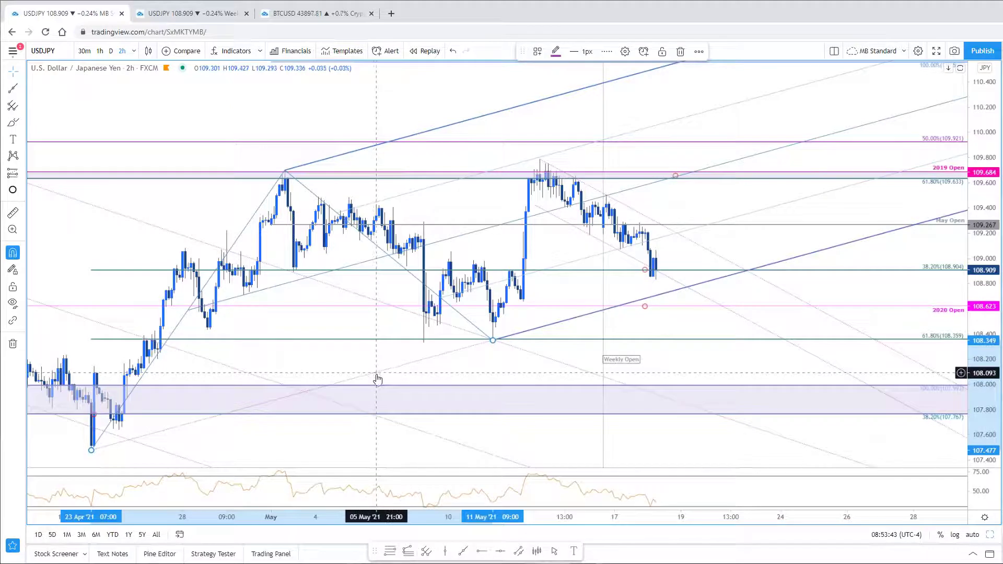
left_click(399, 389)
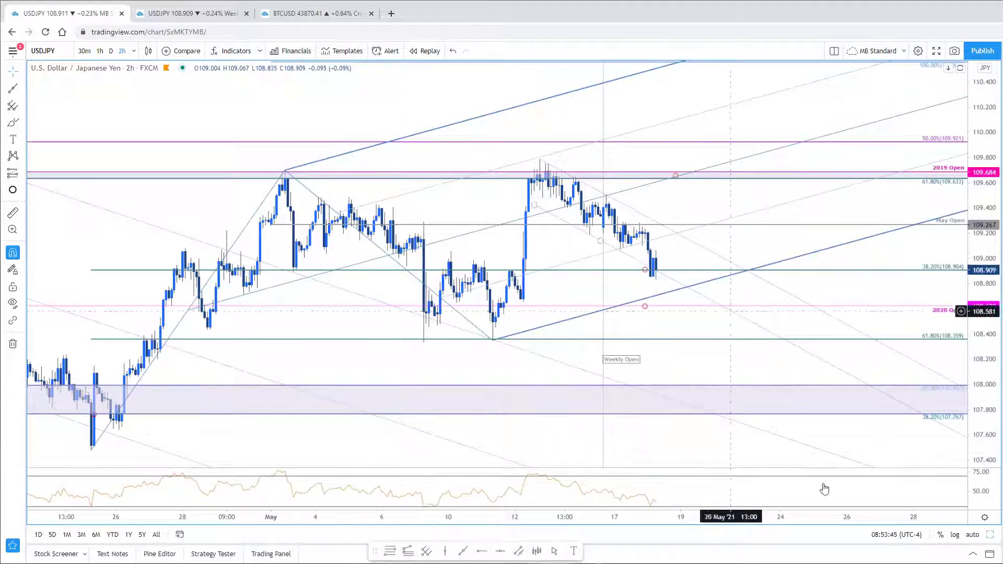
- Compare the USDJPY 2-hour chart's recent decline with the daily chart, showing both side by side
scroll(847, 491, "down", 1)
scroll(858, 490, "up", 1)
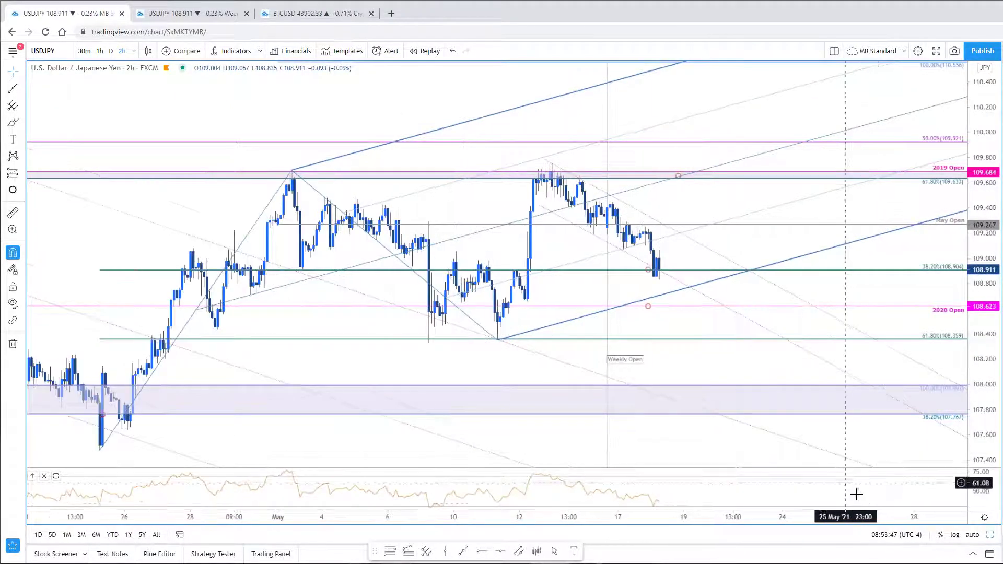
left_click(990, 535)
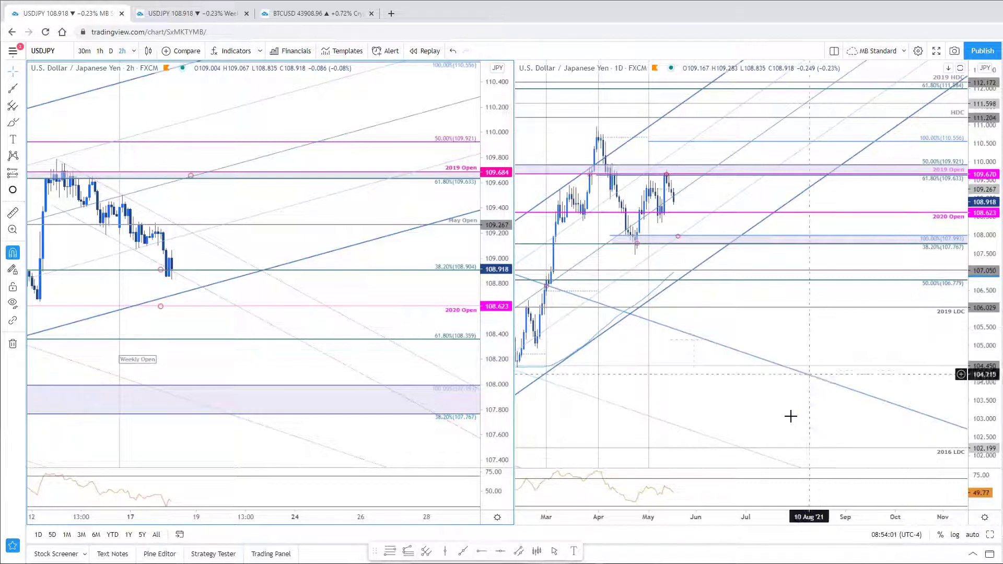
left_click_drag(410, 394, 559, 388)
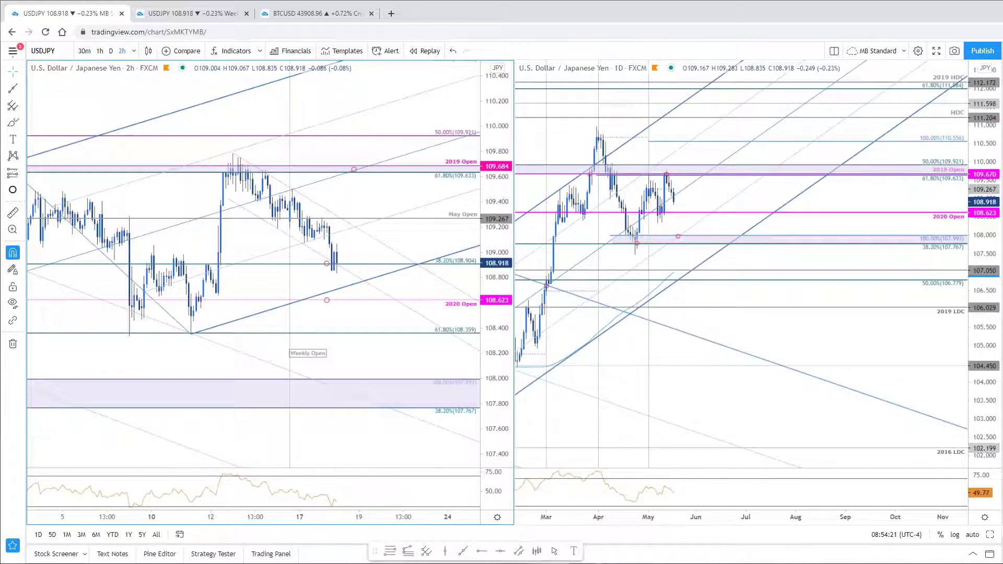
- Switch the 2-hour and daily charts to XAUUSD and compress their price scales to show more levels
key("space")
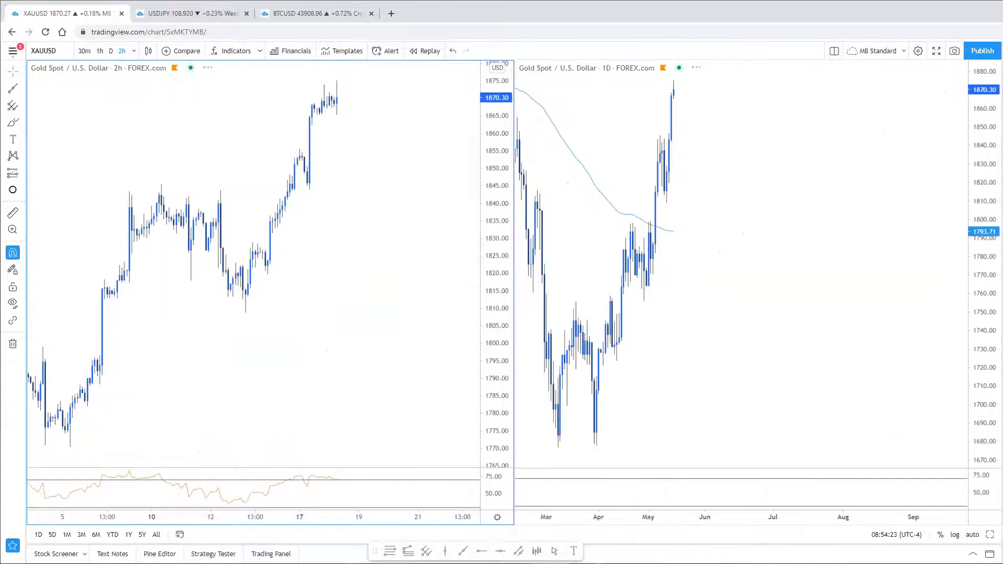
left_click_drag(509, 189, 510, 219)
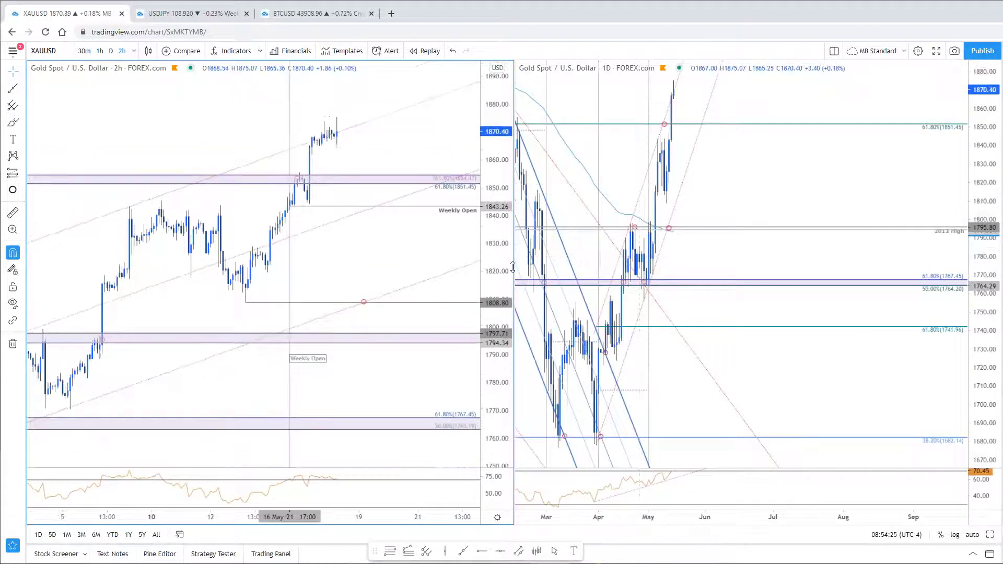
left_click_drag(986, 158, 1001, 303)
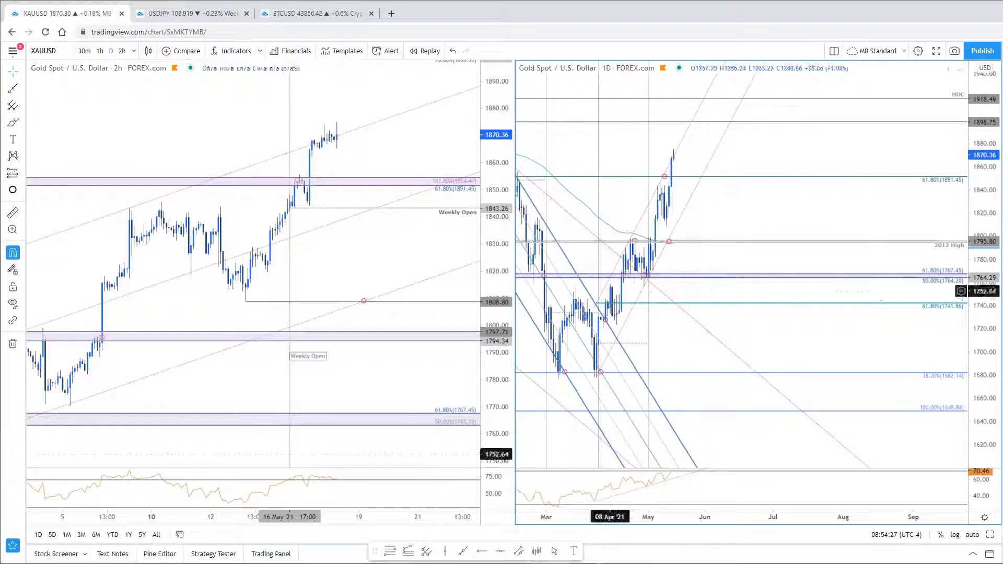
- Examine the XAUUSD weekly chart's price action around the 2021 high-week close and the moving average
left_click(233, 16)
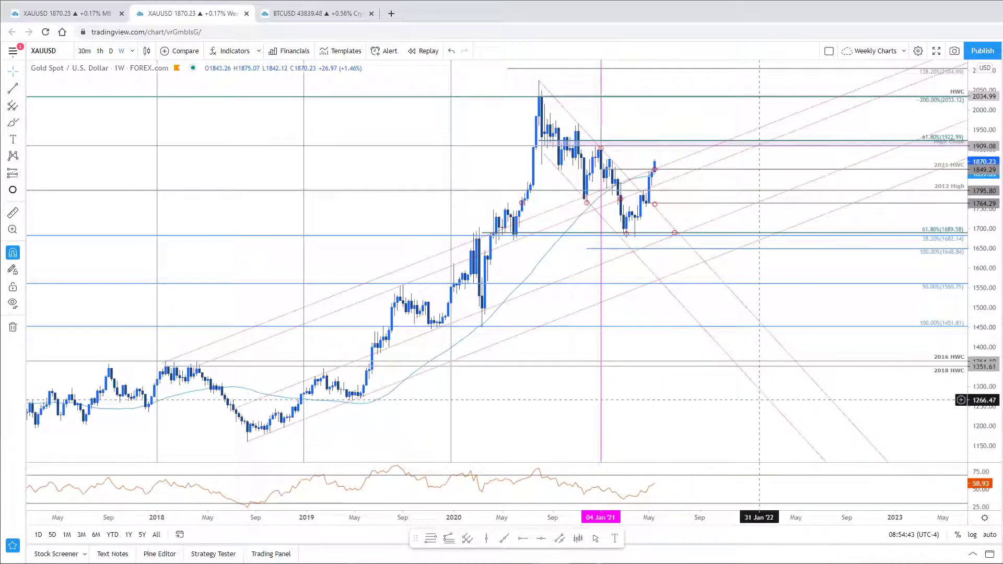
scroll(746, 354, "up", 1)
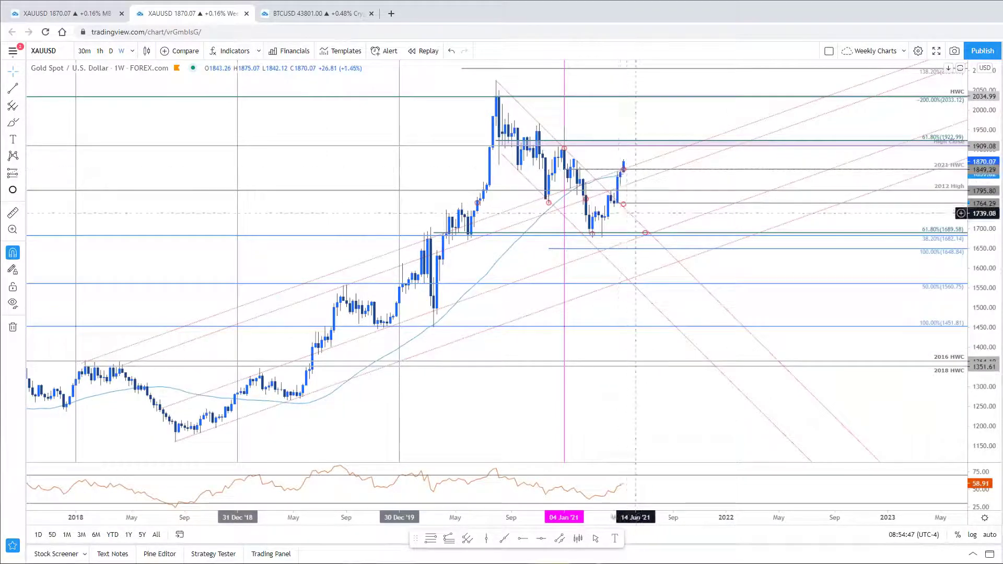
left_click_drag(651, 409, 791, 417)
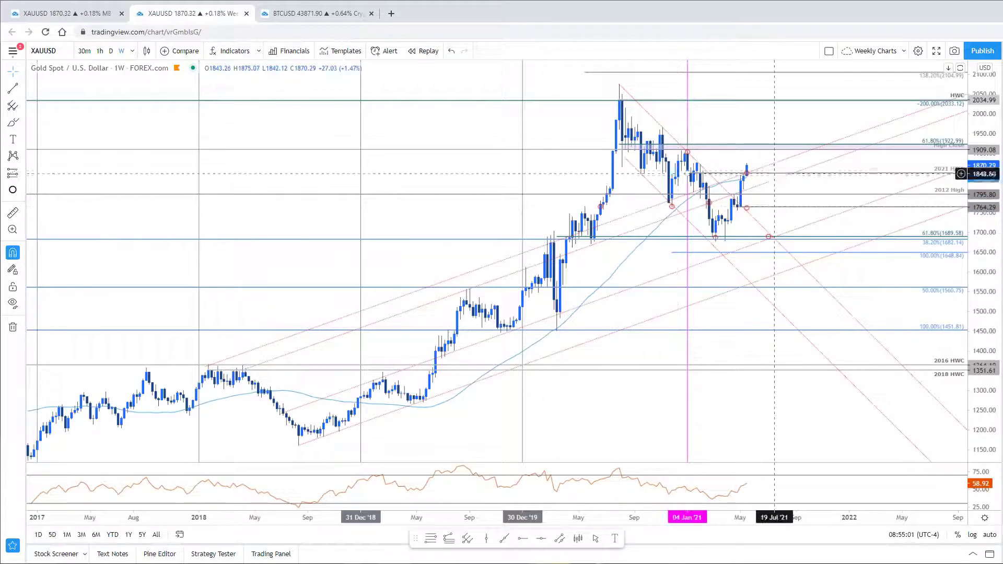
left_click(653, 231)
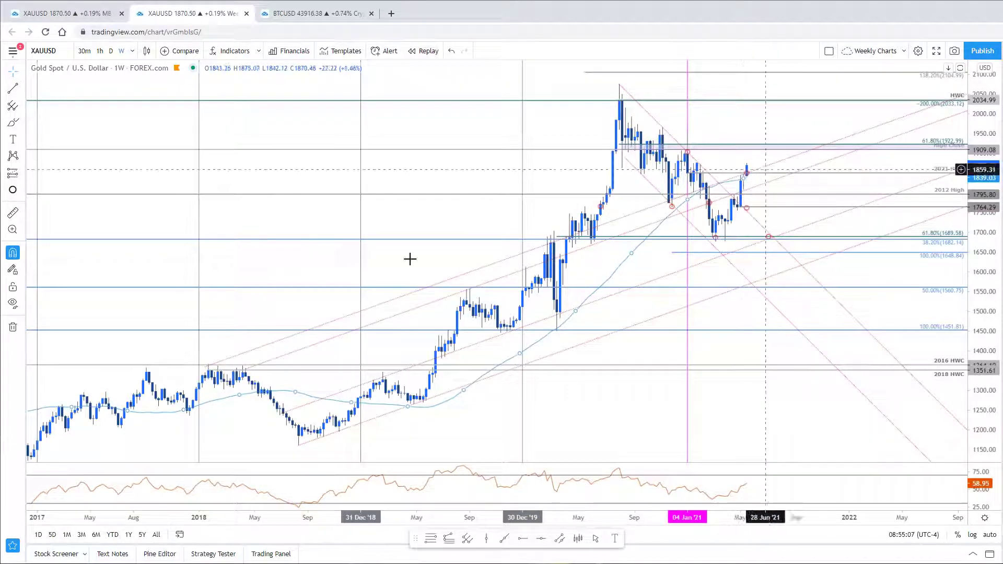
- Adjust the rising channel's upper parallel on the XAUUSD daily chart to run from 1737.89 on 30 March to 1816.11 on 28 April
left_click(59, 17)
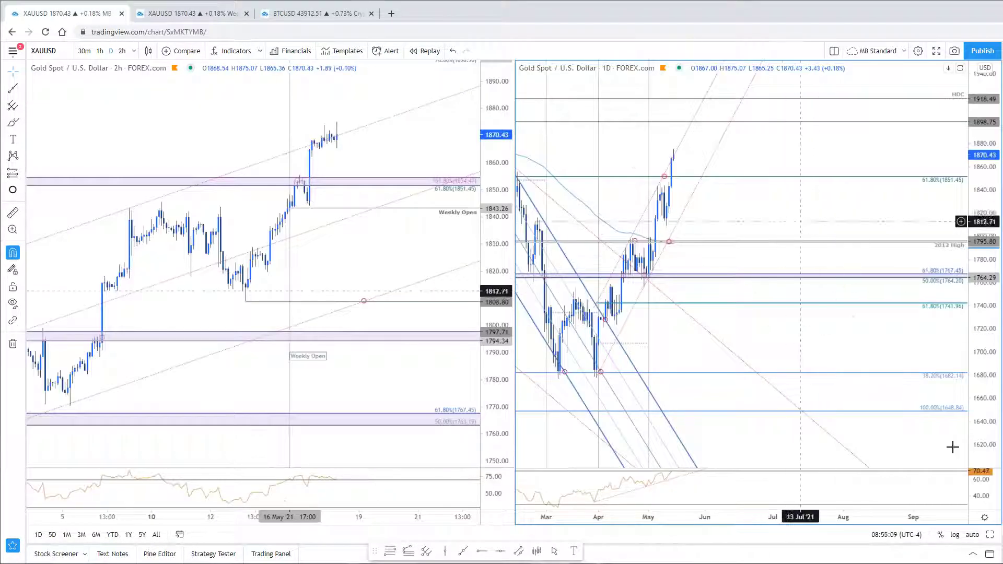
left_click(990, 536)
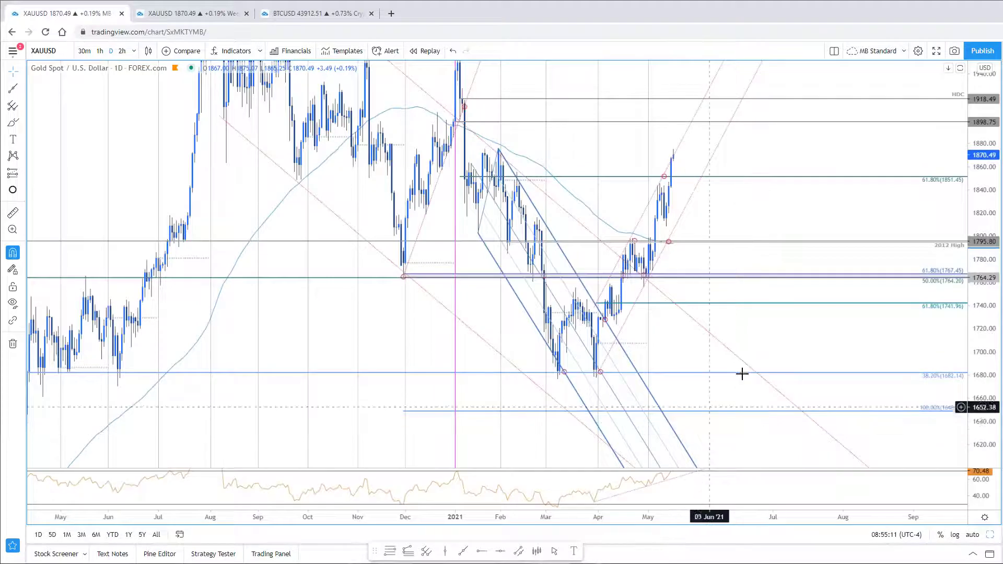
scroll(910, 380, "up", 1)
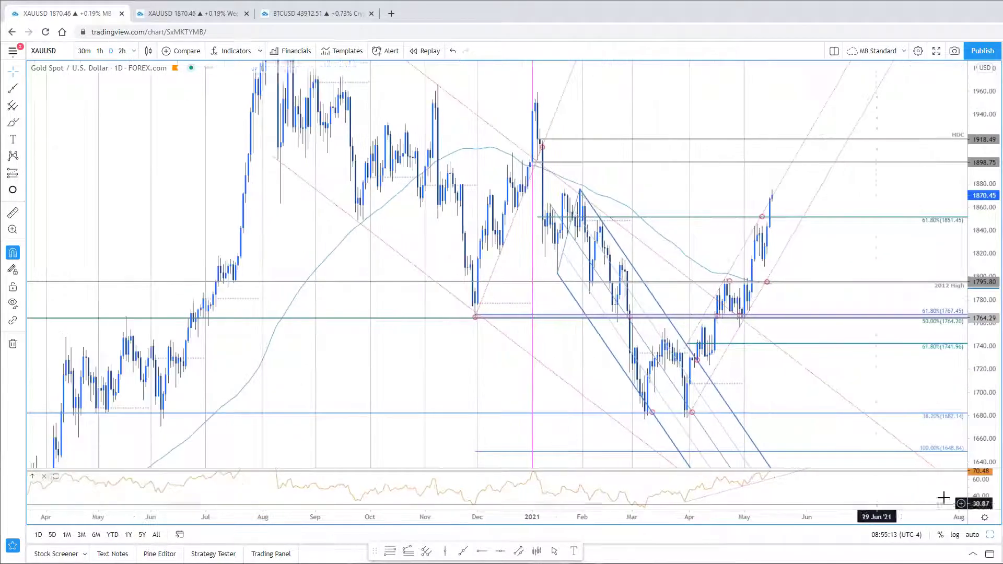
left_click_drag(997, 494, 998, 495)
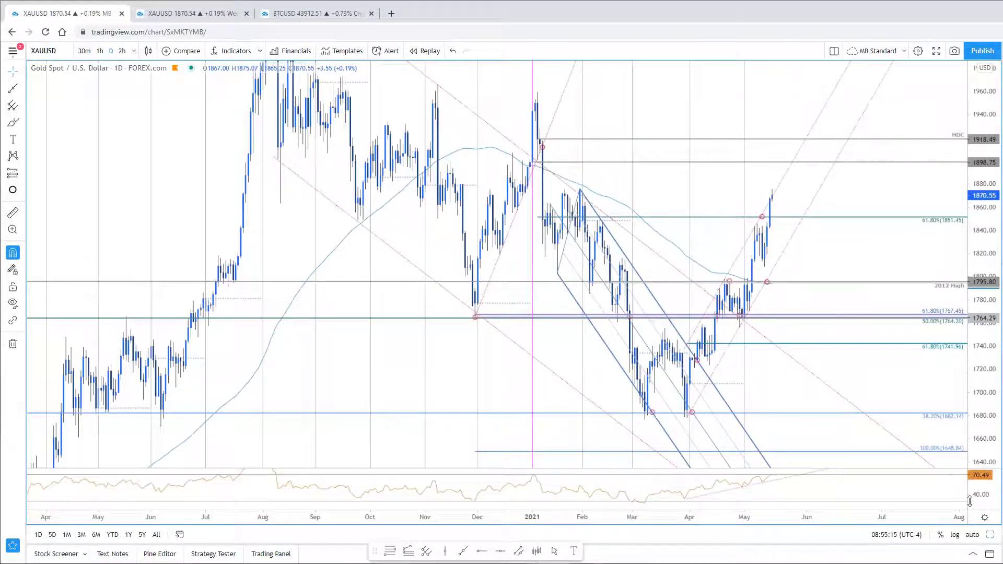
scroll(815, 282, "up", 1)
scroll(836, 255, "up", 1)
left_click_drag(974, 249, 975, 279)
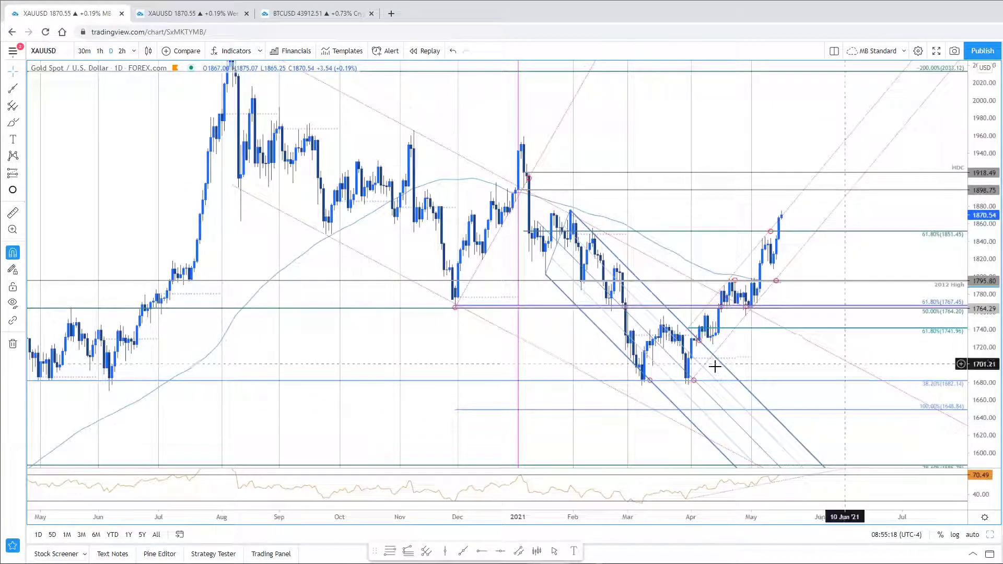
left_click(725, 342)
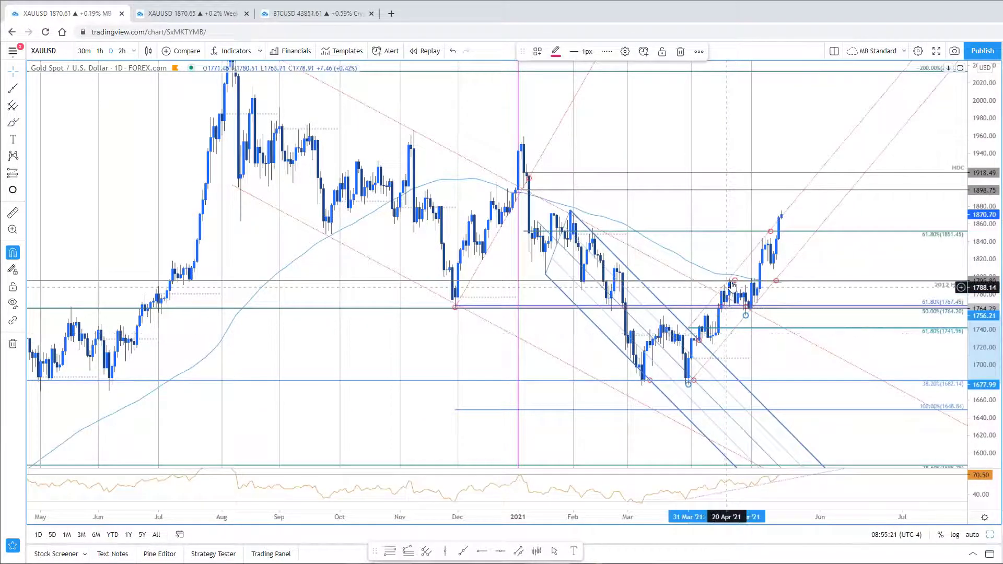
left_click_drag(732, 273, 734, 277)
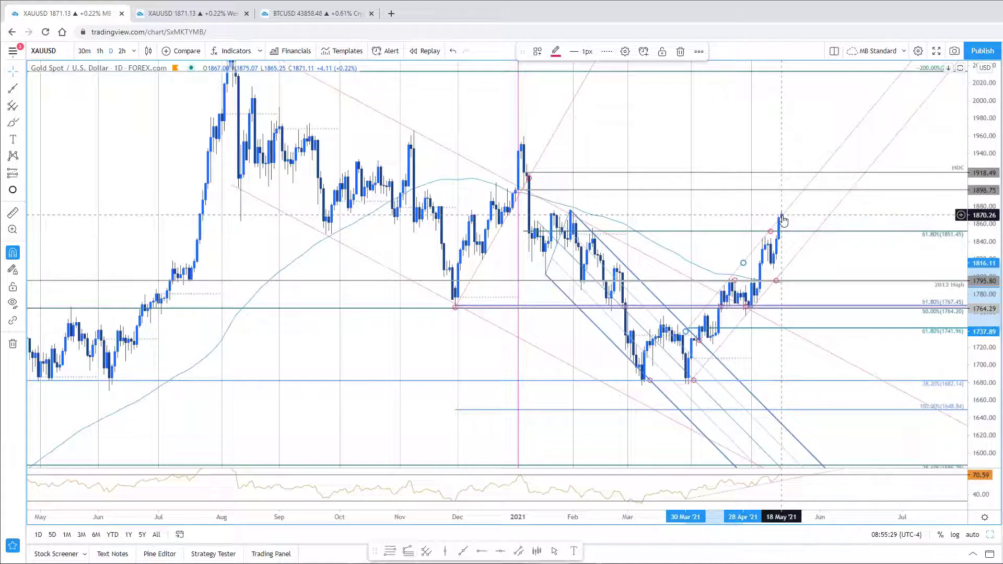
left_click(799, 217)
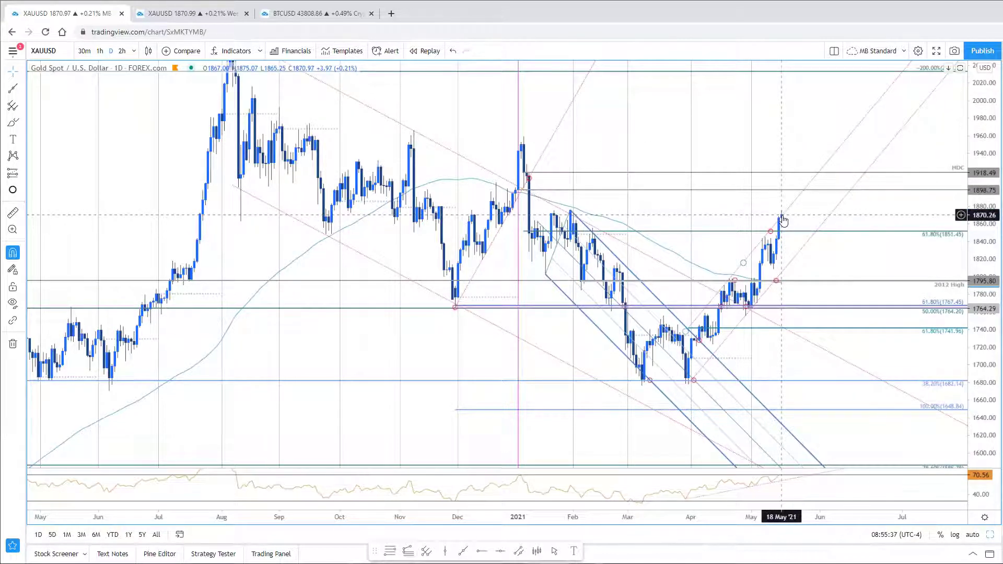
- Place a horizontal ray at the 21 January high of 1875.14 on the XAUUSD daily chart and restore the two-chart layout
left_click_drag(856, 266, 842, 276)
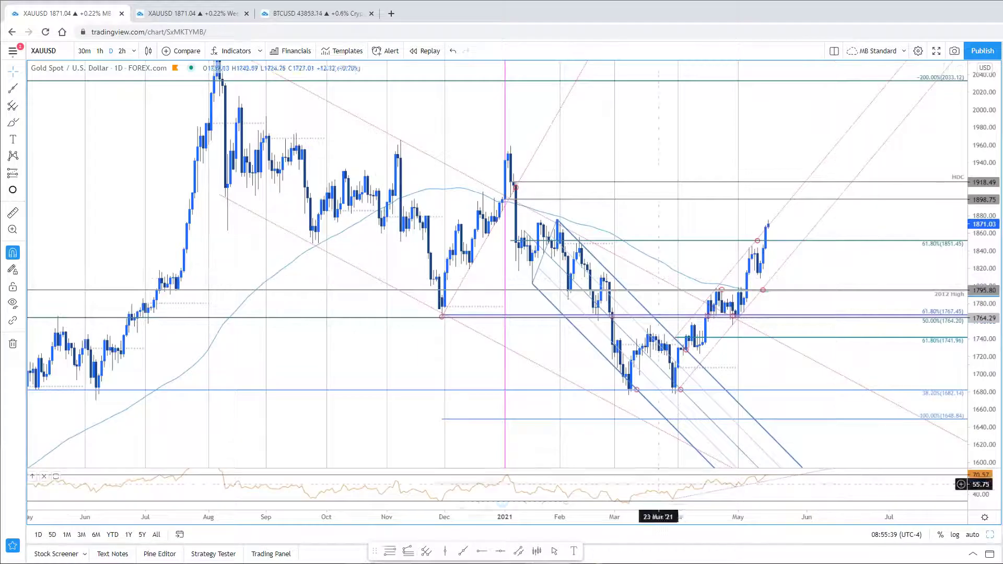
left_click(484, 552)
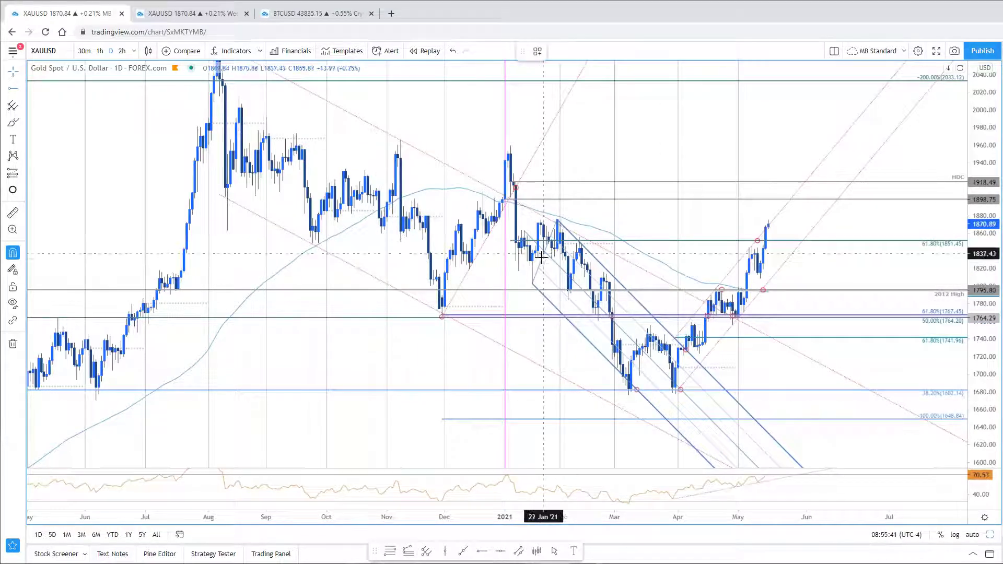
left_click(544, 209)
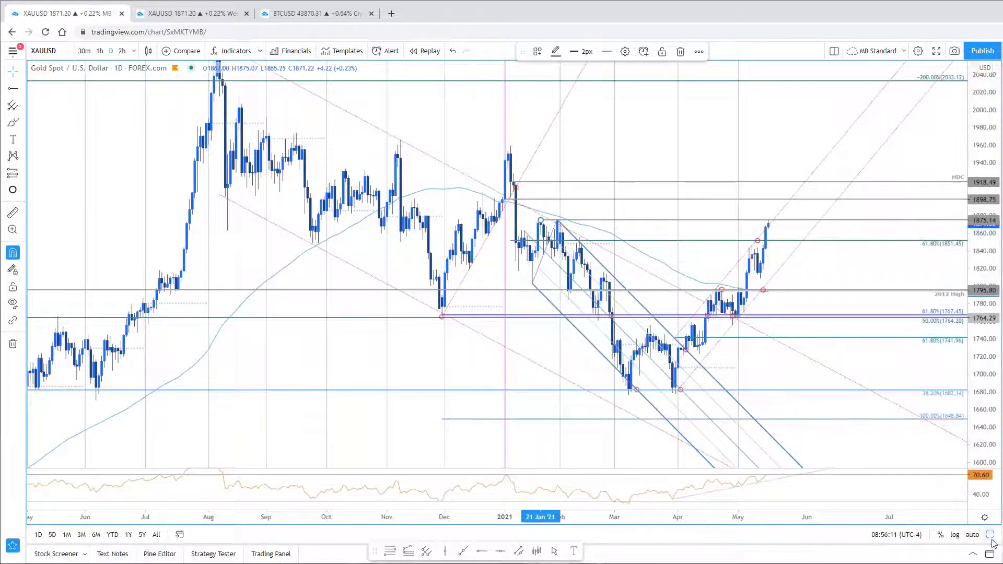
key("alt+Return")
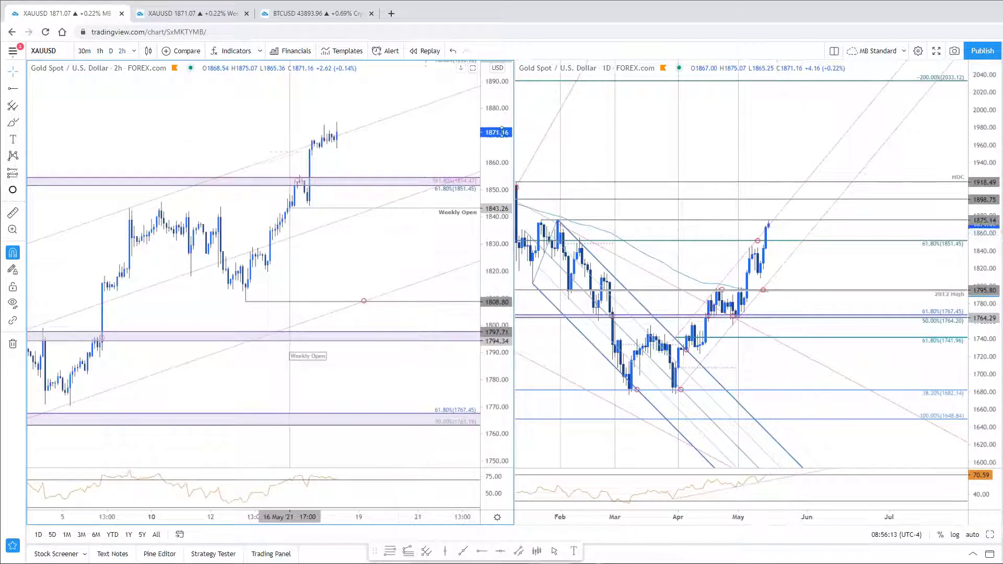
- Adjust the rising channel's upper parallel on the XAUUSD 2-hour chart to run from 1738.01 on 29 March to 1816.23 on 28 April
left_click(990, 534)
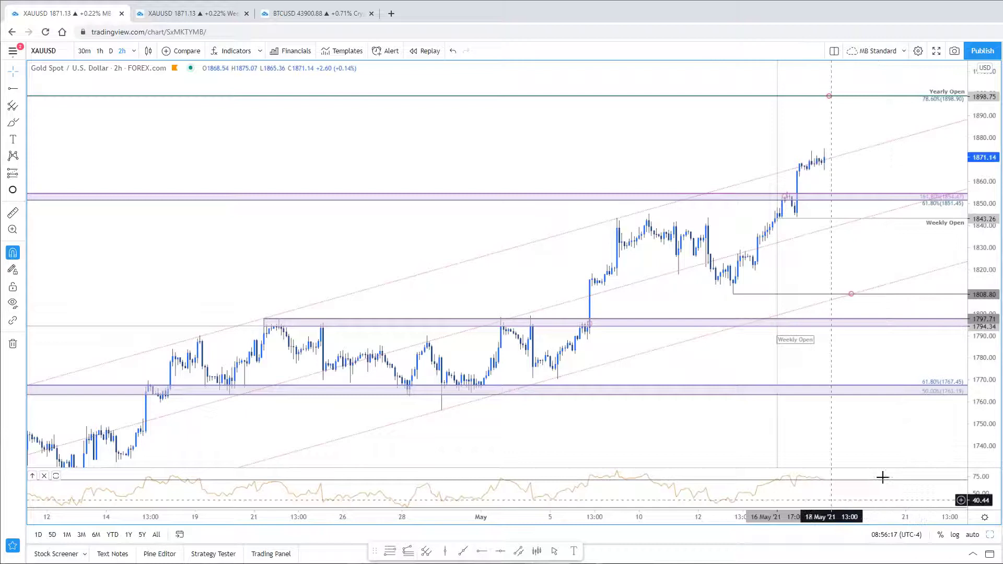
left_click_drag(817, 166, 748, 165)
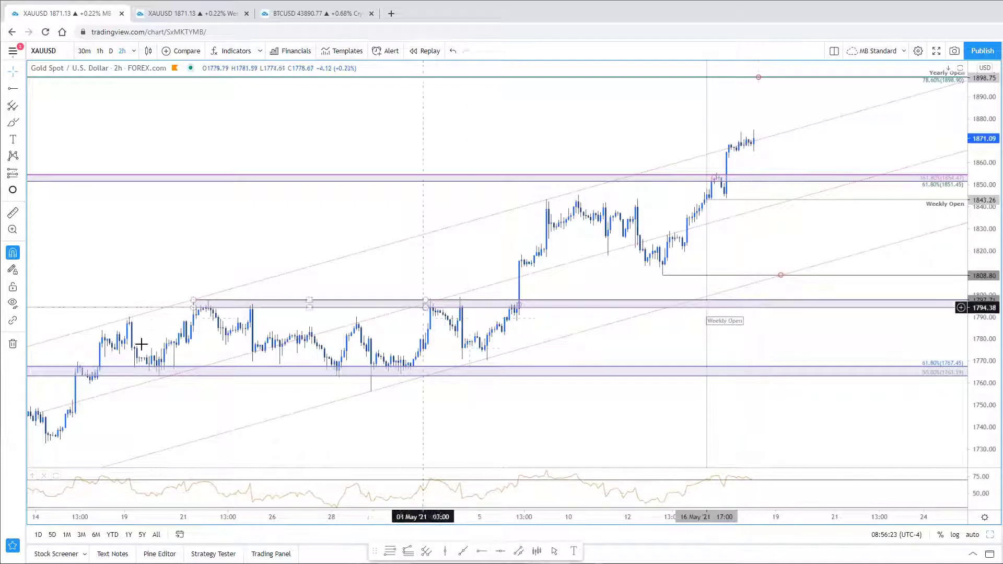
scroll(141, 344, "down", 3)
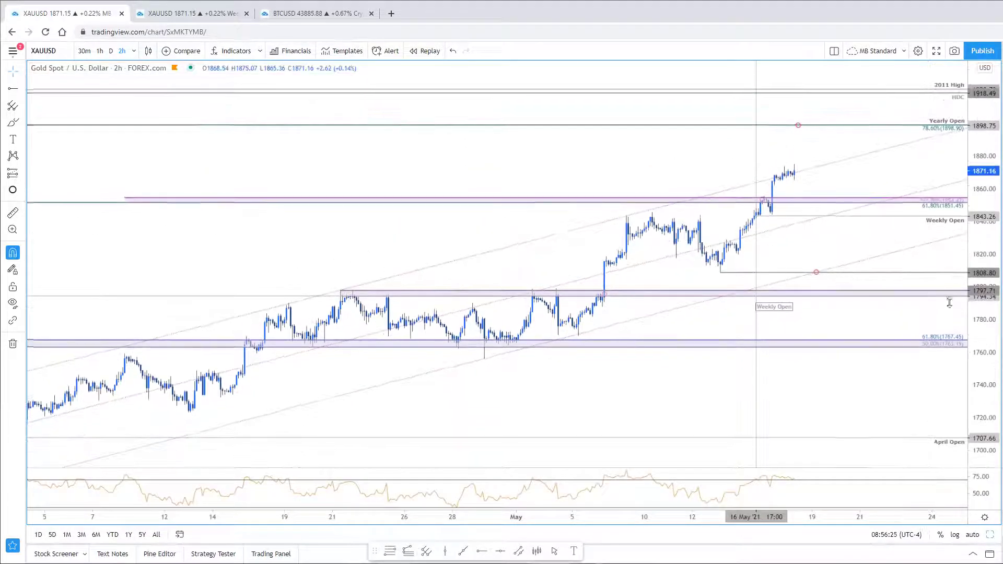
scroll(515, 403, "down", 3)
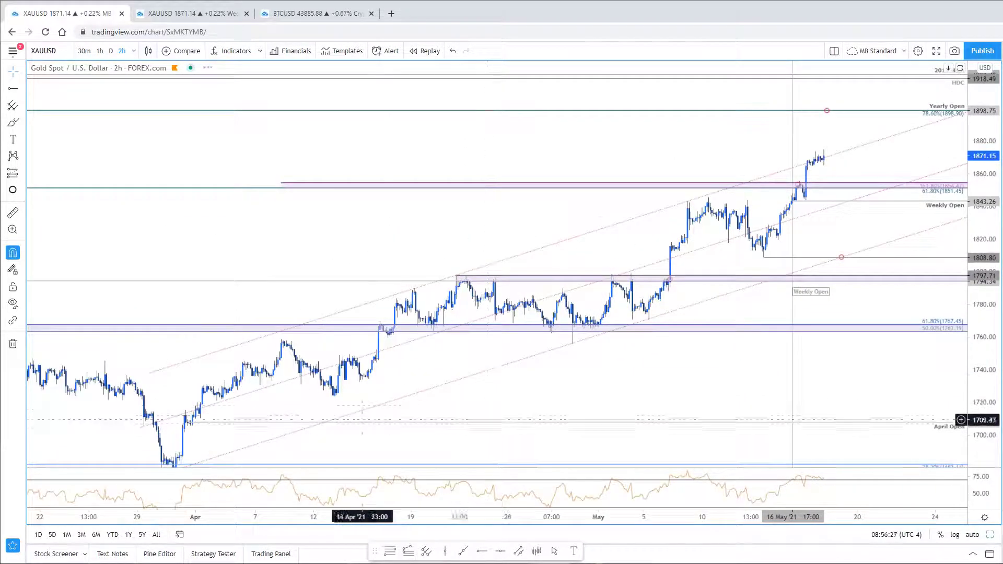
scroll(488, 387, "right", 3)
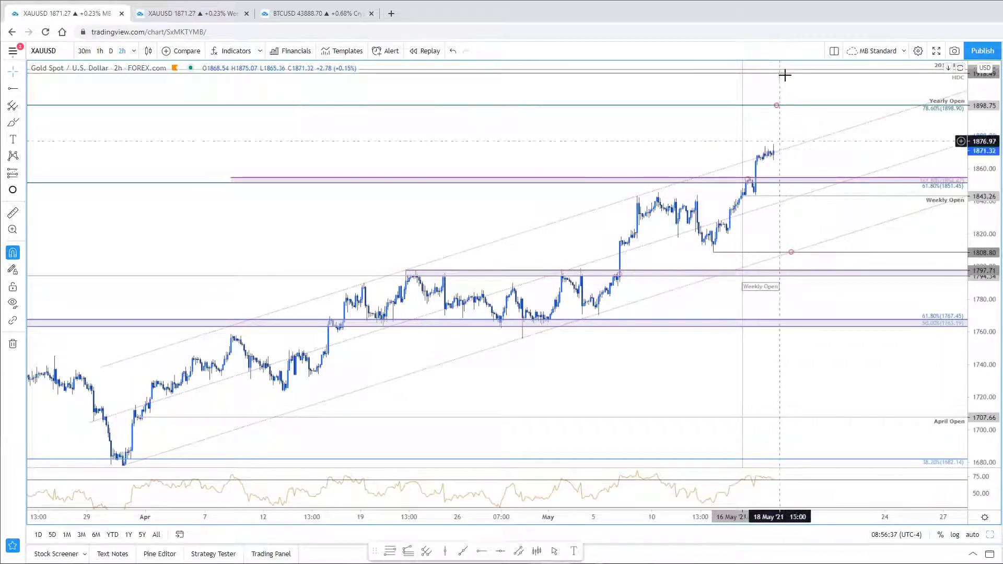
left_click(495, 238)
left_click_drag(496, 237, 495, 244)
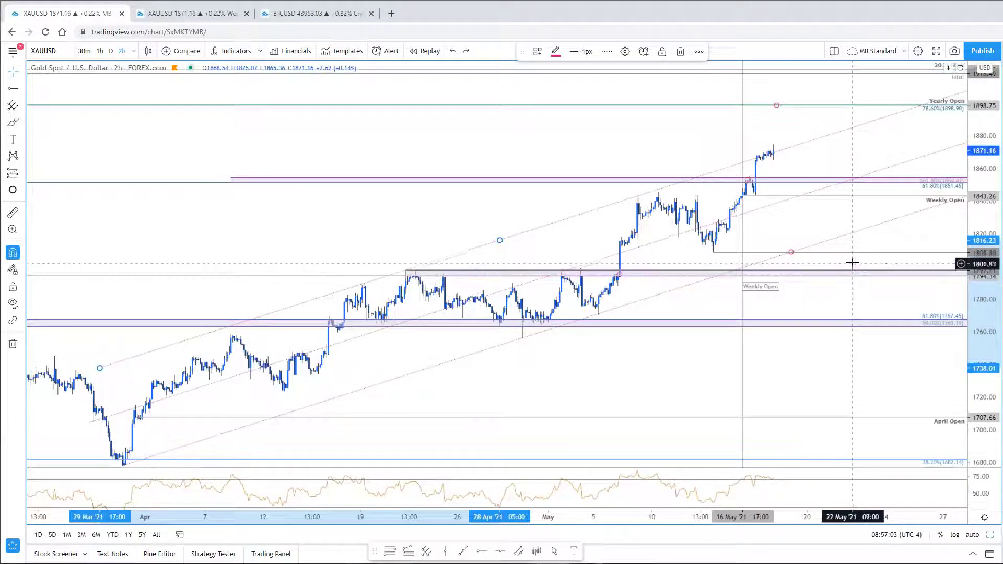
- Examine the XAUUSD 2-hour channel and the weekly chart, then compare the 2-hour and daily charts side by side
left_click_drag(831, 260, 704, 146)
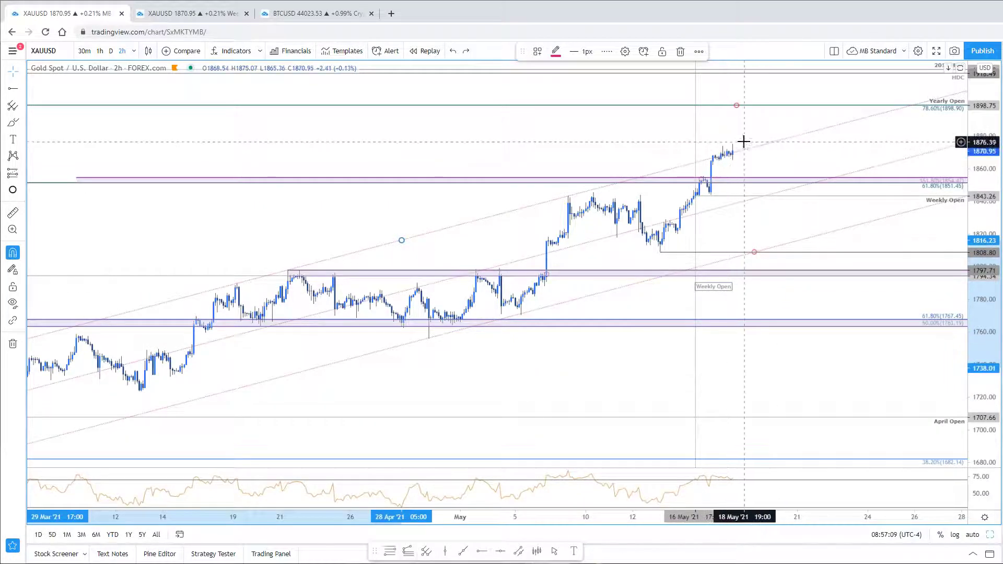
mouse_move(766, 311)
left_mouse_down()
mouse_move(768, 297)
mouse_move(827, 305)
mouse_move(839, 391)
left_mouse_up()
scroll(544, 433, "down", 2)
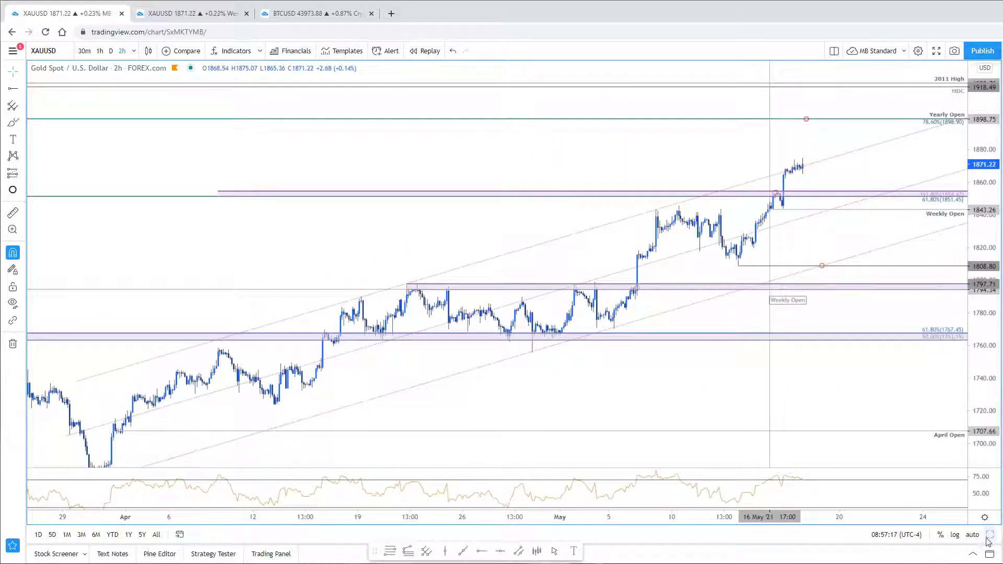
key("ctrl+Tab")
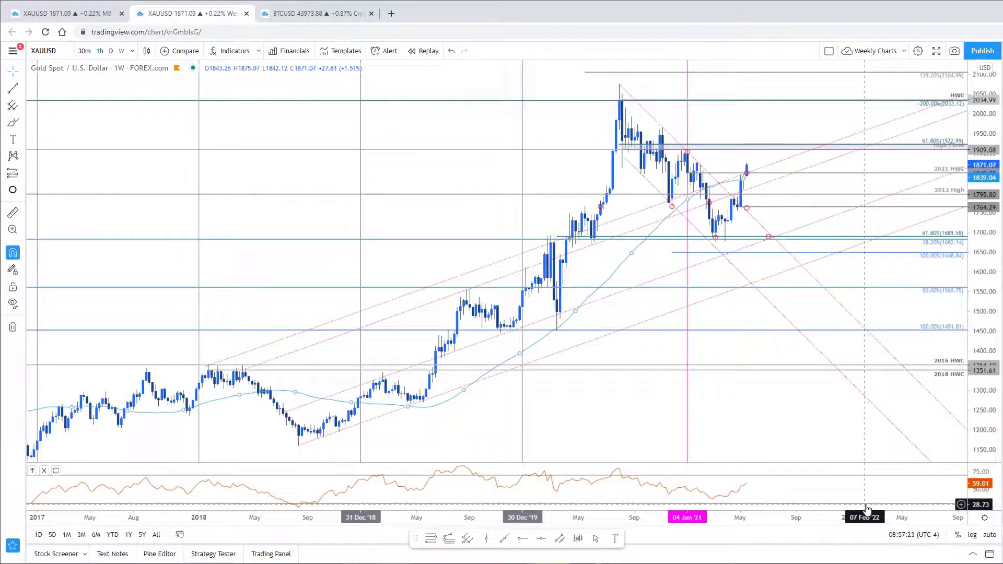
key("ctrl+shift+Tab")
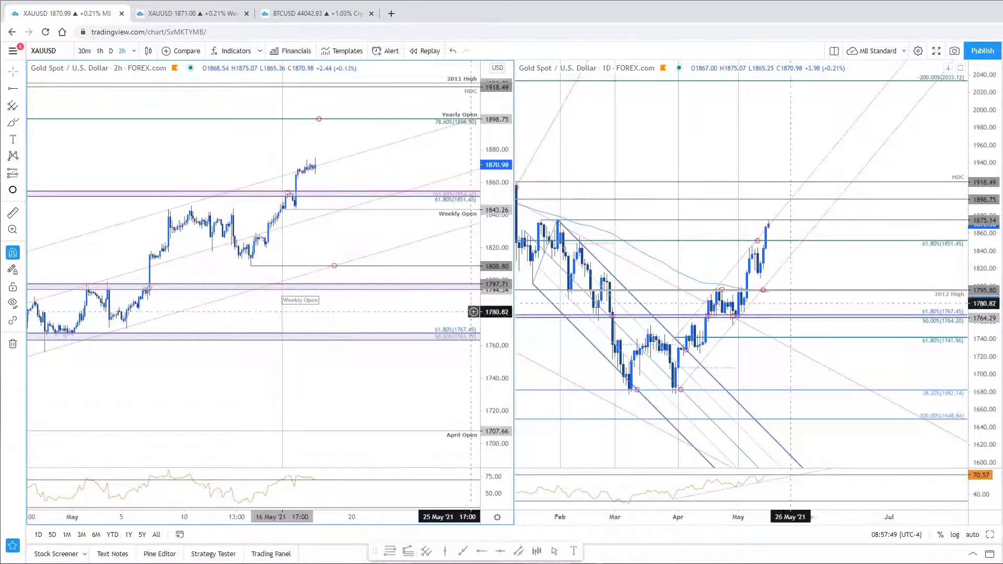
left_click_drag(361, 240, 381, 257)
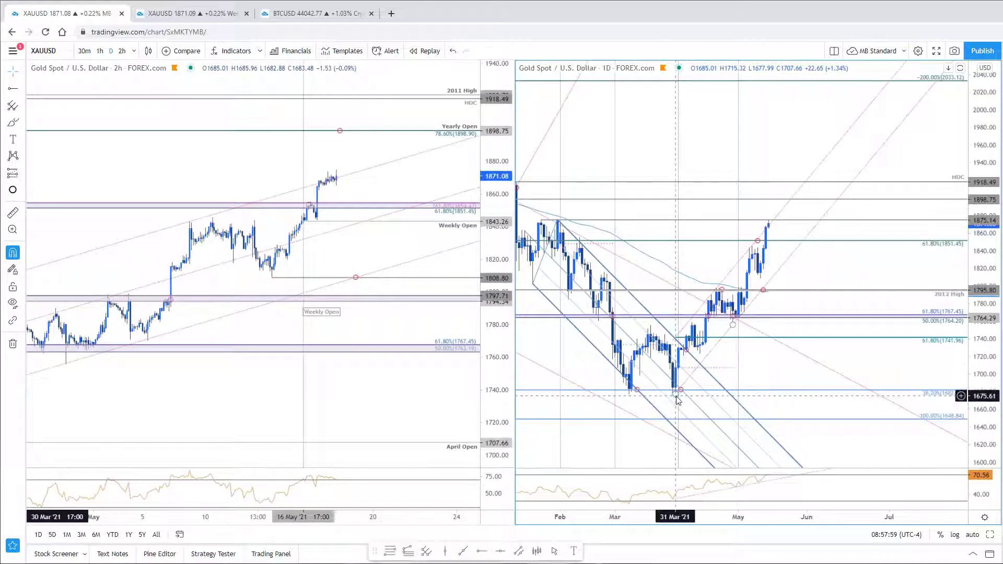
- Draw a trend-based Fibonacci extension on the XAUUSD daily chart from 1677.99 (31 March) to 1797.95 (22 April) and back to 1756.21 (29 April)
left_click(408, 552)
left_click(676, 394)
left_click(720, 289)
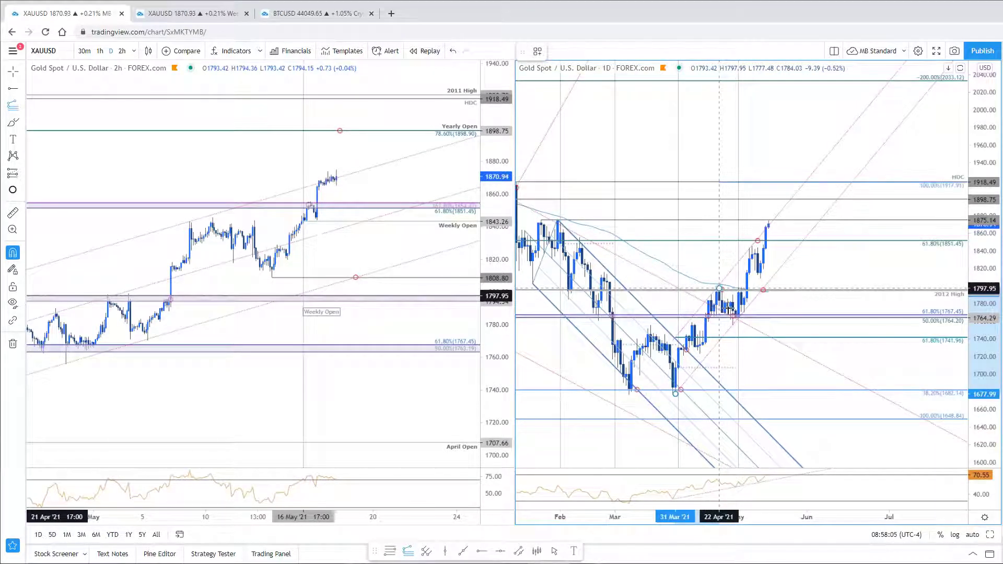
left_click(734, 325)
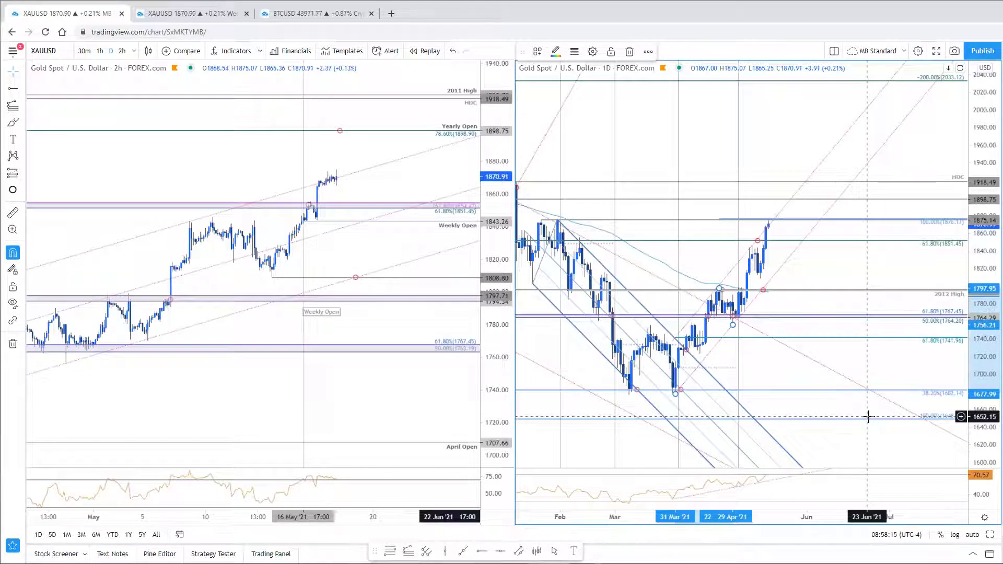
scroll(757, 413, "down", 2)
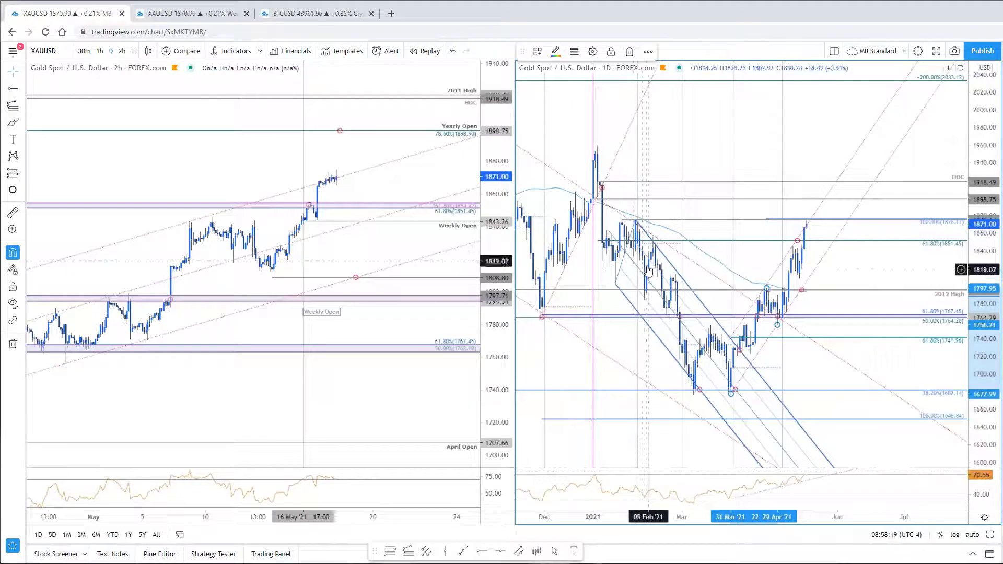
left_click_drag(677, 276, 629, 276)
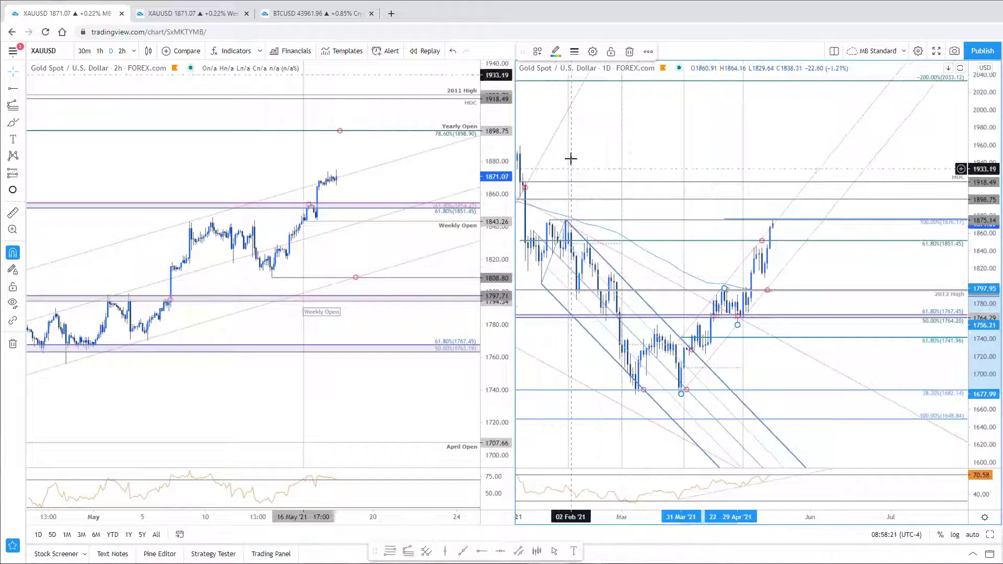
left_click(597, 156)
left_click(583, 225)
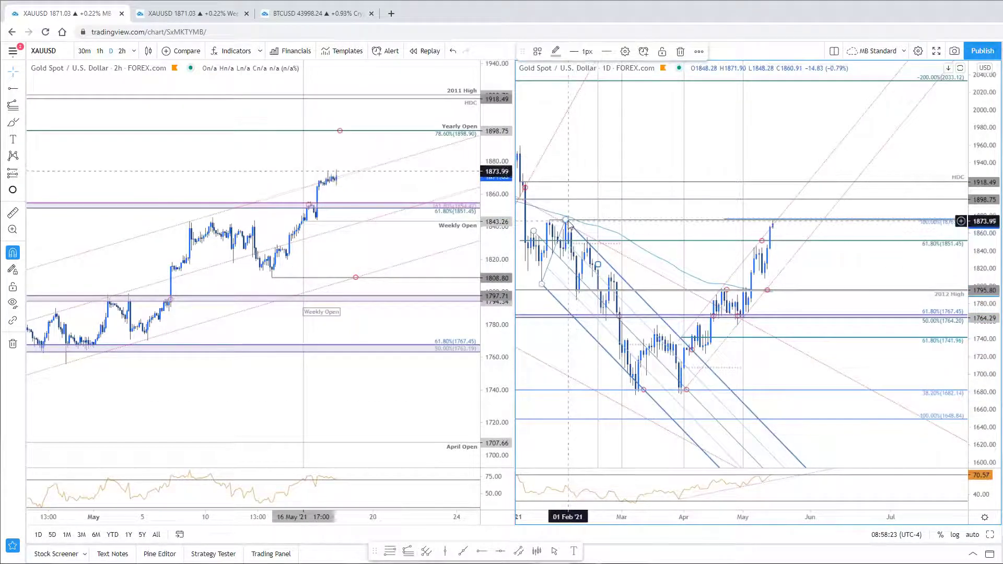
key("ctrl+z")
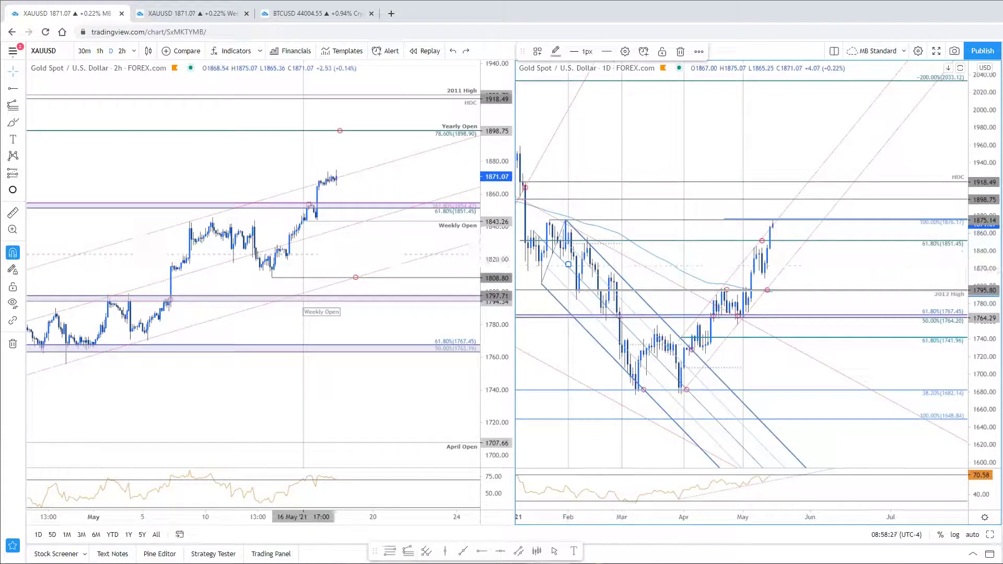
- Show the daily chart's Fibonacci extension, with its 100% level at 1876.17, on the XAUUSD 2-hour chart as well
left_click(799, 223)
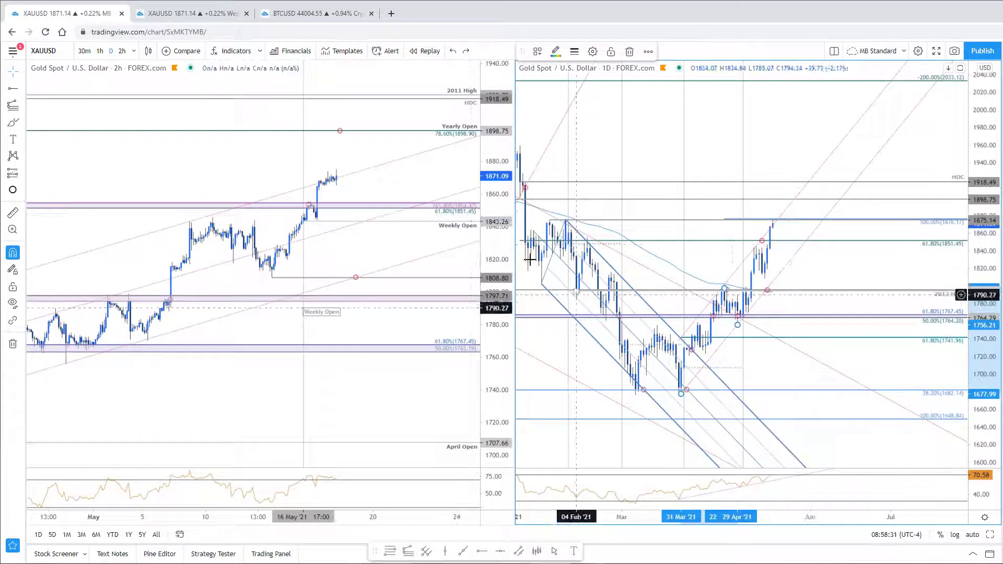
left_click(449, 471)
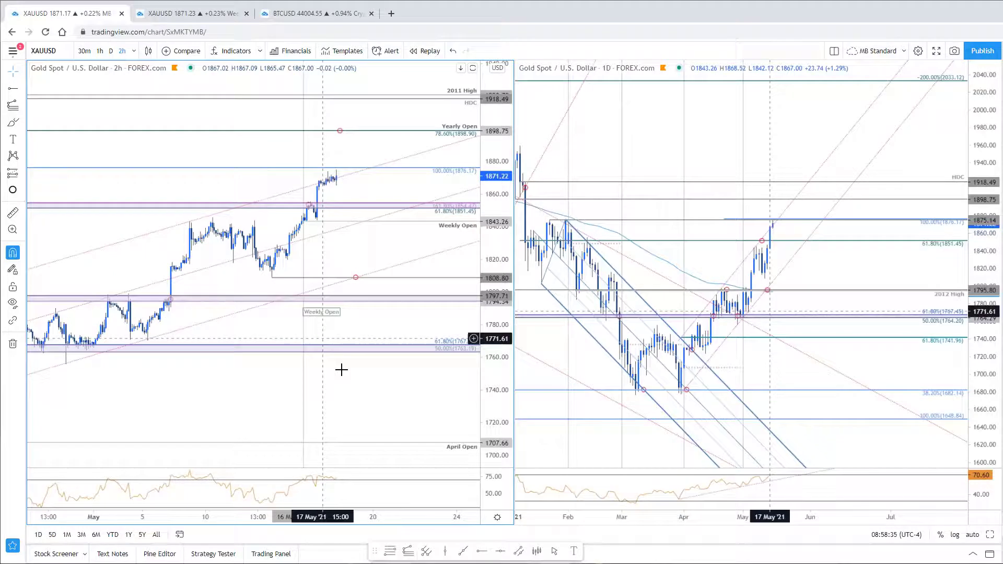
scroll(366, 369, "down", 1)
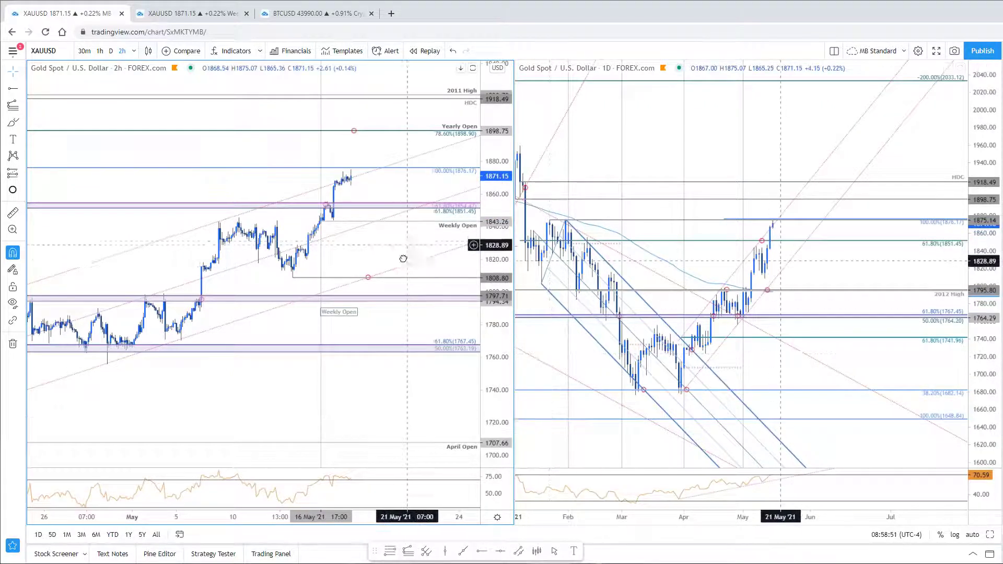
left_click_drag(403, 257, 400, 274)
scroll(440, 382, "up", 3)
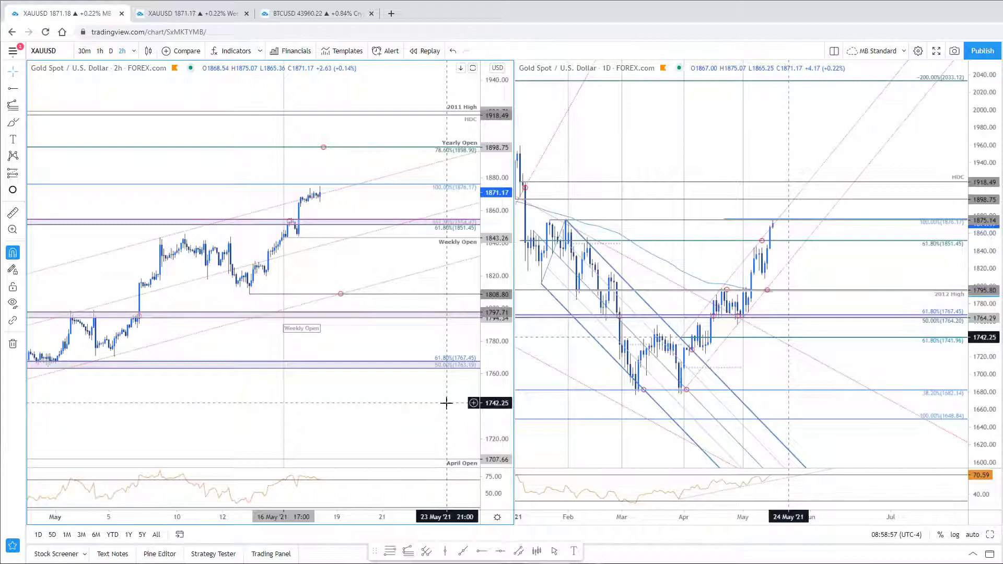
- Draw a Fibonacci retracement on the XAUUSD daily chart from the 7 August 2020 high of 2075.11 to the 8 March 2021 low of 1676.90
scroll(649, 134, "down", 4)
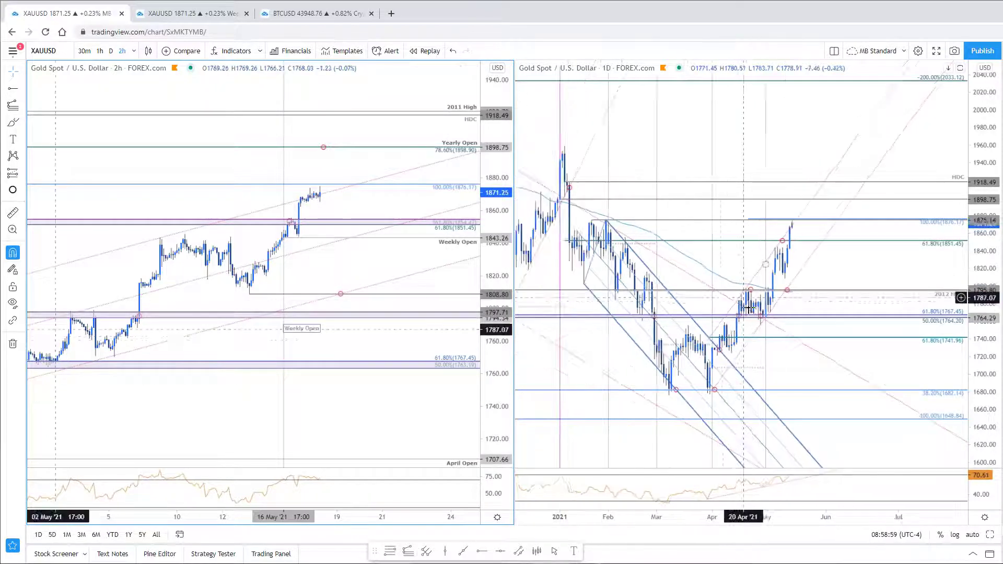
scroll(671, 135, "down", 3)
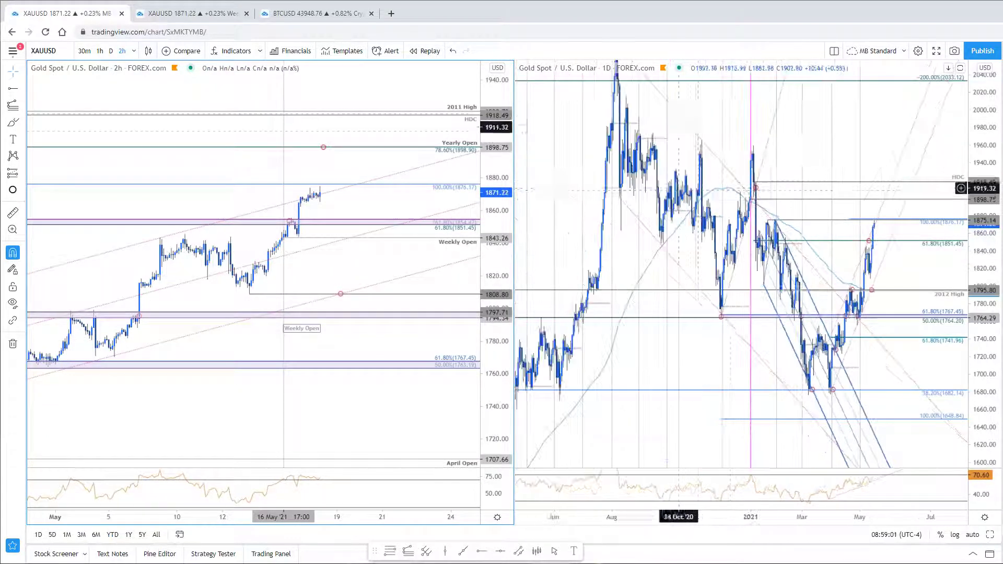
left_click_drag(980, 150, 980, 175)
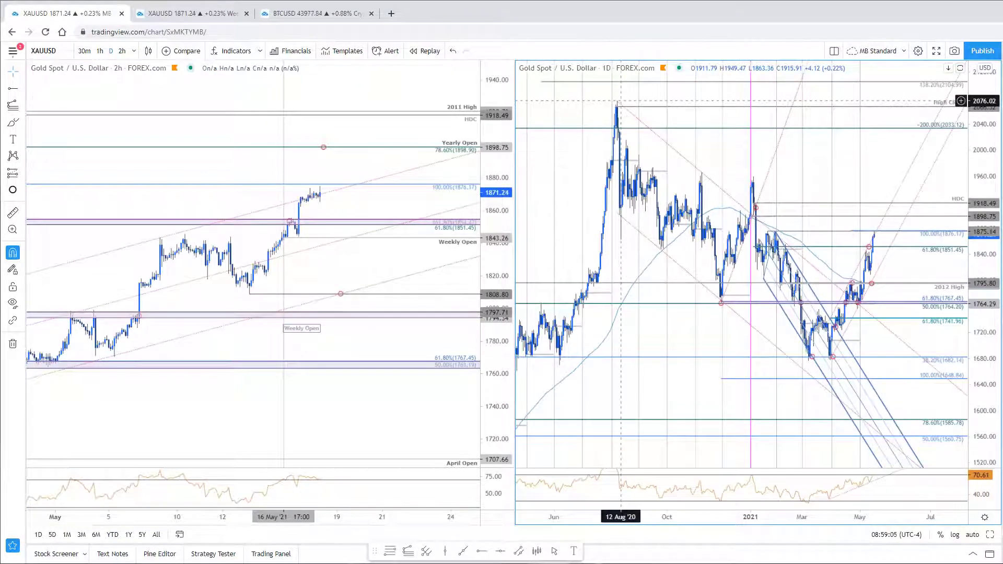
scroll(887, 157, "up", 3)
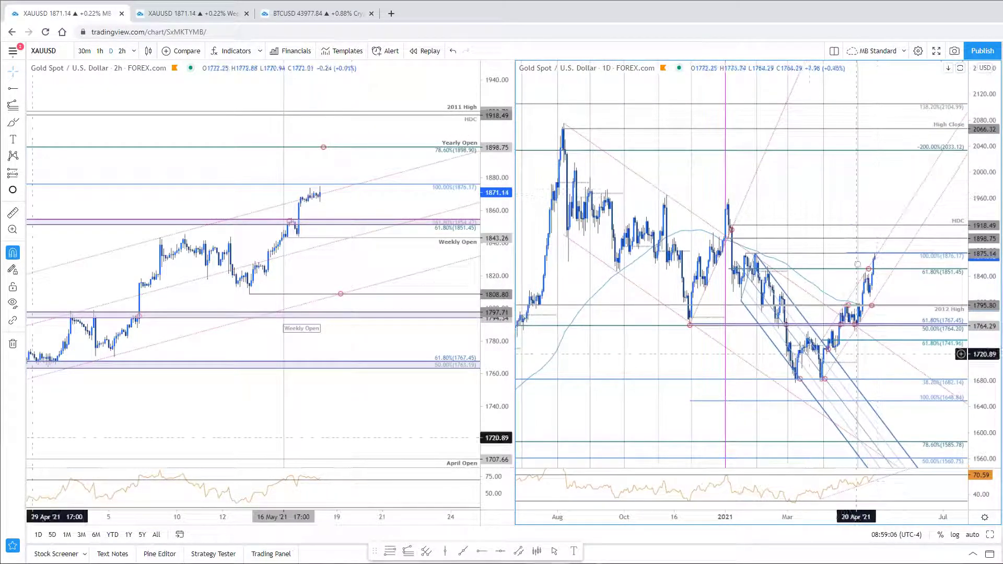
left_click(390, 552)
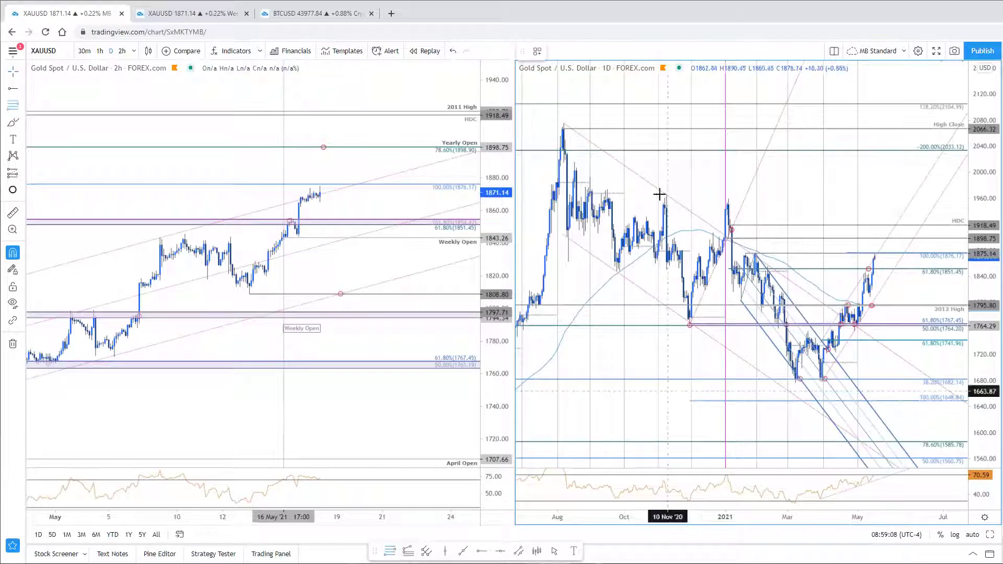
left_click(564, 119)
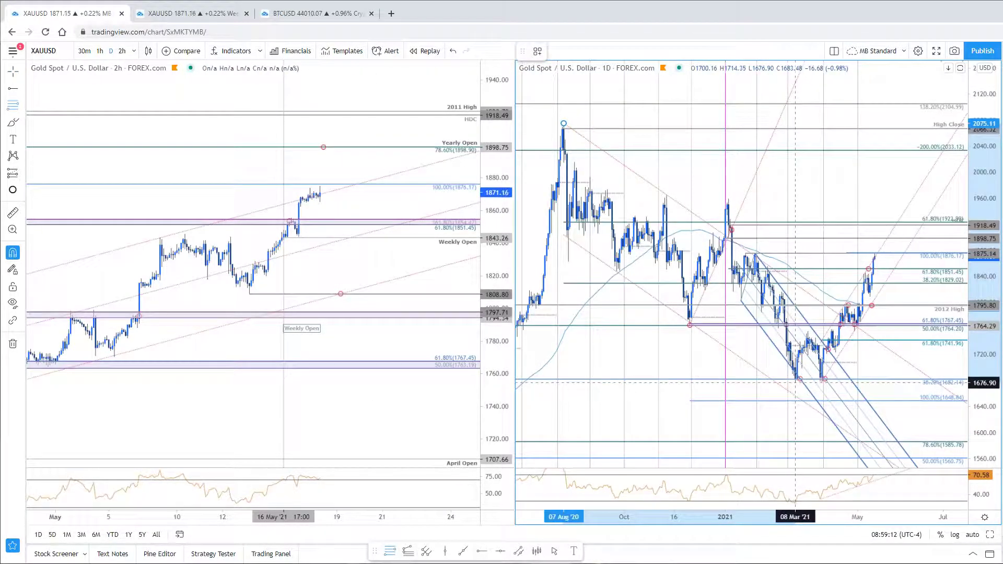
left_click(795, 398)
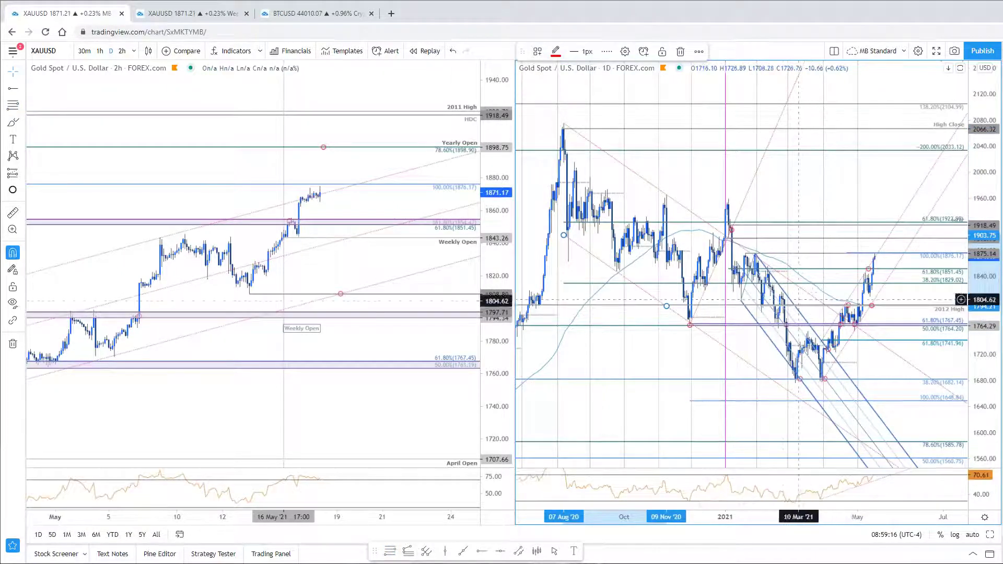
left_click(807, 255)
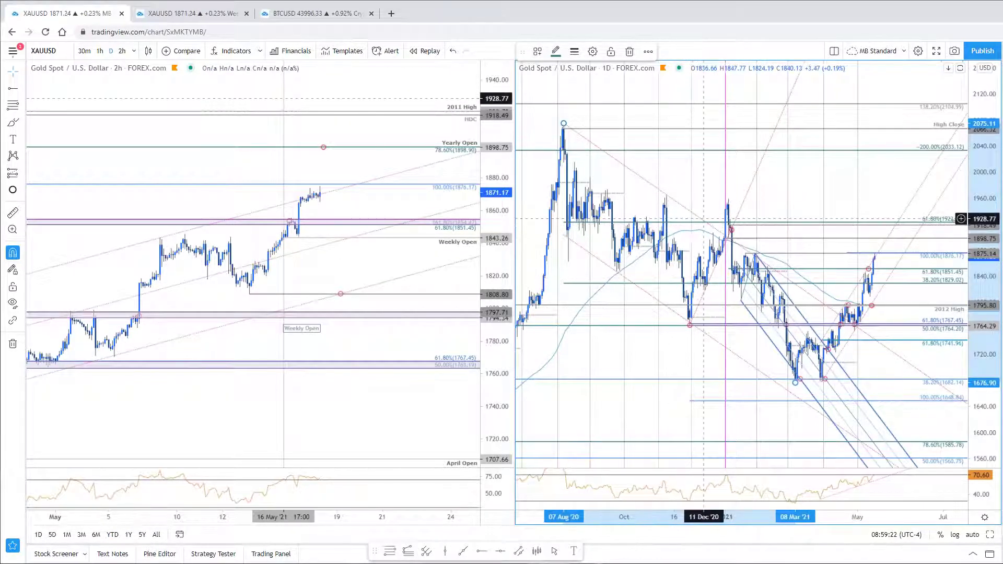
- Hide the 0.382 level of the new Fibonacci retracement and enable its 0.5 level alongside 0.618
double_click(704, 222)
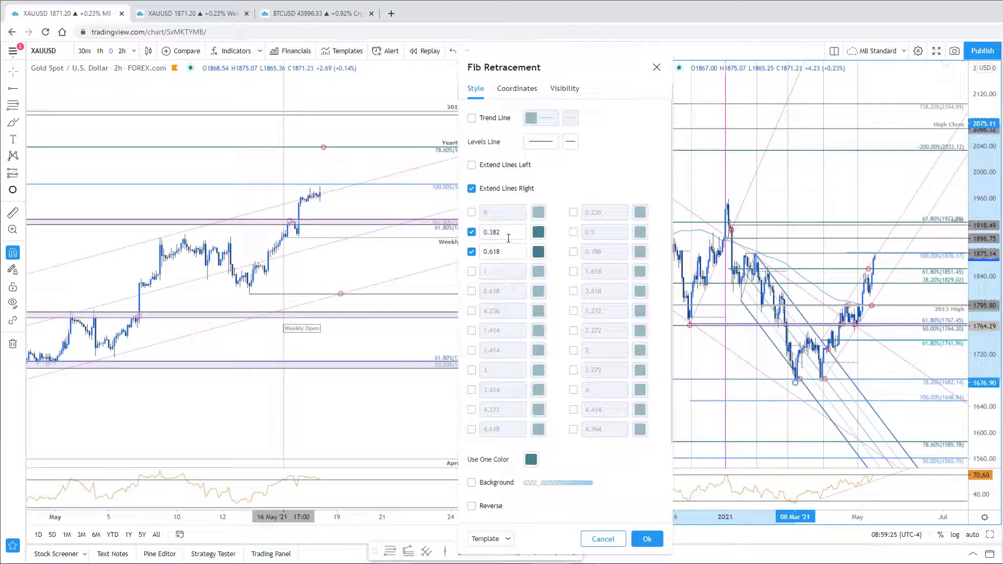
left_click(472, 232)
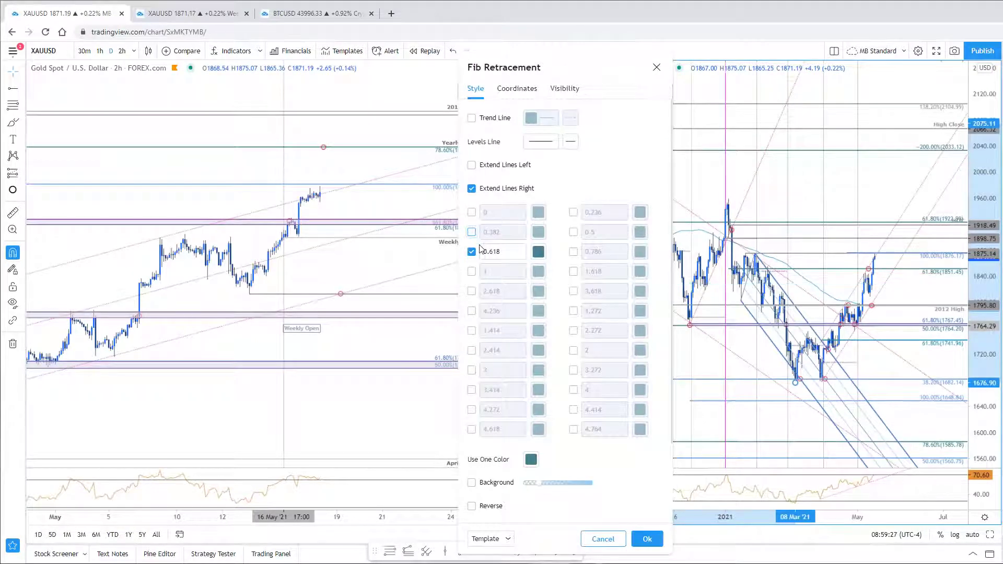
left_click(573, 232)
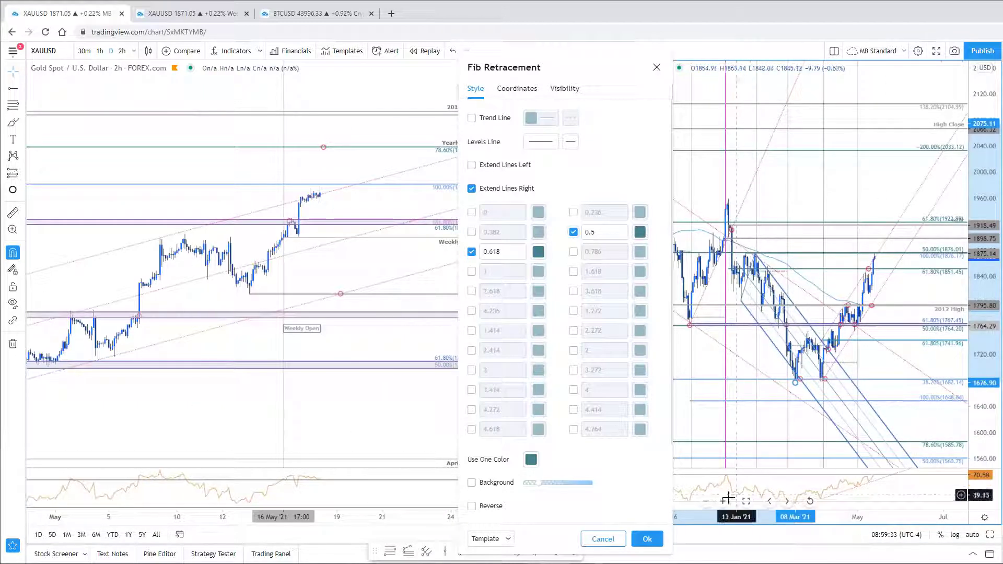
left_click(647, 539)
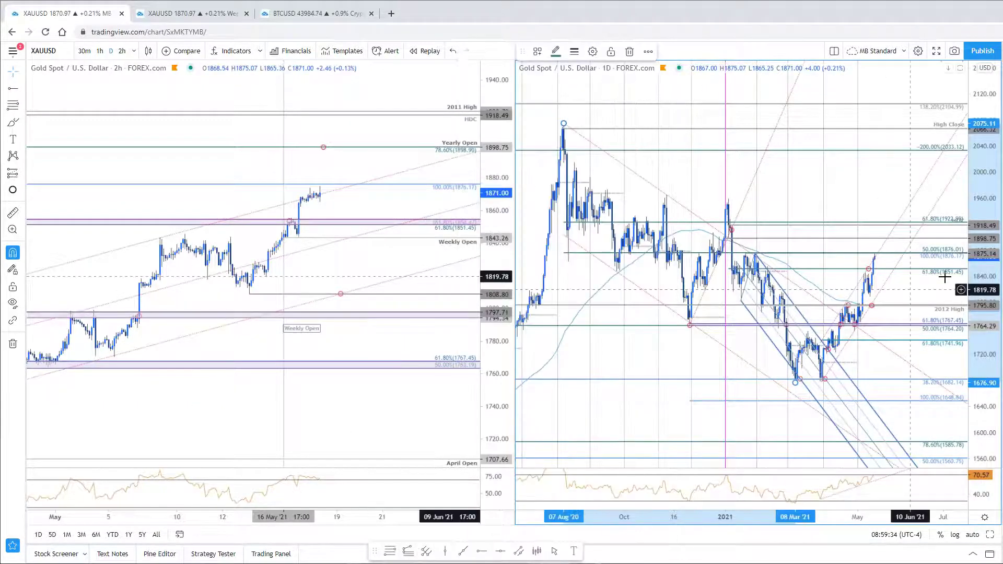
- Measure the 7 to 14 May pullback and the 22 to 29 April pullback on the XAUUSD daily chart
left_click_drag(985, 285, 977, 360)
scroll(700, 297, "up", 2)
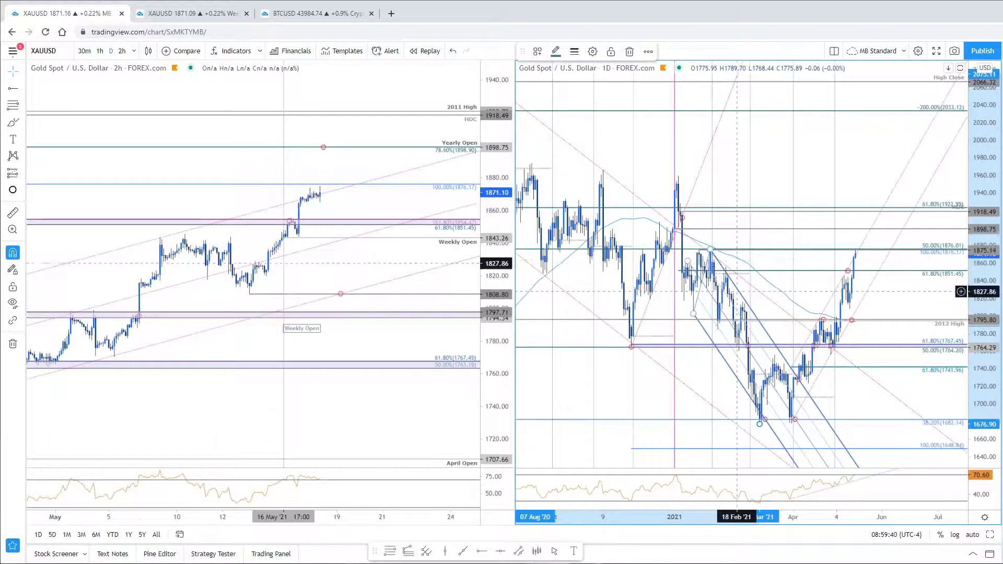
scroll(691, 254, "down", 3)
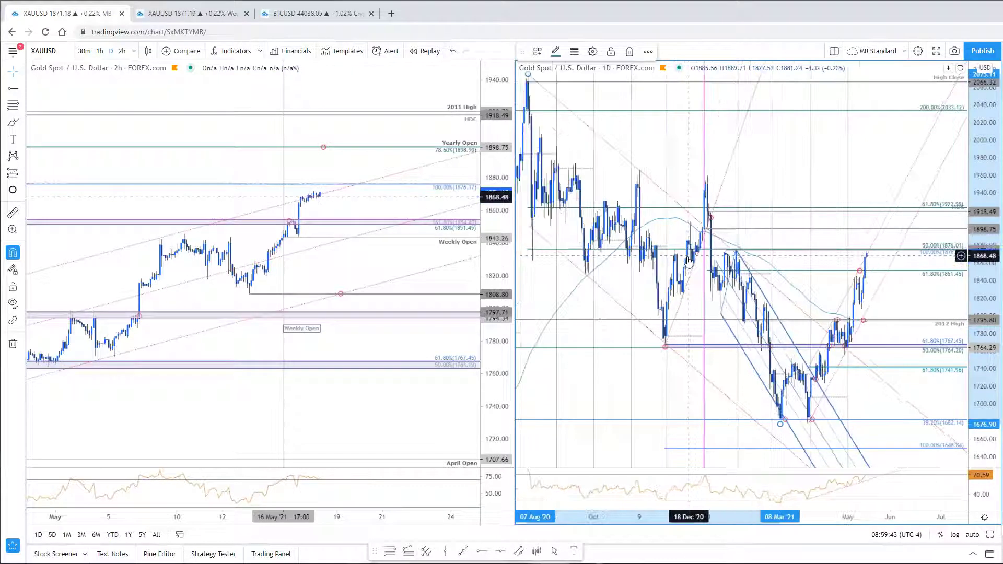
scroll(681, 251, "up", 2)
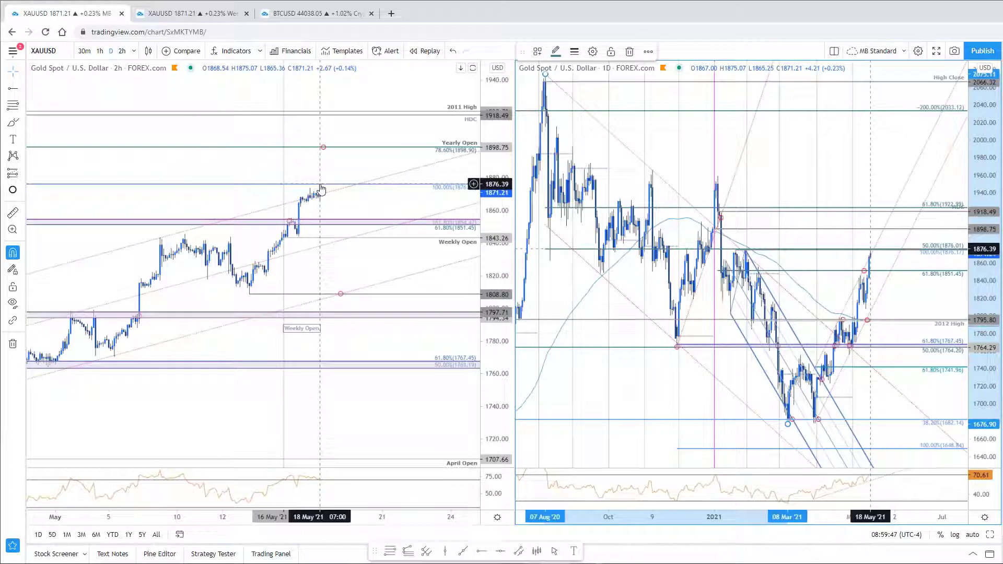
left_click(321, 189)
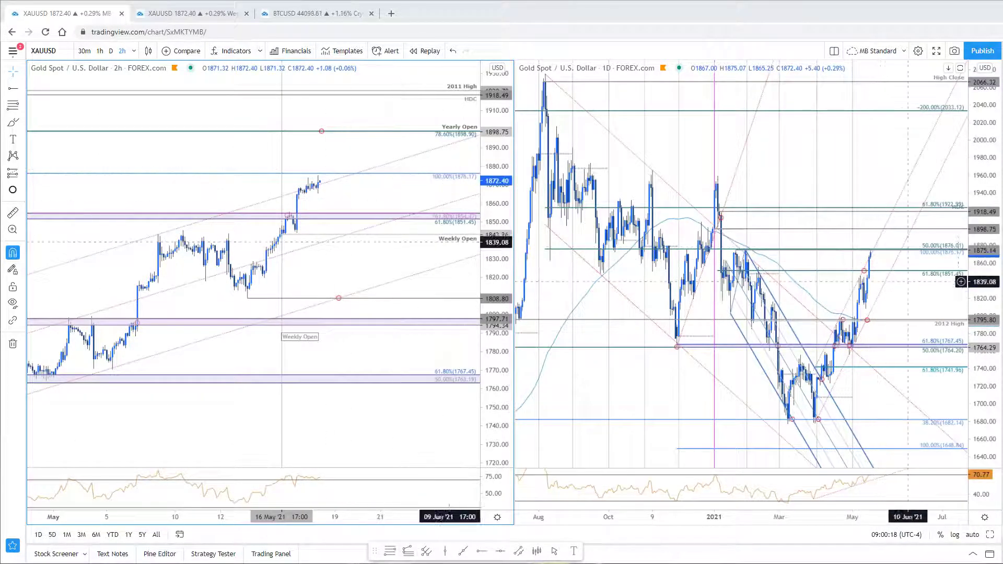
scroll(899, 314, "up", 4)
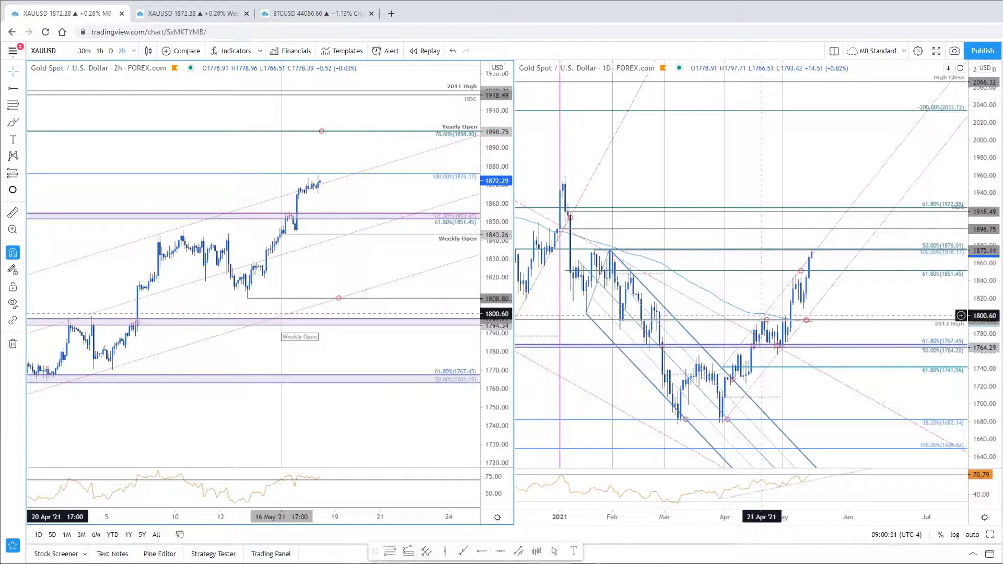
left_click(797, 276, "shift")
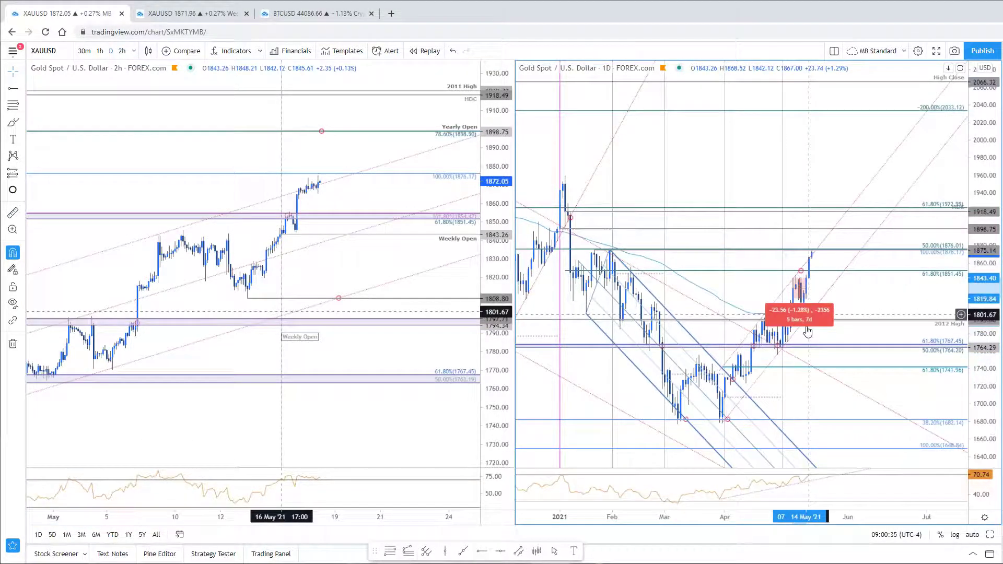
left_click(766, 301)
left_click(764, 319, "shift")
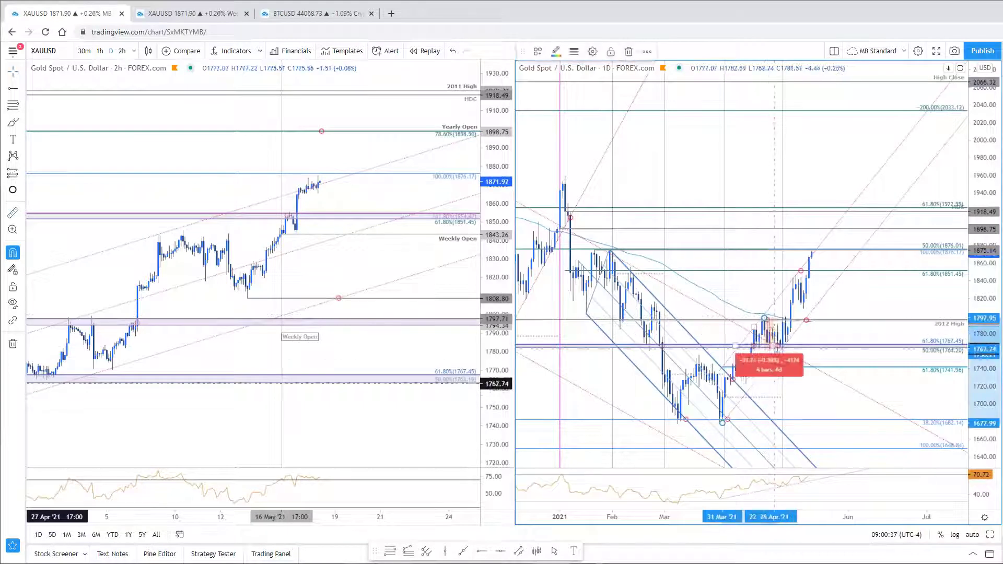
left_click(779, 358)
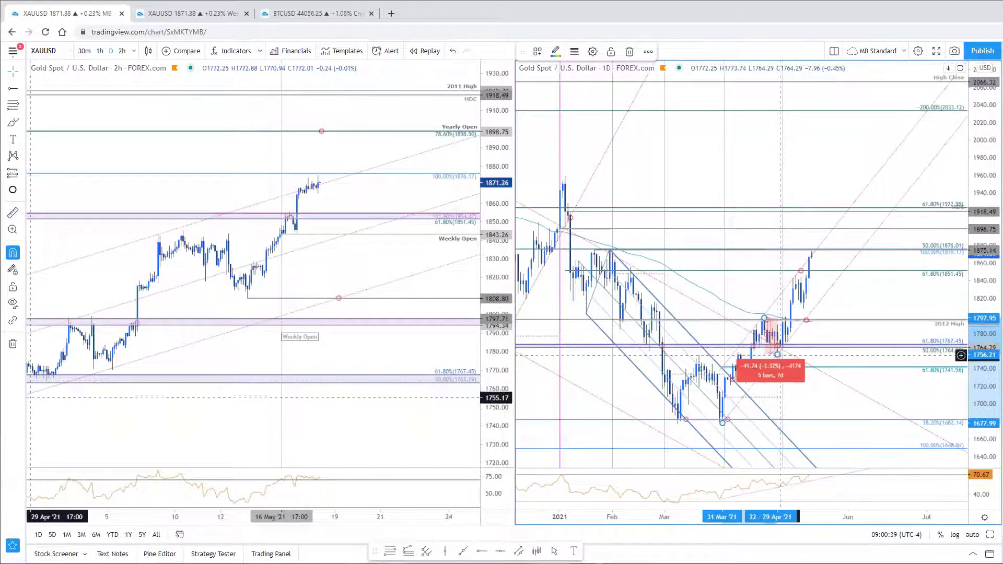
left_click(735, 365)
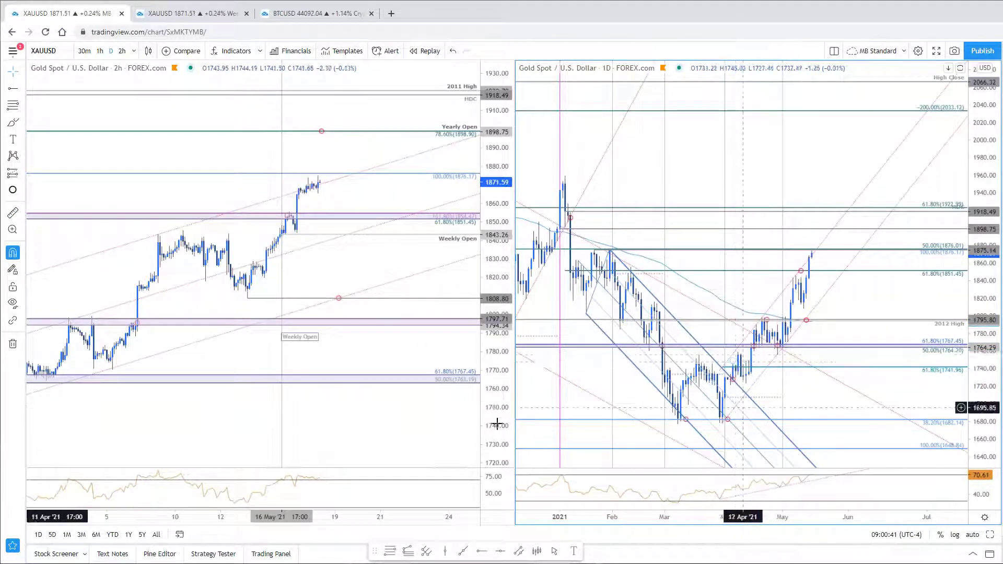
- Switch the 2-hour and daily layout and the weekly chart to USOIL, showing the weekly price history back to 2015
scroll(240, 391, "up", 2)
left_click_drag(336, 203, 437, 215)
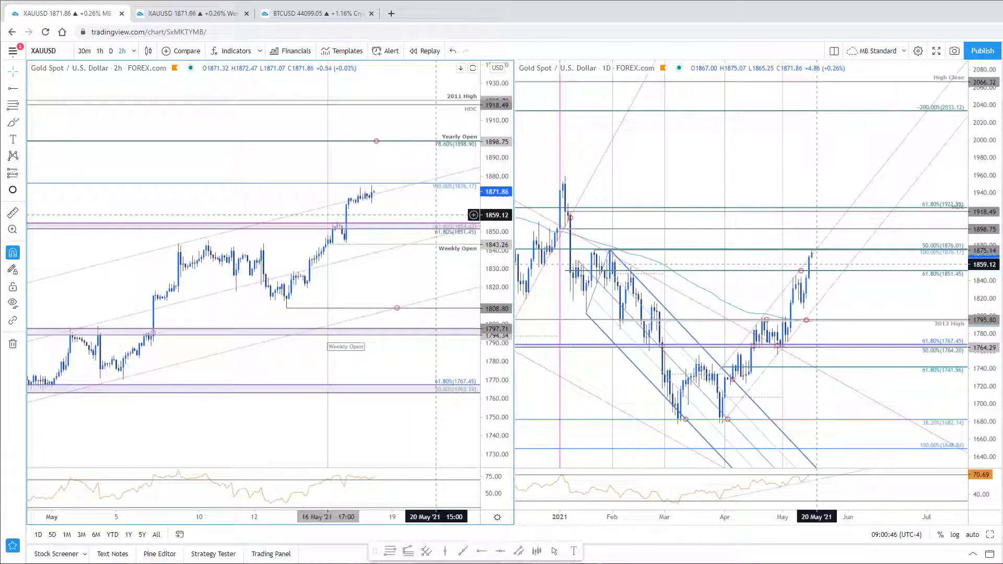
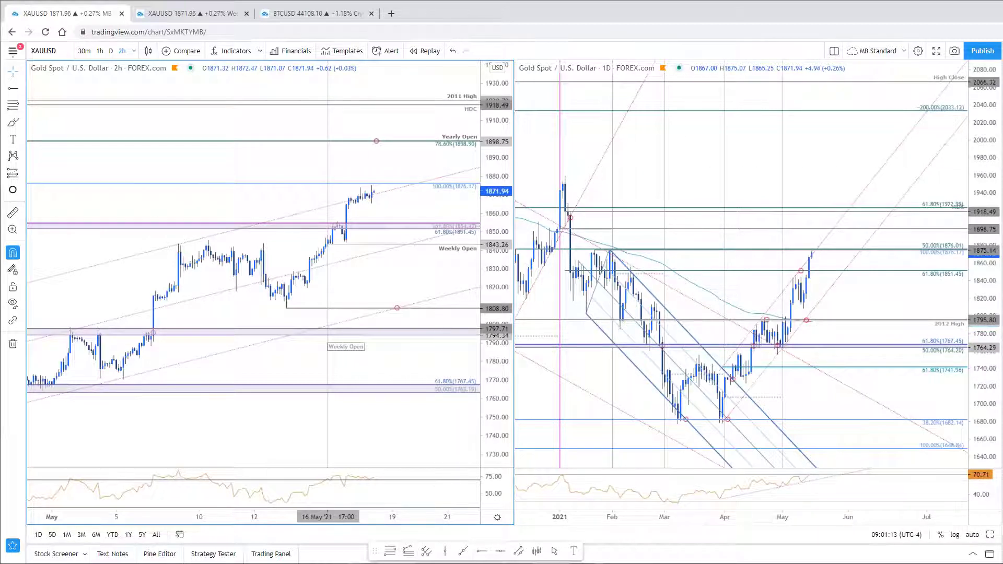
key("space")
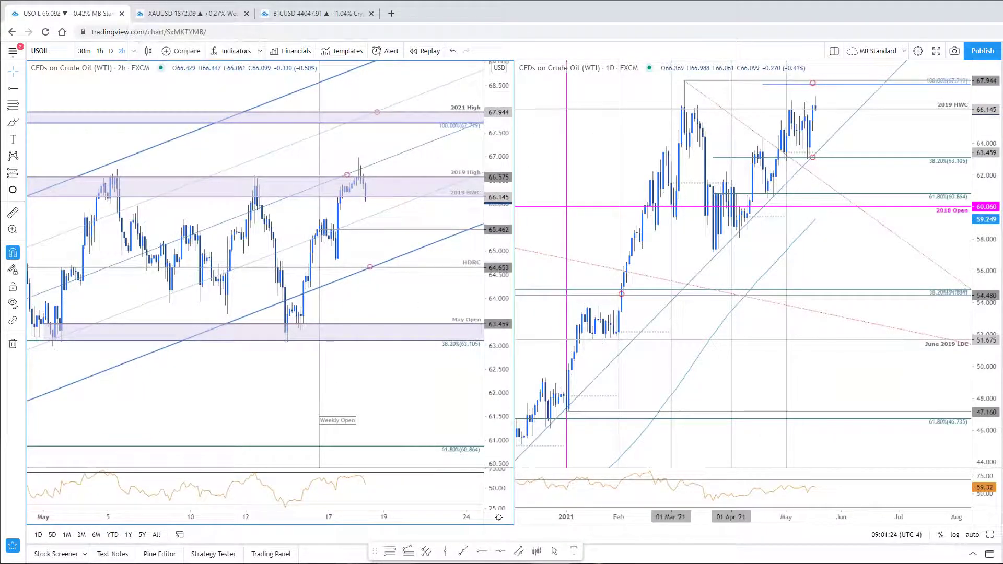
left_click(193, 19)
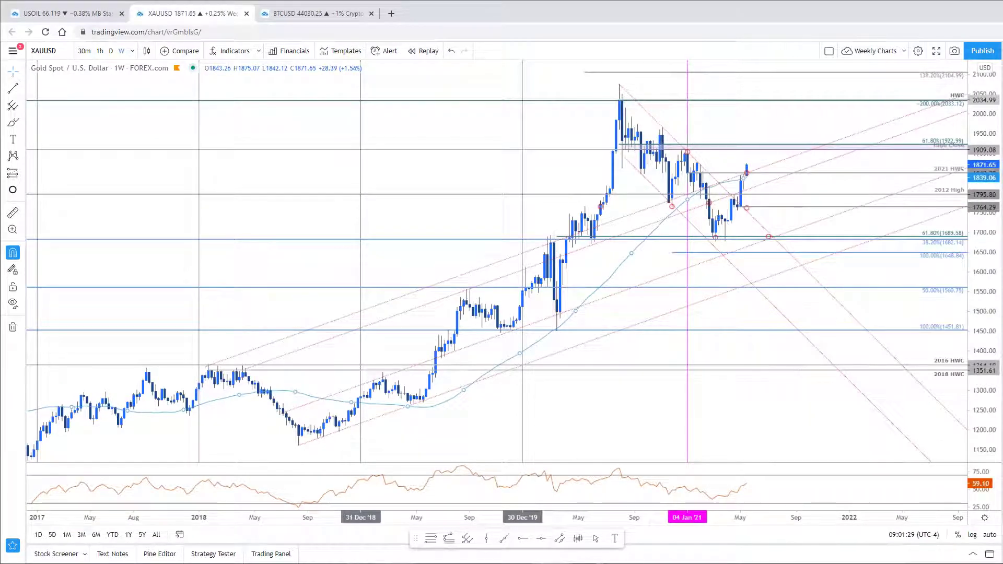
key("Down")
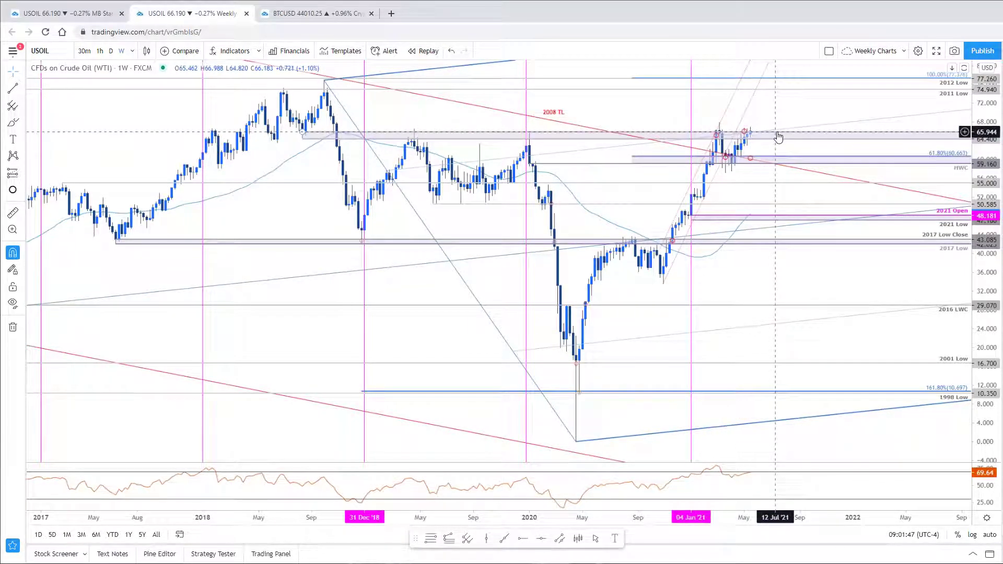
scroll(778, 129, "down", 5)
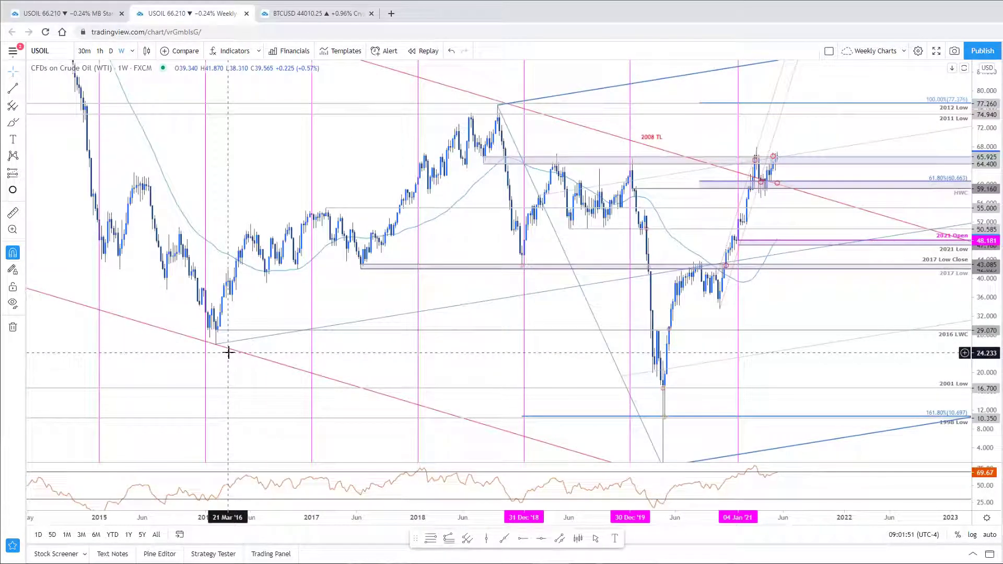
- Examine USOIL's weekly price action since 2018 around the 2008 trend line and the 64.400–65.925 zone
left_click_drag(742, 143, 486, 168)
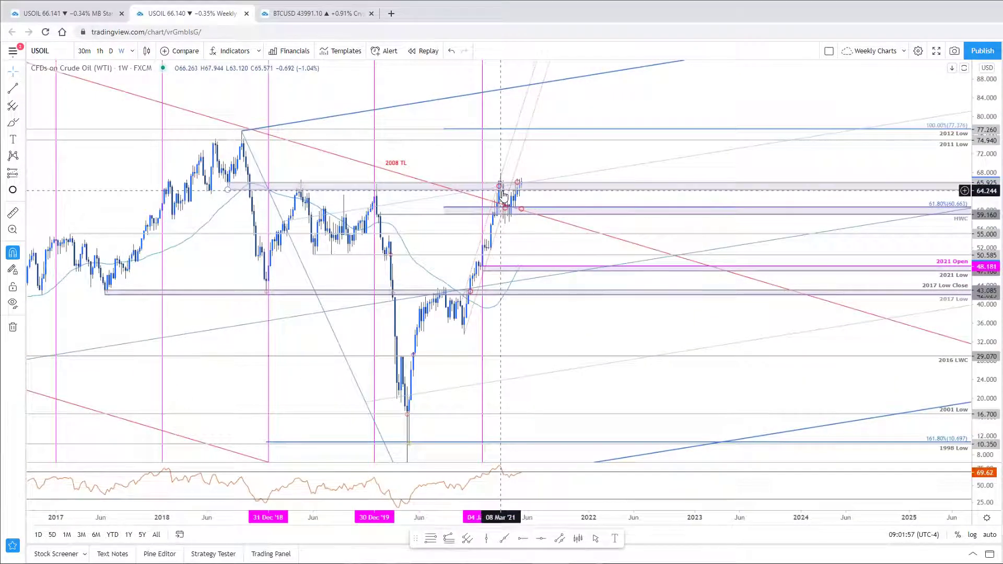
left_click_drag(525, 185, 672, 159)
scroll(672, 159, "up", 2)
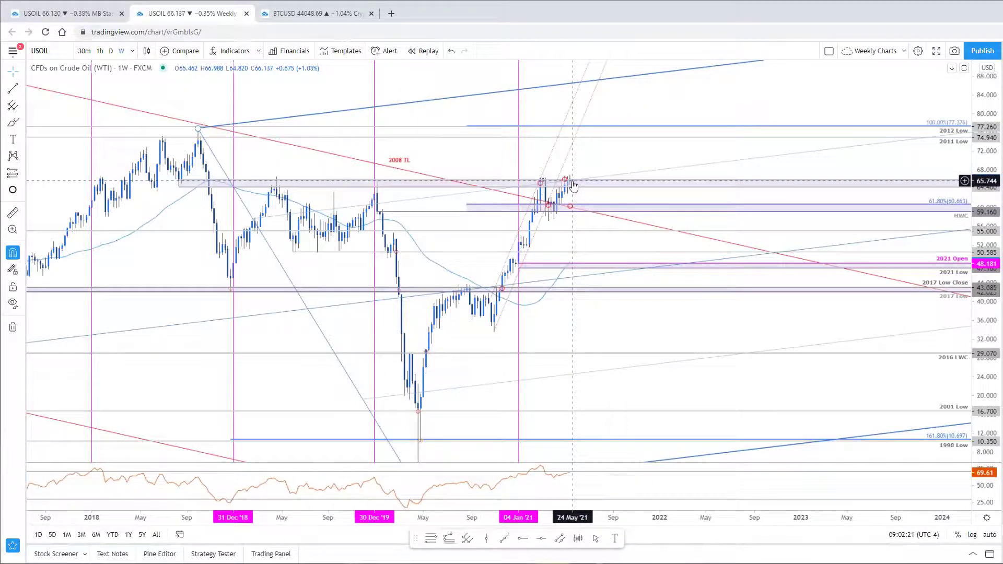
- Show the USOIL daily chart at full size with a wider price range and examine the uptrend since November 2020
left_click(69, 20)
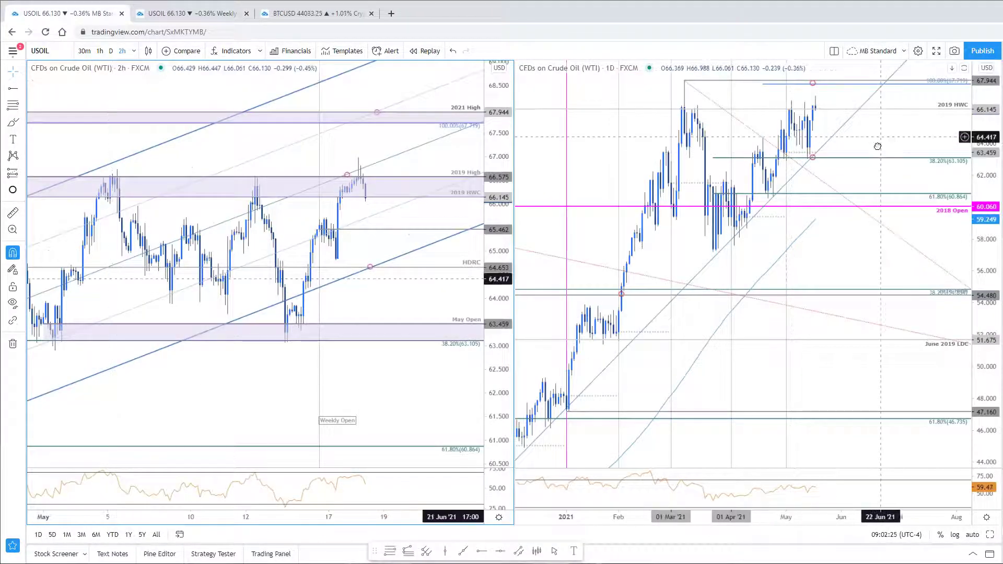
left_click_drag(977, 154, 979, 175)
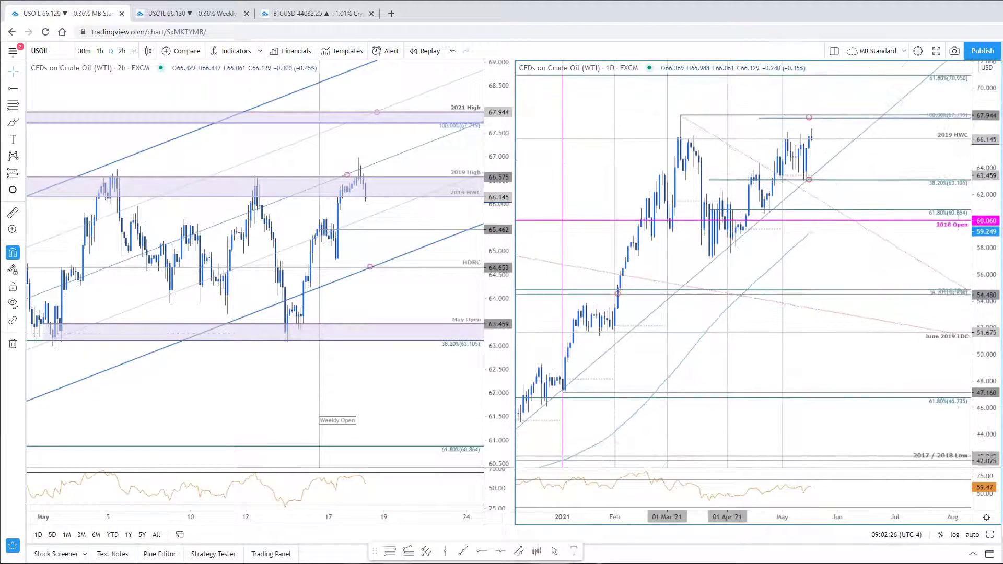
left_click(991, 537)
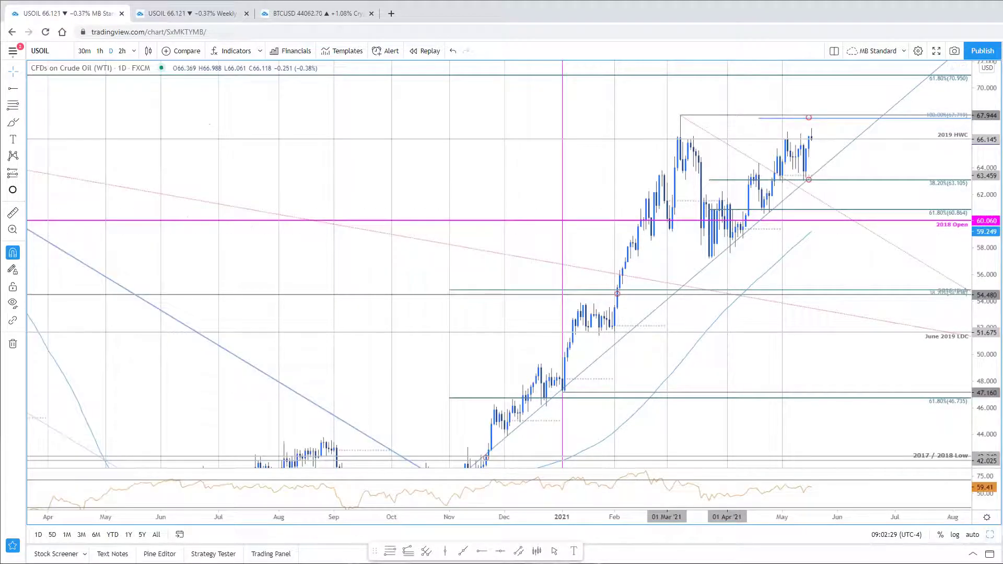
left_click_drag(984, 182, 979, 303)
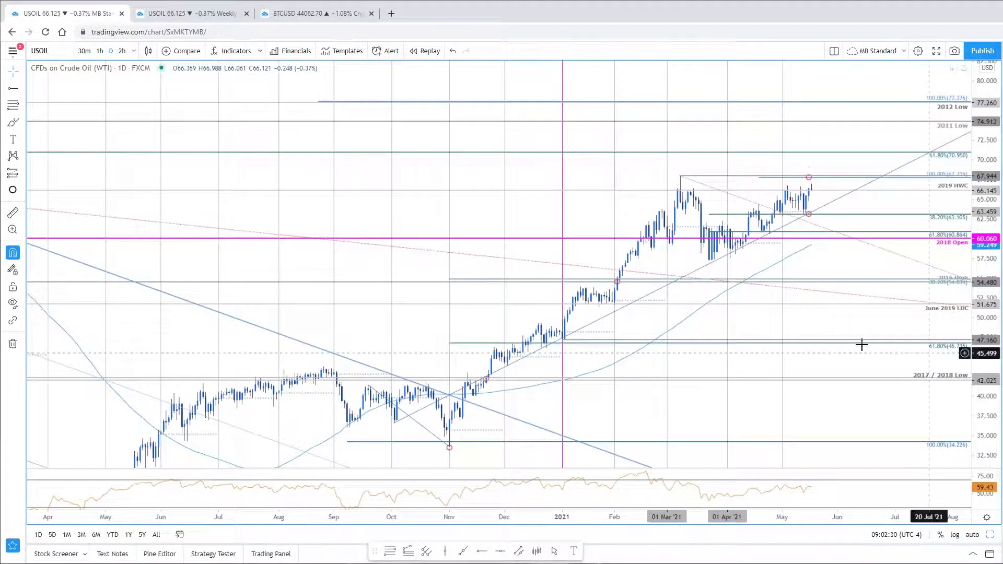
scroll(862, 343, "down", 3)
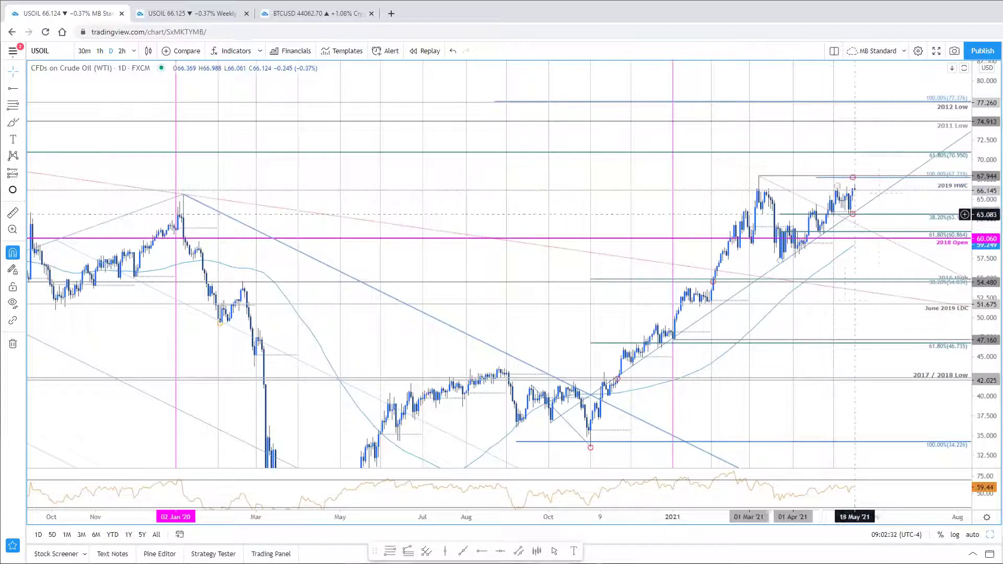
scroll(854, 338, "up", 2)
left_click_drag(815, 214, 654, 207)
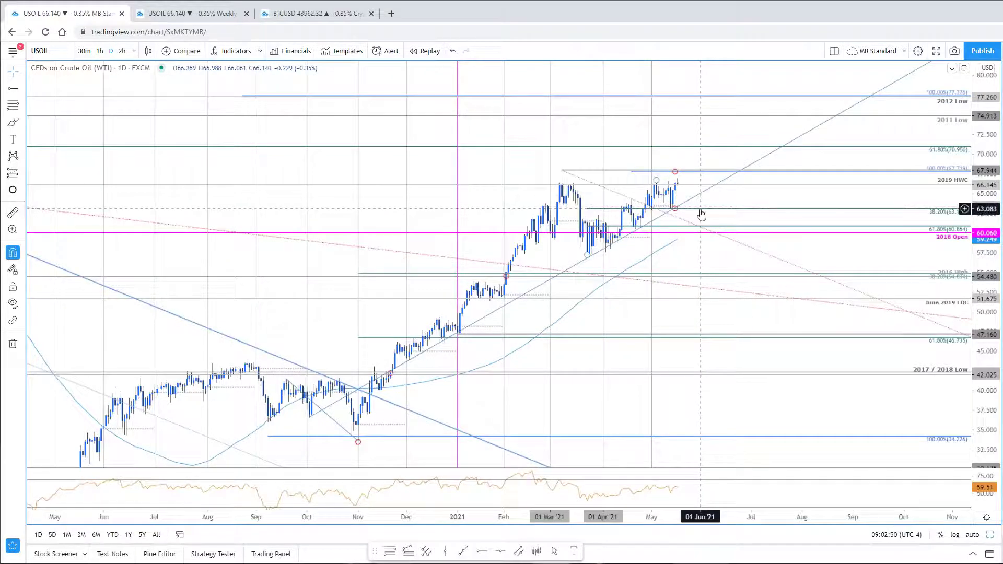
- Move the upper anchor of the 23 March Fibonacci retracement to the 18 May high of 66.988, restoring the two-chart layout
left_click(725, 210)
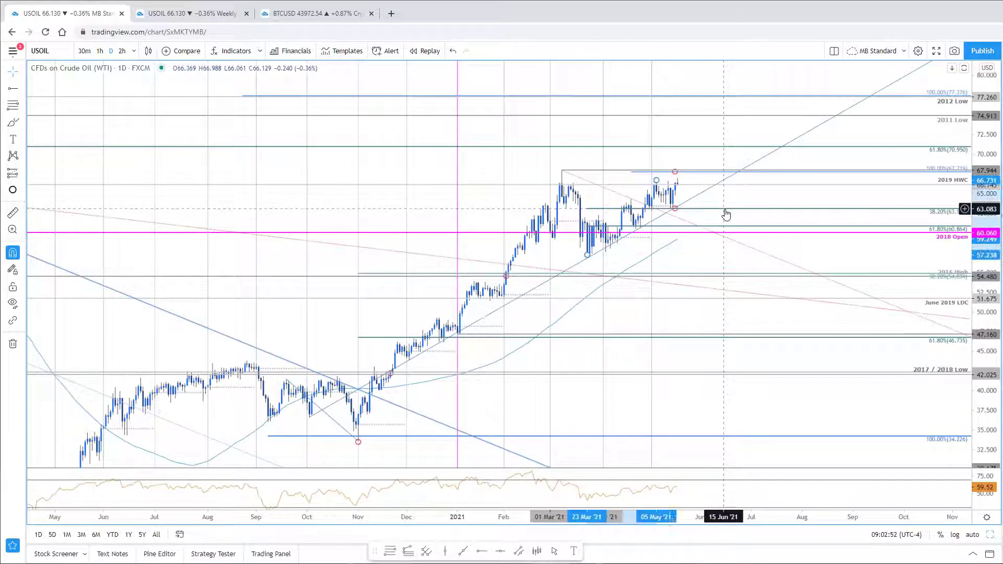
left_click_drag(656, 181, 677, 178)
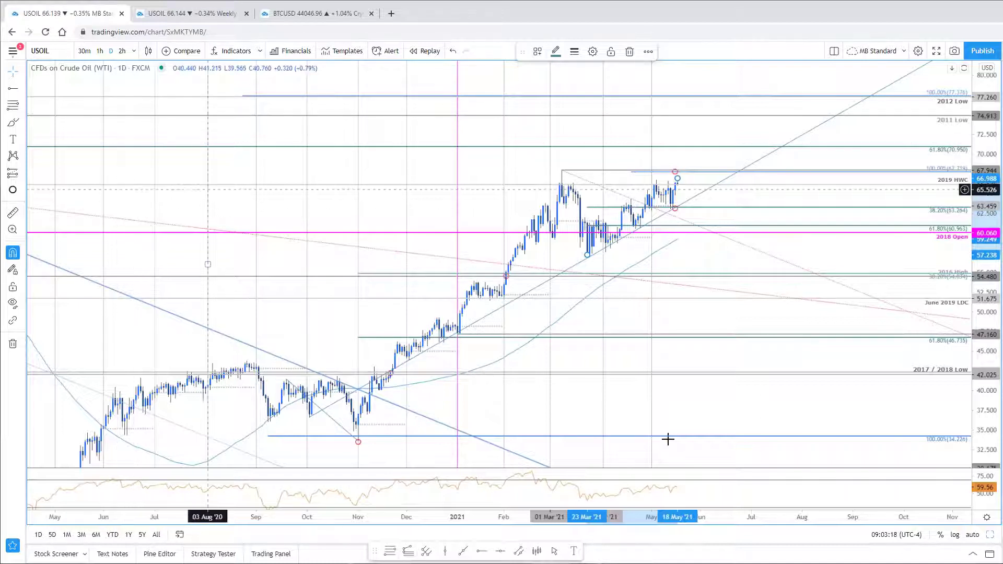
left_click(989, 535)
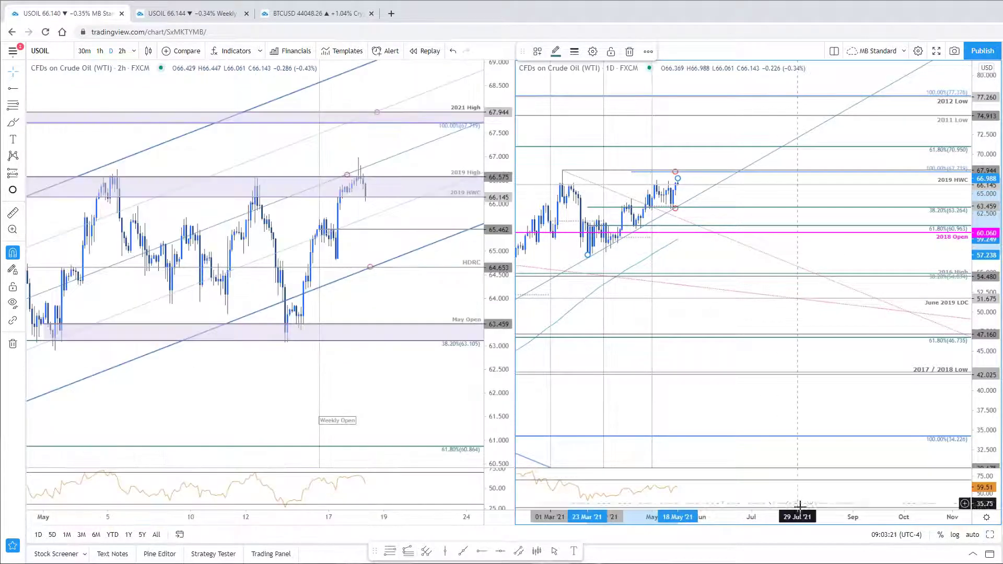
- Show the USOIL 2-hour chart at full size with price history back to mid-April and the 2018 Open level in view
left_click(432, 162)
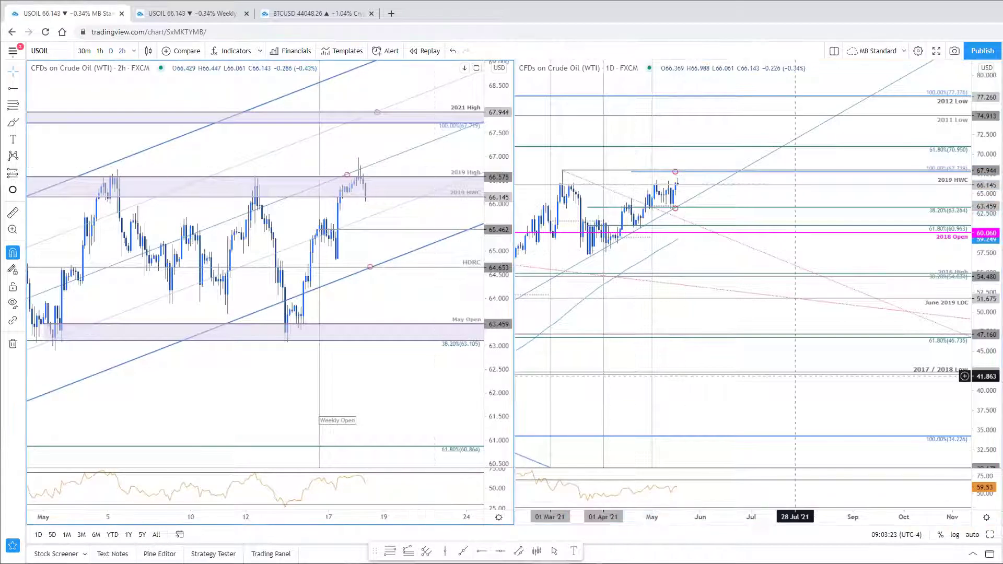
left_click(989, 536)
scroll(776, 396, "down", 2)
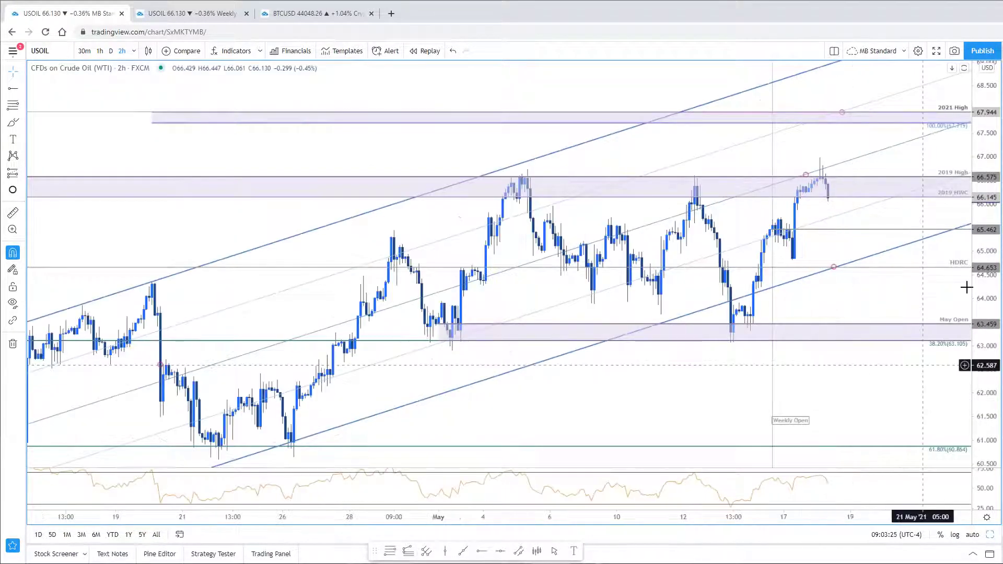
scroll(776, 396, "down", 1)
left_click_drag(776, 396, 747, 355)
- Switch to the SB Trade Desk 5/17/2021 intraday update and view its Crude 120min chart enlarged
key("alt+Tab")
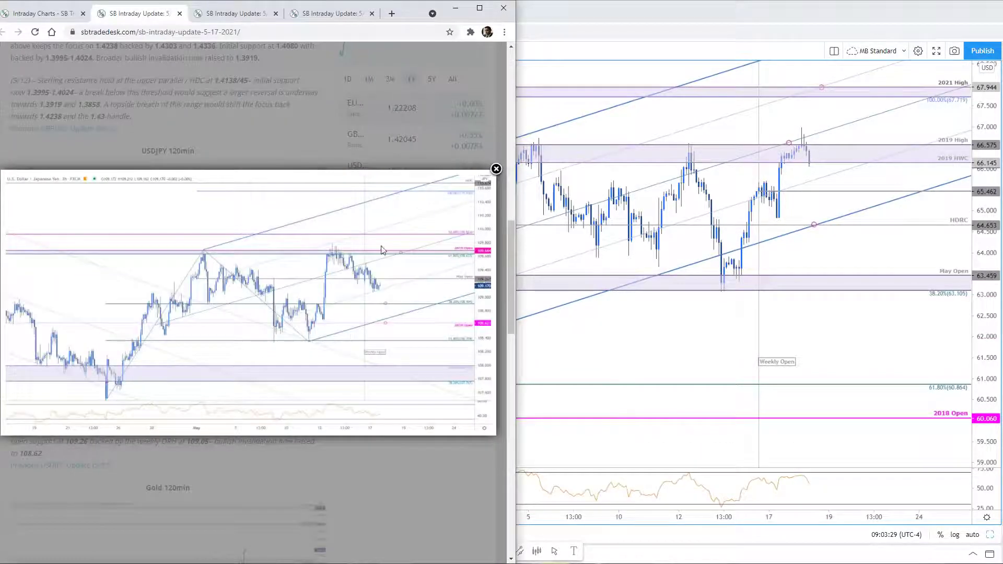
left_click(496, 169)
scroll(277, 351, "down", 12)
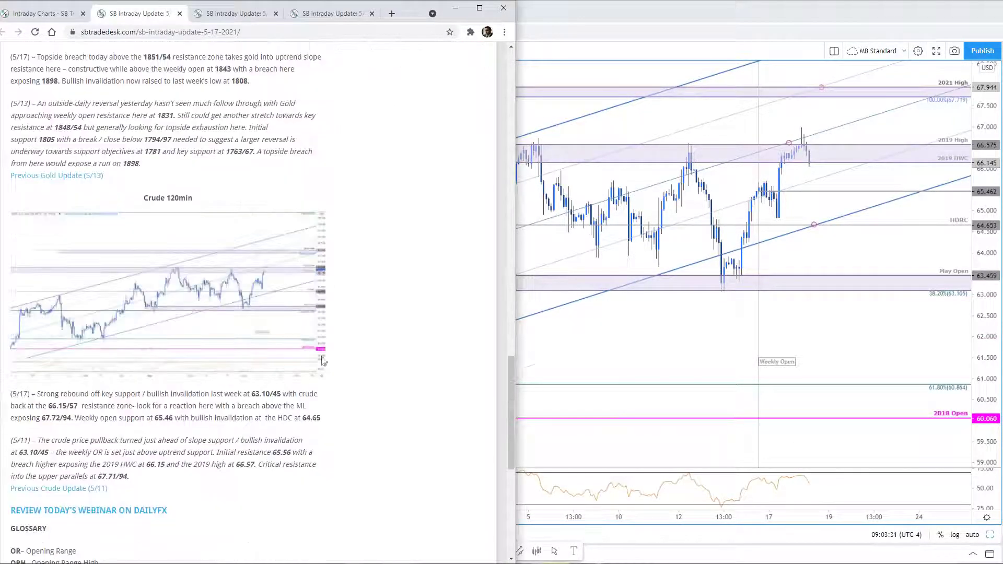
left_click(252, 313)
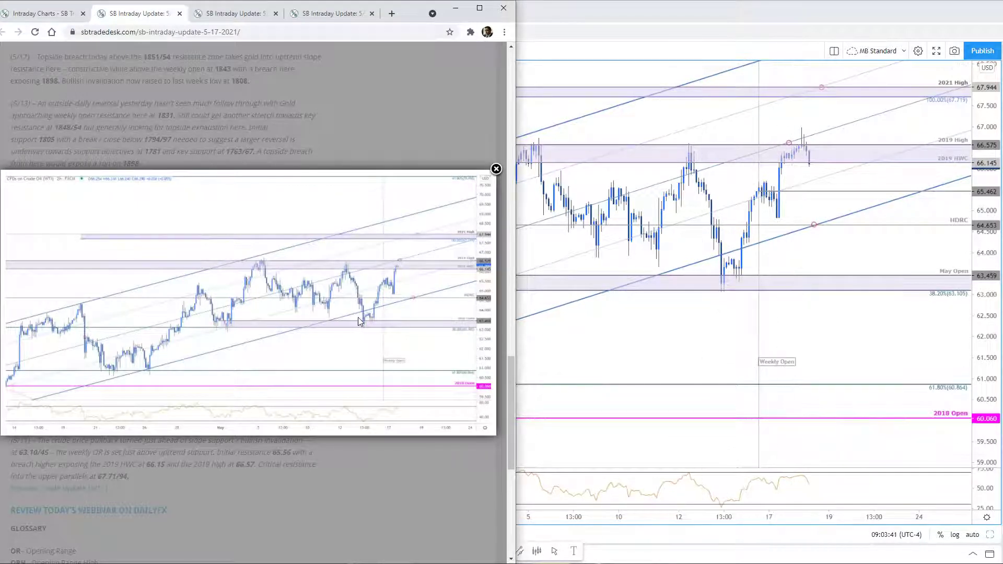
left_click(380, 509)
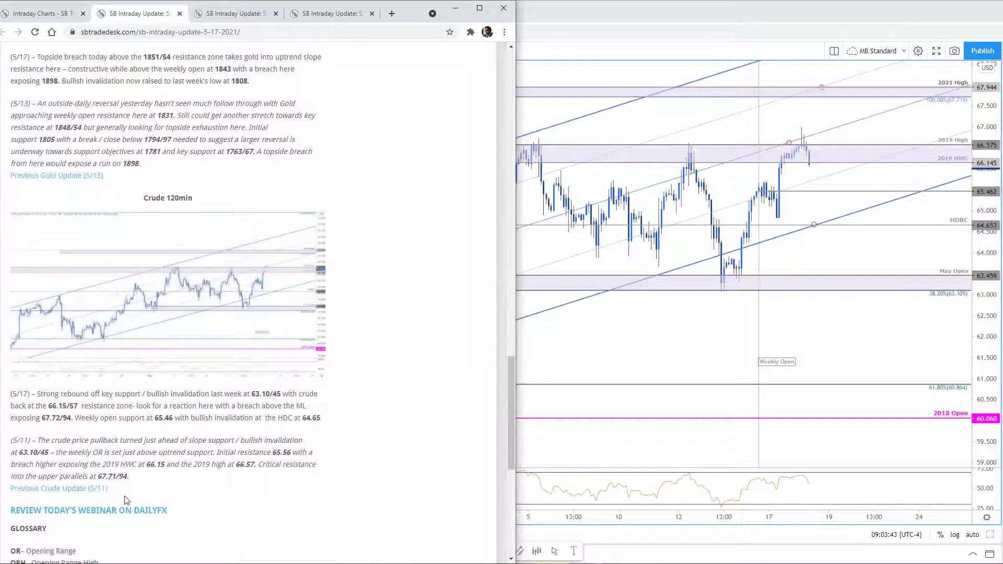
- View the enlarged Crude 120min chart from the previous 5/11 crude update, closing that update when done
left_click(97, 492)
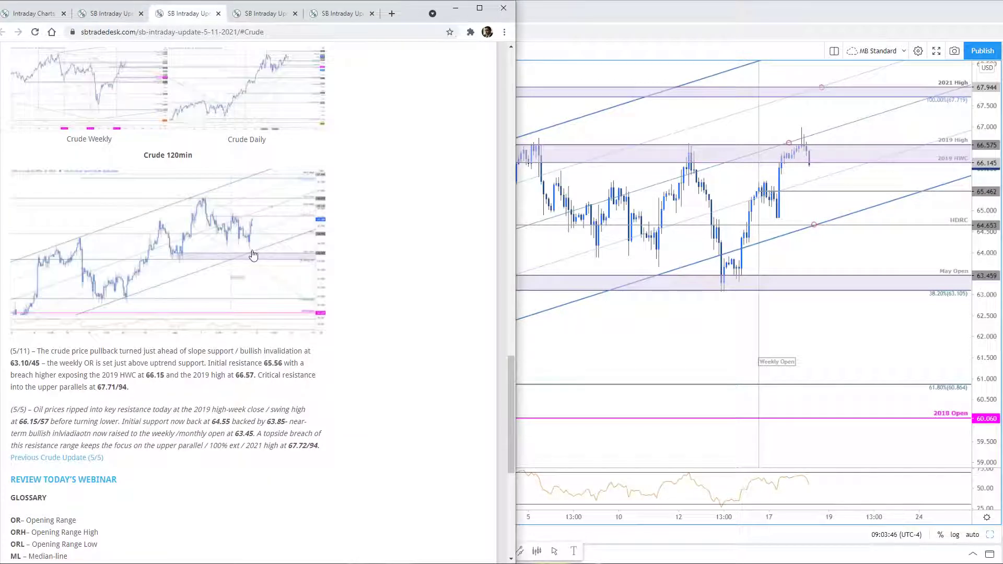
left_click(253, 255)
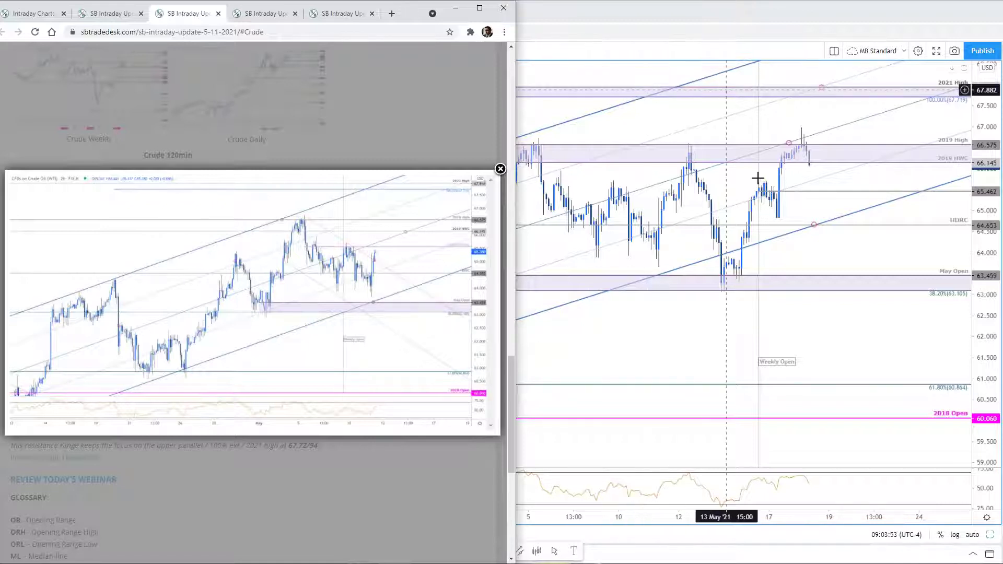
left_click(219, 13)
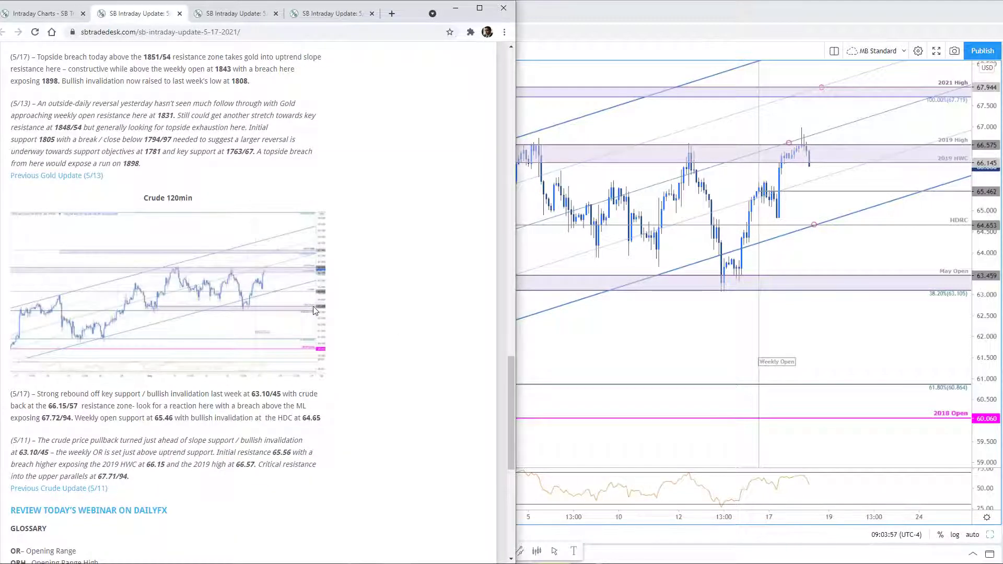
- Compare the enlarged 5/17 Crude 120min chart with the live USOIL 2-hour chart, returning to TradingView
left_click(315, 311)
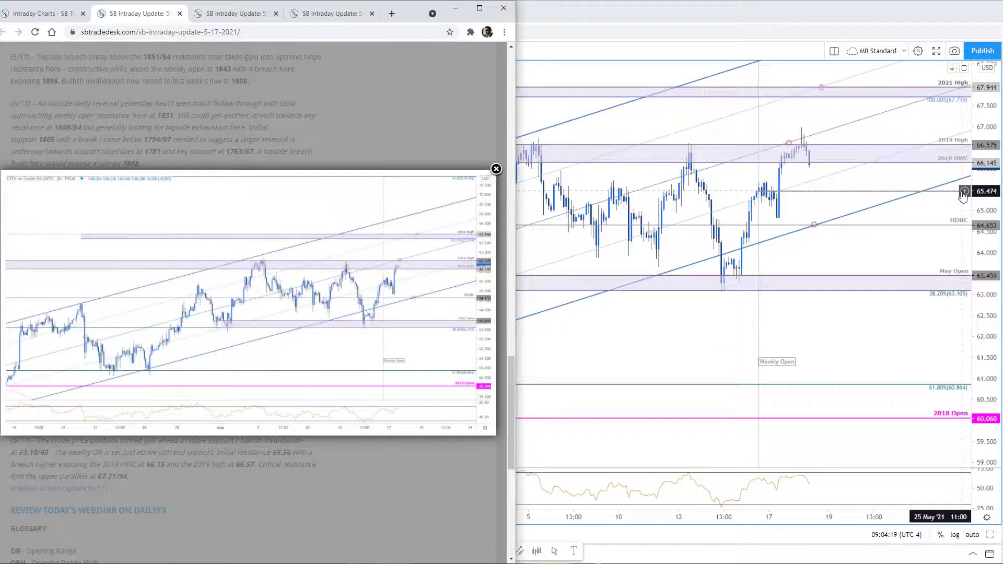
left_click(814, 224)
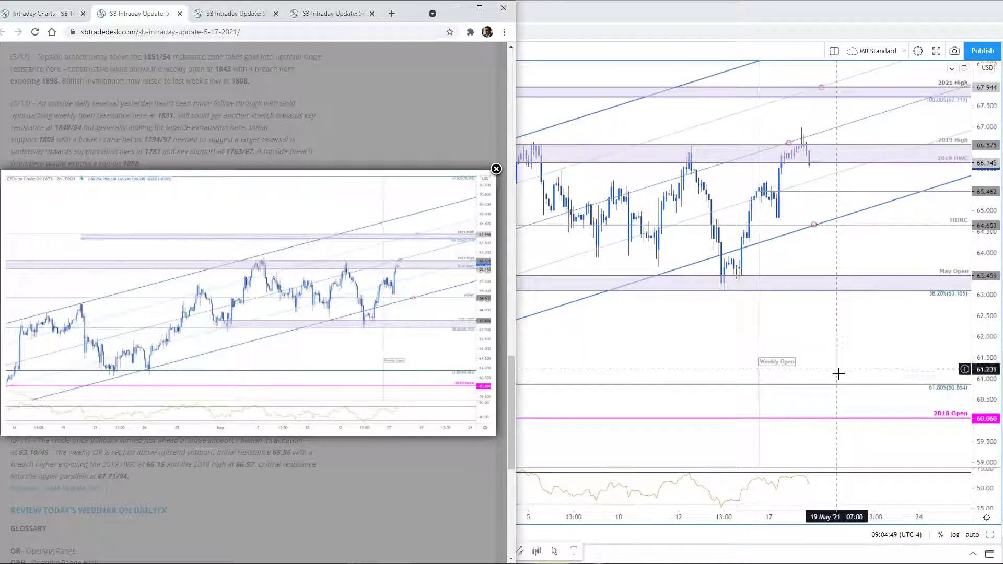
left_click(872, 362)
left_click_drag(872, 362, 836, 376)
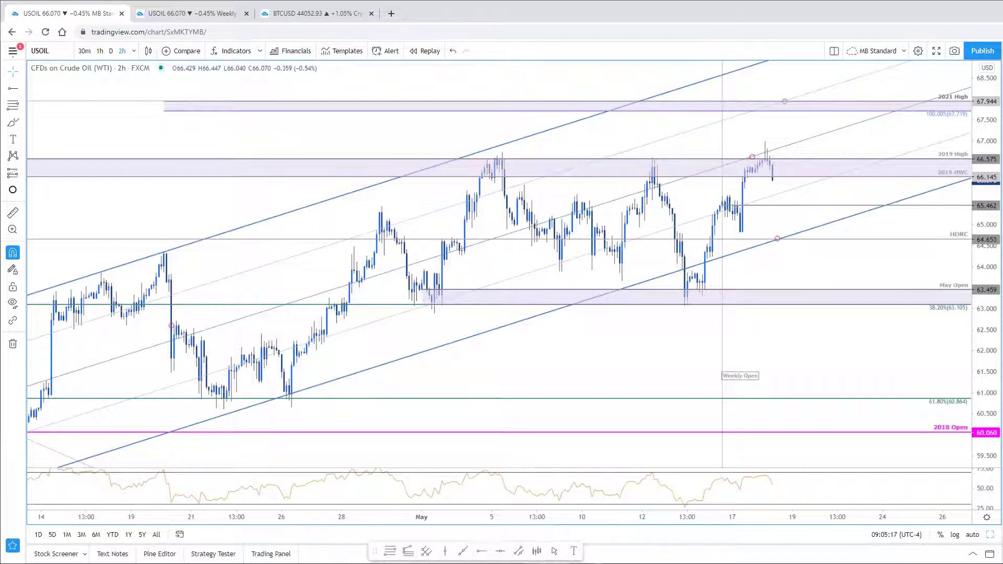
- Switch the 2-hour chart to AUDUSD and widen its price range to include the 78.60% level and April Open
key("space")
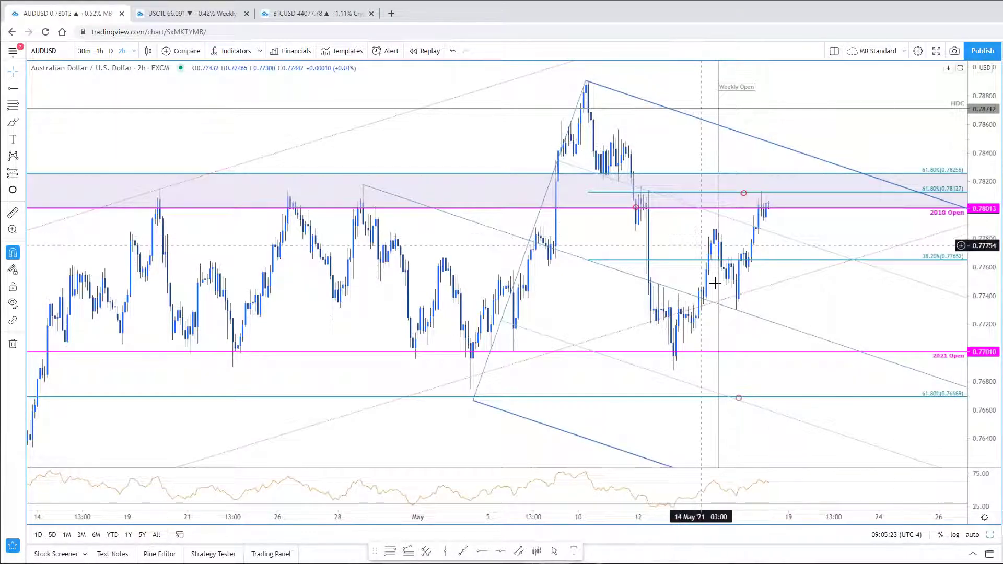
left_click_drag(985, 190, 985, 225)
- Close the 5/17 update in SB Trade Desk and view the enlarged AUDUSD 120min chart from the 5/13/2021 update
key("alt+Tab")
scroll(235, 209, "down", 5)
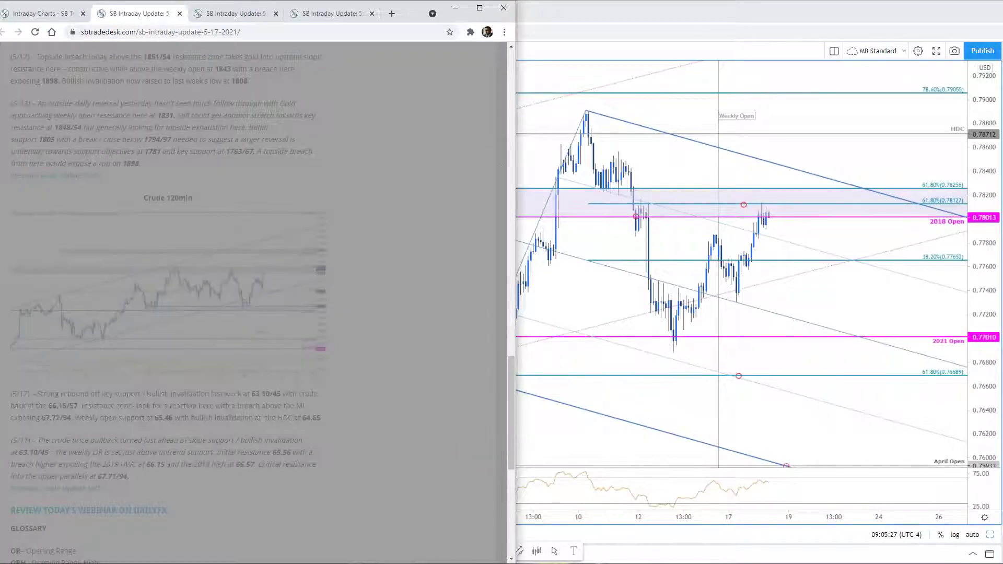
left_click(179, 13)
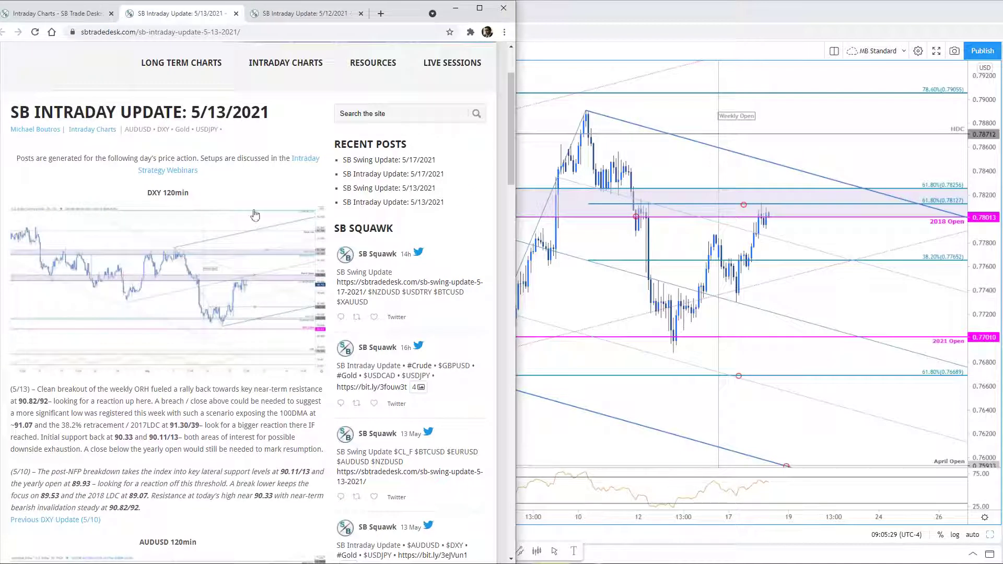
scroll(281, 354, "down", 6)
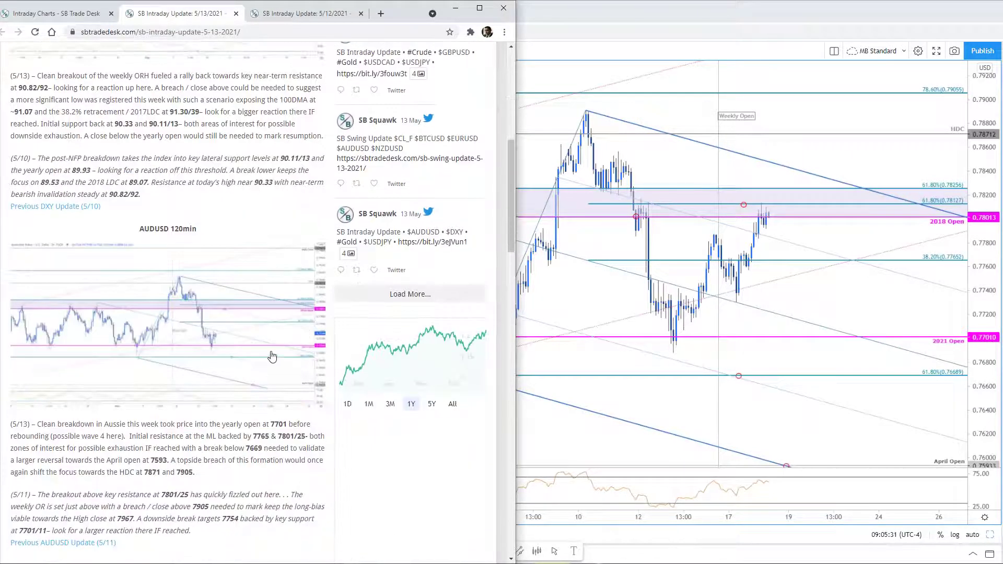
left_click(249, 303)
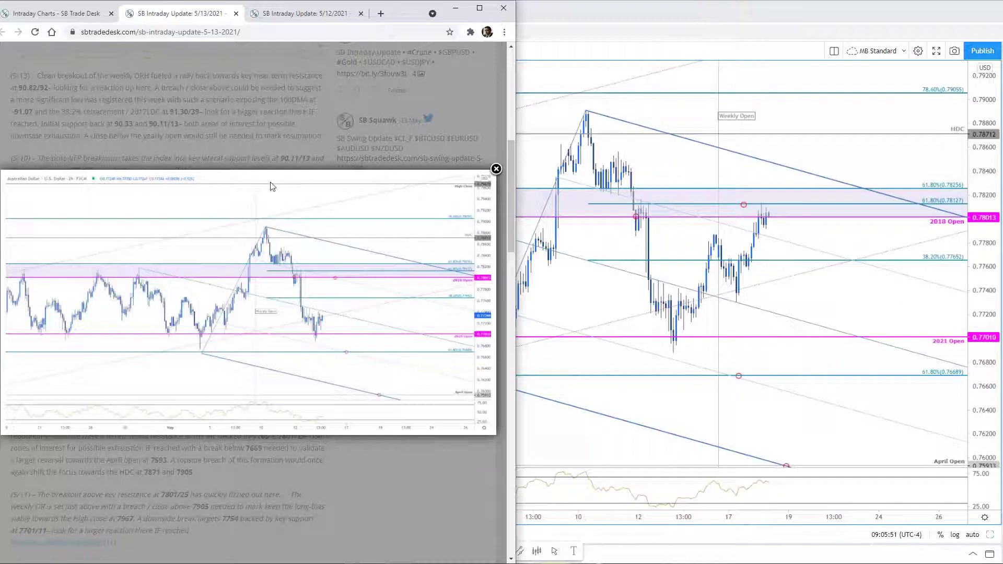
left_click_drag(217, 30, 286, 384)
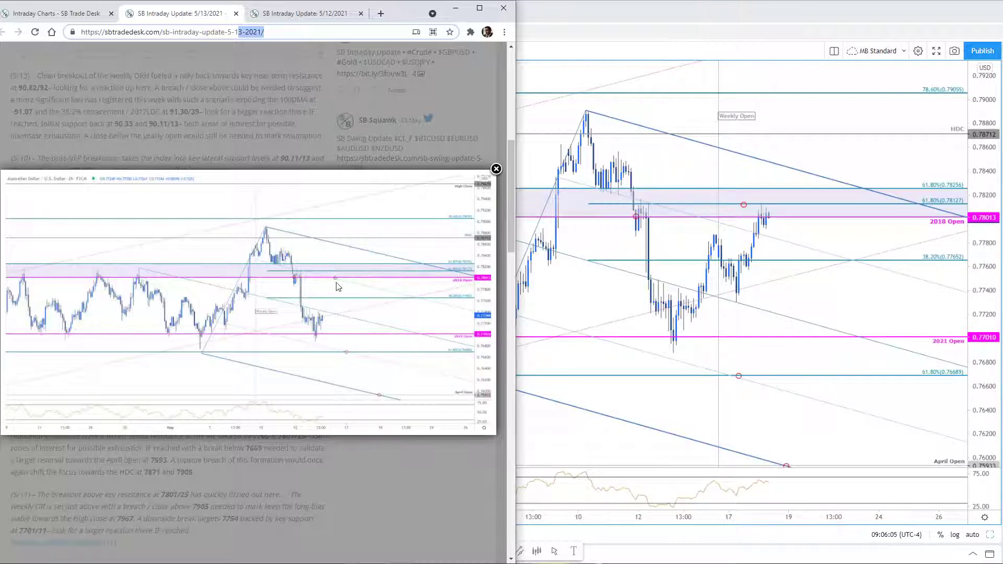
left_click(380, 143)
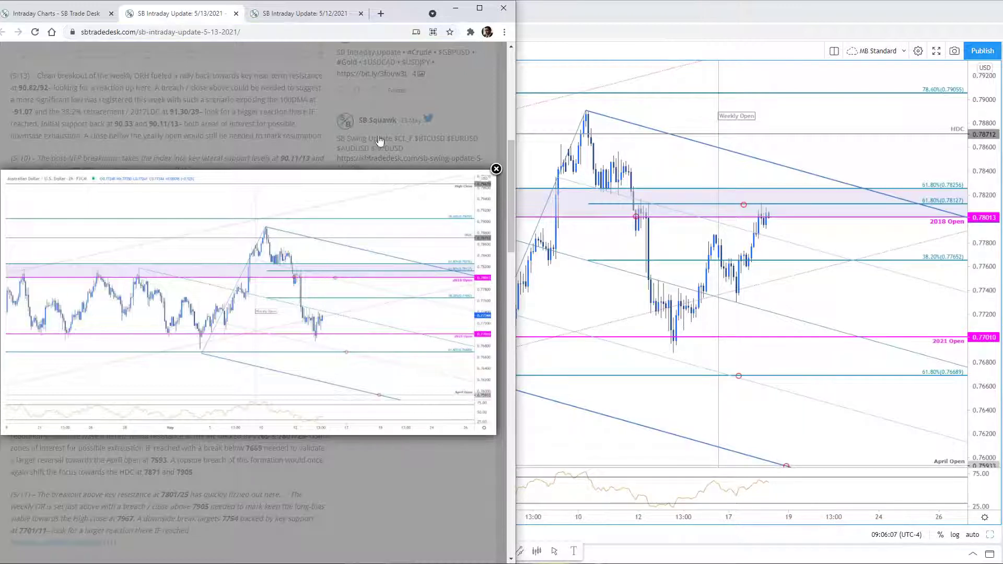
- Return to TradingView and examine the AUDUSD weekly chart with price history back to 2017
key("alt+Tab")
left_click(150, 19)
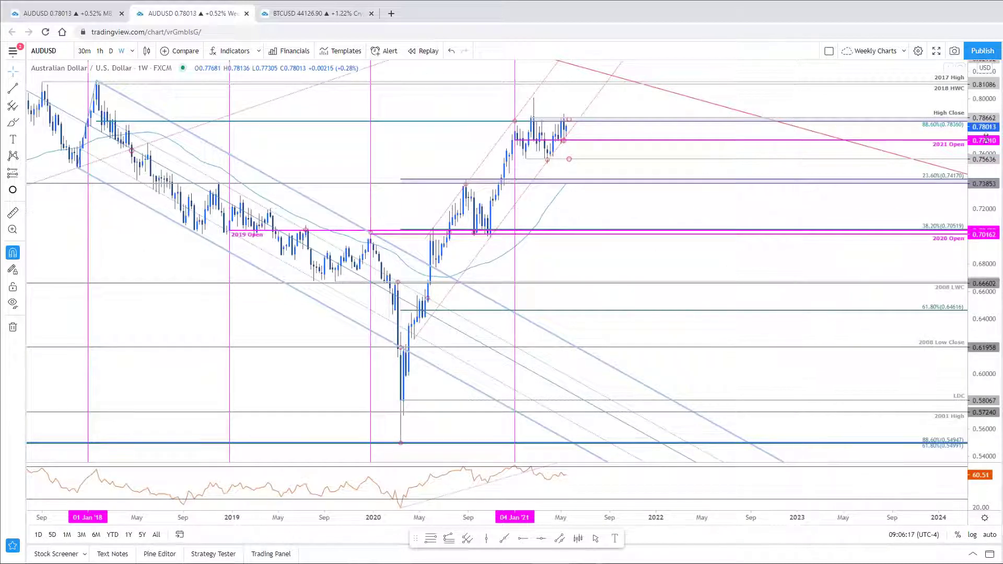
left_click_drag(567, 259, 671, 268)
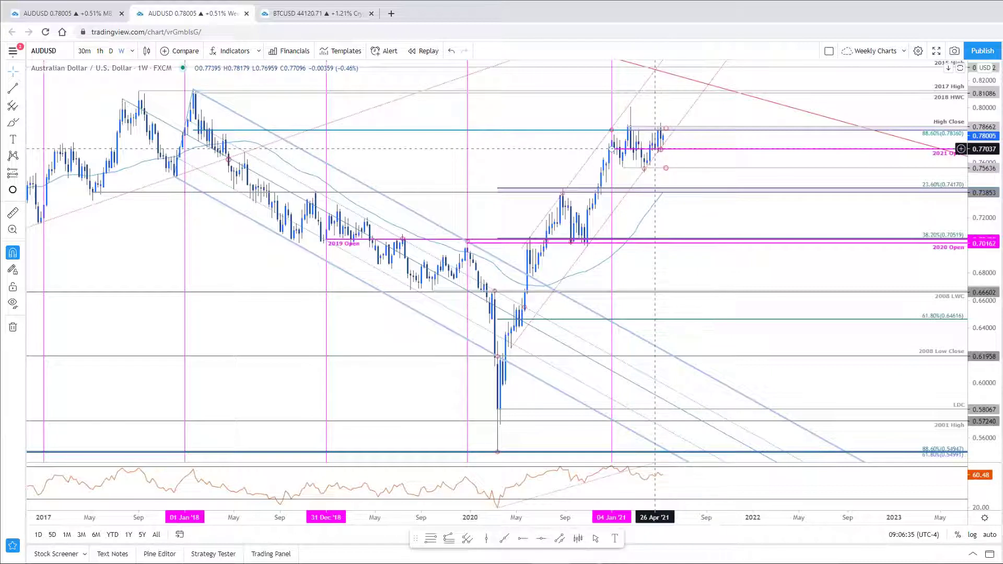
- Show the AUDUSD daily chart at full size with price history back to March 2020 and a wider price range
left_click(63, 13)
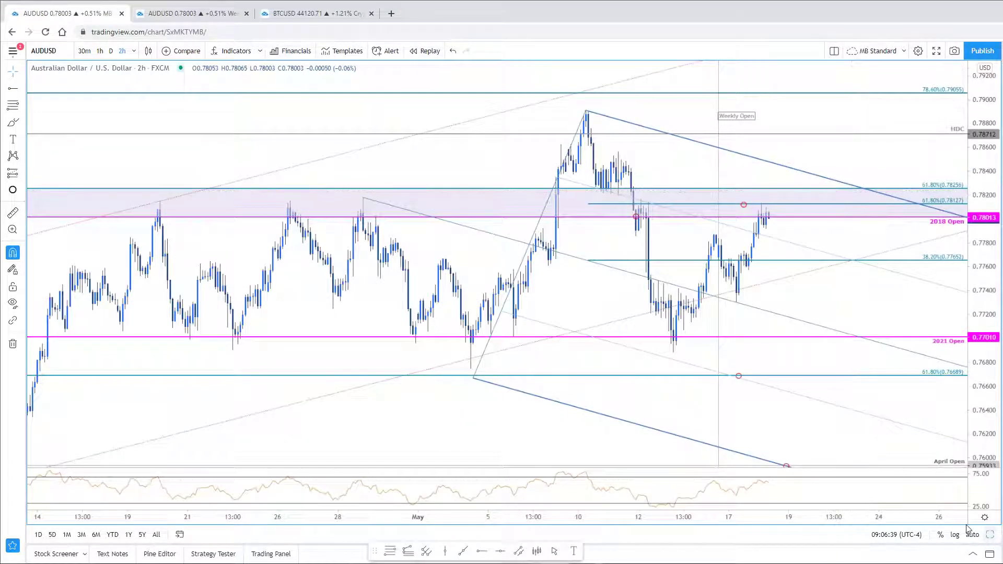
key("alt+Return")
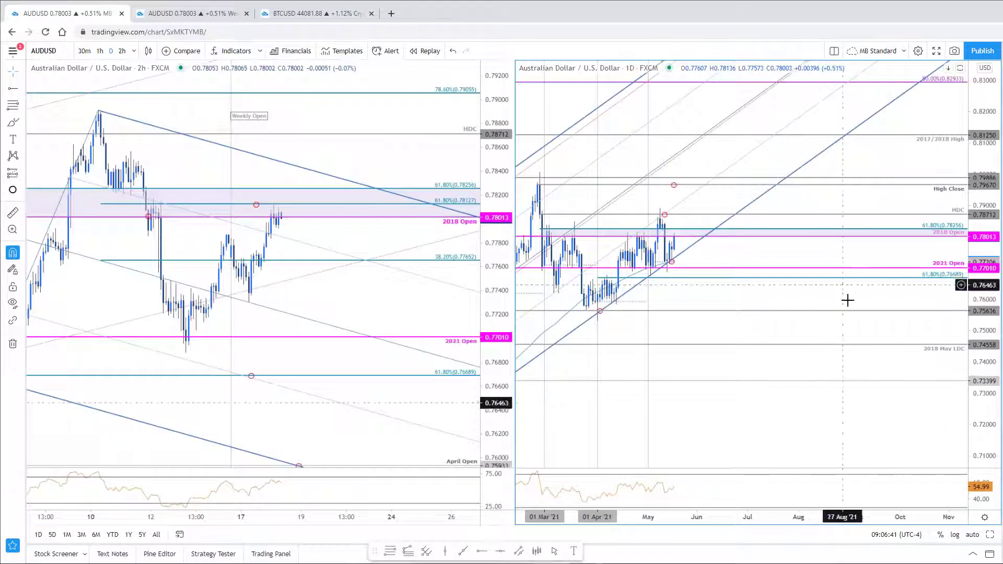
key("alt+Return")
left_click_drag(661, 294, 750, 251)
left_click_drag(985, 246, 985, 267)
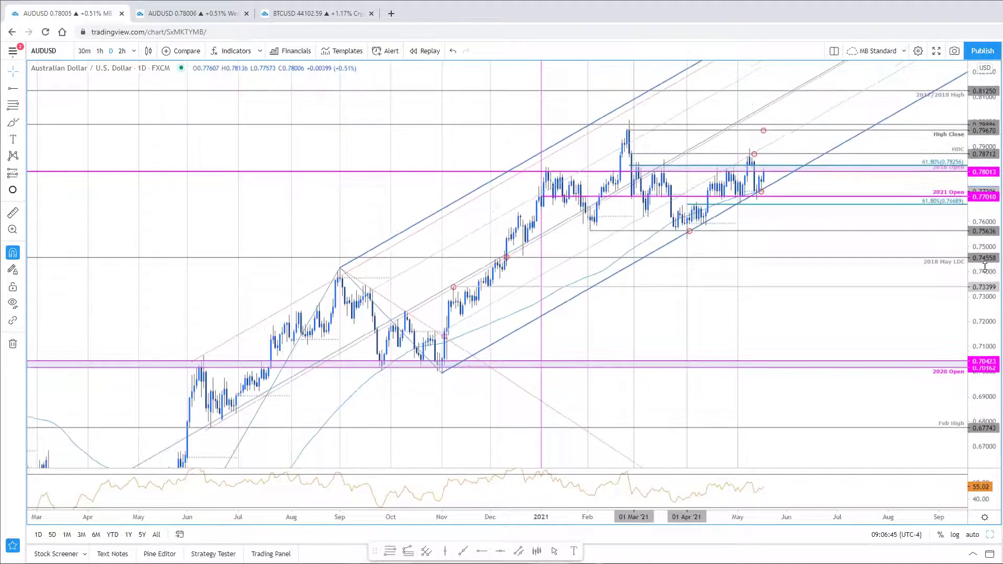
- Tighten the AUDUSD daily chart's price range to about 0.69–0.81 and bring the June 2020 to October 2021 range into view
left_click_drag(824, 322, 757, 365)
left_click_drag(985, 368, 979, 301)
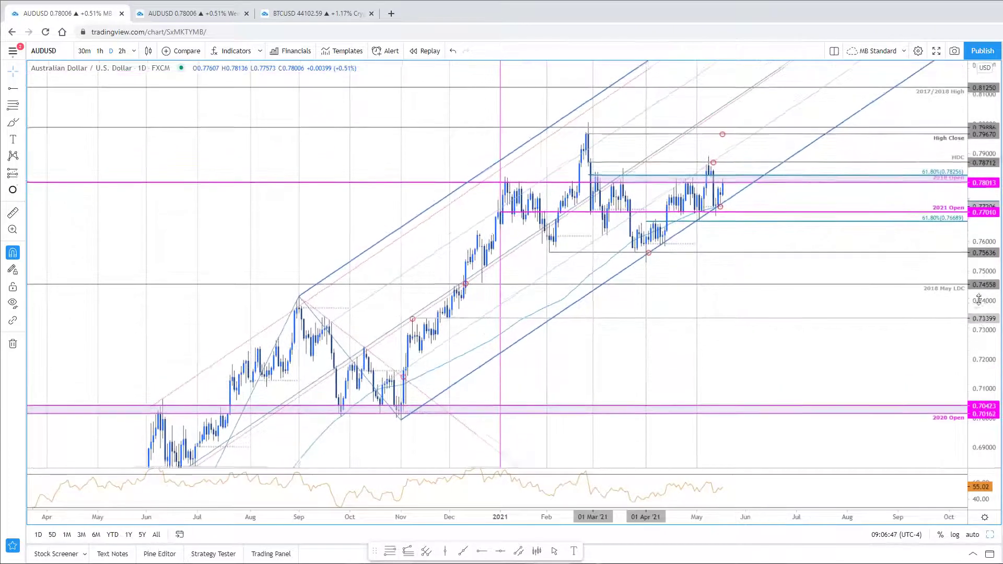
scroll(945, 298, "up", 2)
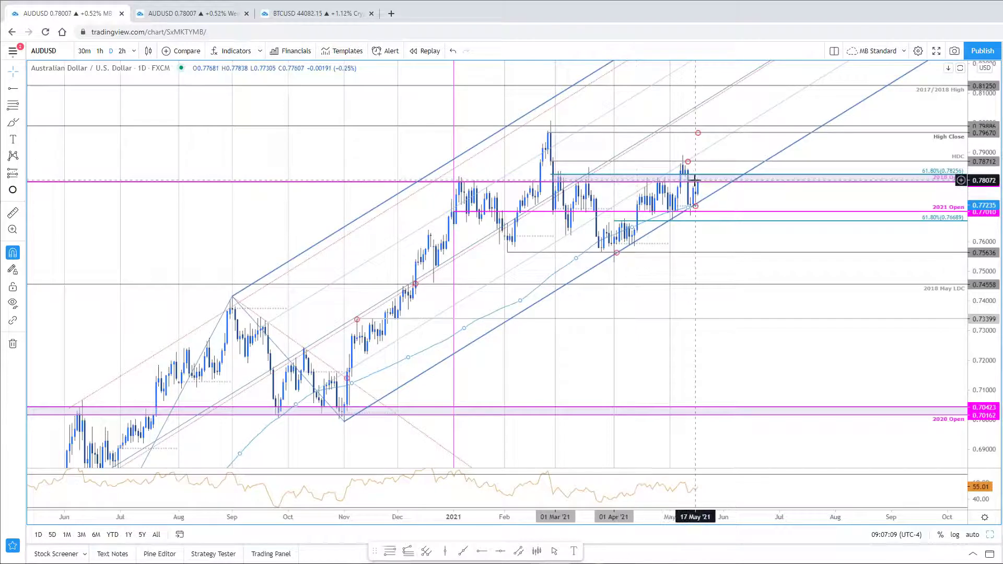
- Show the AUDUSD 2-hour chart at full size and examine price action from late April around the 2018 Open and 61.80% levels
left_click(991, 534)
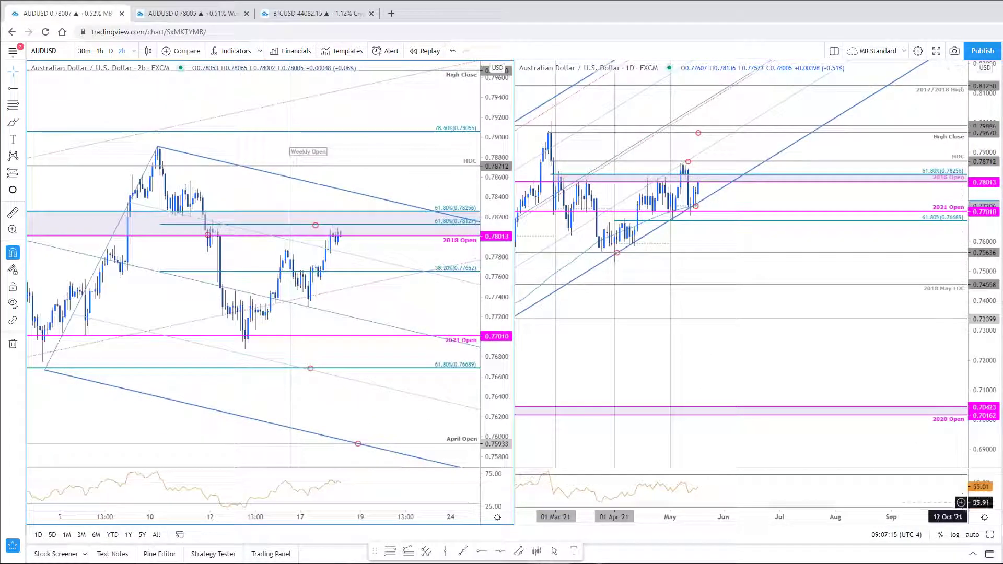
key("alt+Return")
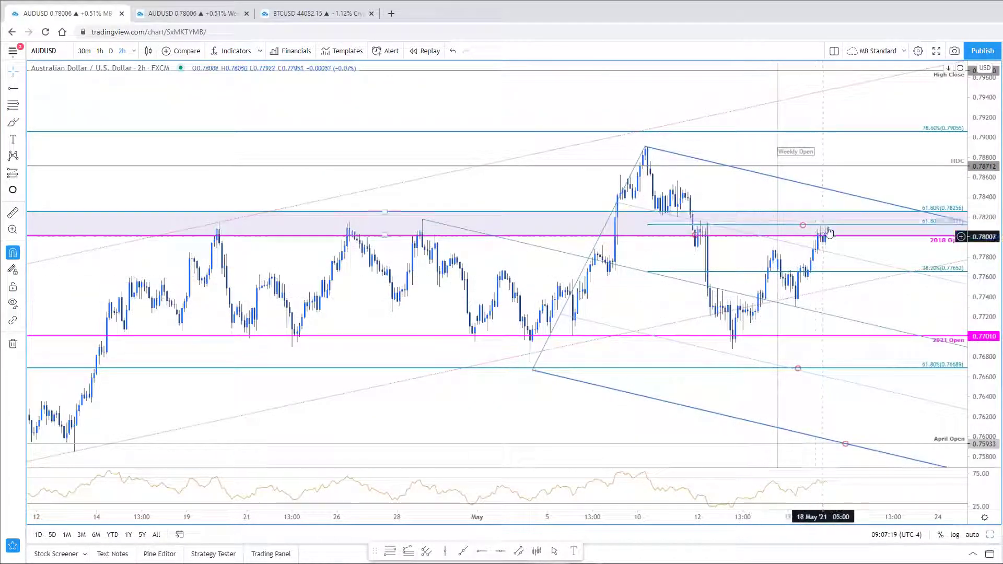
scroll(831, 240, "right", 5)
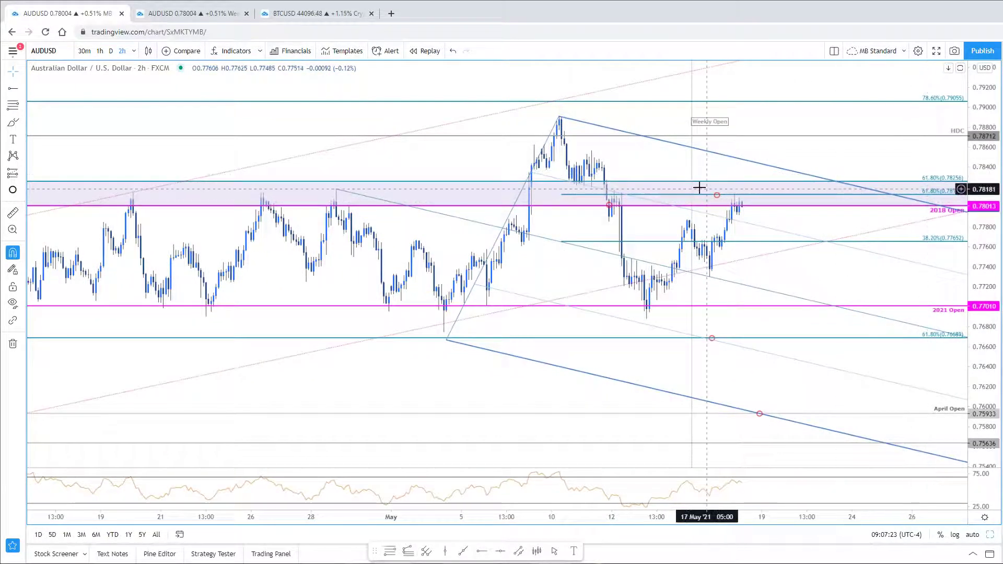
left_click(679, 194)
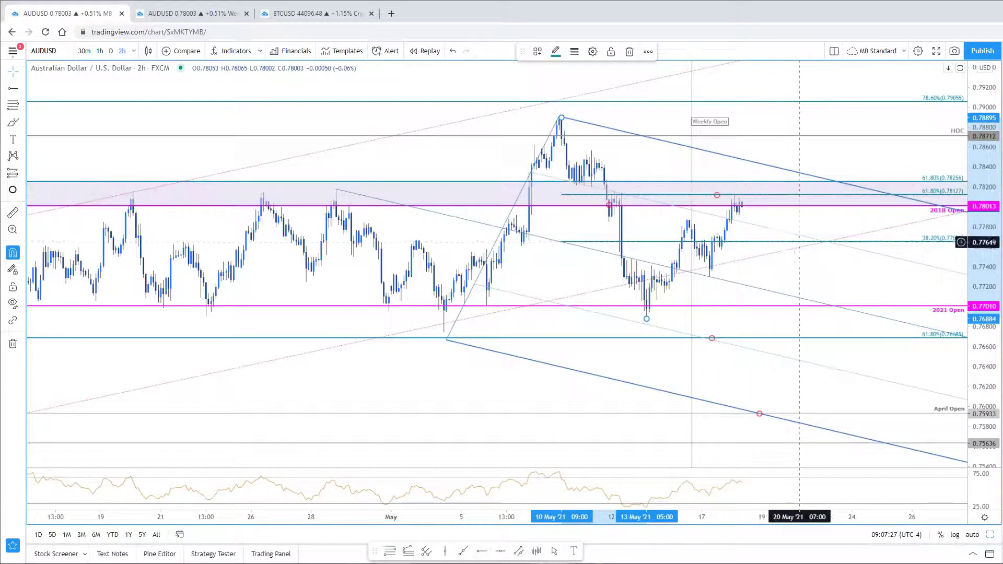
scroll(543, 207, "down", 1)
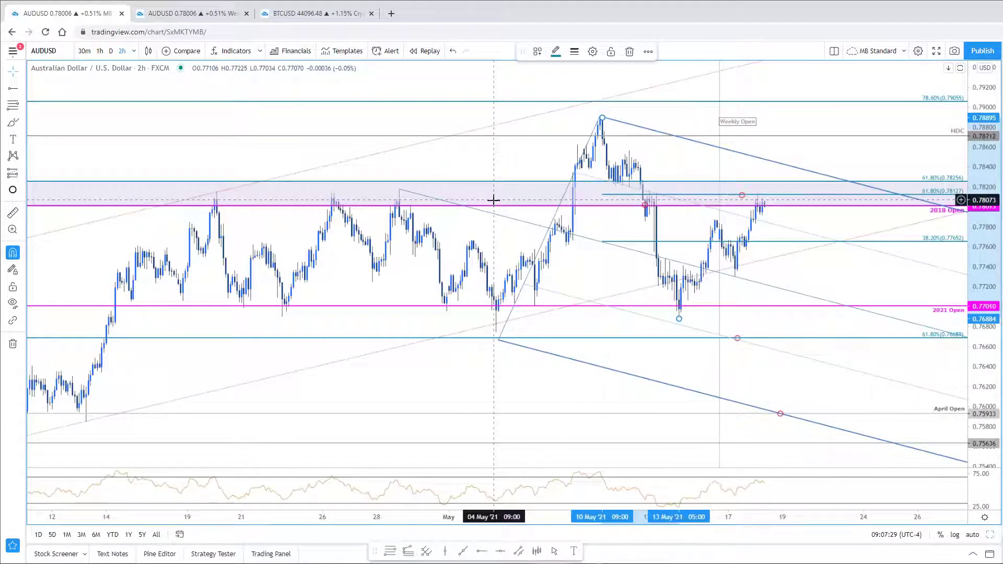
left_click_drag(833, 280, 750, 287)
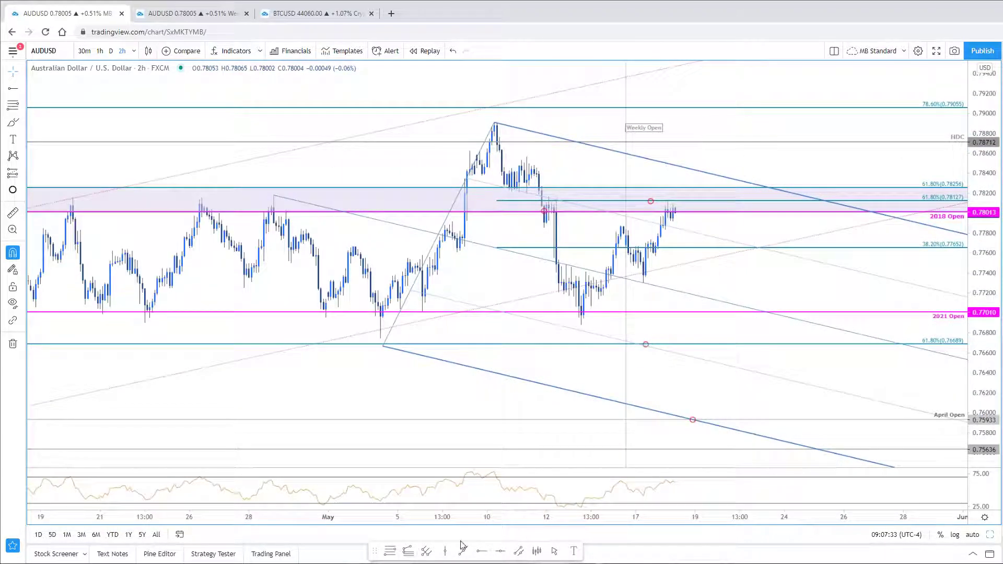
- Draw a trend-based Fibonacci extension from the 13 May low (0.76883) to the 14 May high (0.77874) and the 17 May low (0.77305)
left_click(408, 552)
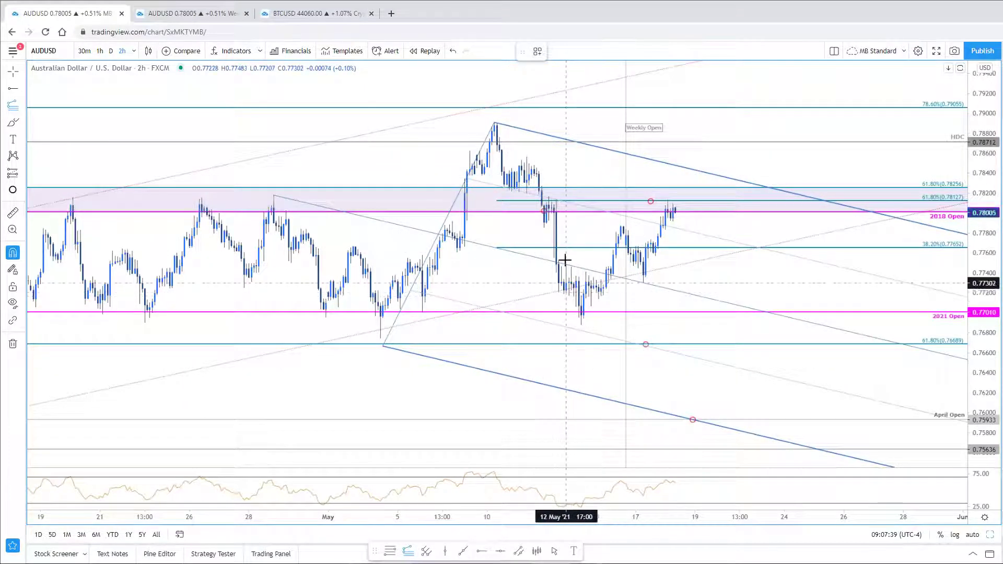
left_click(580, 336)
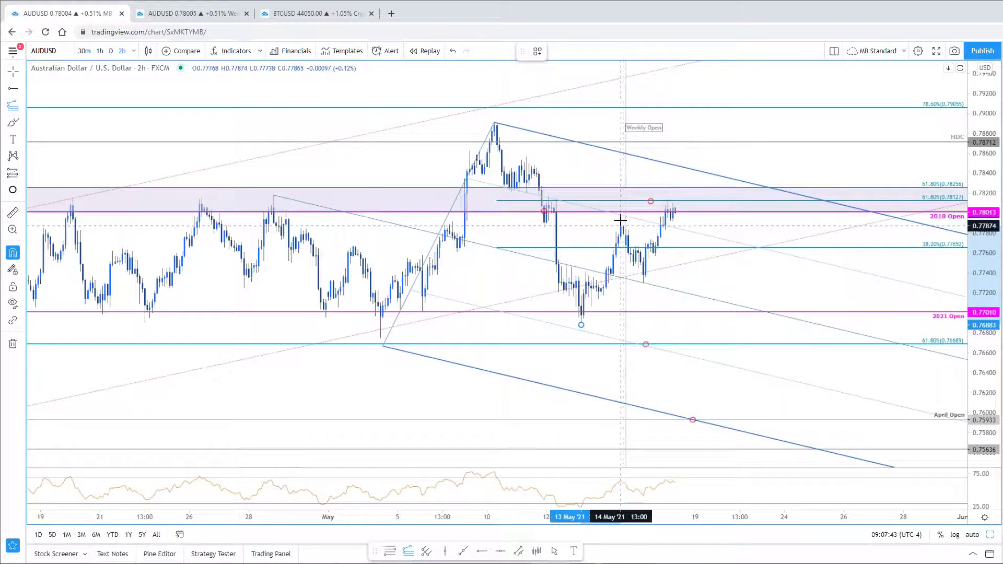
left_click(642, 299)
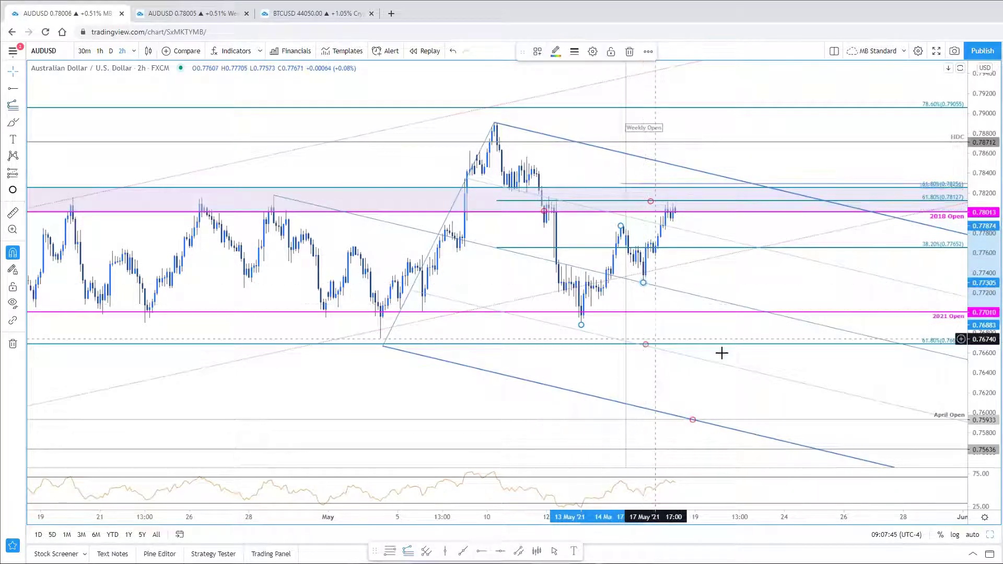
- Adjust the settings of the new Fibonacci extension on the AUDUSD 2-hour chart and apply them
double_click(890, 189)
left_click(651, 541)
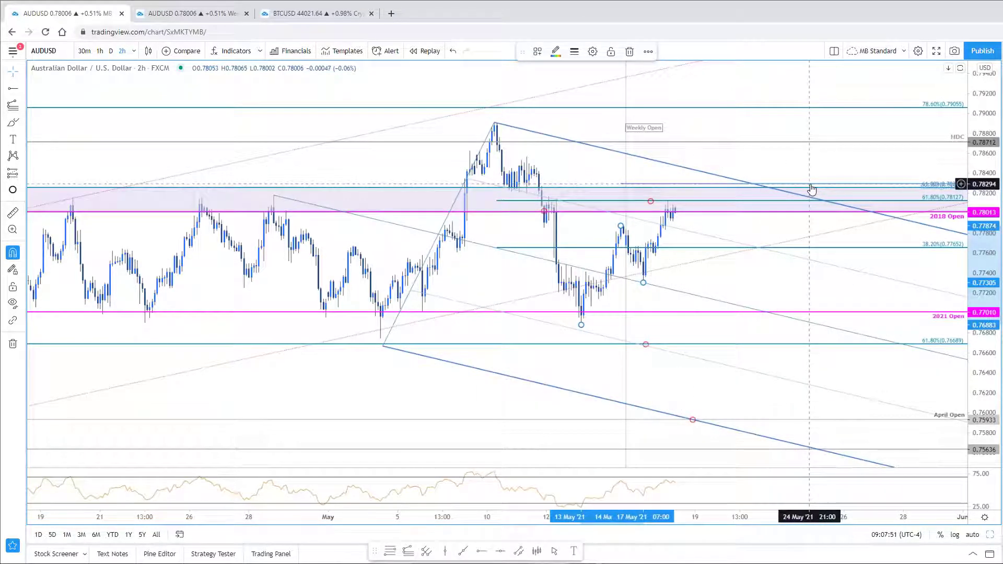
double_click(811, 190)
scroll(598, 517, "down", 2)
left_click(598, 481)
left_click(603, 501)
left_click(647, 539)
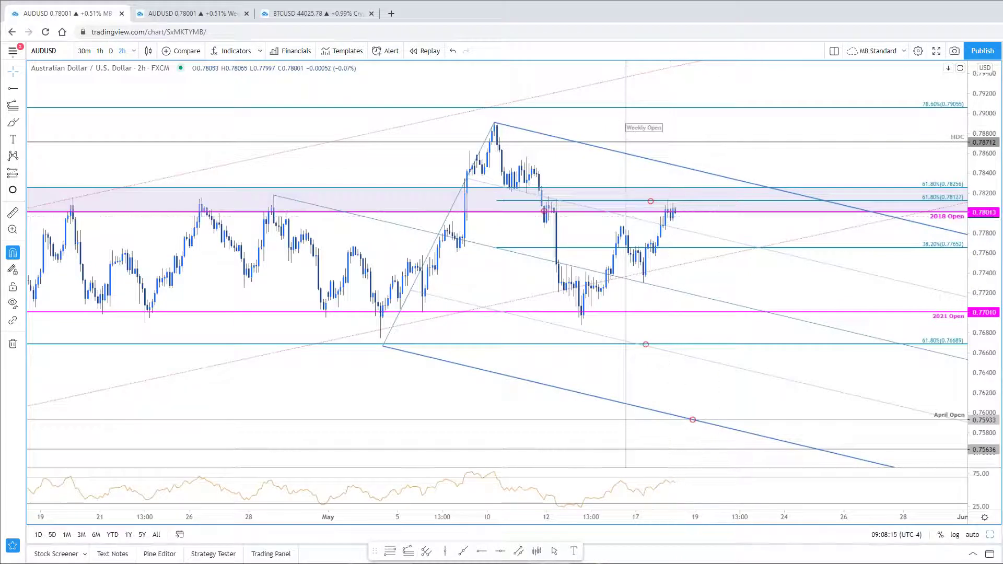
- Restore the split layout and move the daily chart's High Close circle marker to the rising channel line in early June
left_click(991, 536)
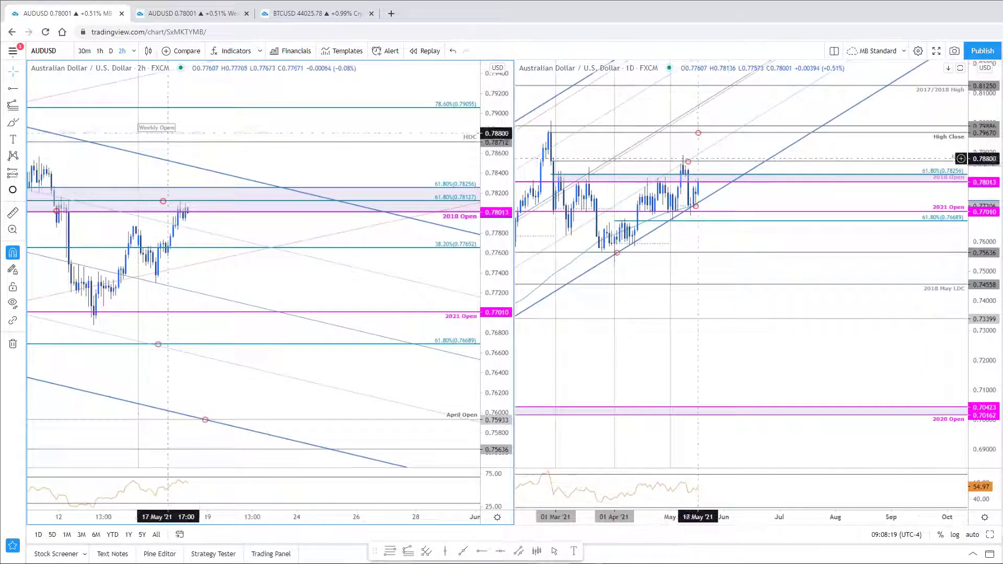
left_click(699, 130)
mouse_move(700, 128)
left_mouse_down()
mouse_move(696, 137)
mouse_move(732, 133)
left_mouse_up()
- Widen the AUDUSD 2-hour chart's price range to include the High Close and 0.75000, with history back to early May
left_click(425, 334)
scroll(426, 334, "down", 2)
left_click_drag(486, 258, 569, 267)
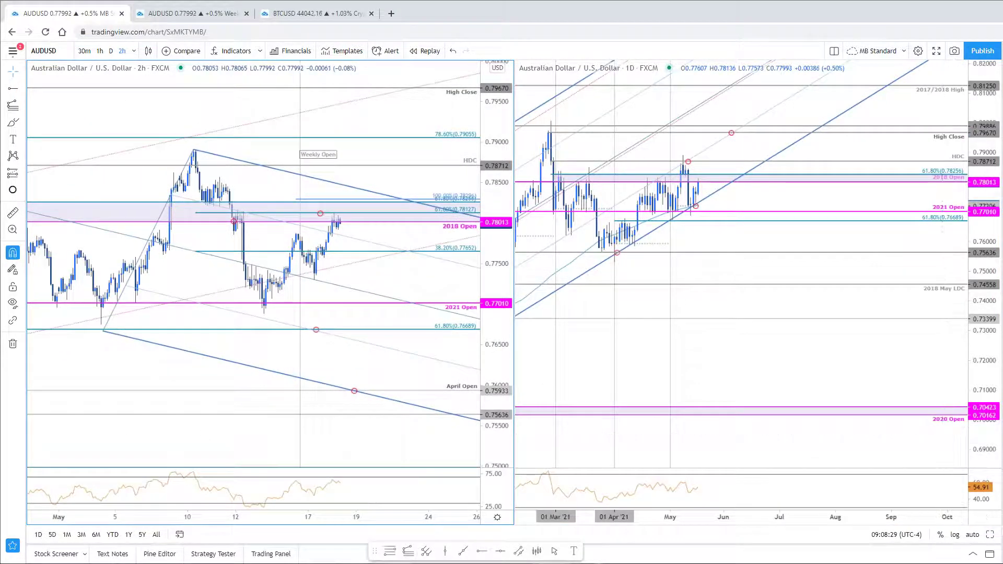
- Show the 2-hour chart at full size and switch it to NZDUSD, leaving space ahead of the latest price
left_click(990, 538)
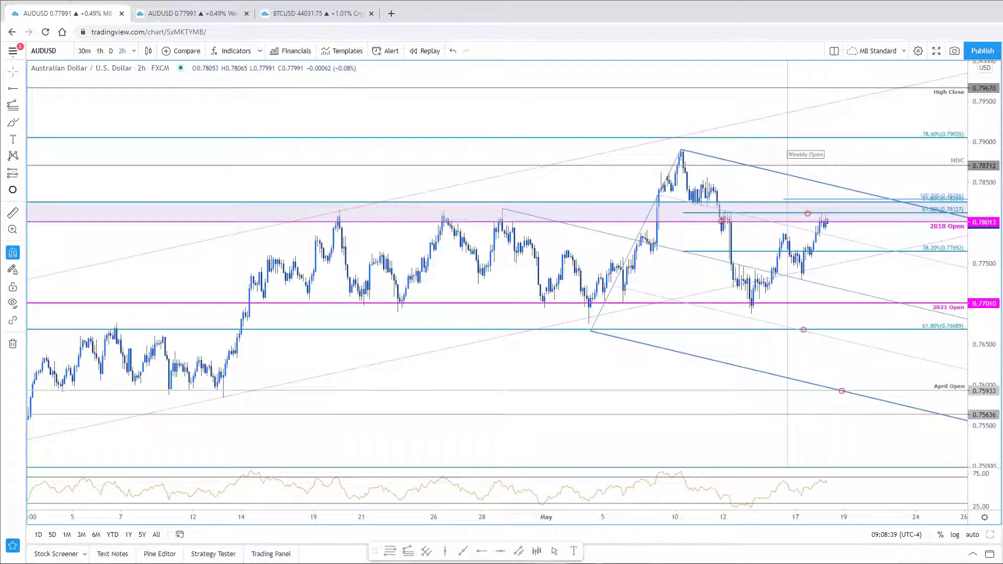
key("space")
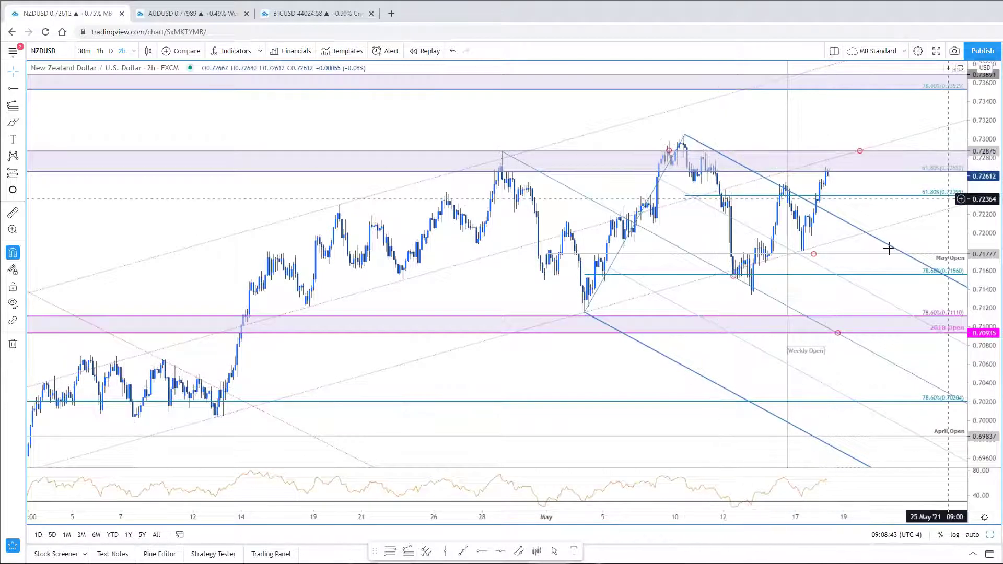
left_click_drag(757, 129, 665, 119)
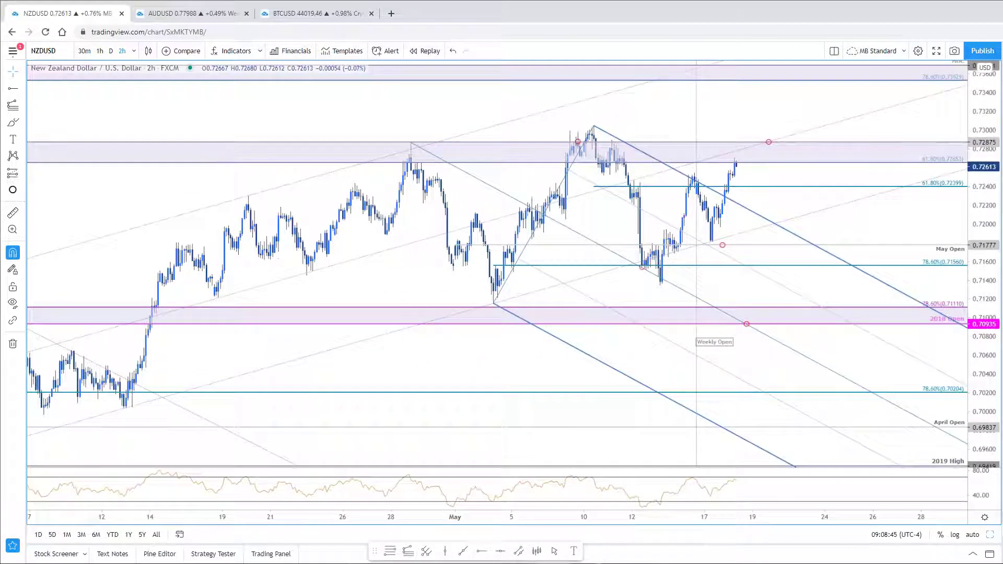
- Switch to SB Trade Desk, open the 5/12/2021 intraday update and enlarge its NZDUSD 120min chart
key("alt+Tab")
scroll(308, 428, "down", 15)
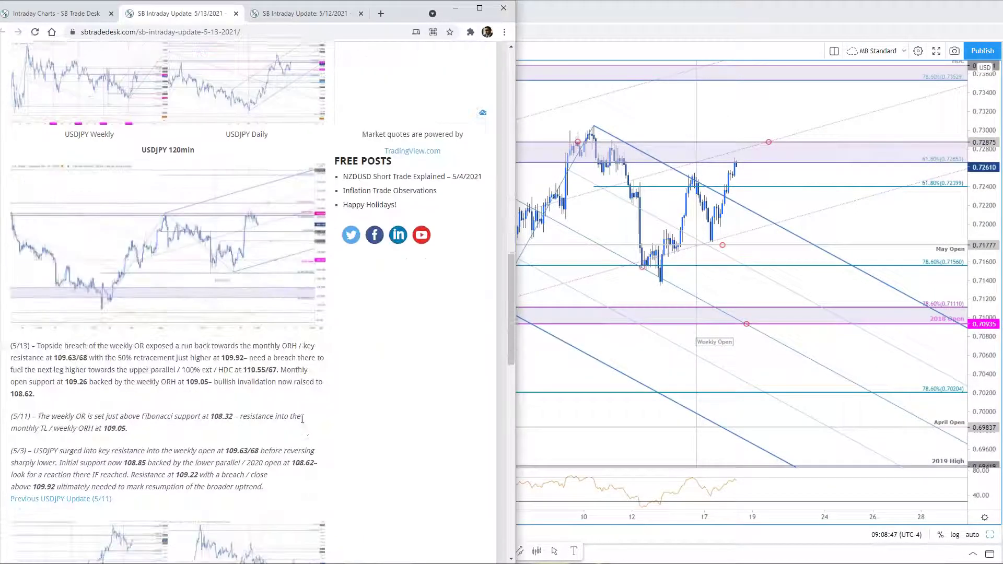
scroll(308, 427, "down", 6)
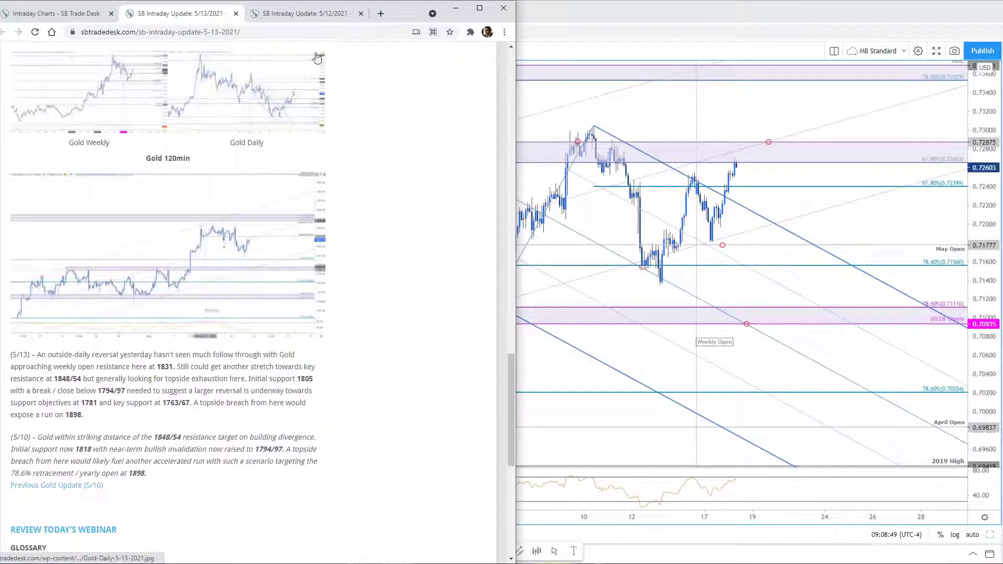
left_click(324, 14)
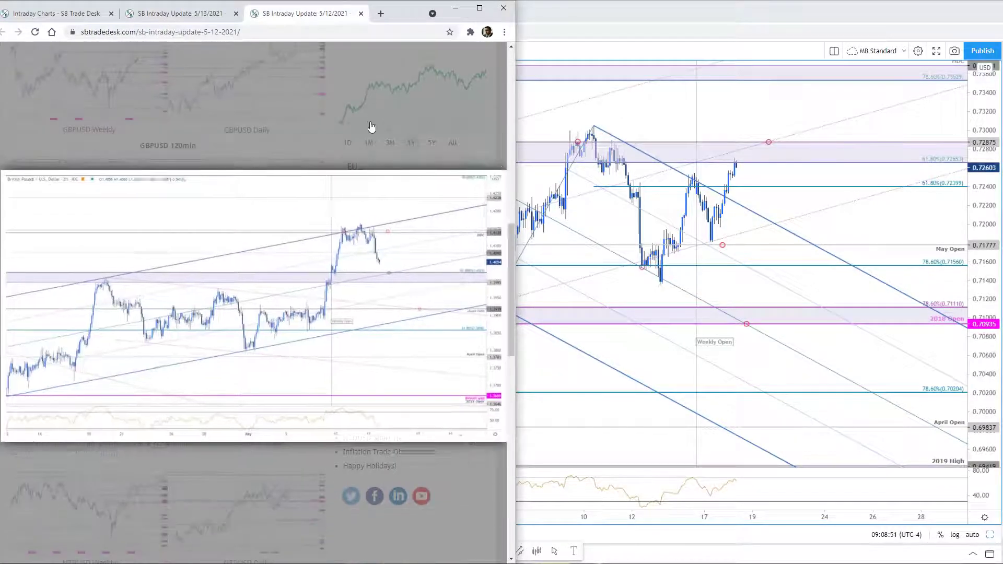
left_click(371, 130)
scroll(373, 158, "down", 10)
left_click(298, 313)
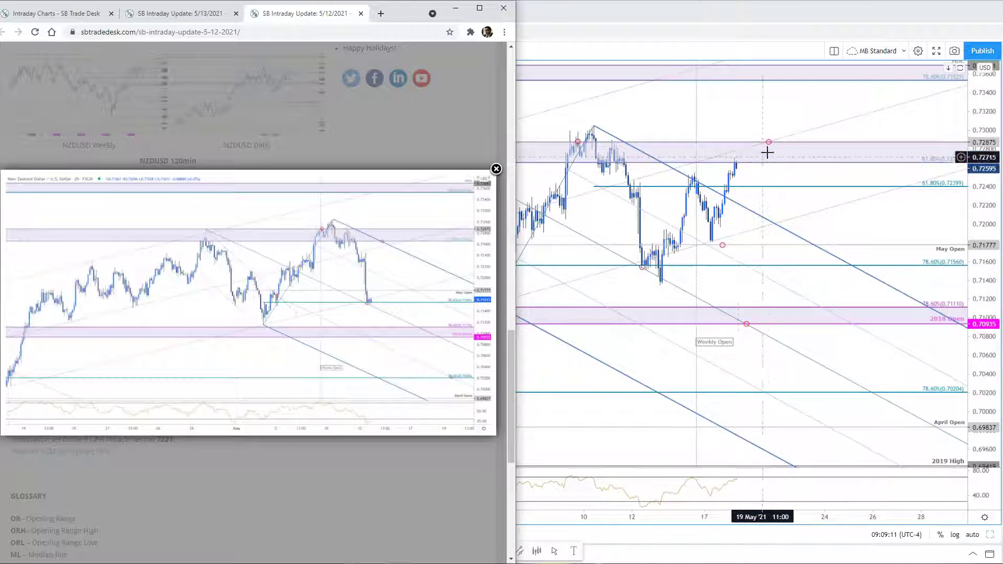
- Return to TradingView and delete the descending NZDUSD pitchfork anchored on 28 April, 4 May and 10 May
left_click(749, 208)
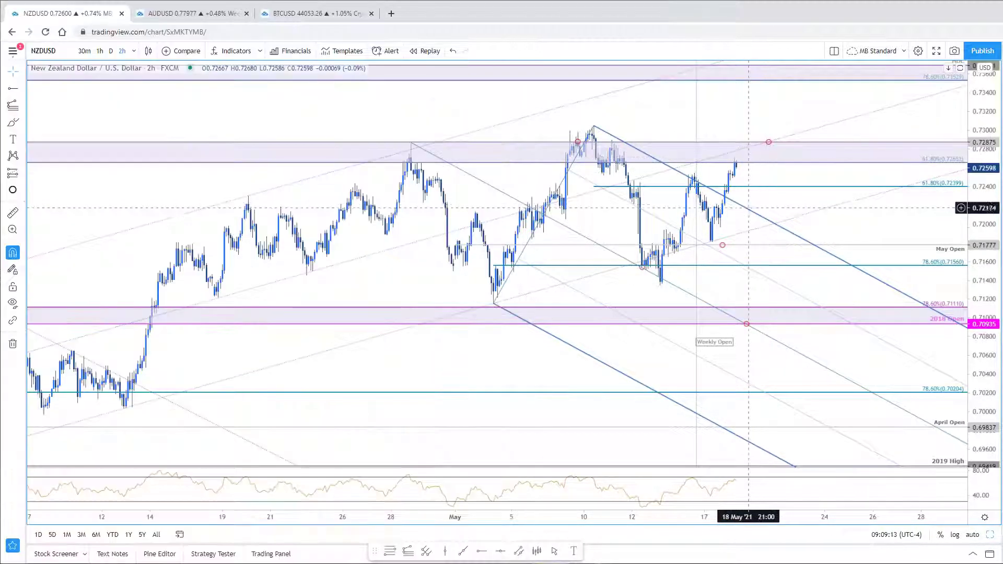
left_click(749, 211)
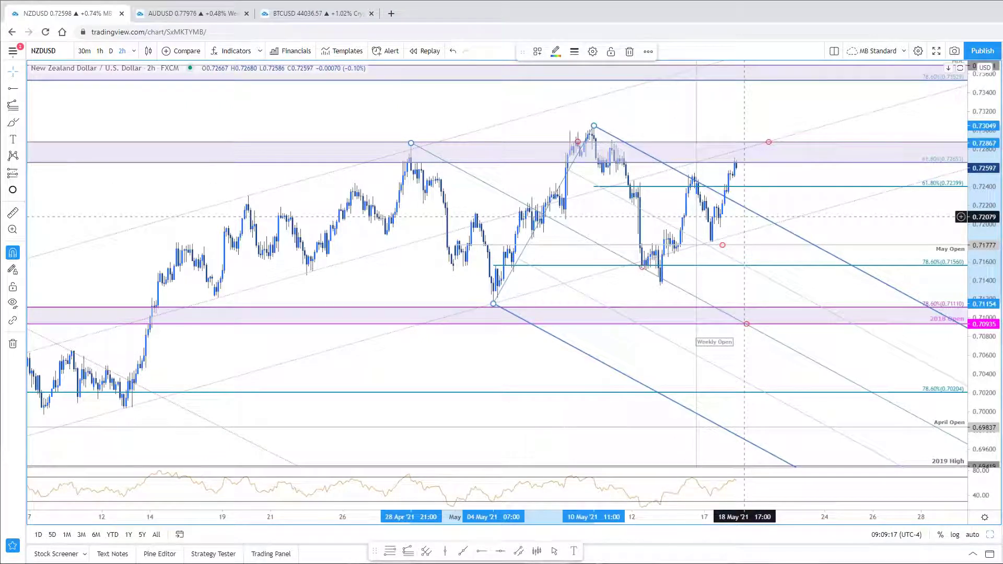
left_click(745, 216)
- Examine the NZDUSD 2-hour chart back to late February with a wider price range showing the HDC and 2019 High levels
scroll(836, 272, "down", 5)
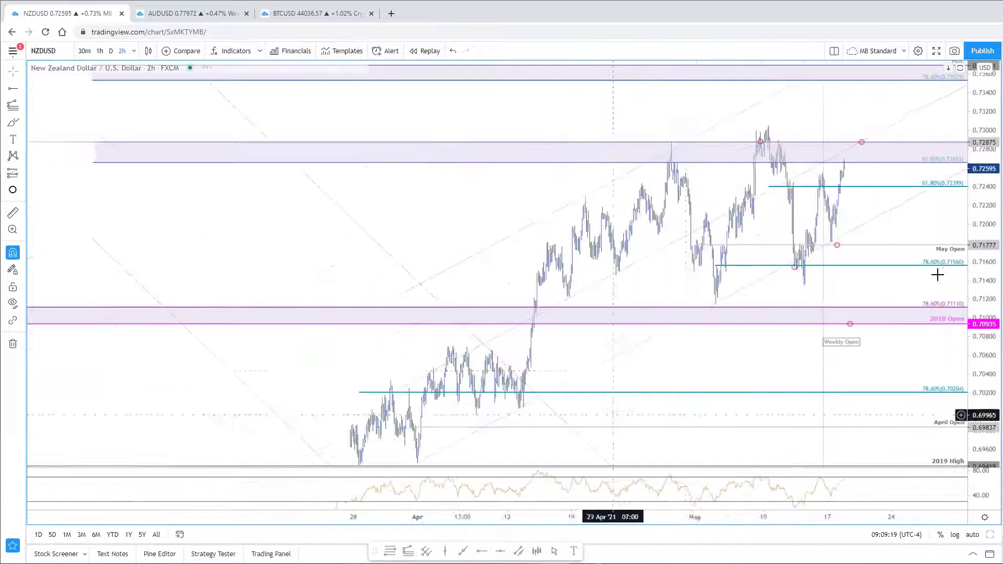
scroll(727, 424, "up", 3)
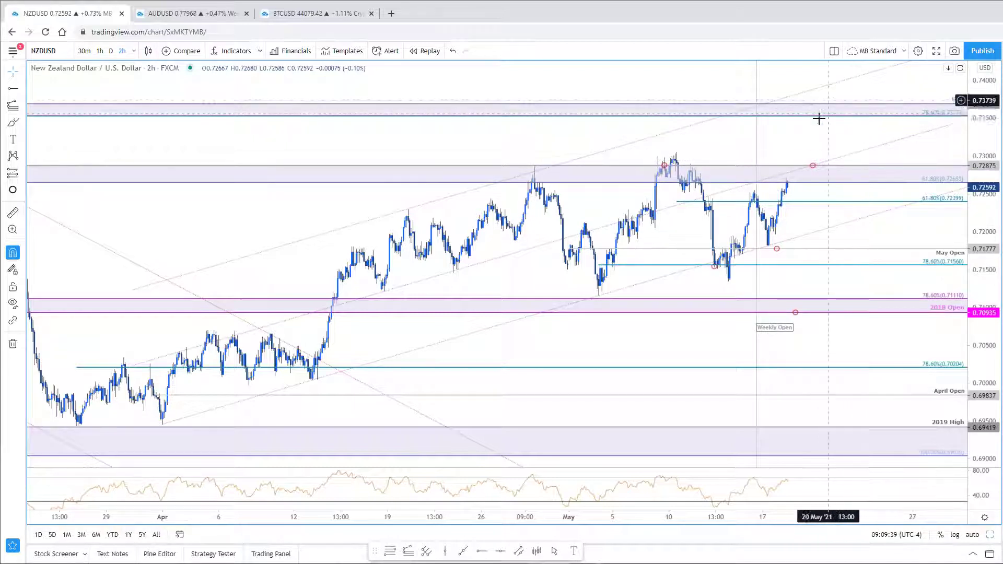
scroll(817, 187, "down", 5)
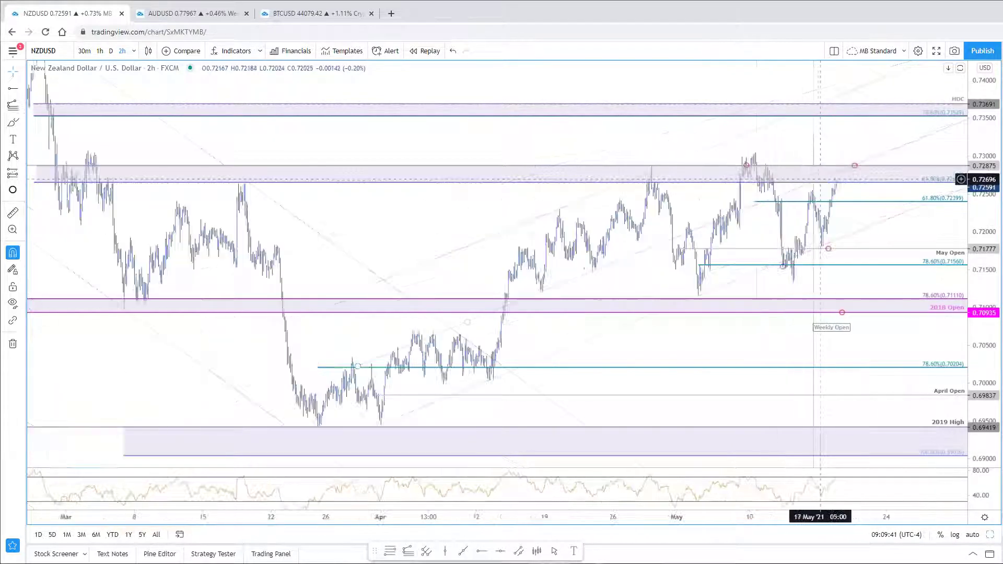
scroll(826, 183, "up", 4)
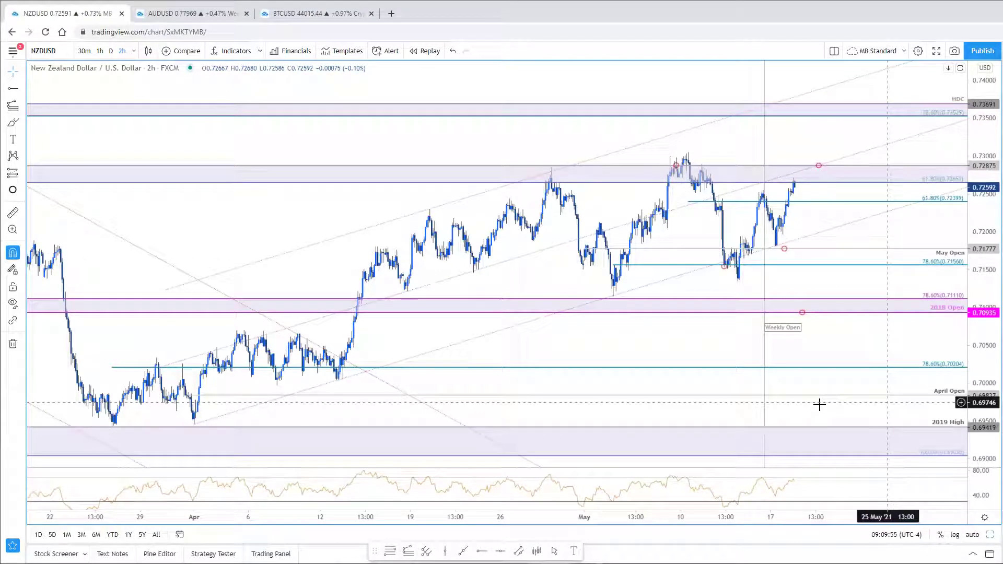
scroll(717, 390, "up", 2)
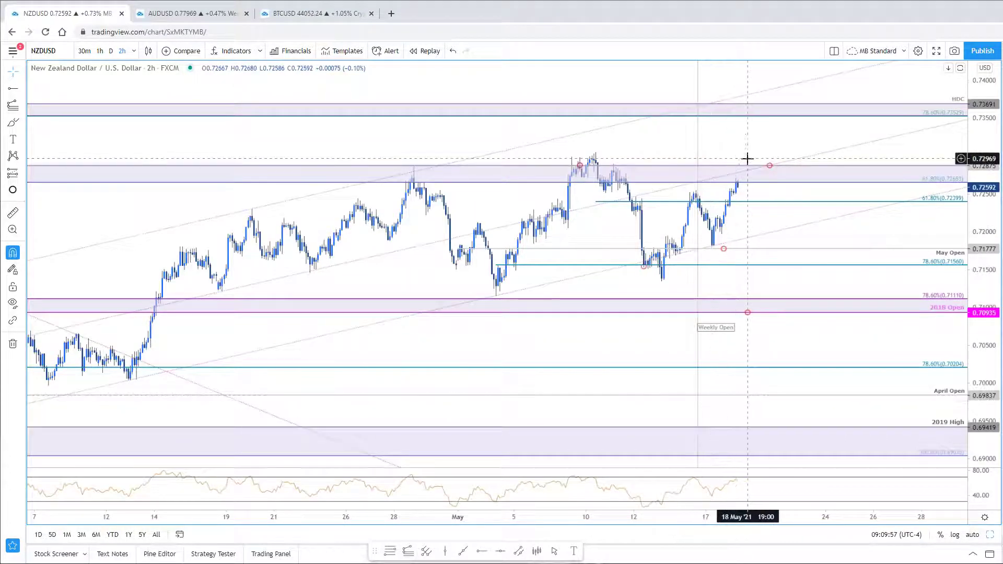
mouse_move(477, 502)
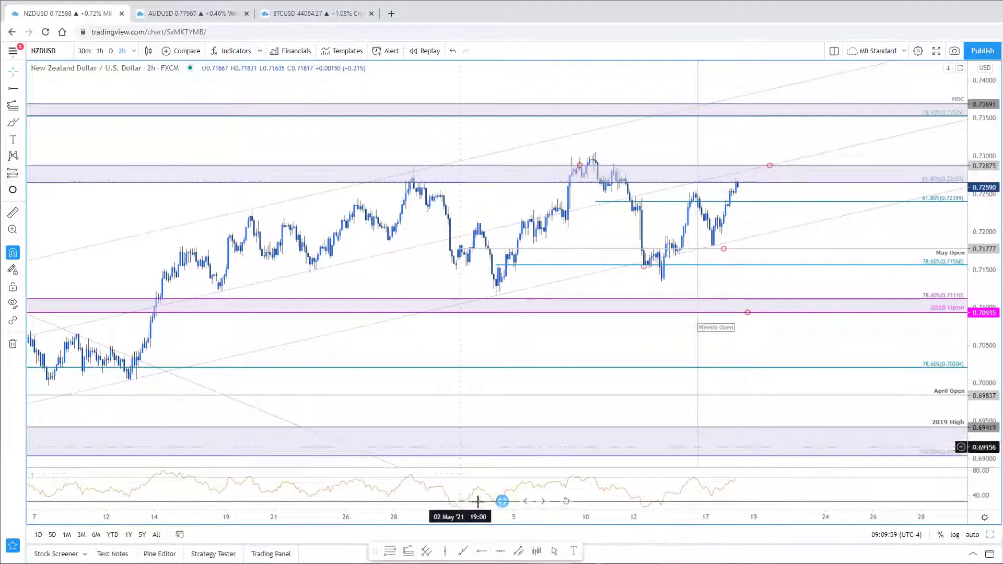
left_click(426, 552)
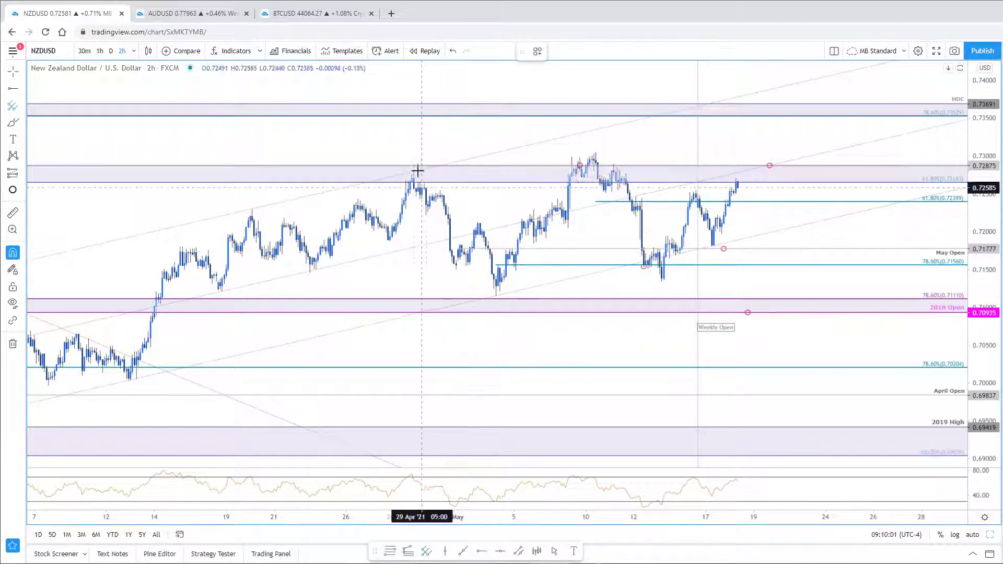
left_click(573, 153)
left_click(662, 281)
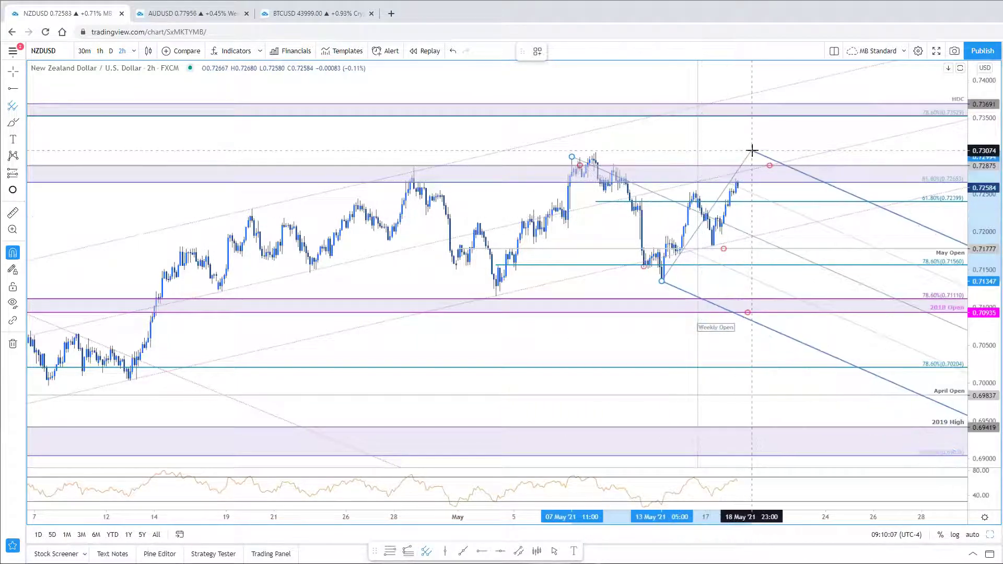
key("Escape")
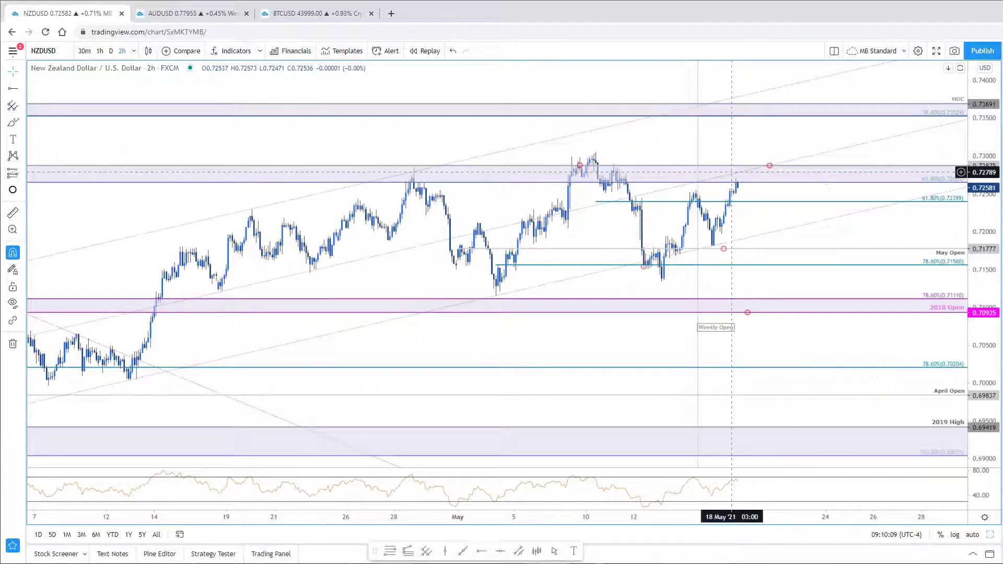
- Enlarge the recent NZDUSD 2-hour price action and restore the split layout with the daily chart alongside
scroll(627, 335, "up", 2)
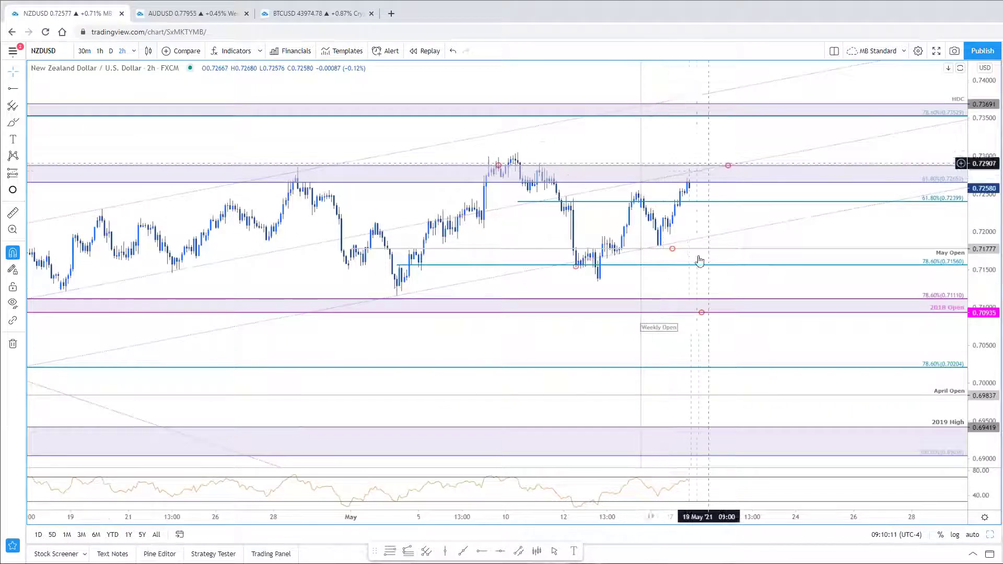
key("alt+Return")
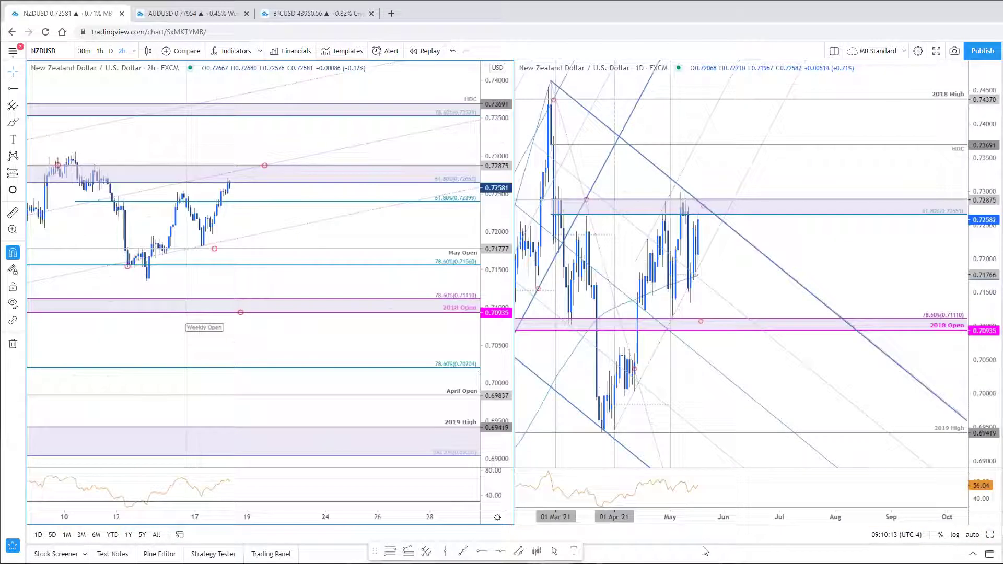
- Examine the NZDUSD daily chart back to December with a wider price range, and open VIX with its daily scale extended to the 2019 Low
left_click(796, 222)
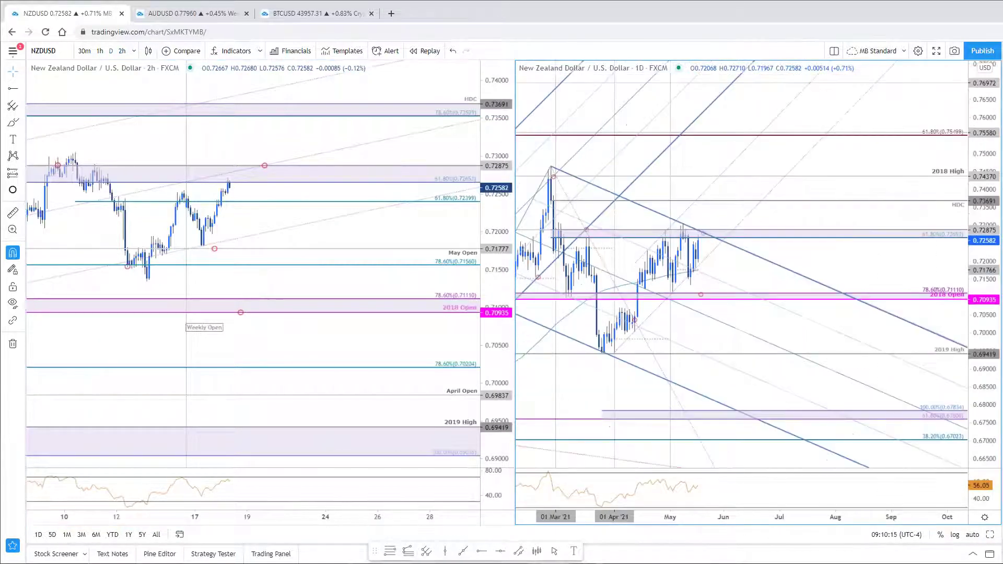
left_click_drag(796, 222, 921, 207)
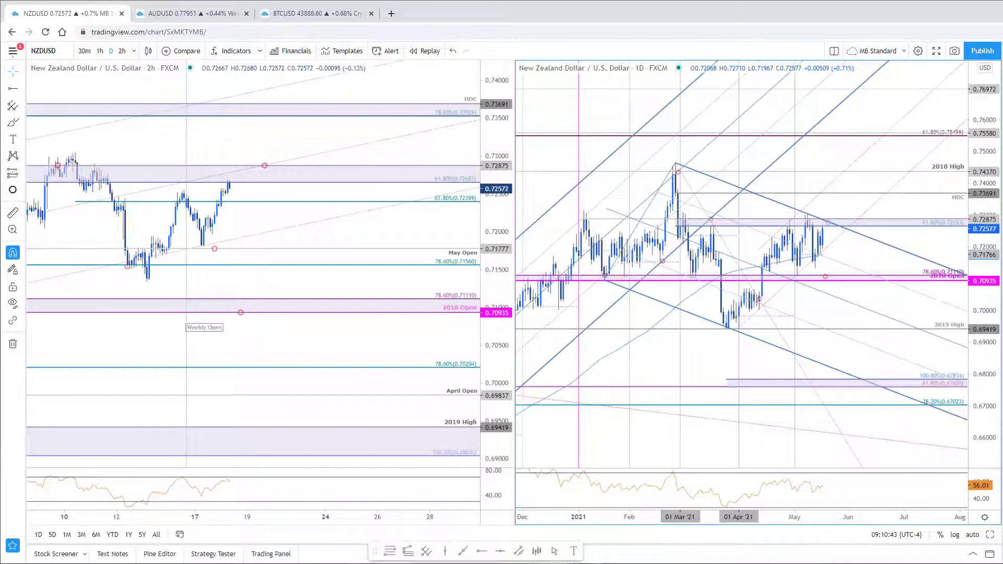
key("Down")
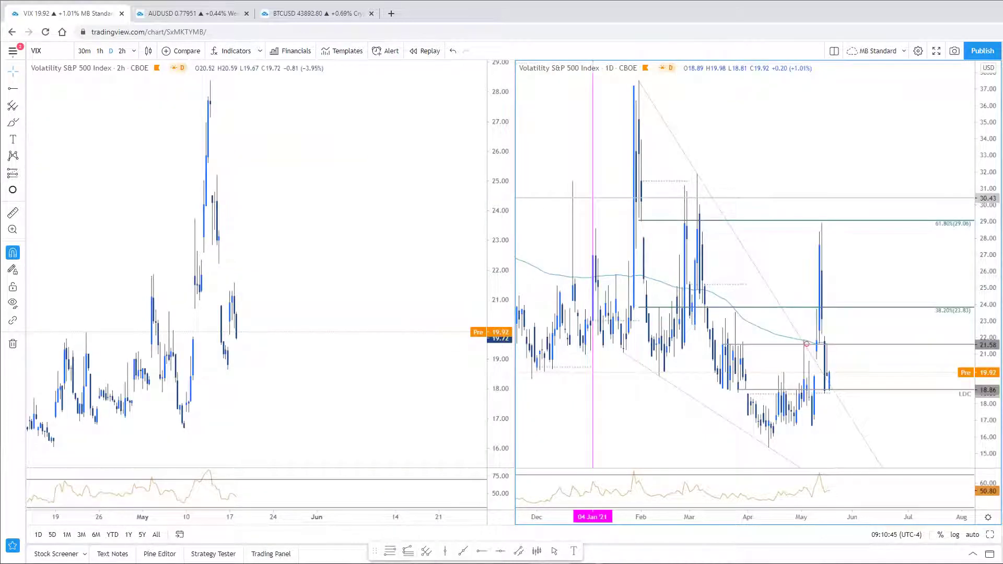
left_click_drag(986, 373, 987, 418)
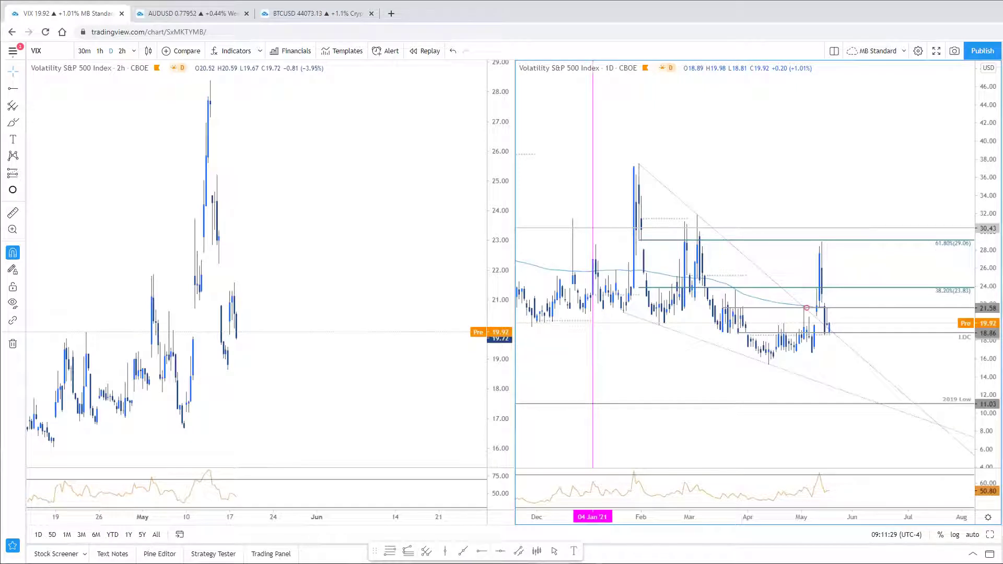
- Open US10Y and examine its daily chart up to the 50% level and its 2-hour chart over a wider price range
key("Down")
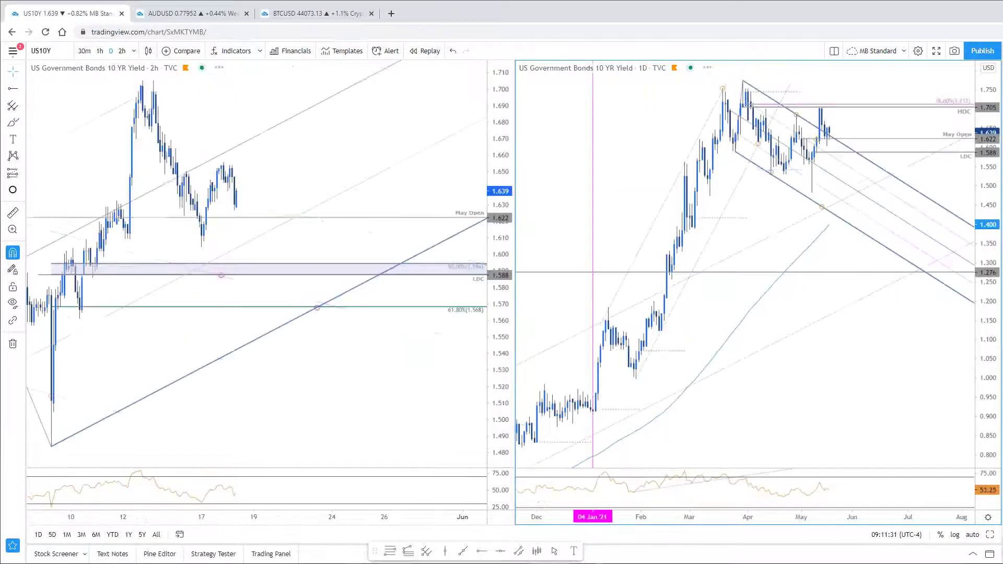
left_click_drag(916, 109, 882, 399)
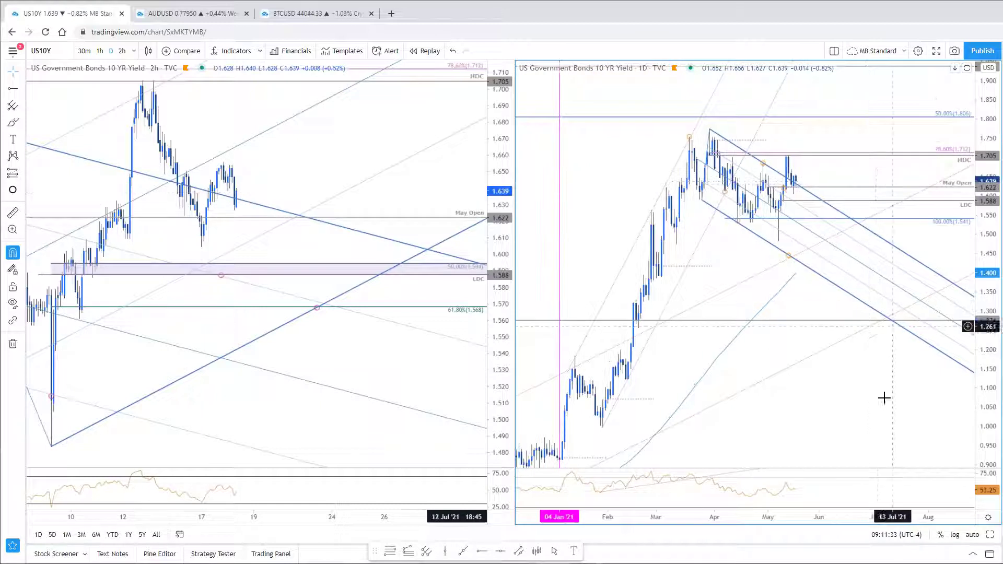
left_click_drag(310, 156, 446, 172)
left_click_drag(503, 261, 510, 332)
left_click_drag(415, 226, 378, 228)
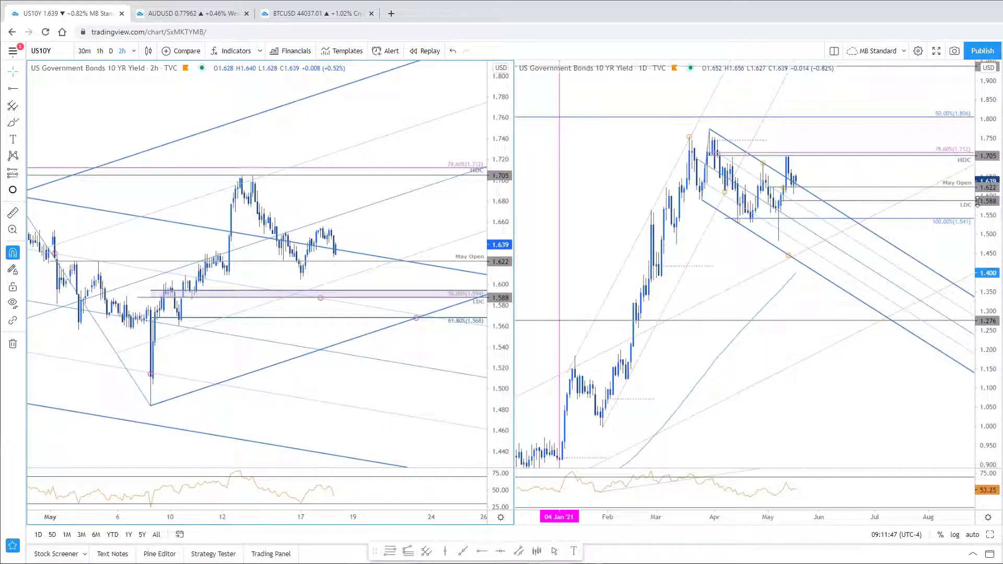
- Enlarge the US10Y 2-hour chart and move the small circle marker on the LDC line to about 1.591 near 19 May
left_click(990, 534)
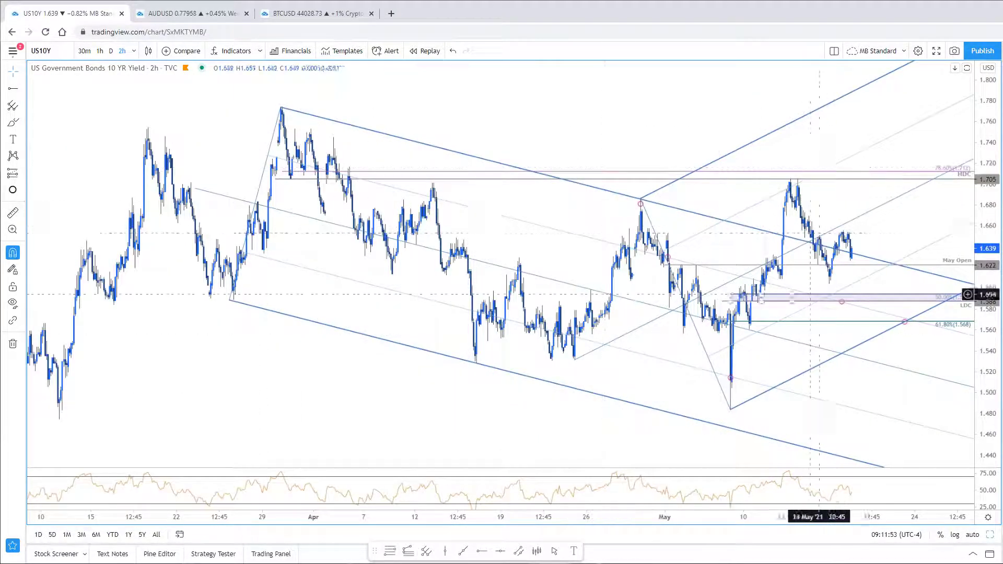
scroll(820, 295, "up", 3)
left_click(688, 378)
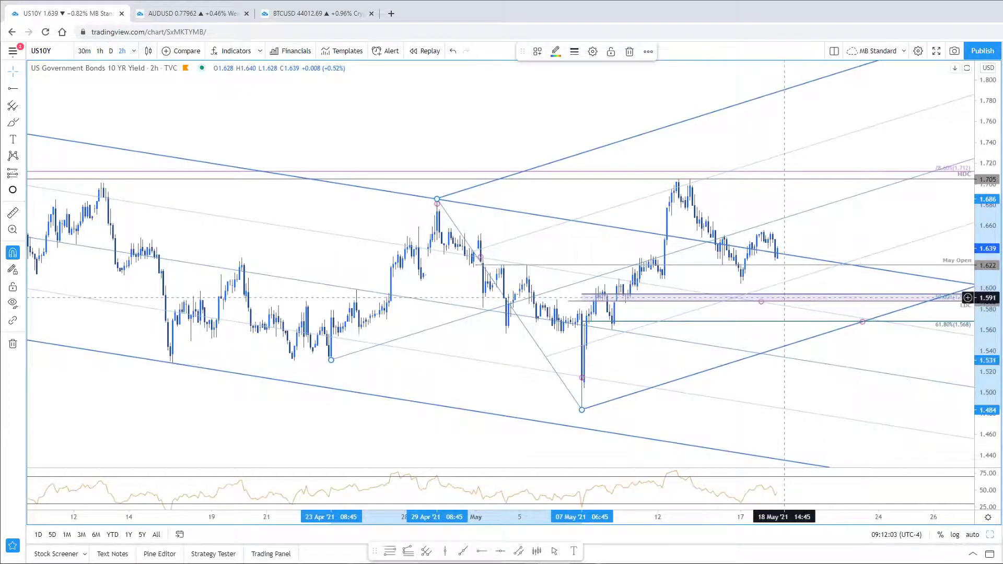
left_click_drag(761, 302, 795, 304)
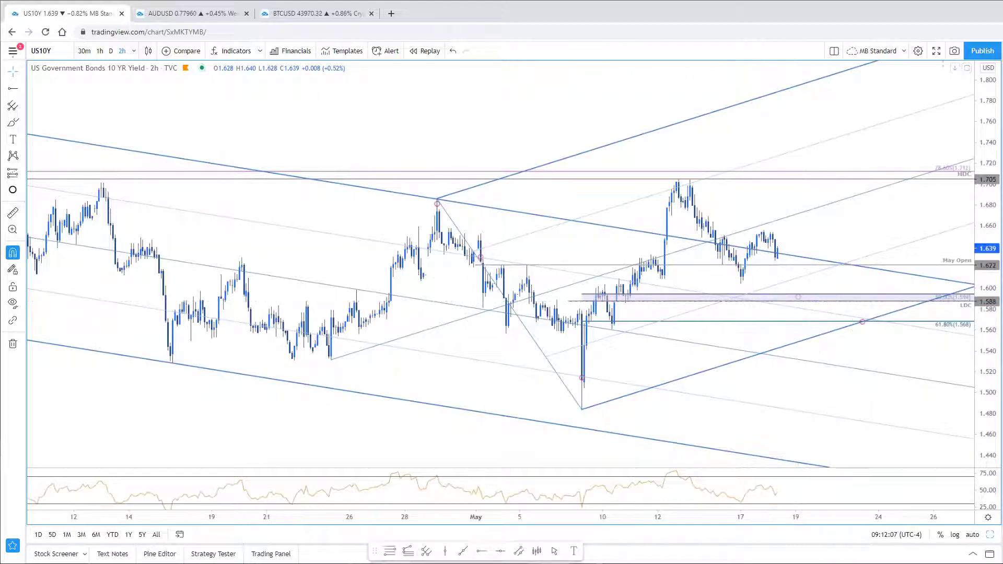
scroll(942, 502, "up", 1)
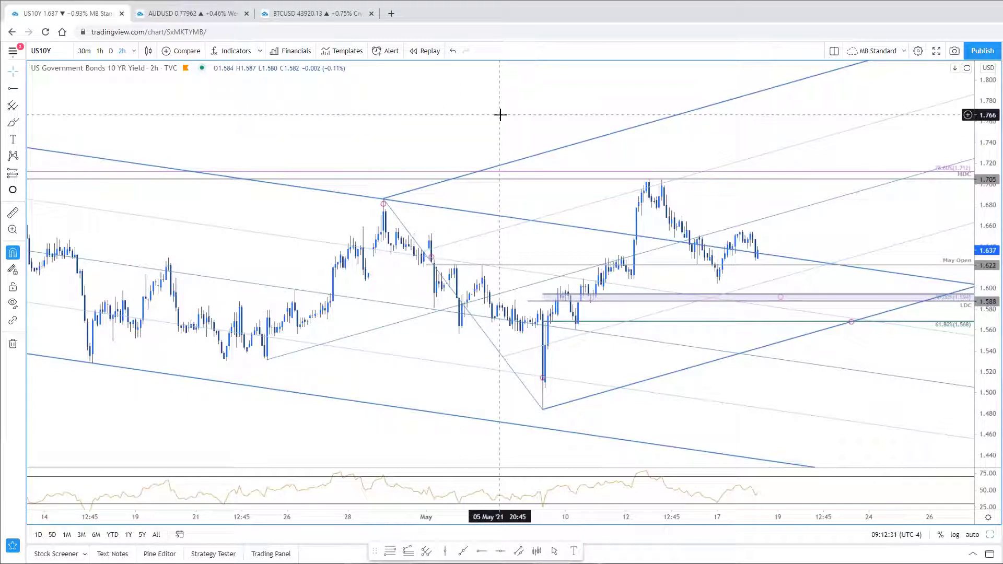
- Load CHFJPY and enlarge its daily chart in place of the 2-hour chart
type("CHFJPY")
key("Return")
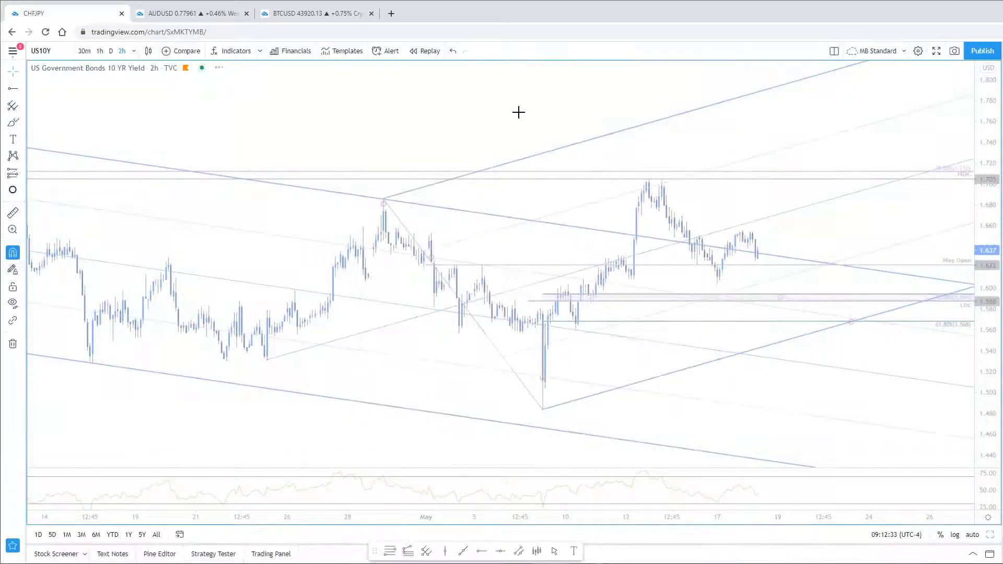
scroll(989, 145, "down", 3)
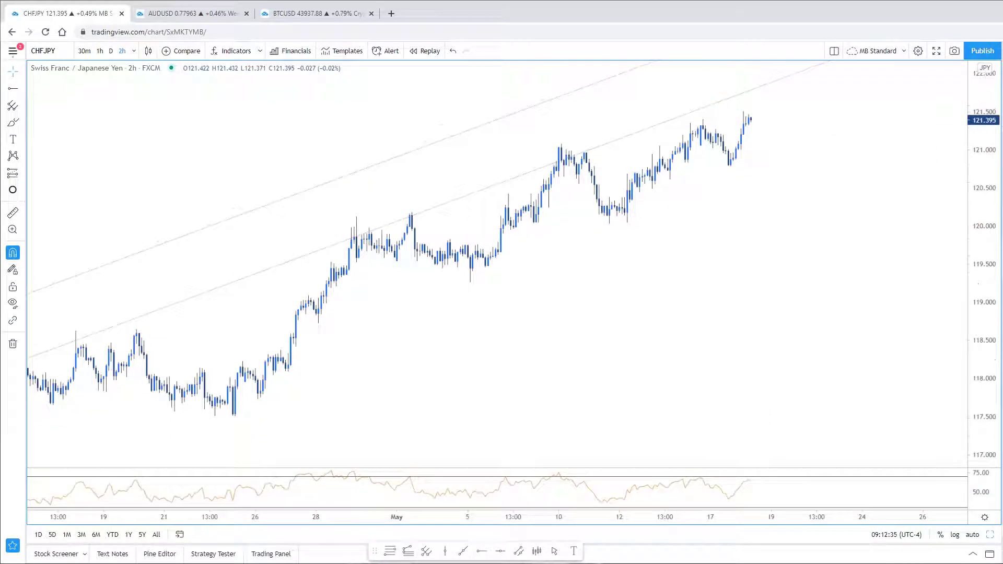
left_click(991, 536)
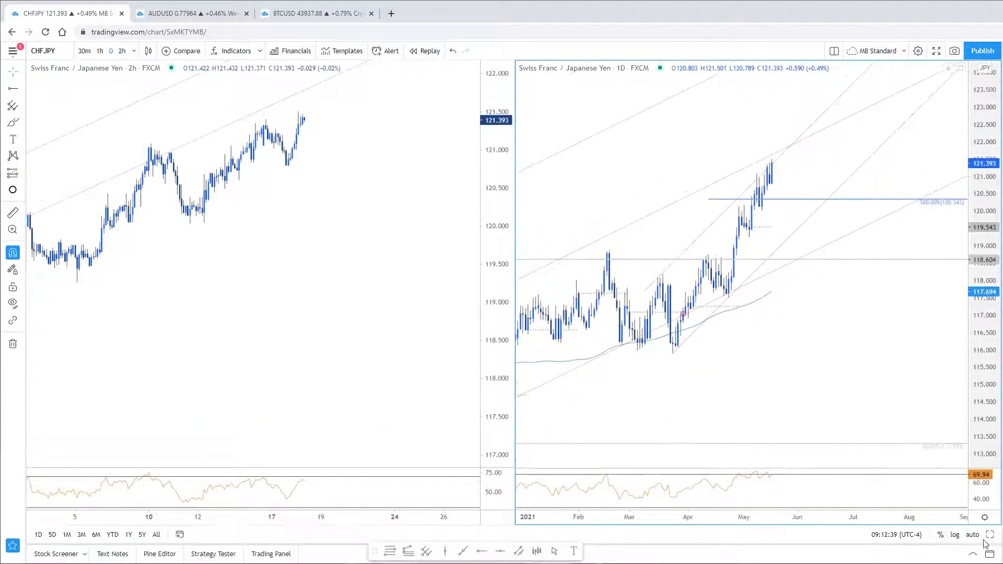
key("alt+Return")
- Examine the CHFJPY daily chart back to mid-2020, checking the price against the rising parallel trendlines above it
left_click_drag(856, 345, 885, 309)
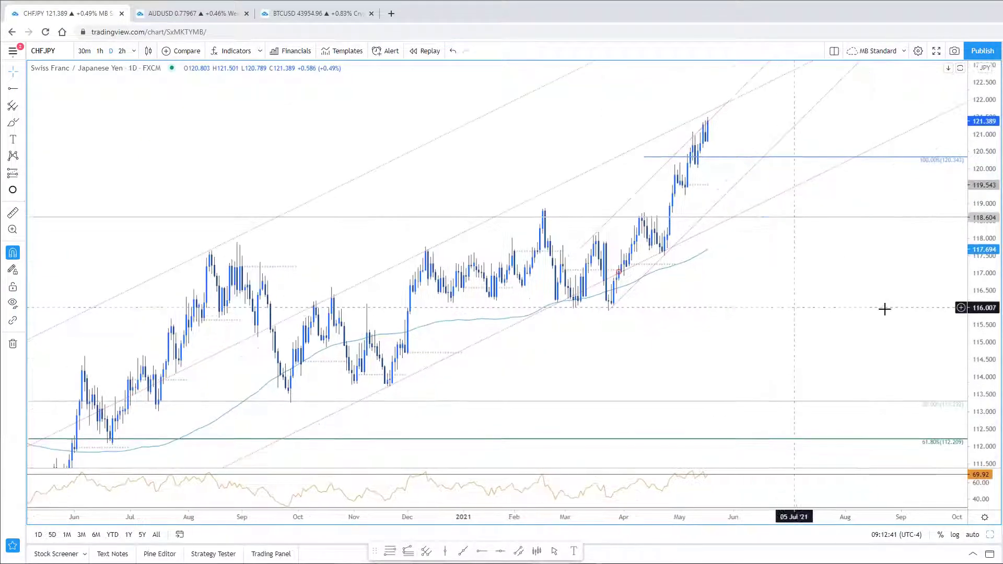
scroll(814, 293, "down", 3)
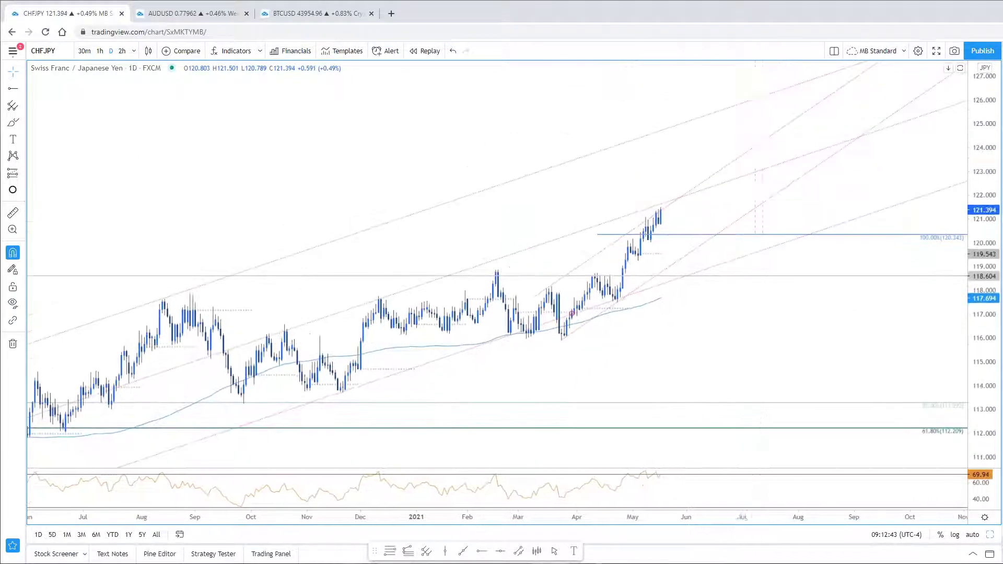
scroll(764, 504, "up", 3)
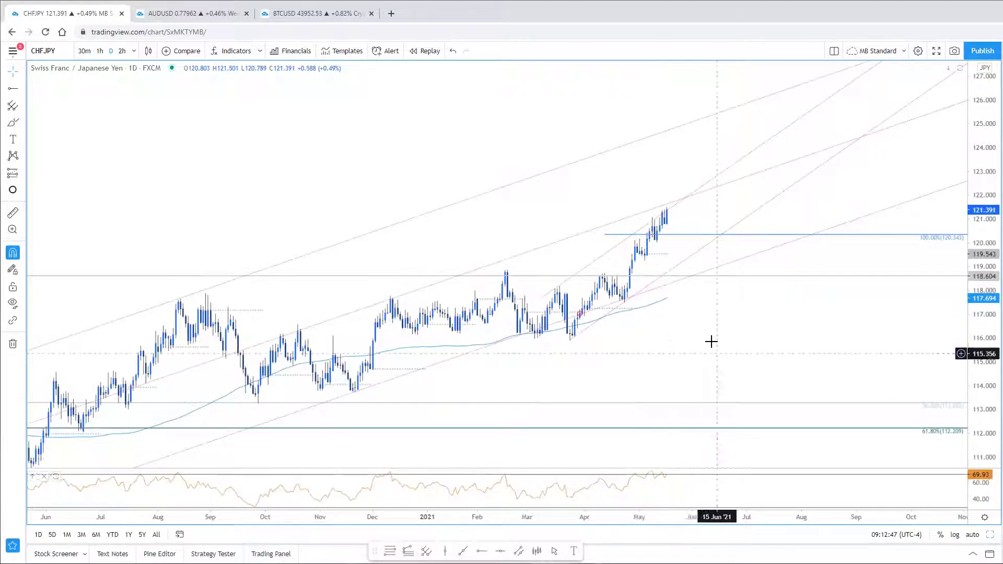
left_click_drag(740, 314, 771, 263)
scroll(817, 336, "down", 3)
scroll(980, 267, "up", 1)
left_click_drag(981, 267, 681, 164)
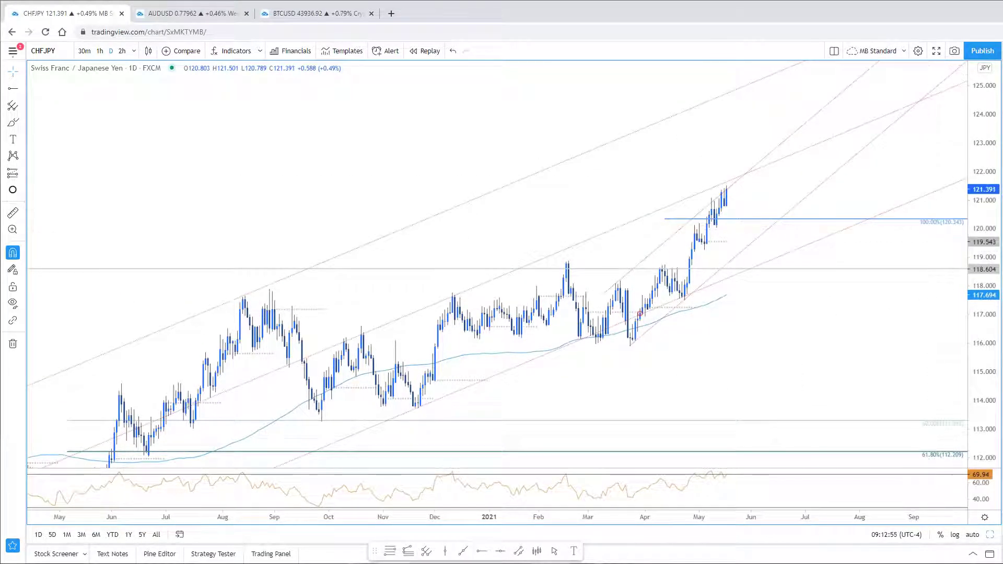
- View the USDCHF daily chart for comparison and return to the CHFJPY daily chart with its recent highs in view
key("space")
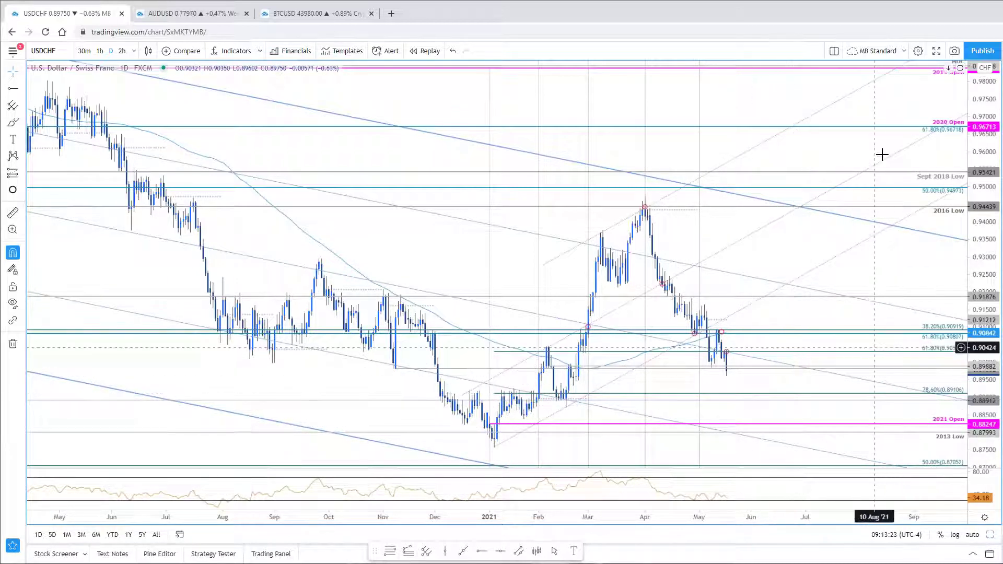
key("space")
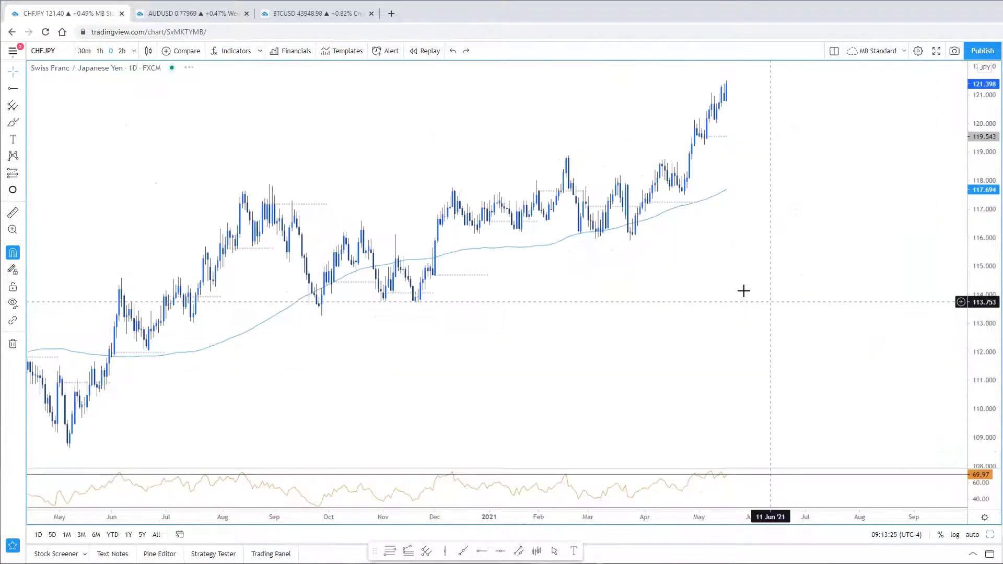
left_click_drag(854, 291, 860, 311)
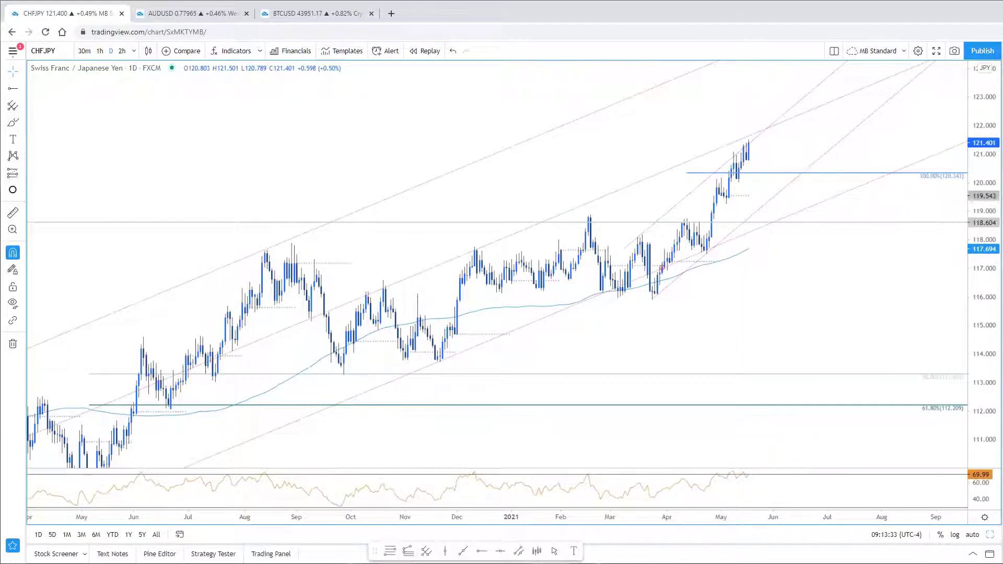
scroll(826, 335, "right", 1)
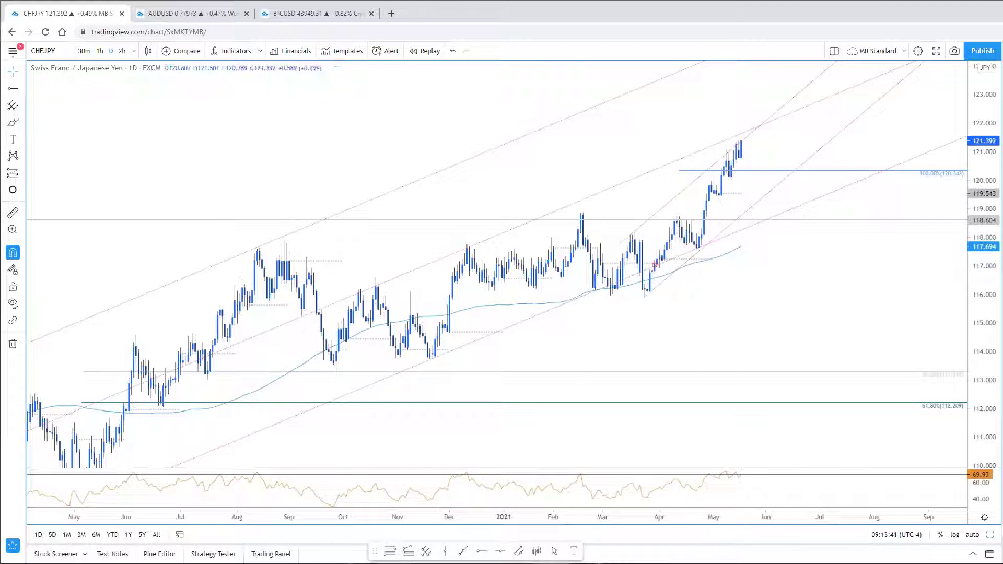
- Open the GBPJPY daily chart with more room above the price and restore the split layout with the 2-hour chart
key("space")
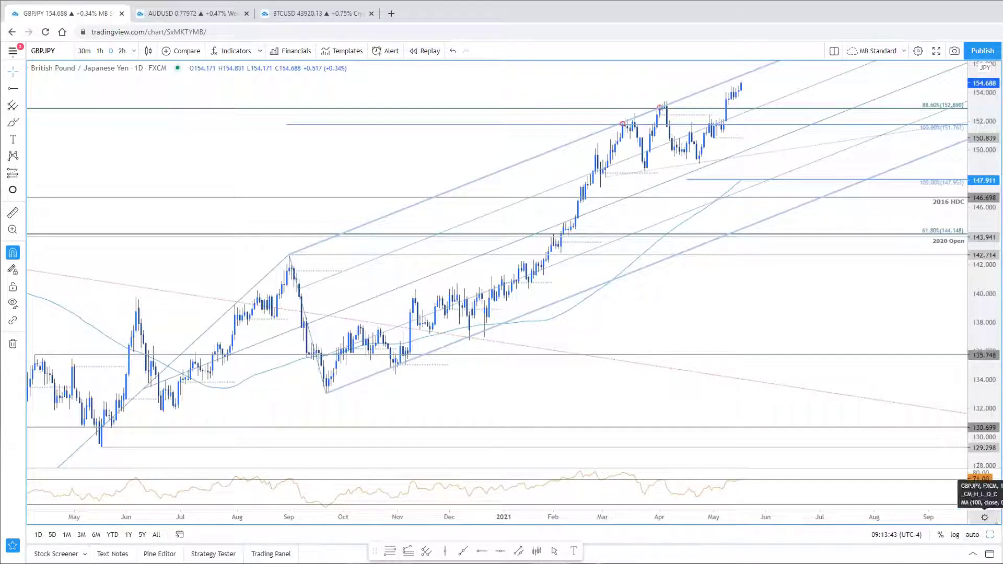
left_click_drag(771, 82, 764, 148)
left_click_drag(826, 354, 848, 365)
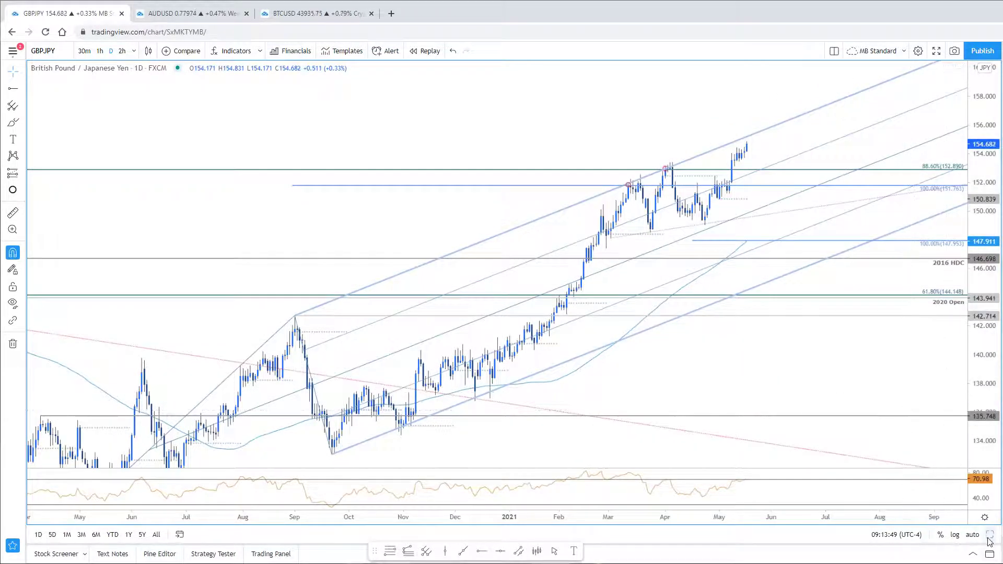
key("alt+Return")
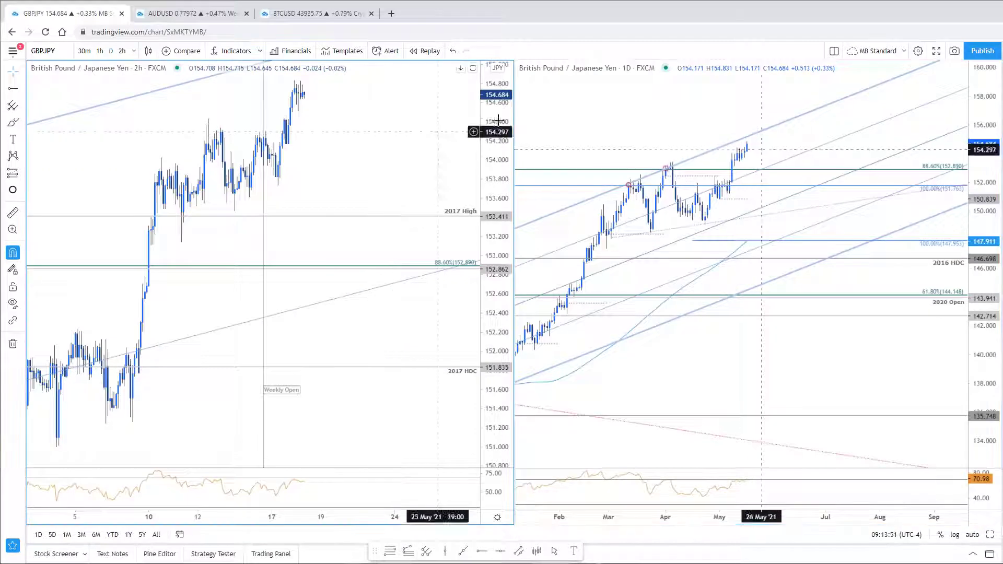
- Examine the GBPJPY 2-hour chart back to February over a wider price range that includes the HDC level and upper channel line
left_click_drag(497, 180, 497, 219)
scroll(347, 413, "down", 5)
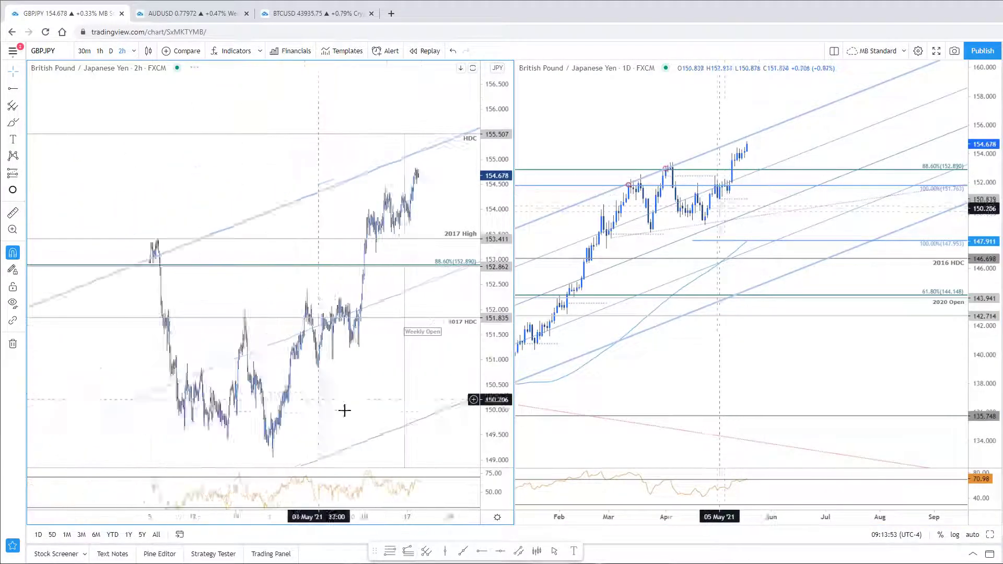
scroll(347, 412, "up", 5)
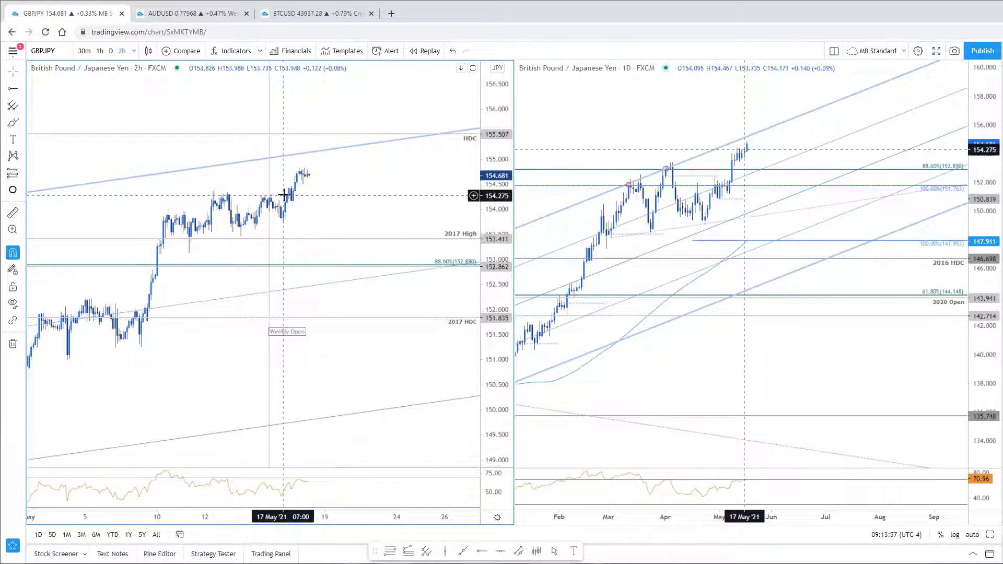
left_click_drag(283, 194, 385, 235)
scroll(374, 250, "down", 3)
scroll(363, 265, "down", 3)
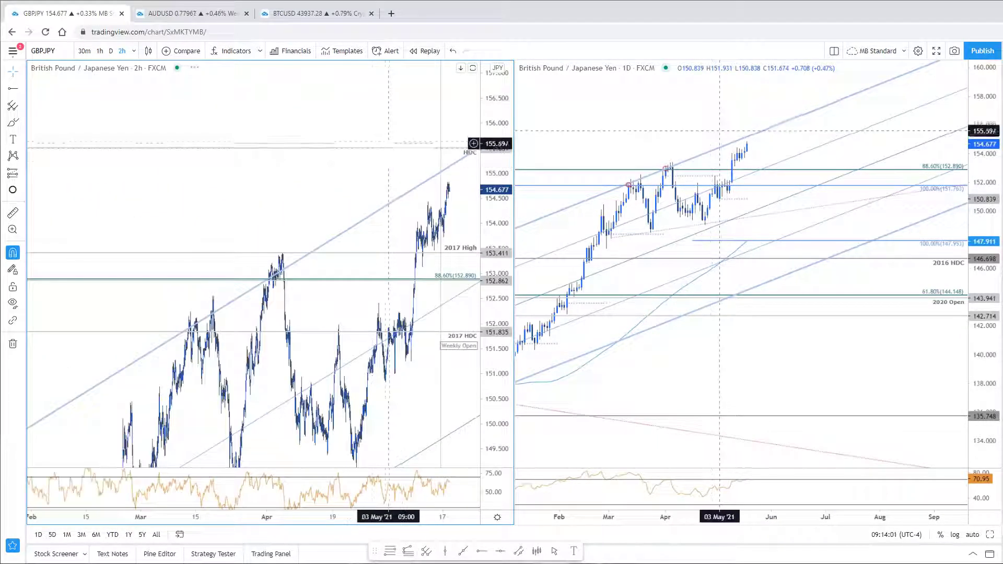
left_click(389, 142)
- Trace the GBPJPY HDC level back to the early 2018 high on the daily chart and return to the 2021 price action
left_click(594, 105)
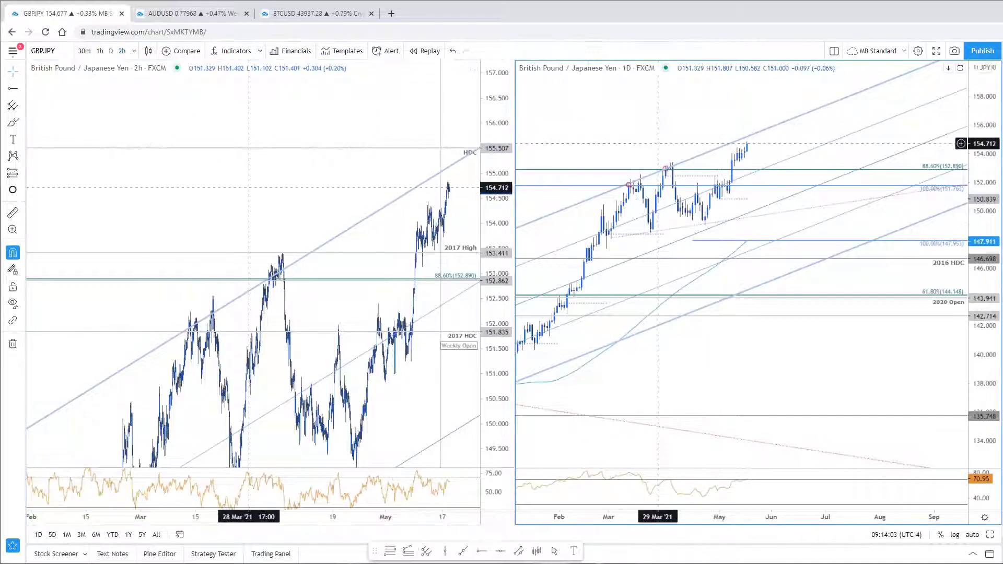
scroll(708, 295, "down", 5)
scroll(700, 287, "down", 4)
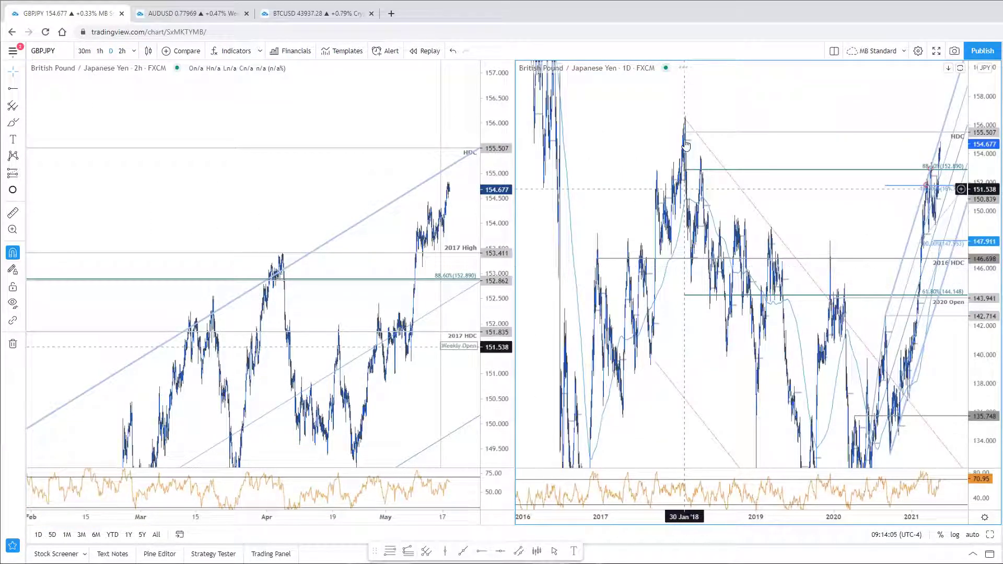
scroll(863, 251, "up", 8)
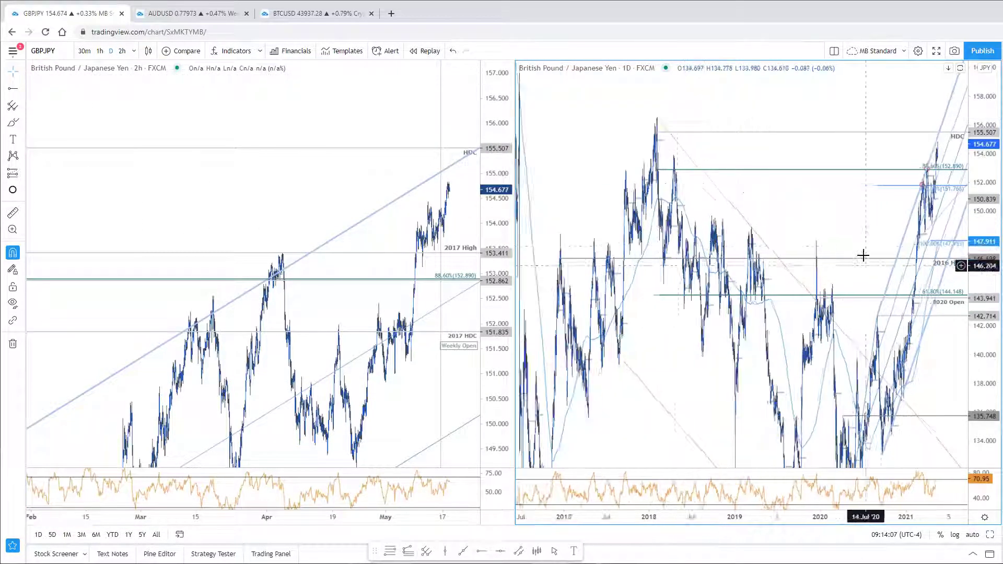
scroll(866, 207, "up", 3)
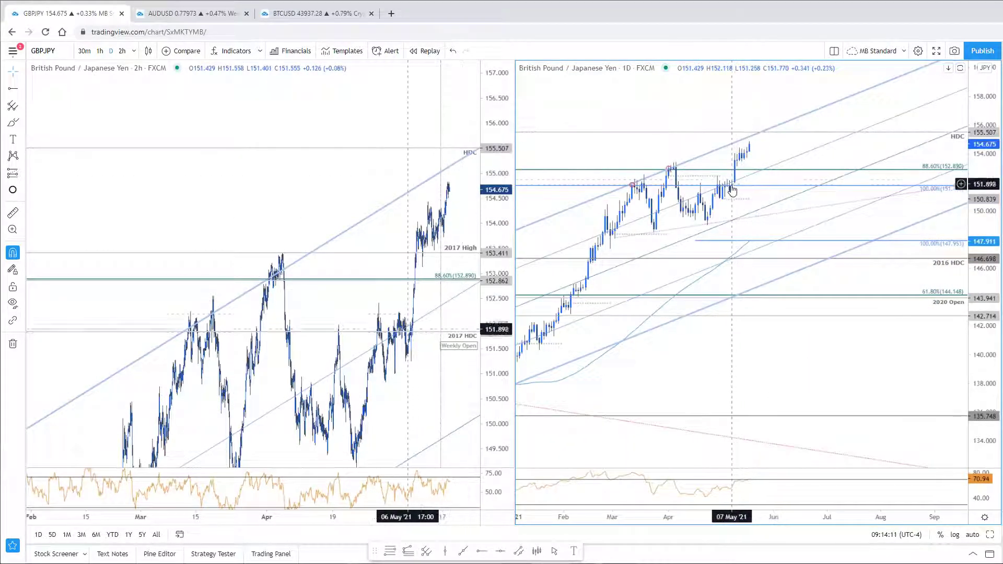
- Bring the recent GBPJPY advance into closer view on both the daily and 2-hour charts, keeping the HDC level in frame
left_click_drag(720, 178, 779, 303)
left_click_drag(887, 401, 836, 397)
scroll(836, 397, "up", 2)
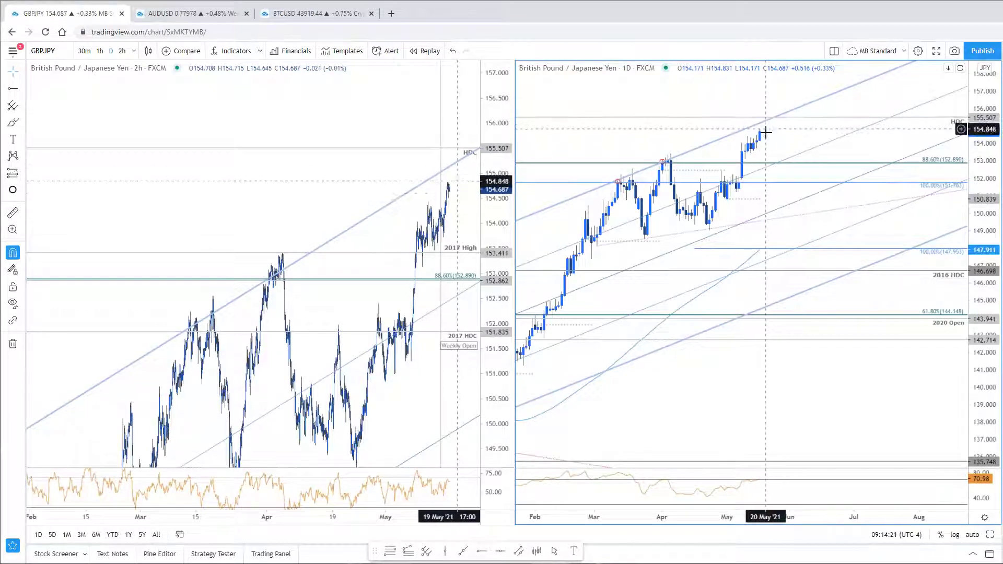
scroll(401, 262, "up", 10)
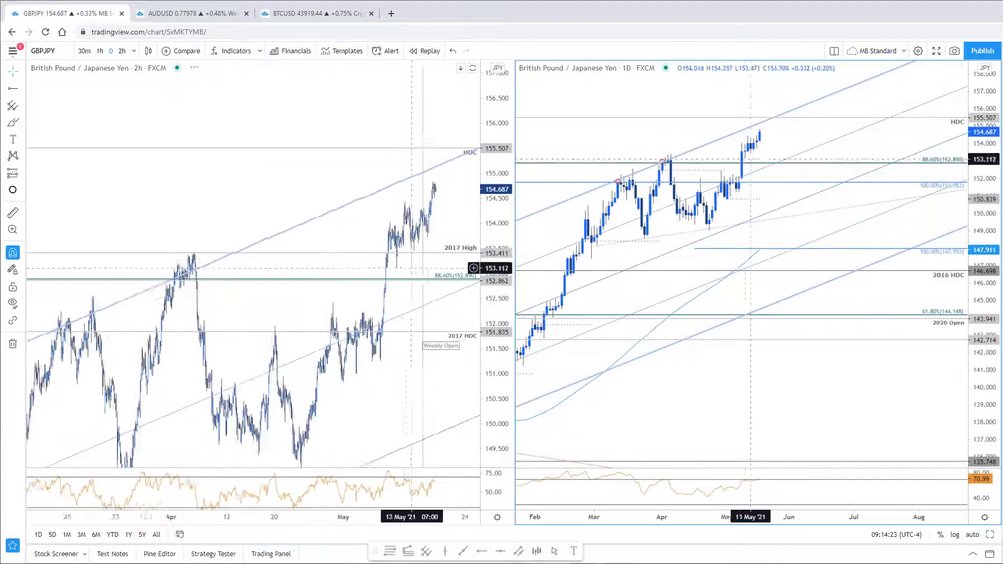
left_click_drag(405, 261, 433, 233)
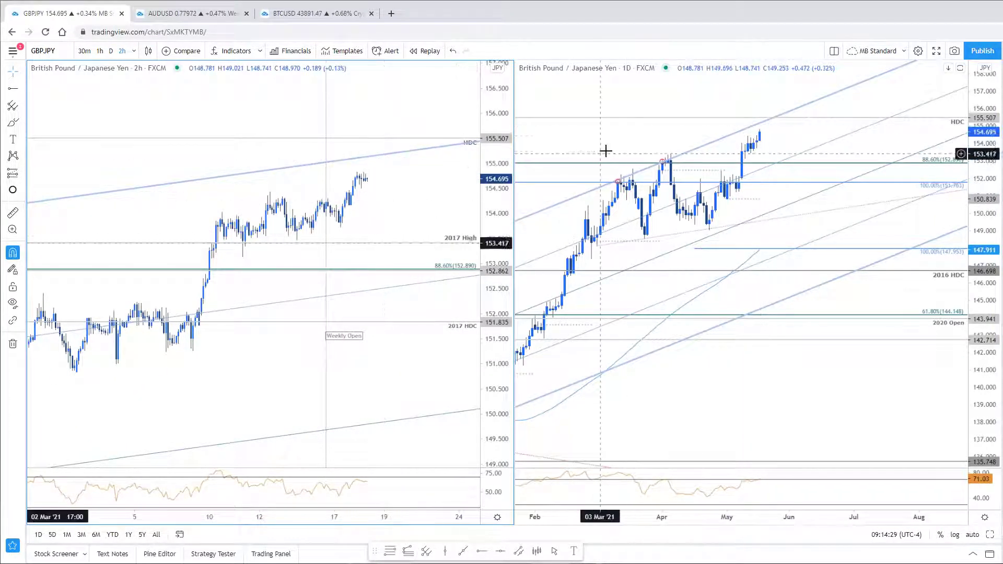
- Switch from GBPJPY to the GBPCAD charts and enlarge the daily chart to fill the layout
scroll(605, 150, "down", 5)
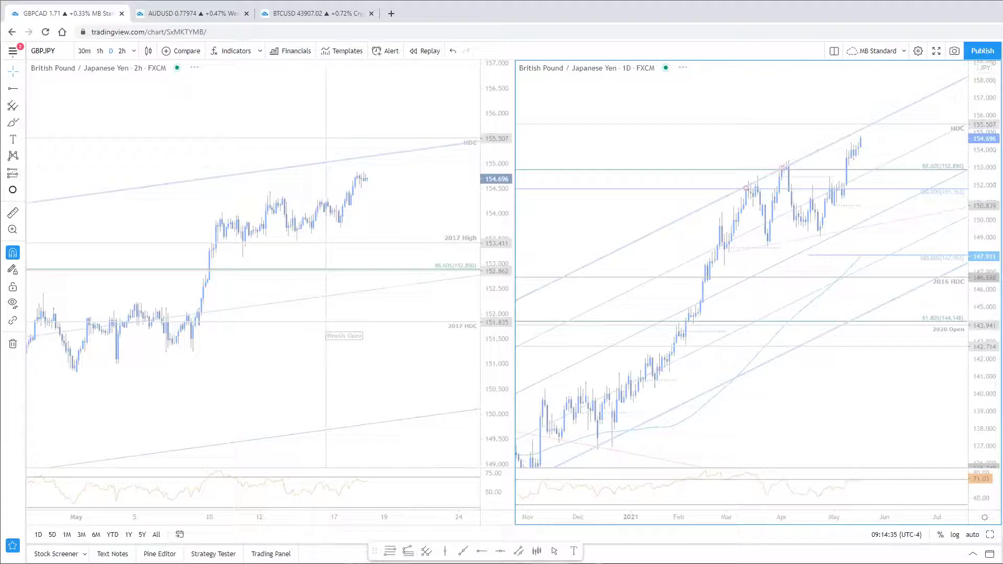
key("Down")
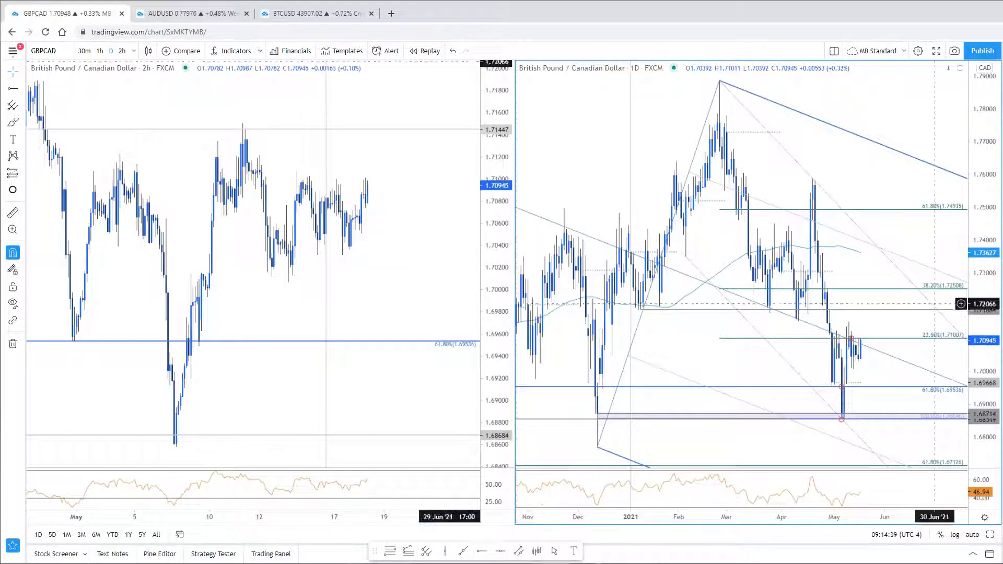
left_click_drag(918, 178, 900, 173)
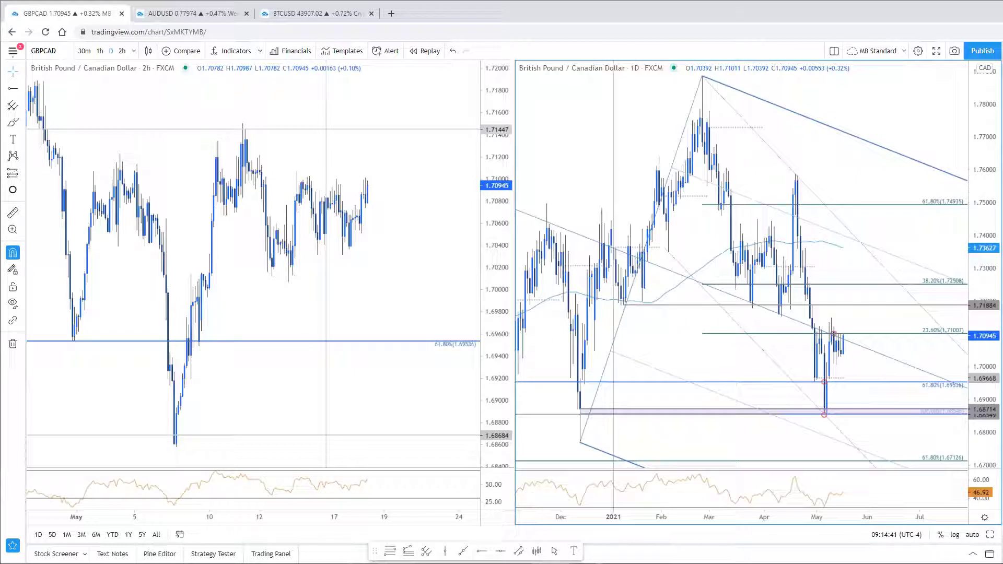
left_click(991, 539)
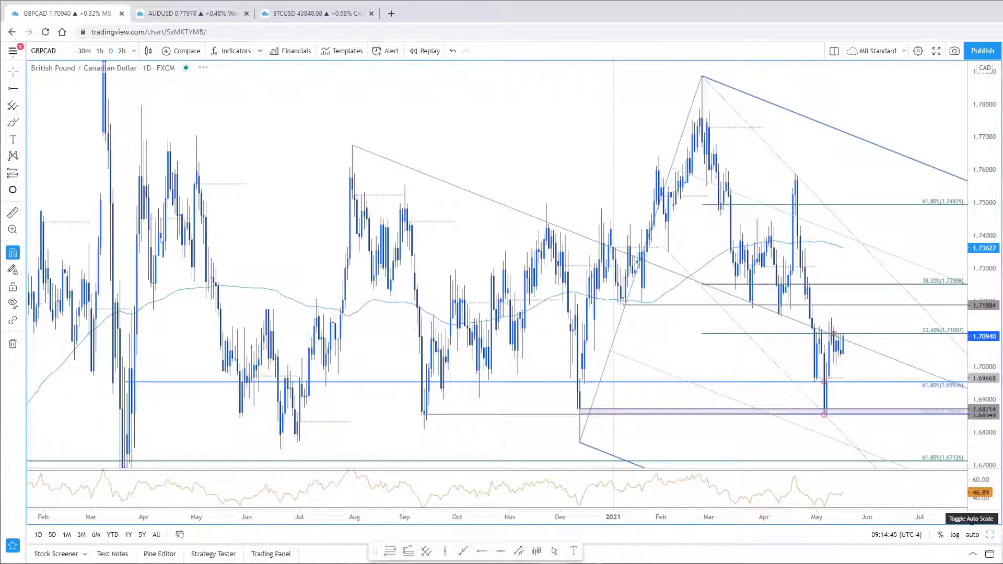
- Examine the GBPCAD daily price action back to late 2019 over a wider price range that includes the descending channel, and restore the split layout
left_click_drag(858, 461, 818, 455)
left_click_drag(667, 441, 615, 390)
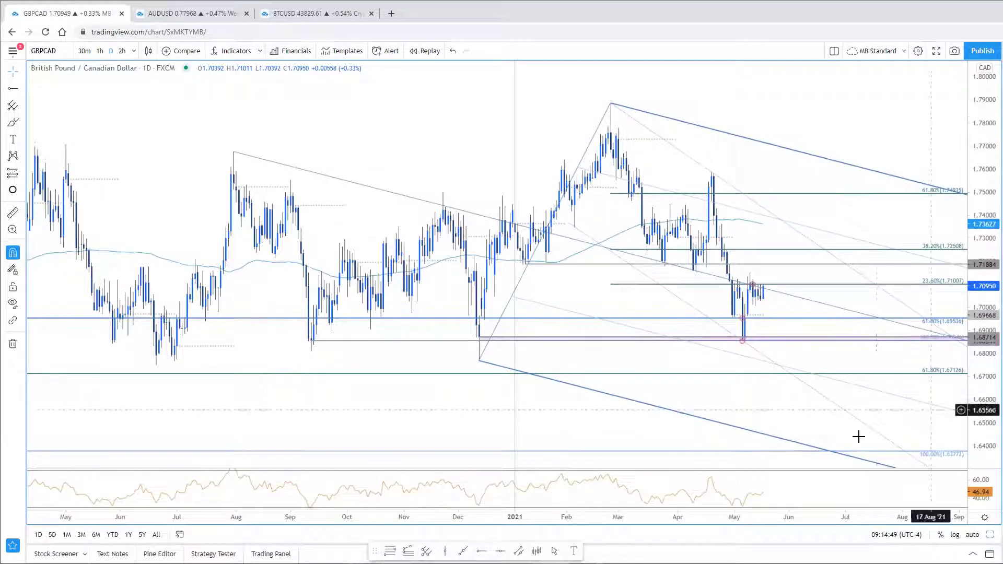
scroll(858, 436, "down", 3)
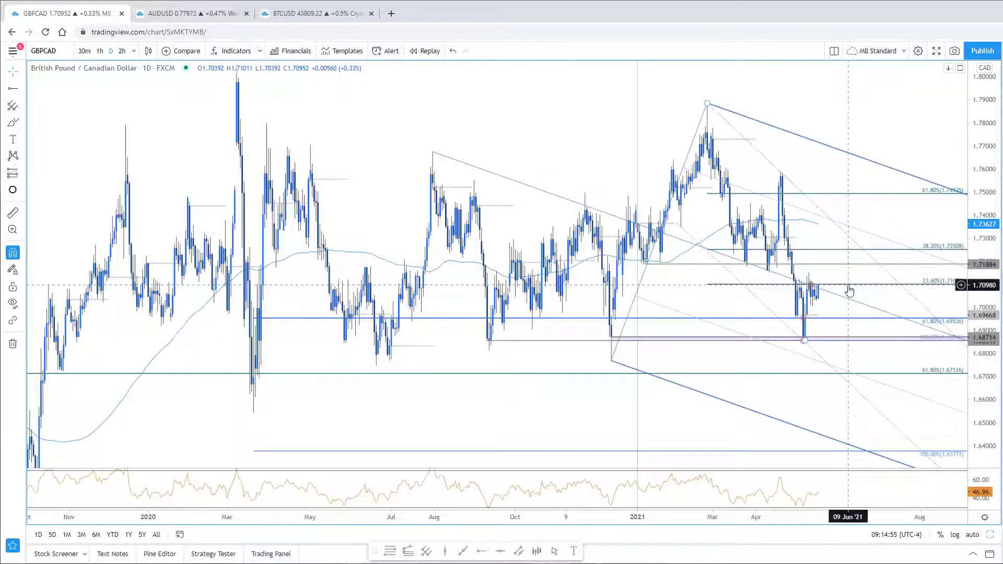
scroll(849, 291, "up", 1)
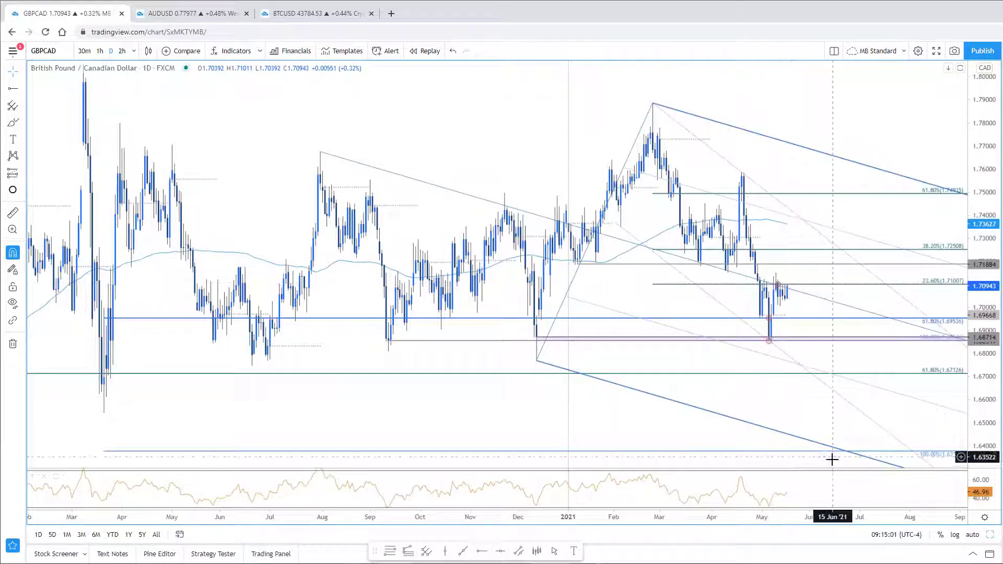
left_click(993, 536)
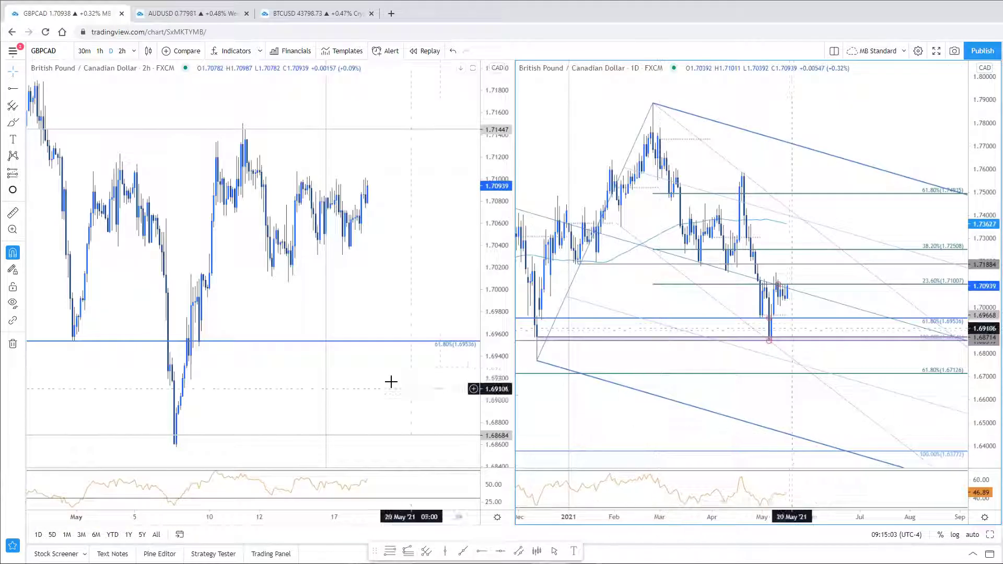
- Draw a pitchfork on the GBPCAD 2-hour chart from the 30 April low at 1.69536 through the 1.71230 high to the 6 May low at 1.68581
left_click_drag(510, 338, 517, 355)
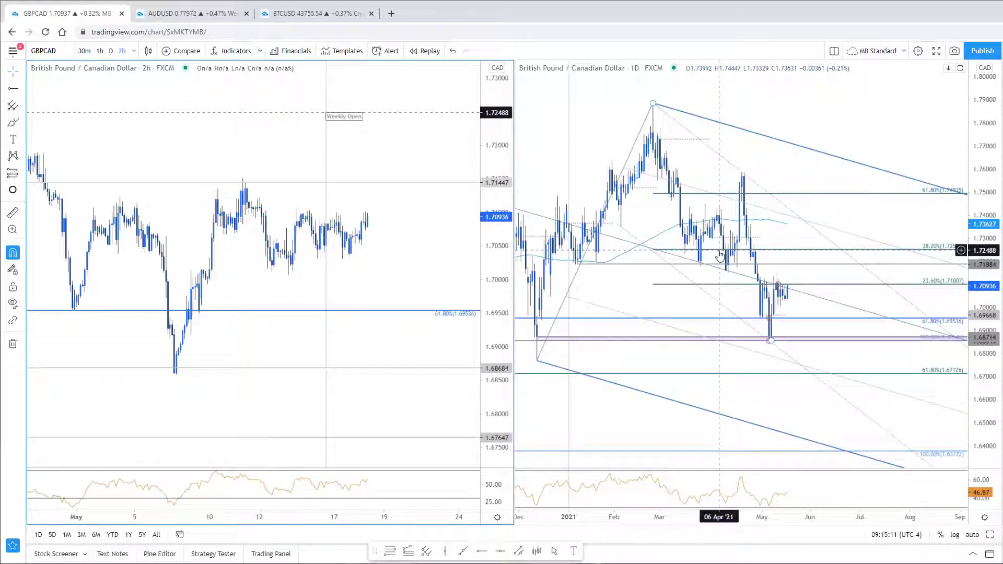
scroll(394, 336, "down", 3)
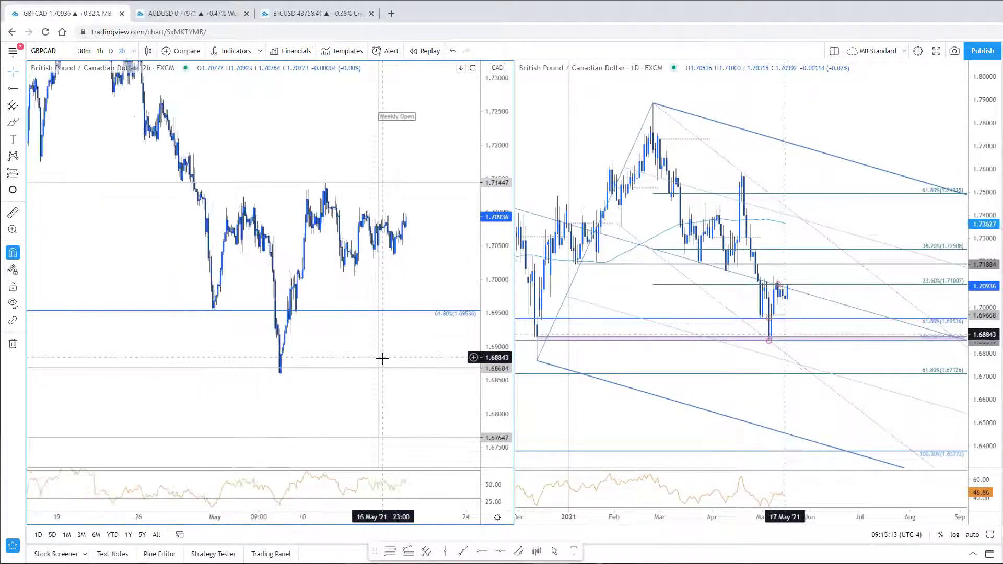
scroll(382, 359, "up", 3)
left_click(427, 552)
left_click(168, 311)
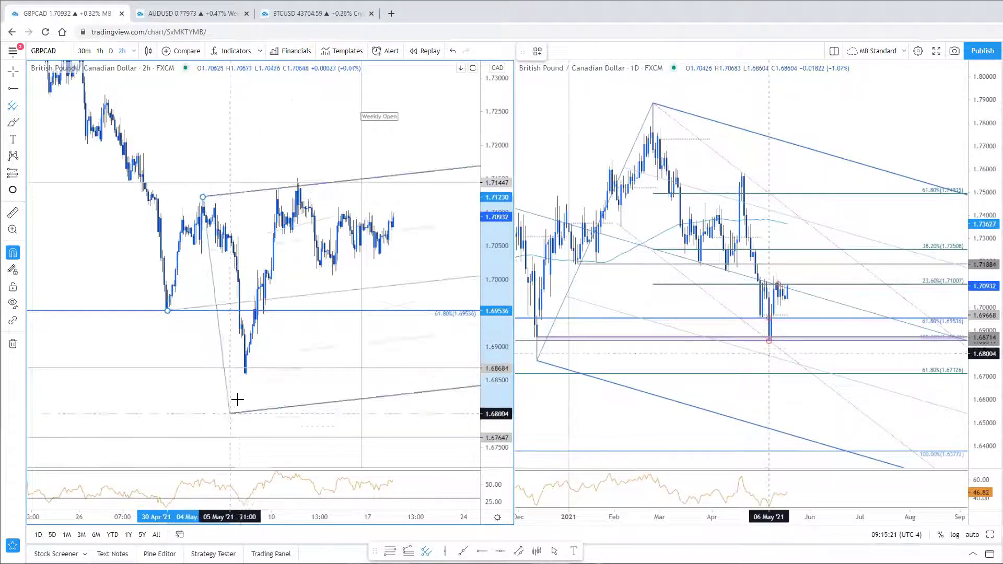
left_click(246, 383)
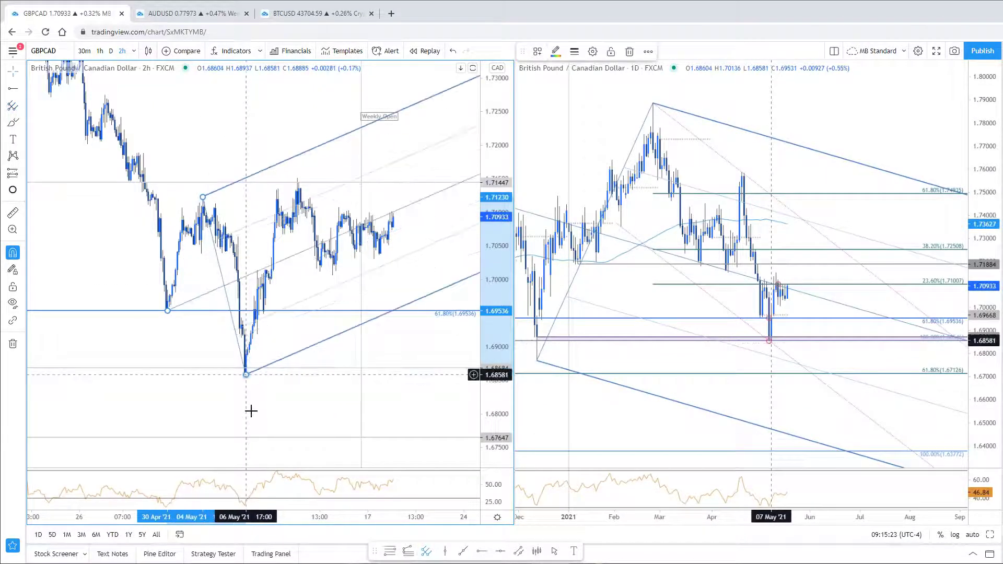
- Add a horizontal ray at the 10 May open, 1.69726, on the GBPCAD daily chart
scroll(405, 346, "up", 2)
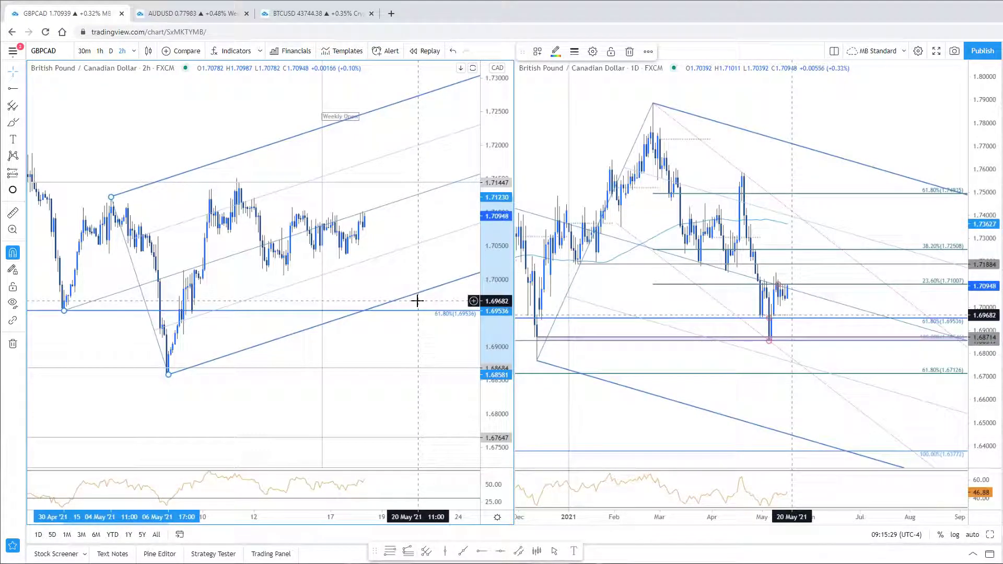
left_click(482, 551)
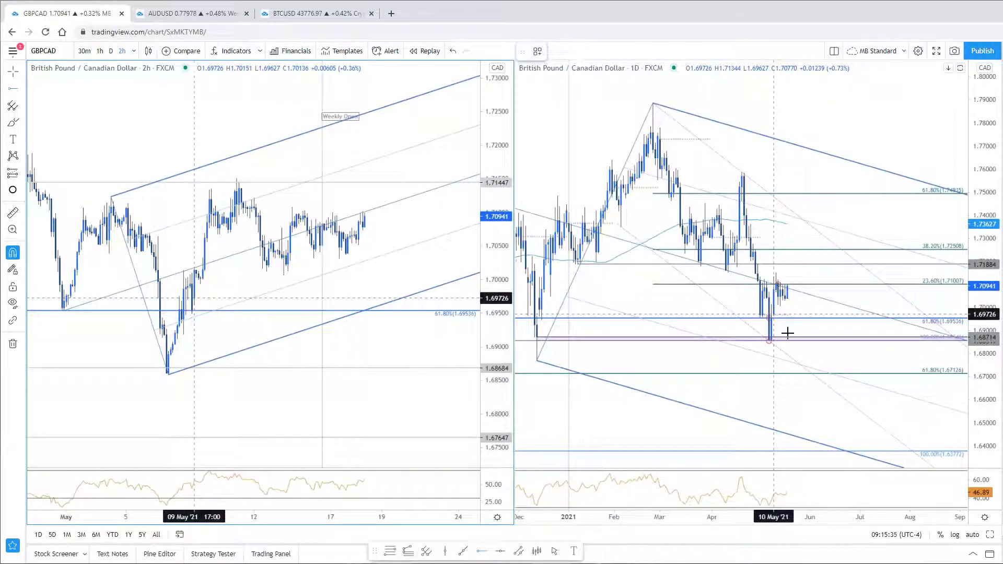
left_click(775, 314)
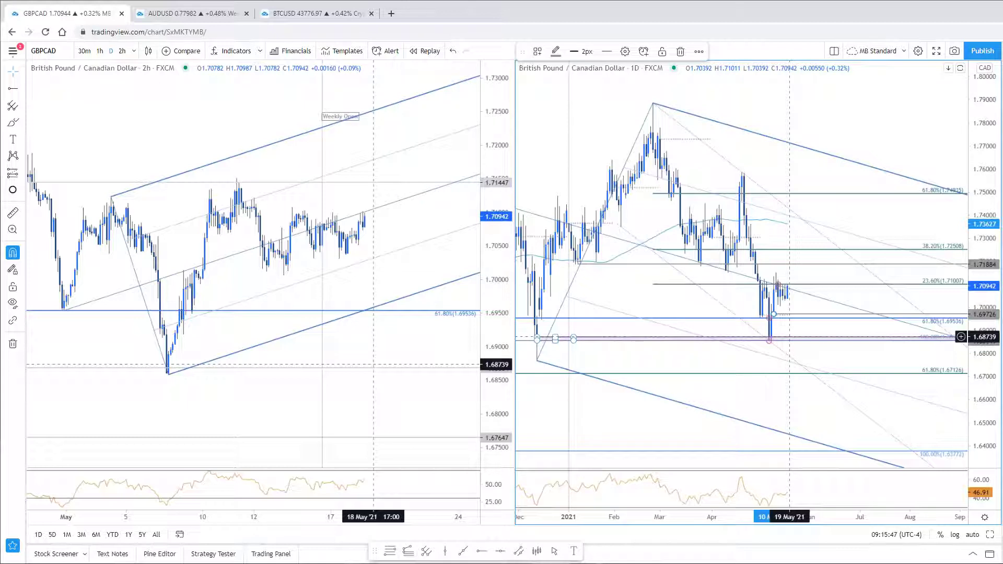
- Bring the daily February–May Fibonacci retracement onto the GBPCAD 2-hour chart and circle its 23.60% level beside the latest price
left_click(856, 285)
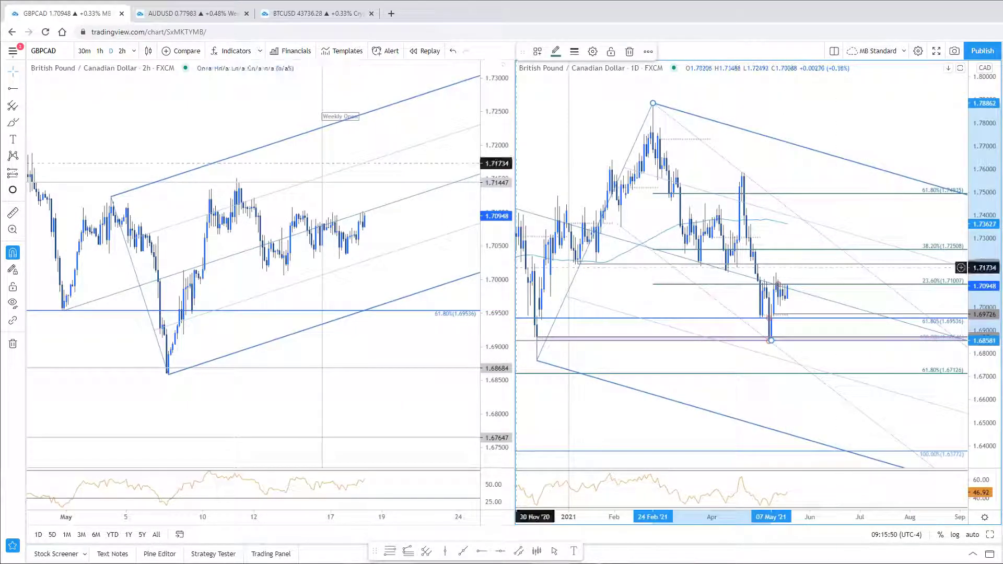
left_click(422, 212)
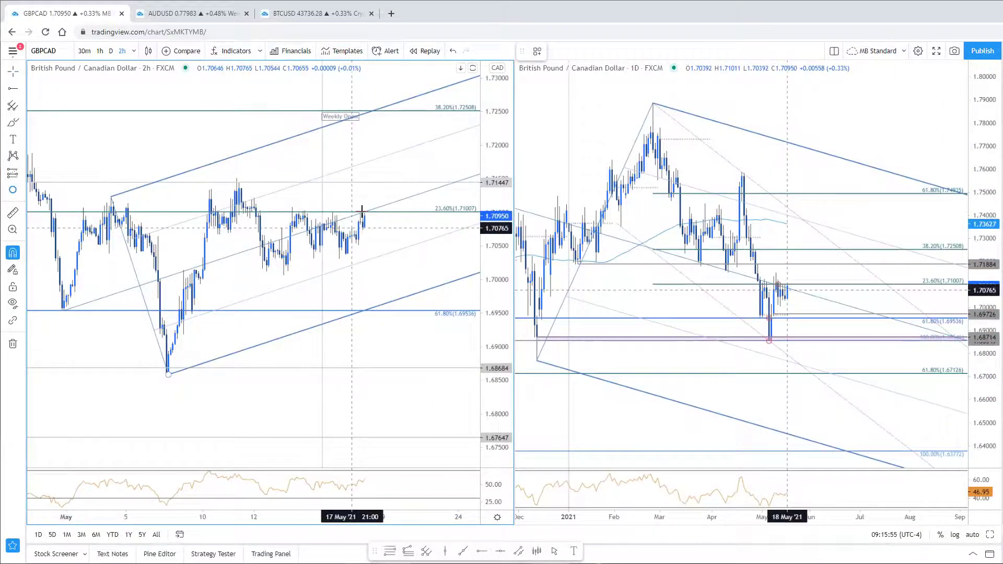
scroll(416, 418, "down", 3)
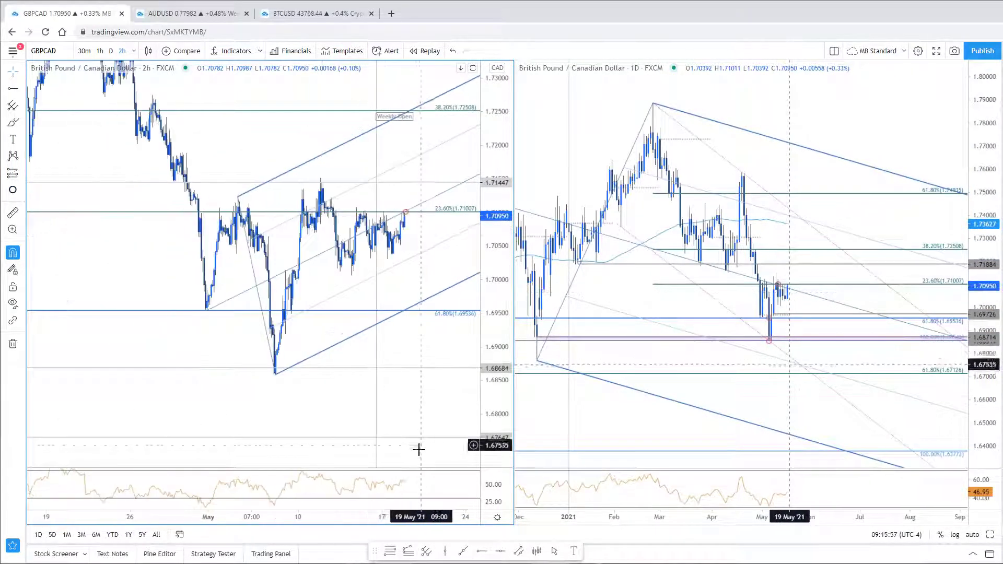
- Draw a Fibonacci retracement on the GBPCAD 2-hour chart from the 6 May low at 1.68581 to the 11 May high at 1.71506
scroll(417, 448, "up", 3)
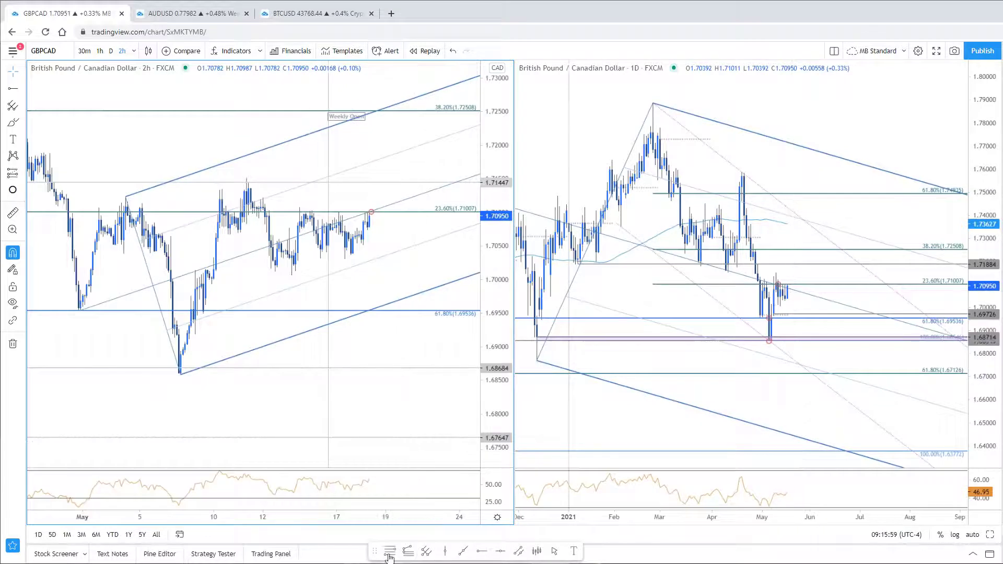
left_click(181, 374)
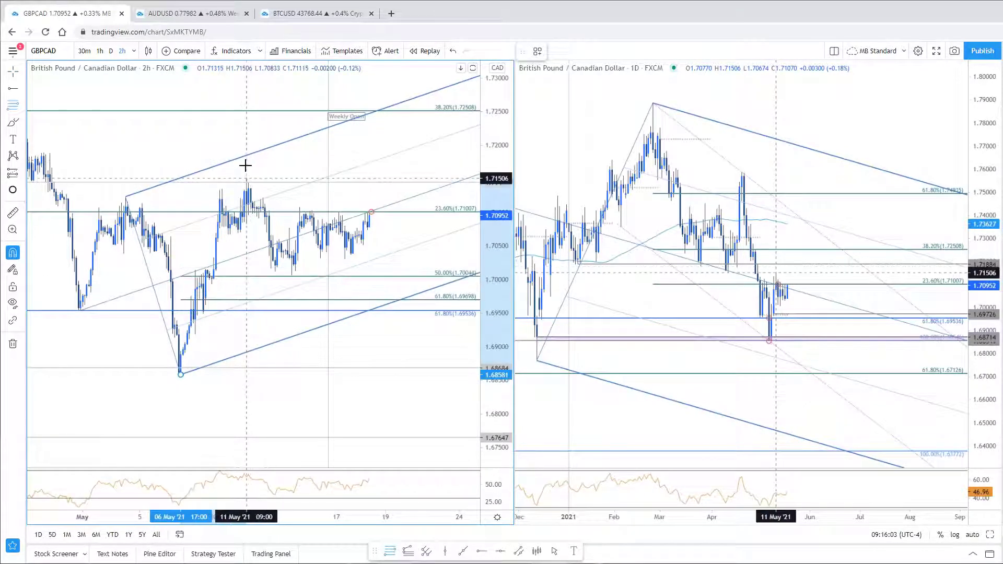
left_click(245, 163)
- Place a copy of the circle where the 61.80% level at 1.69698 meets the lower pitchfork line, and delete the stray extra retracement
left_click(372, 217)
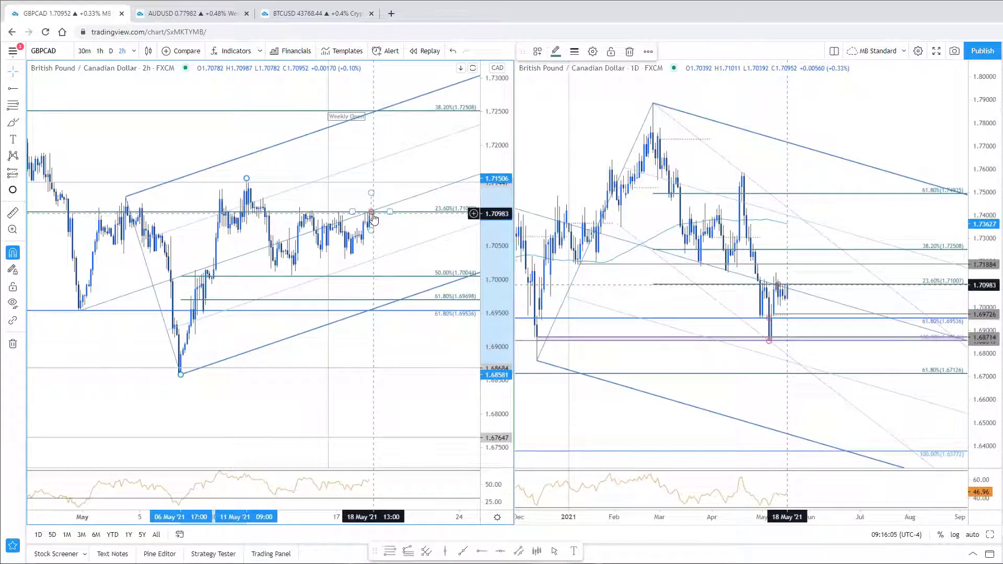
mouse_move(413, 297)
left_mouse_down()
mouse_move(439, 334)
mouse_move(437, 354)
left_mouse_up()
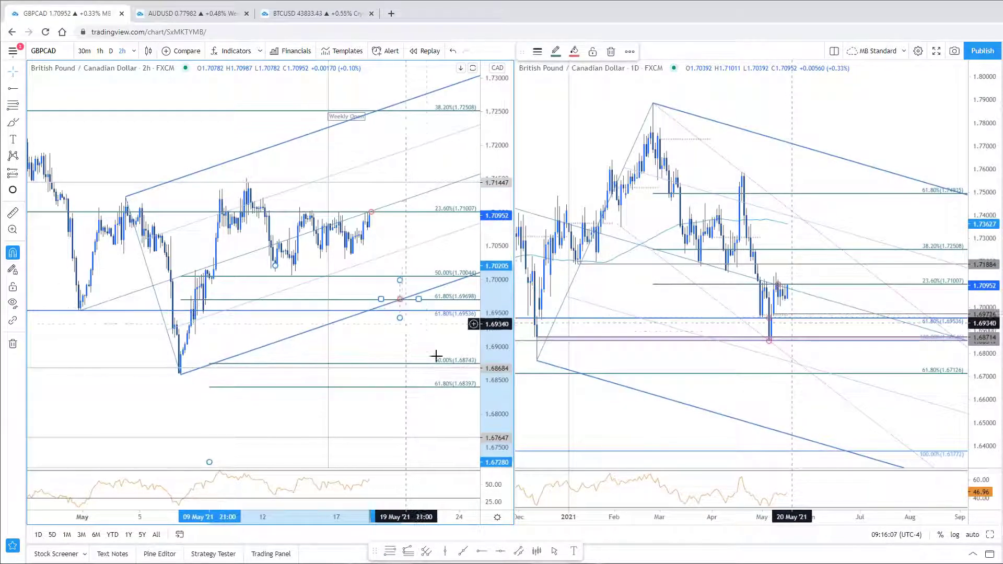
key("Delete")
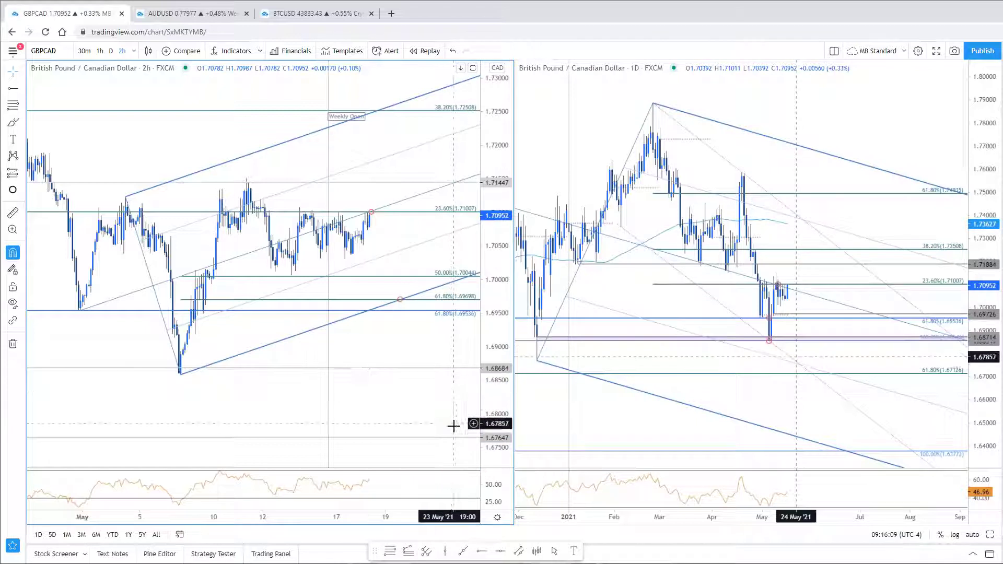
- Trace the 61.80% retracement at 1.69536 back to its March 2020 origin on the GBPCAD daily chart
scroll(358, 361, "down", 1)
scroll(358, 361, "down", 3)
scroll(732, 351, "down", 3)
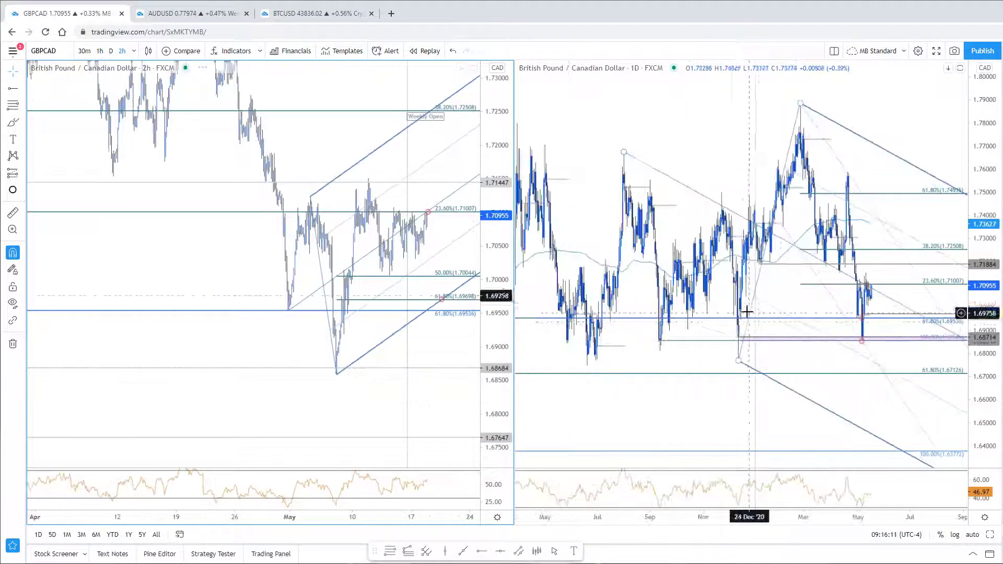
left_click(729, 325)
scroll(742, 347, "down", 3)
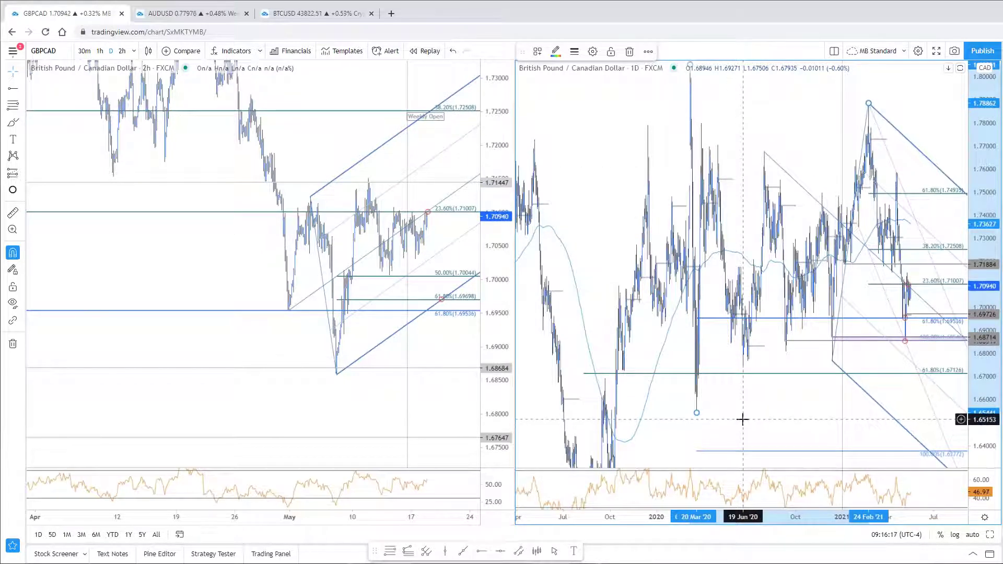
- Shade the zone between the 1.69698 and 1.69536 Fibonacci levels on the GBPCAD 2-hour chart with a parallel channel starting at 6 May
left_click(451, 407)
scroll(453, 462, "up", 3)
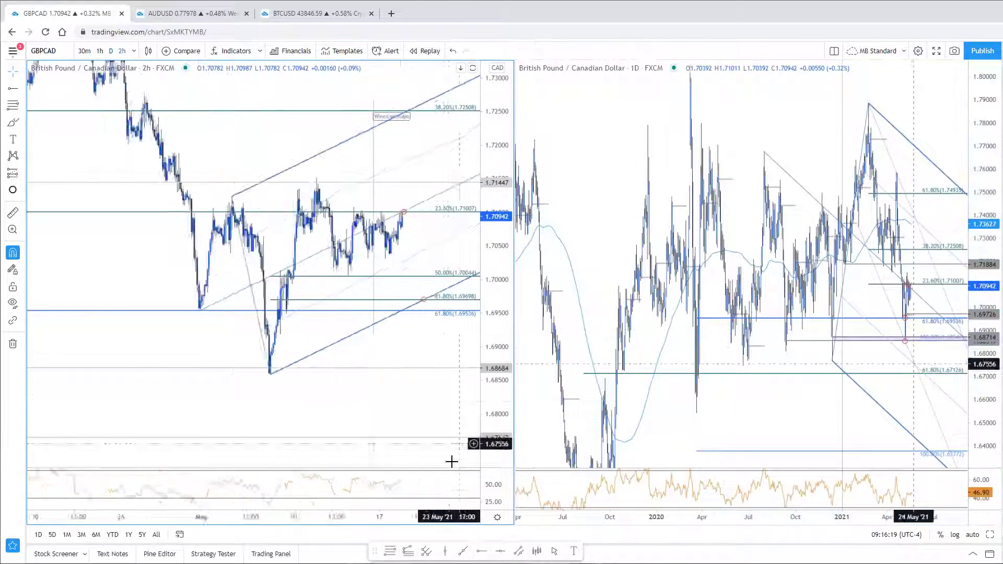
left_click(517, 552)
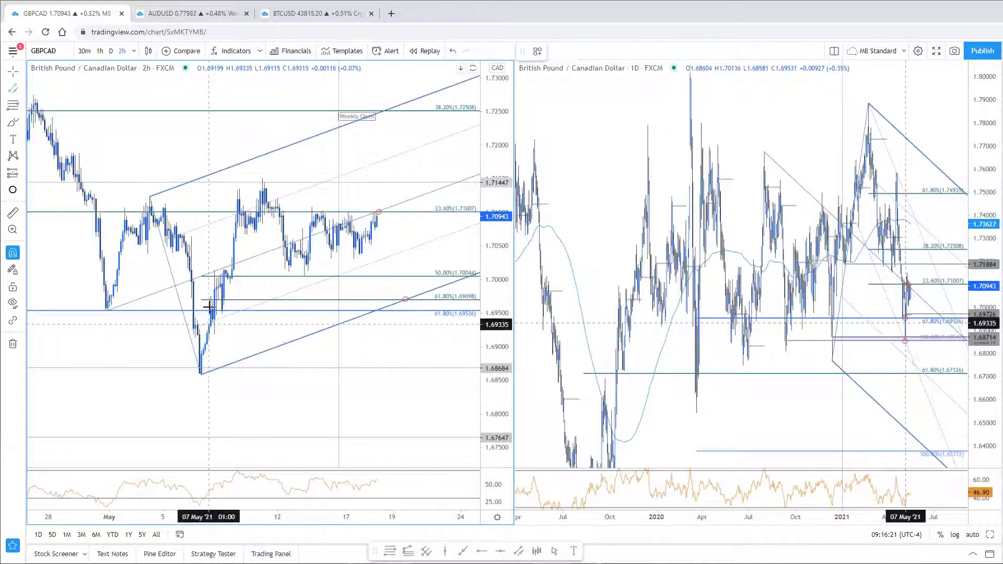
mouse_move(201, 299)
left_mouse_down()
mouse_move(314, 300)
mouse_move(315, 312)
left_mouse_up()
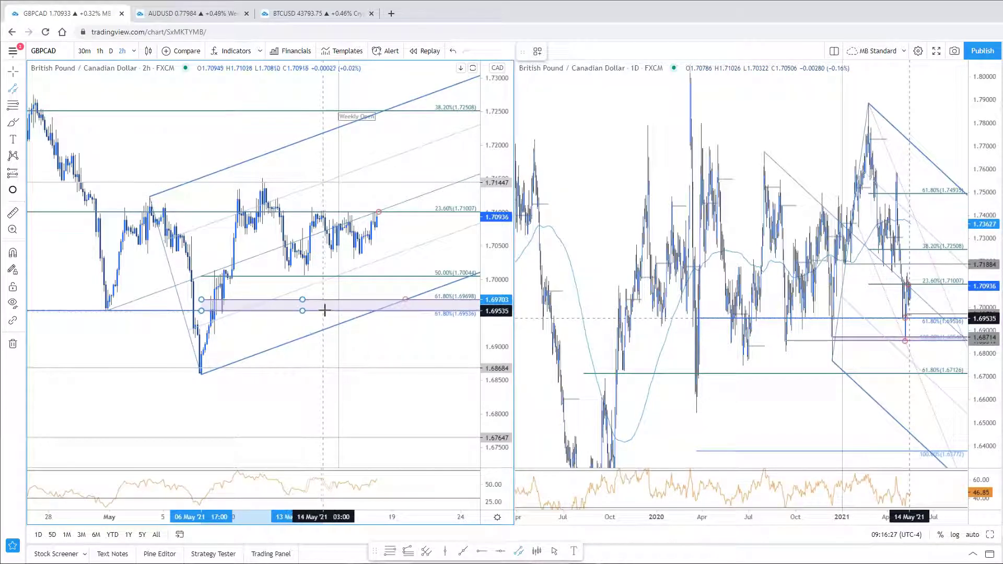
left_click(388, 347)
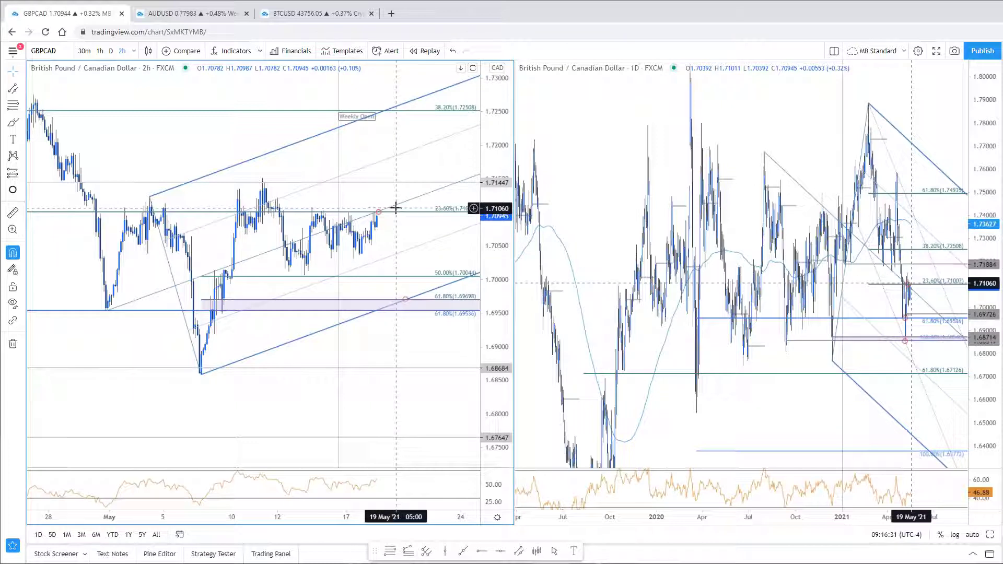
- Examine the GBPCAD 2-hour price action back to December 2020 and return to a close view of the May pitchfork
scroll(396, 209, "down", 8)
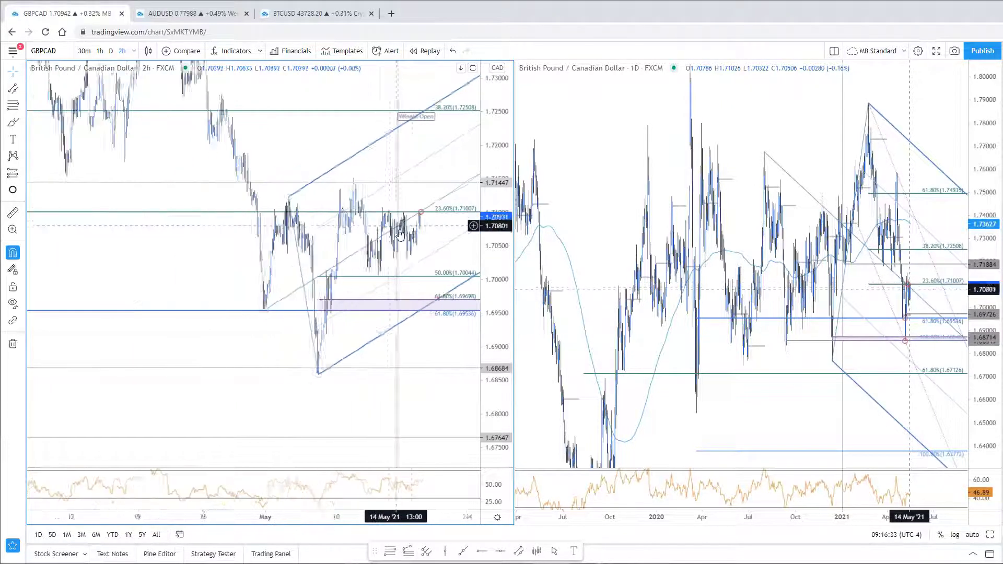
scroll(402, 237, "down", 5)
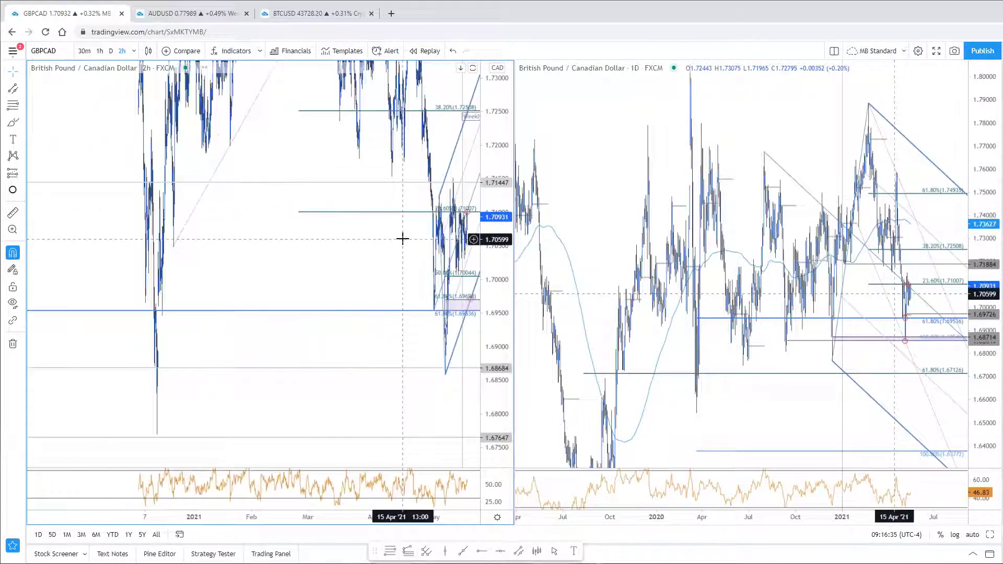
scroll(403, 241, "up", 10)
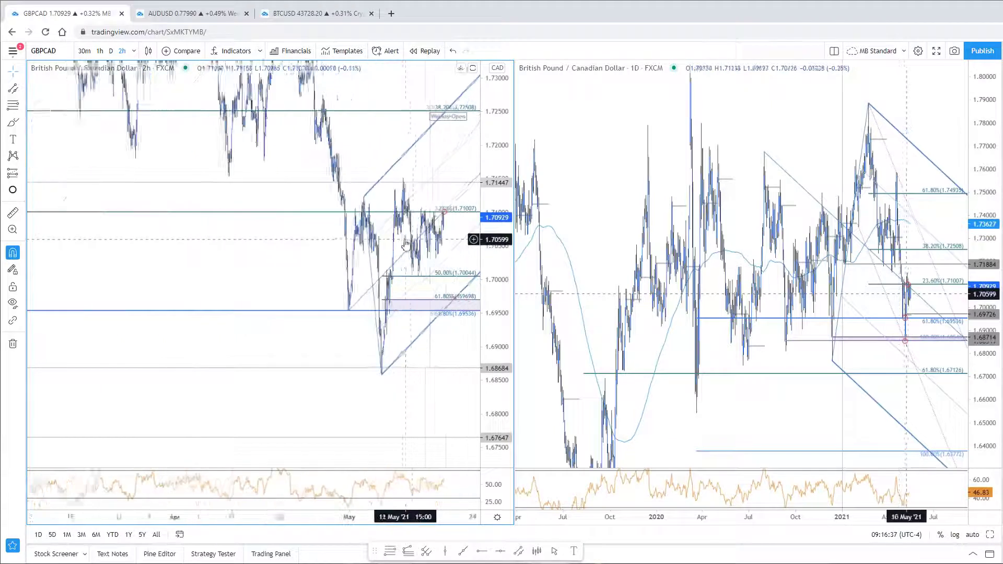
scroll(407, 237, "up", 5)
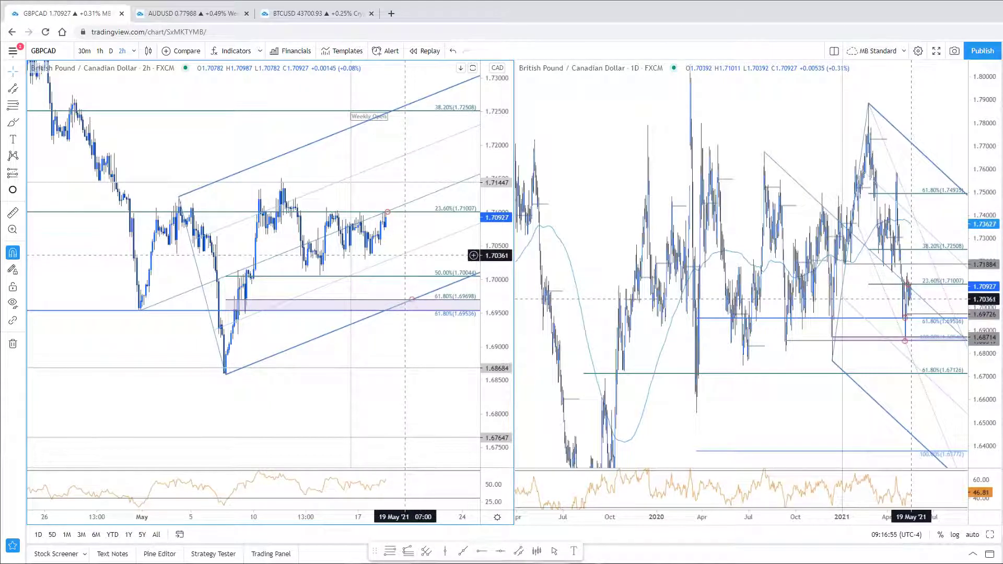
scroll(426, 347, "up", 4)
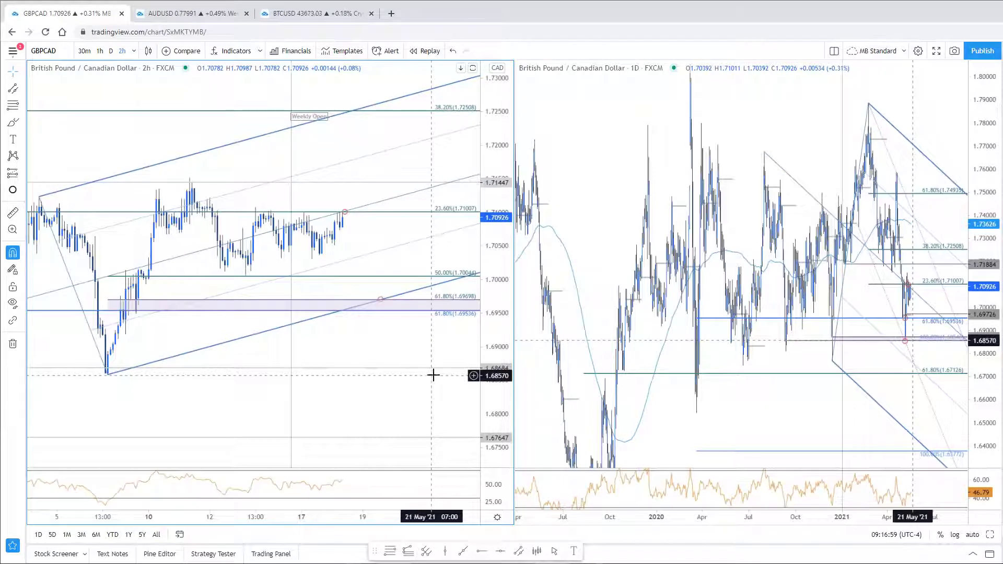
scroll(433, 384, "down", 2)
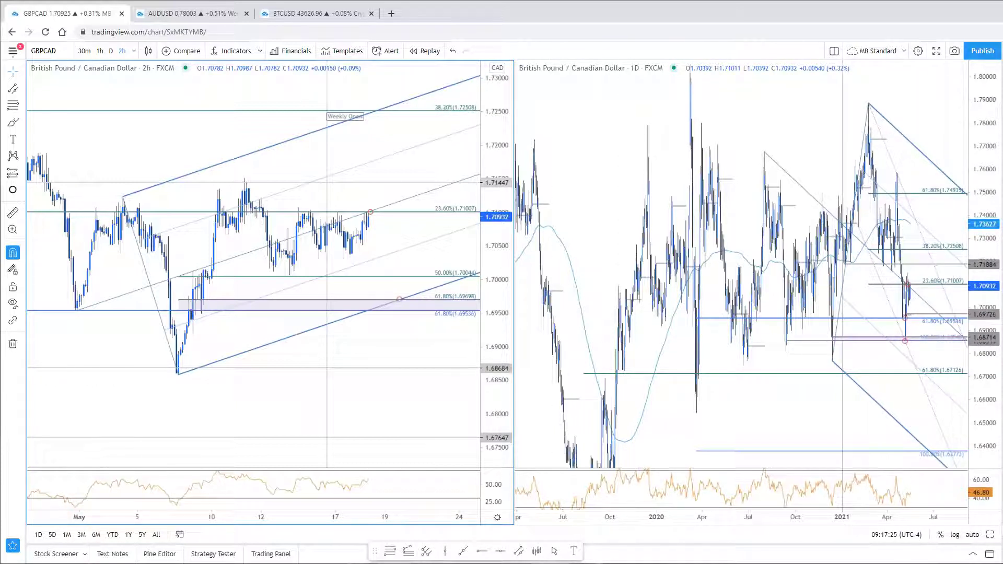
- Open the DXY charts and frame the 2021 price action and the support levels below it on the daily chart
key("Down")
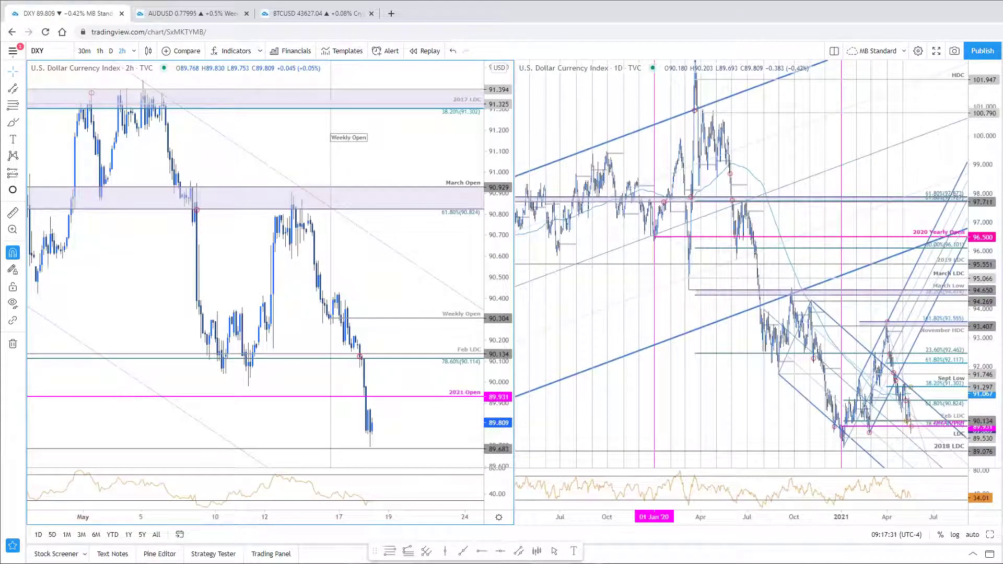
scroll(922, 440, "up", 6)
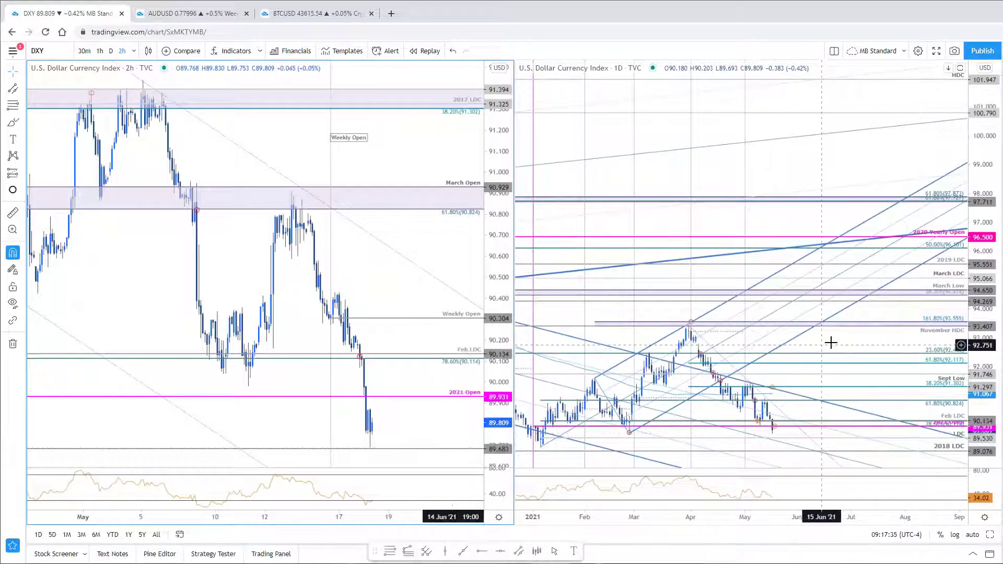
left_click_drag(841, 343, 891, 272)
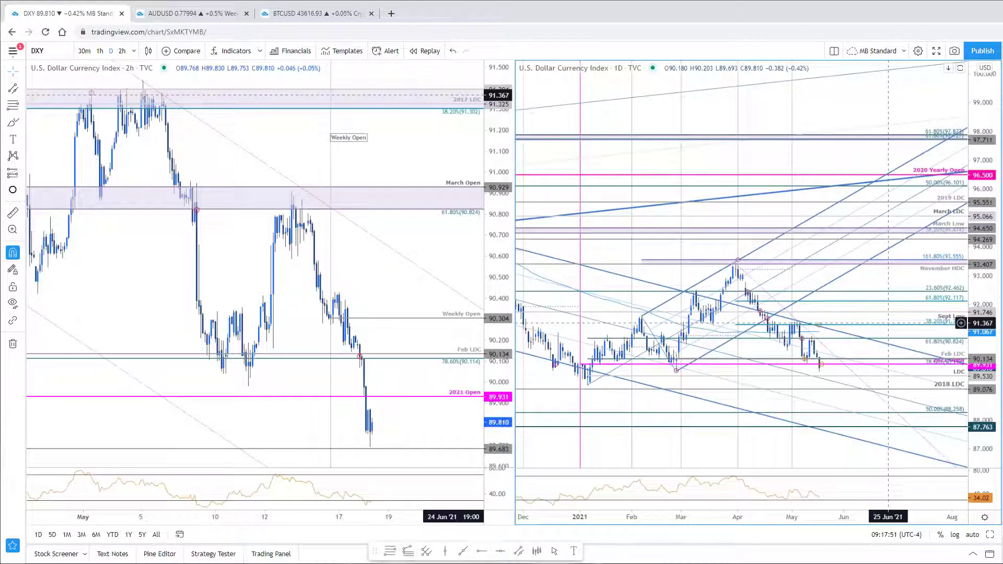
- Review the EURUSD 2-hour and daily charts and continue to the GBPUSD charts
key("space")
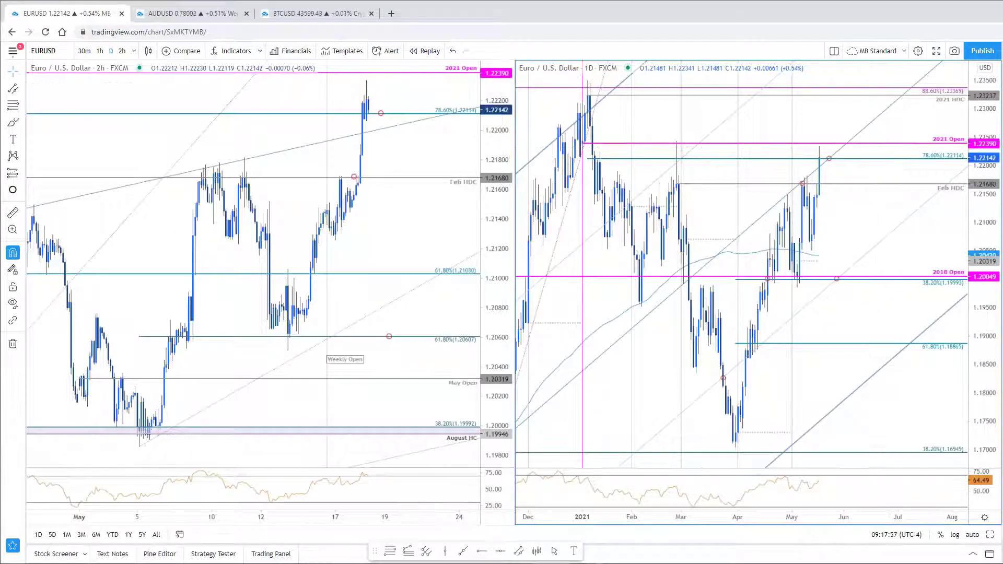
key("space")
key("space")
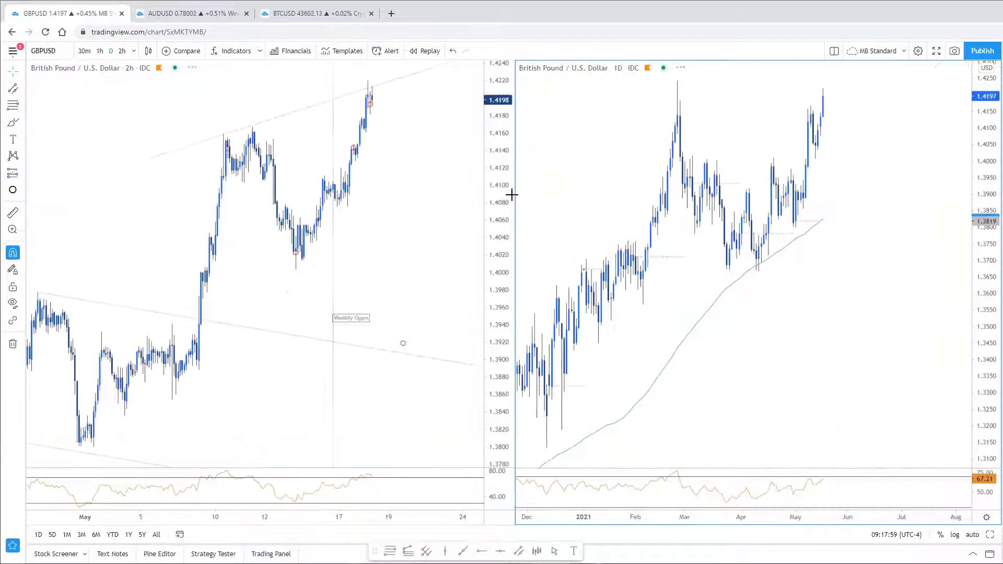